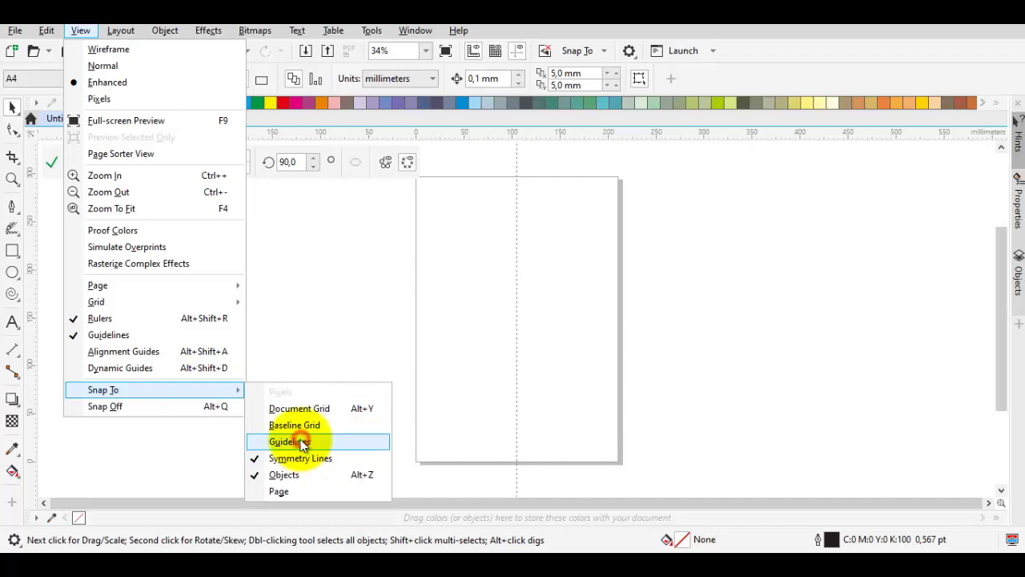
# Turn on snapping to guidelines and set the default fill to black and the default outline to yellow
pyautogui.click(289, 441)
pyautogui.rightClick(270, 104)
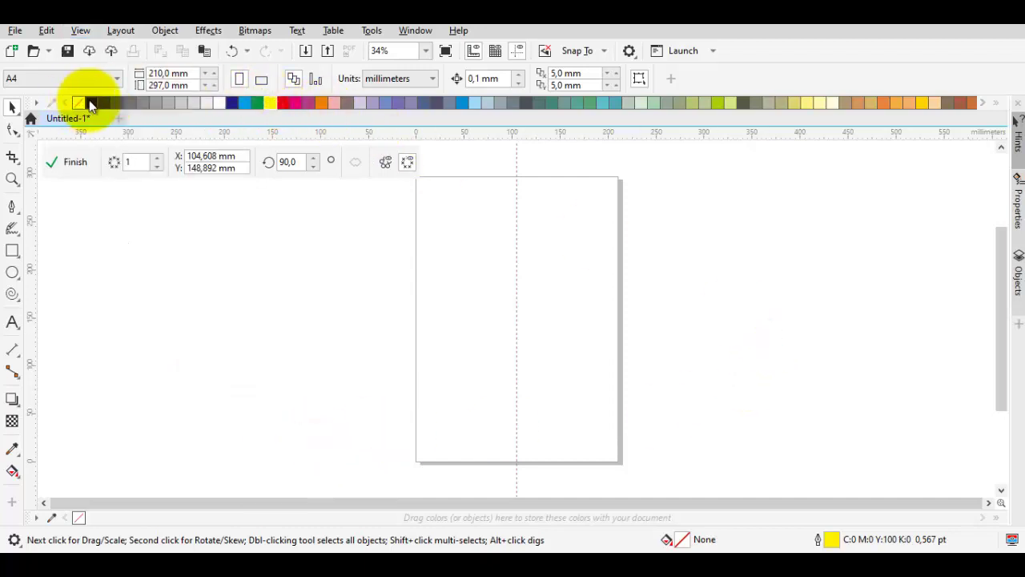
# Draw the closed right half of a nose shape against the symmetry line, about 14 mm wide and 30 mm tall, with the Pen tool
pyautogui.press('F5')
pyautogui.scroll(4, 565, 300)
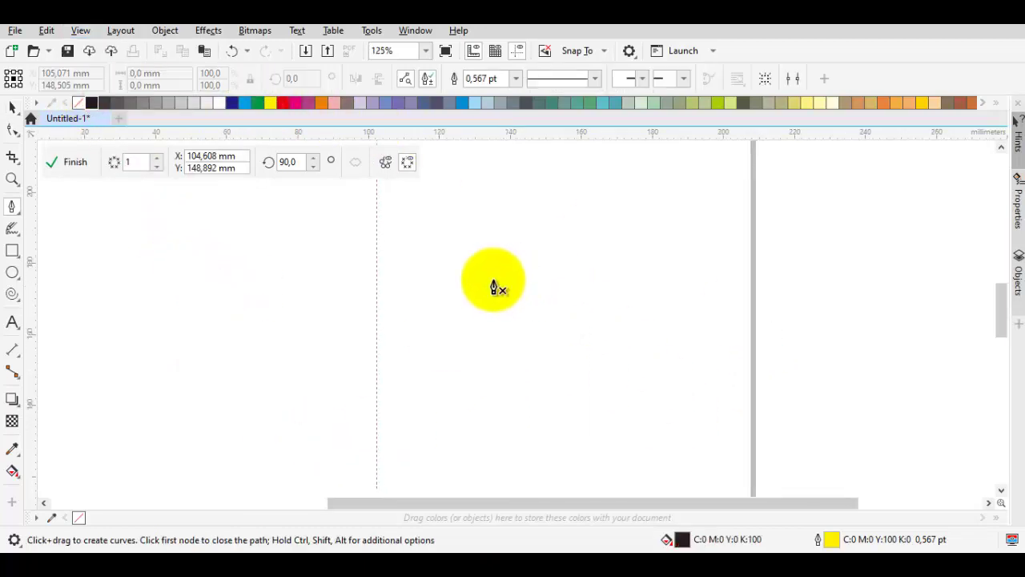
pyautogui.scroll(2, 377, 317)
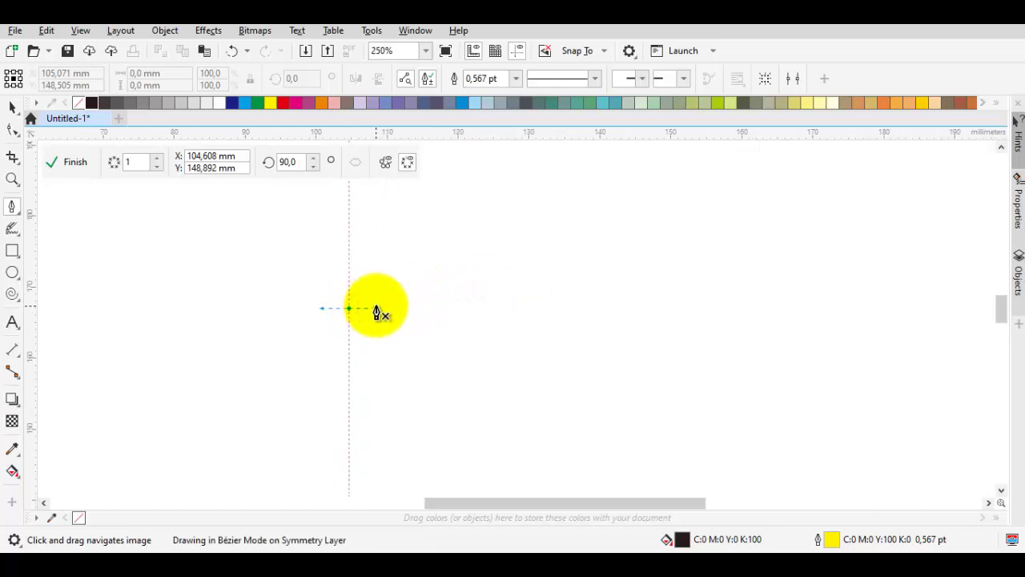
pyautogui.press('space')
pyautogui.press('space')
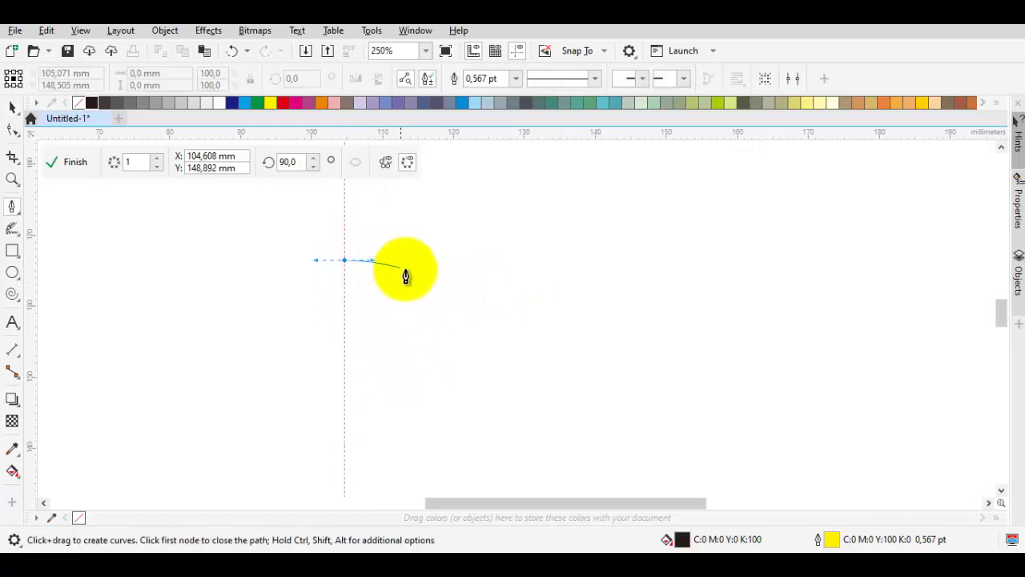
pyautogui.click(435, 382)
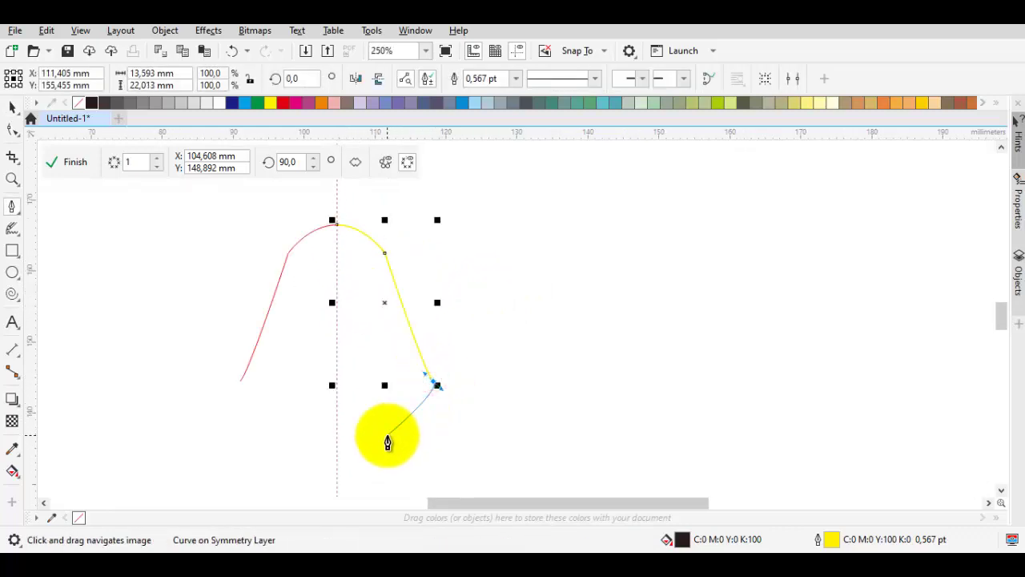
pyautogui.click(388, 435)
pyautogui.scroll(2, 359, 344)
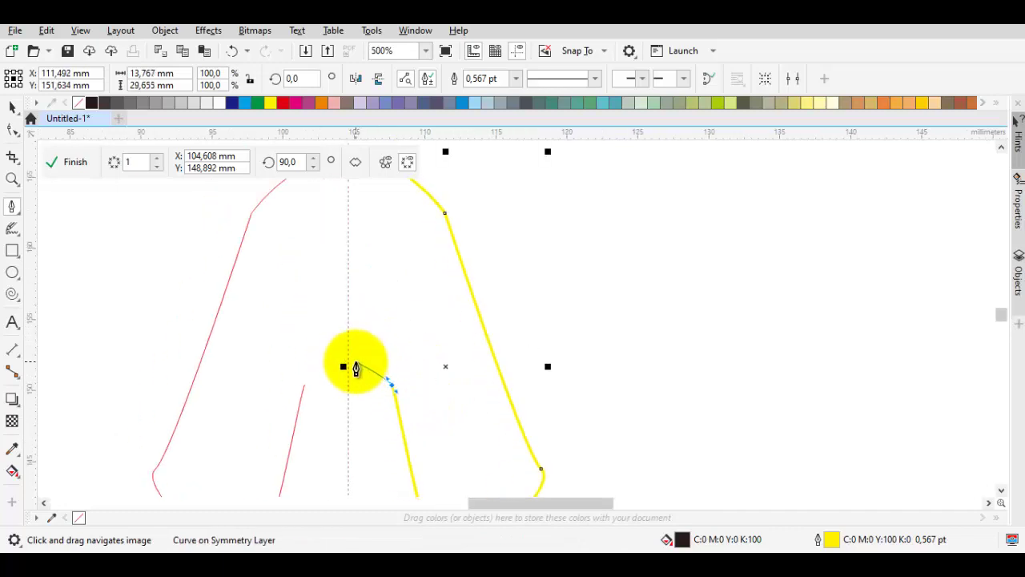
pyautogui.scroll(-2, 352, 366)
pyautogui.click(347, 270)
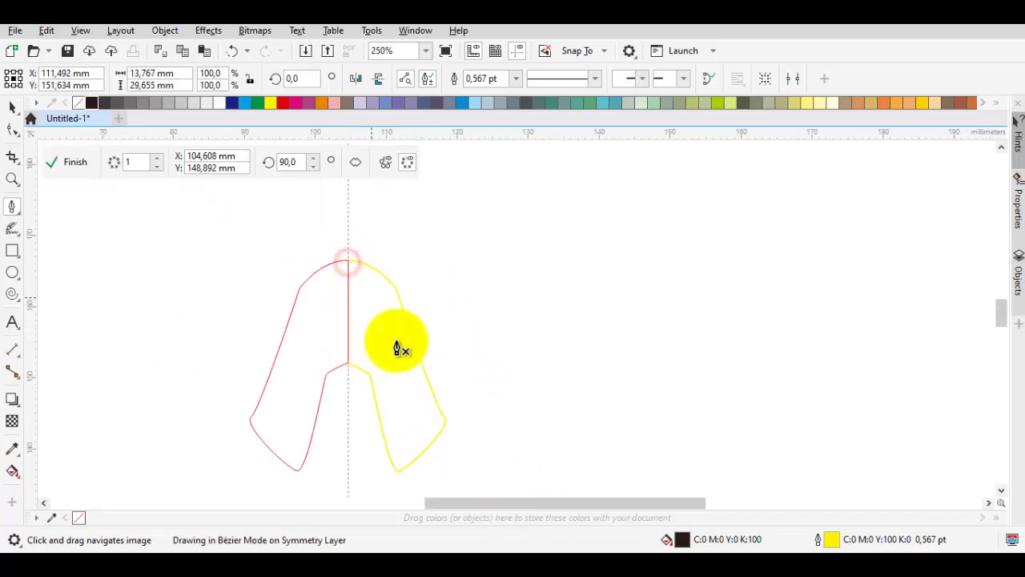
# Draw a closed pointed tip just below the nose's lower right end, about 7 mm wide and 12 mm tall
pyautogui.scroll(2, 401, 346)
pyautogui.click(475, 266)
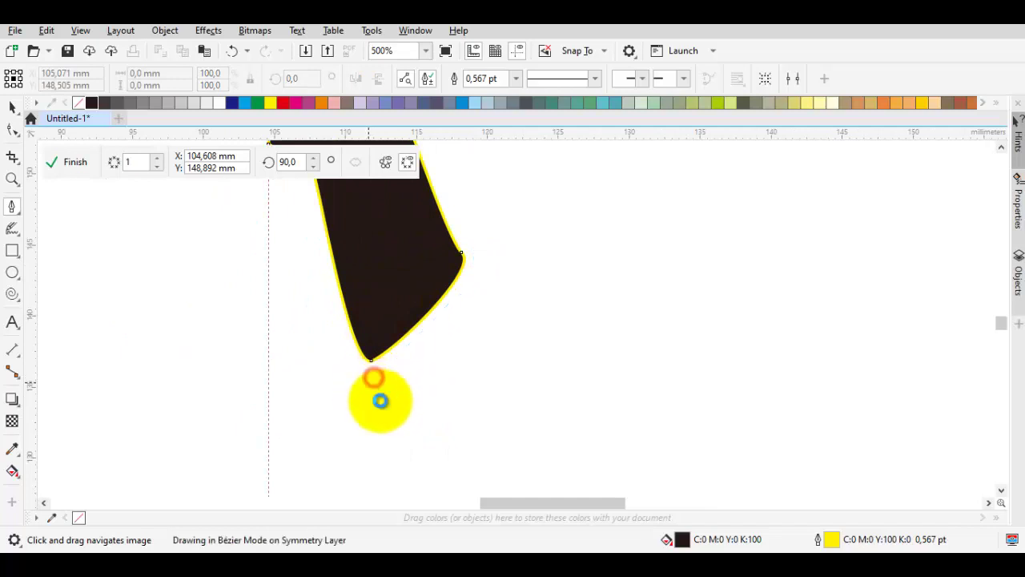
pyautogui.click(394, 436)
pyautogui.click(477, 265)
pyautogui.click(475, 265)
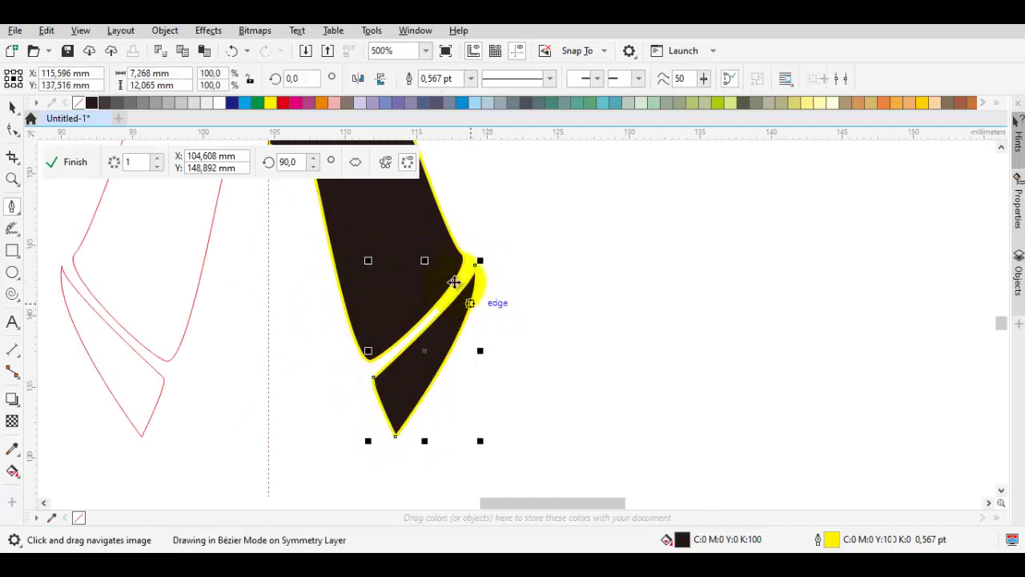
pyautogui.press('space')
# Draw a closed half crescent above the nose against the symmetry line, about 7 mm wide and 6 mm tall
pyautogui.scroll(-2, 558, 298)
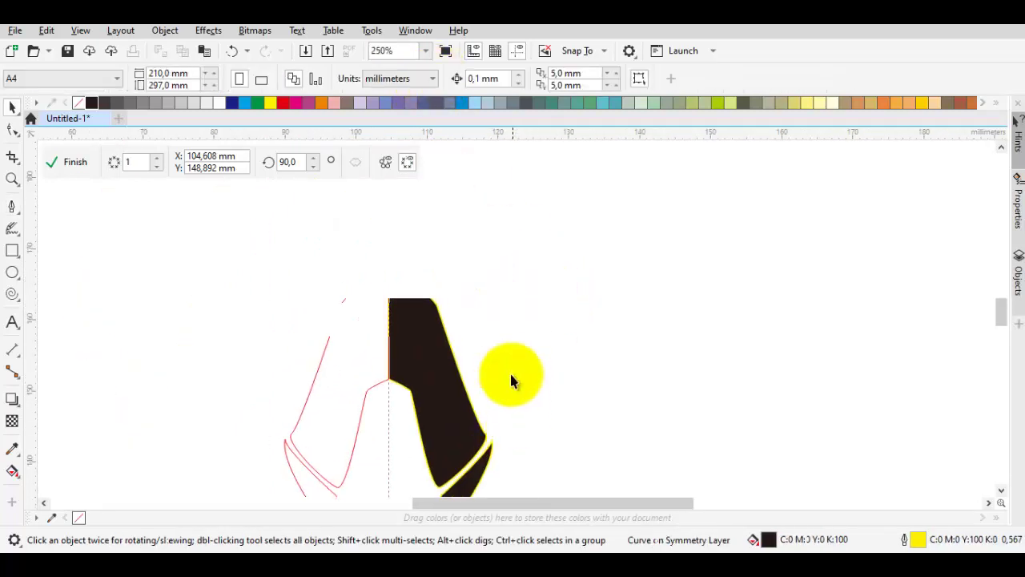
pyautogui.scroll(4, 398, 265)
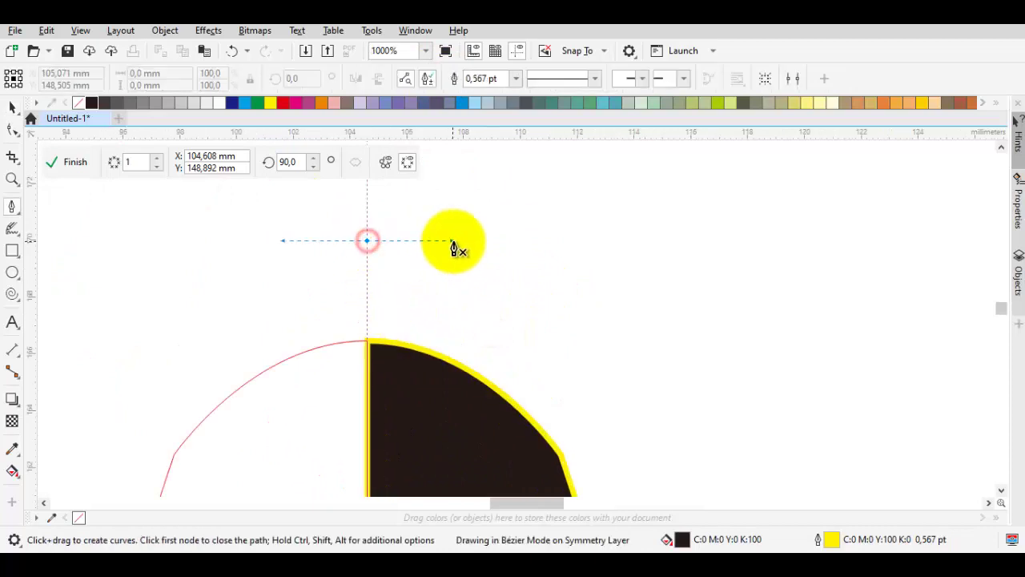
pyautogui.click(557, 405)
pyautogui.click(445, 337)
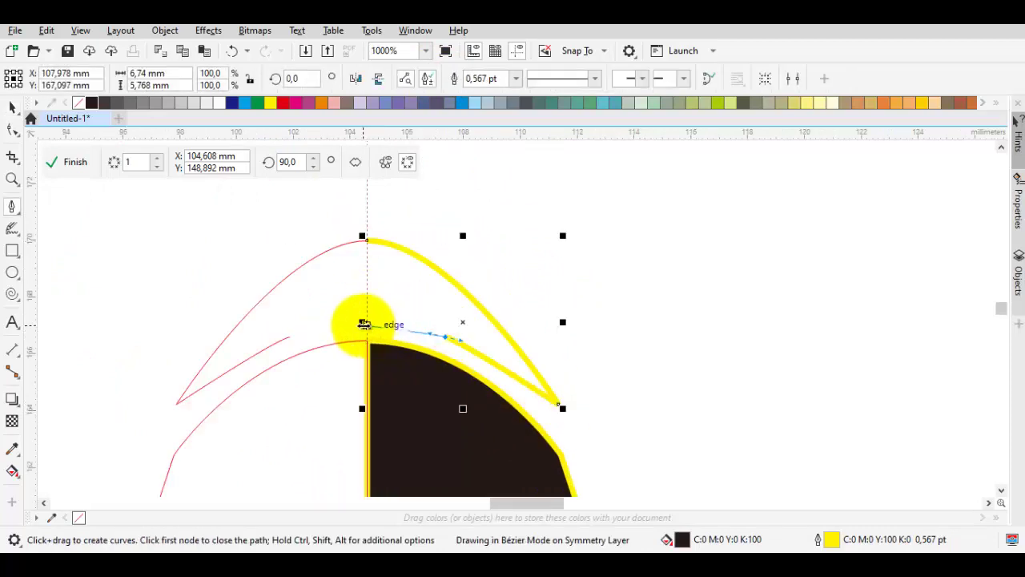
pyautogui.click(368, 323)
pyautogui.press('space')
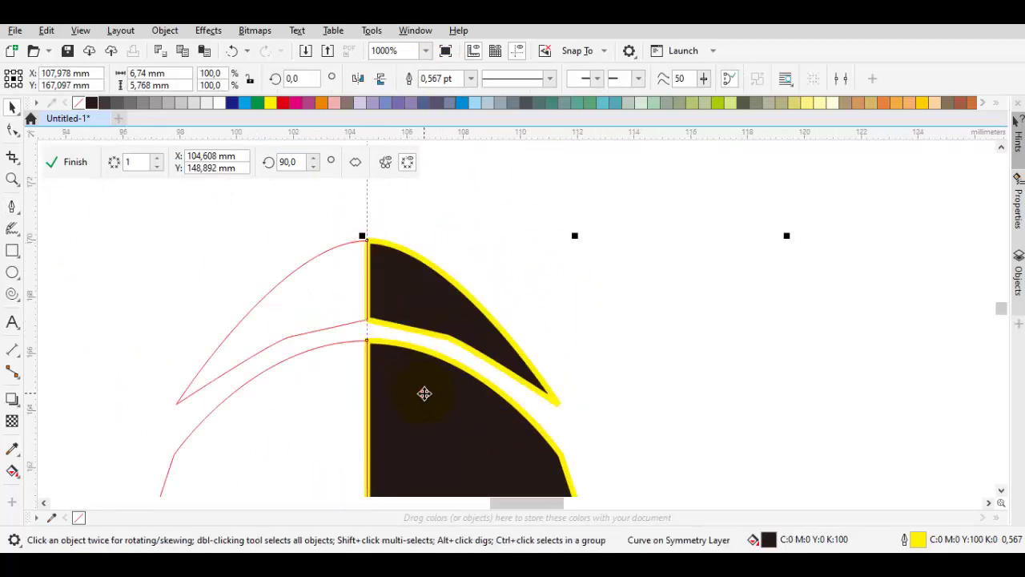
pyautogui.scroll(-3, 469, 229)
pyautogui.press('space')
pyautogui.scroll(1, 489, 293)
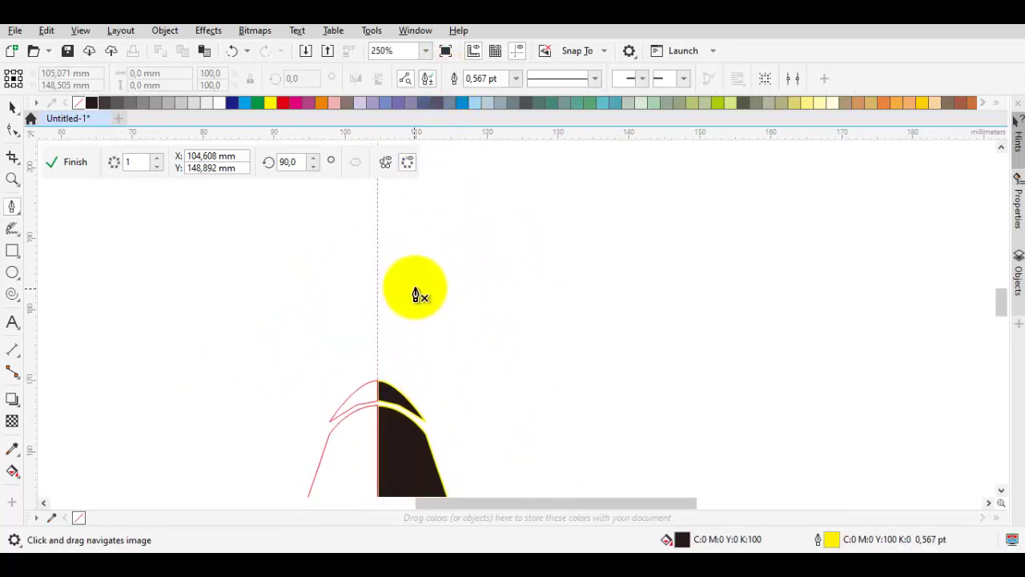
pyautogui.click(451, 323)
pyautogui.scroll(-1, 547, 235)
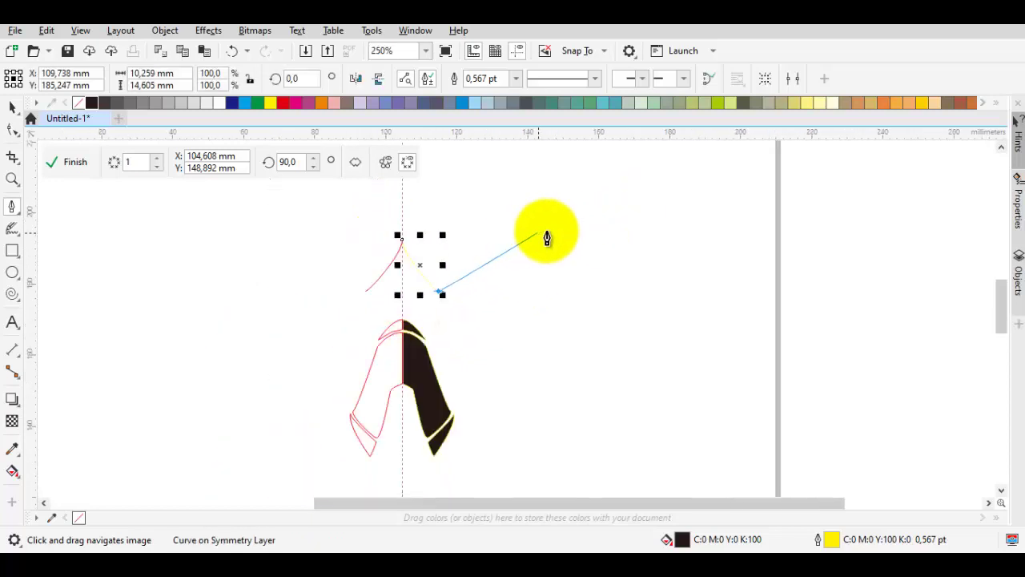
pyautogui.moveTo(564, 216); pyautogui.dragTo(591, 210)
pyautogui.hotkey('ctrl', 'z')
pyautogui.hotkey('ctrl', 'z')
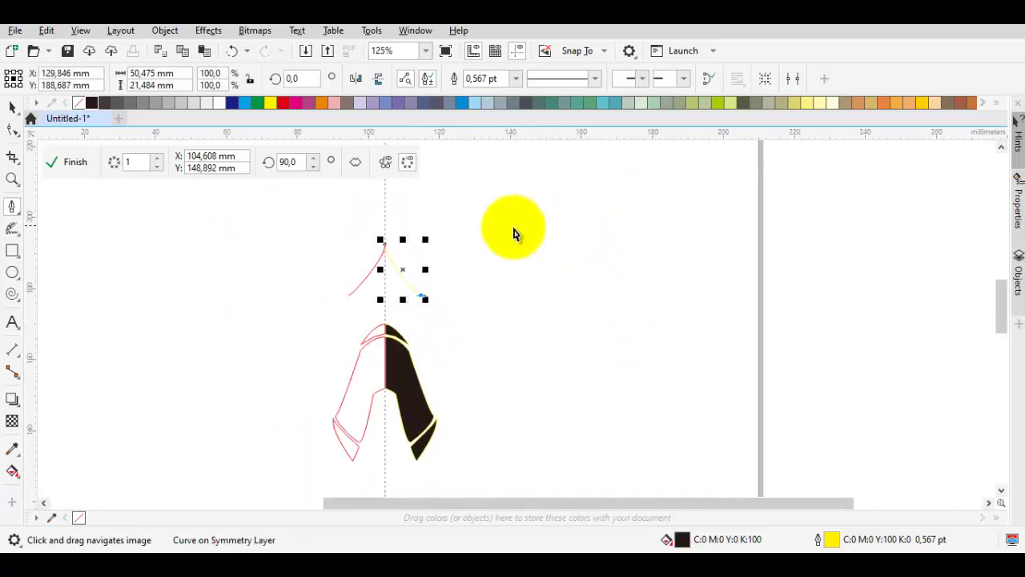
# Draw a closed angular eyebrow shape above the nose, running outward from the symmetry line, about 69 mm wide and 28 mm tall
pyautogui.click(413, 248)
pyautogui.click(560, 175)
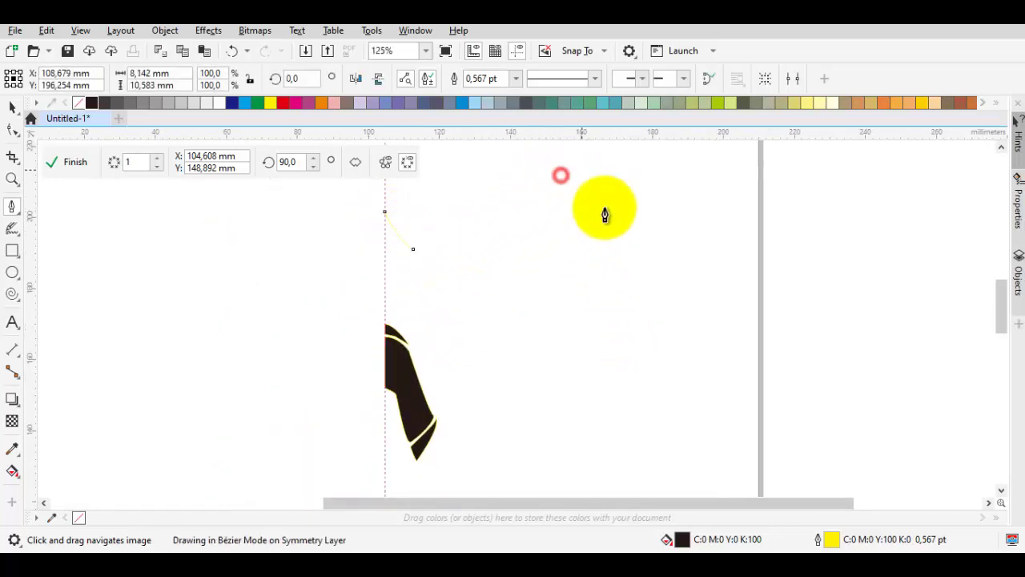
pyautogui.click(629, 248)
pyautogui.click(570, 223)
pyautogui.scroll(1, 467, 291)
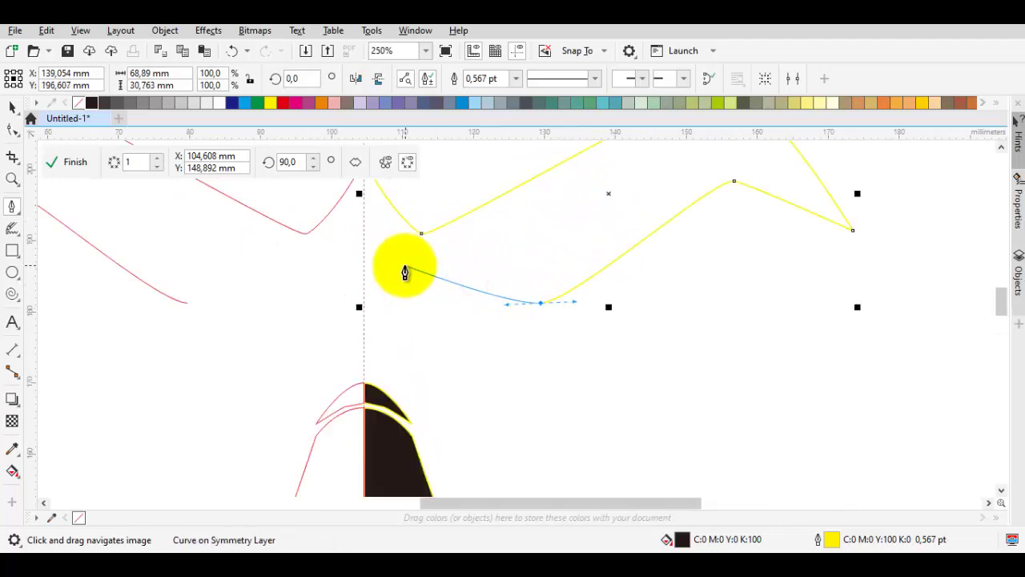
pyautogui.click(418, 274)
pyautogui.click(392, 272)
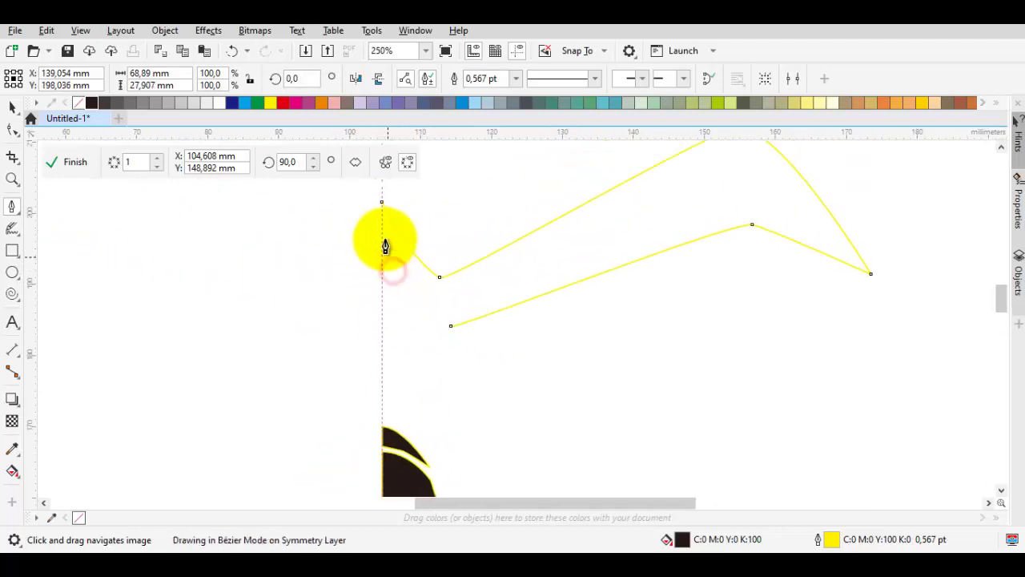
pyautogui.click(381, 203)
# Draw a closed five-sided eye shape overlapping the underside of the eyebrow, about 46 mm wide and 34 mm tall
pyautogui.click(368, 280)
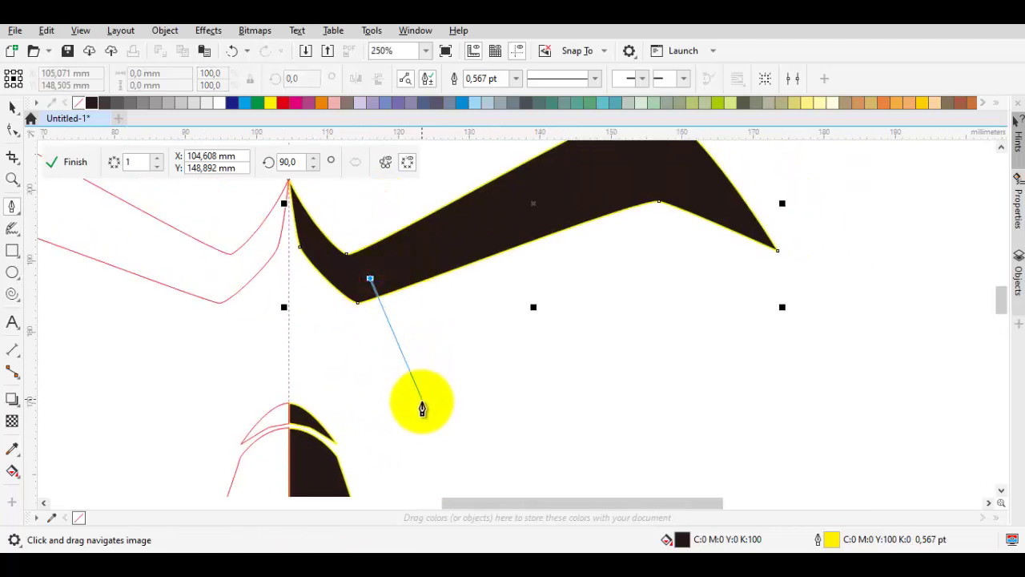
pyautogui.click(419, 407)
pyautogui.moveTo(693, 357); pyautogui.dragTo(603, 196)
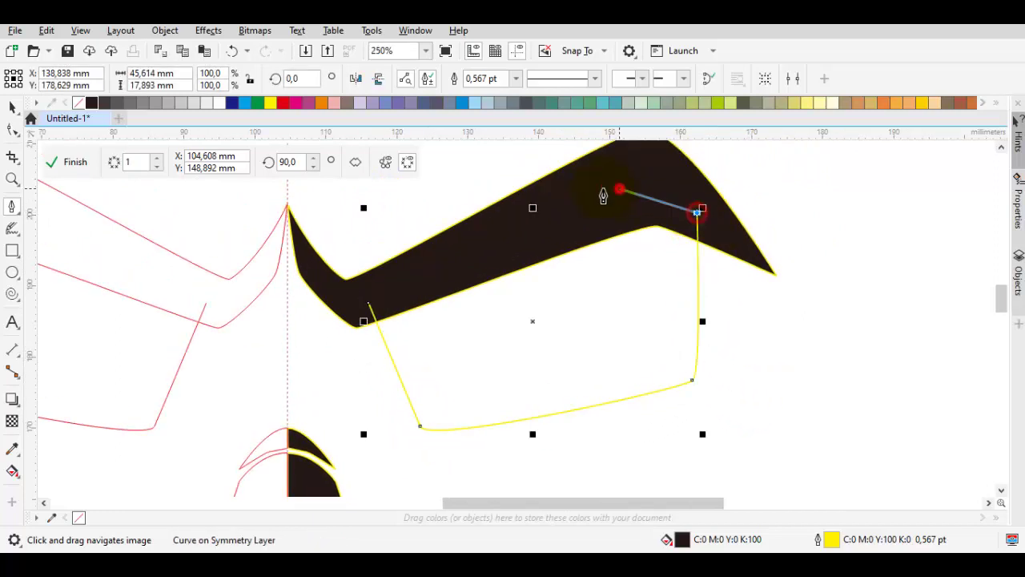
pyautogui.click(369, 308)
pyautogui.scroll(-3, 489, 252)
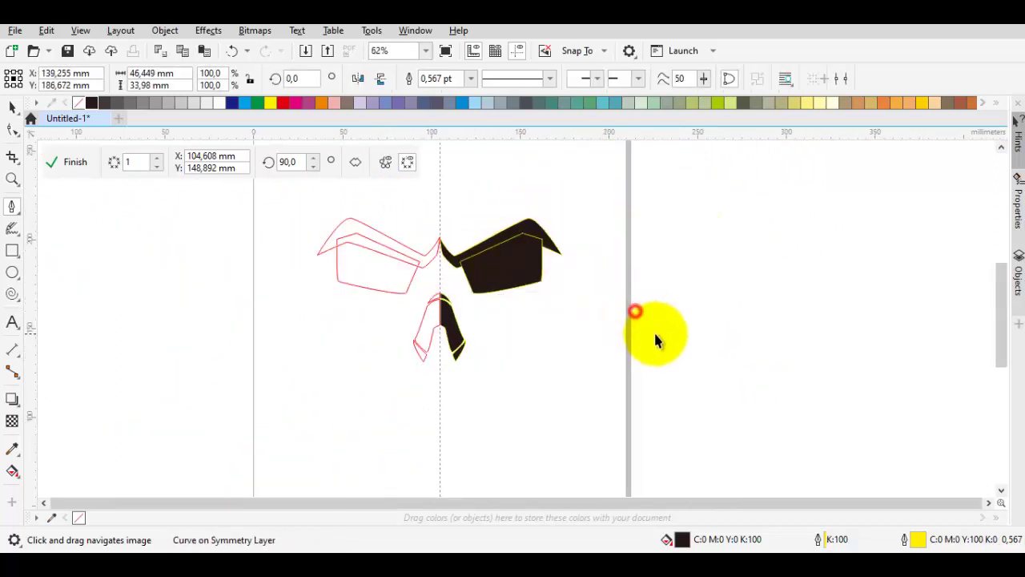
pyautogui.press('space')
# Draw a closed lower eyelid band with pointed ends along the eye's bottom edge, about 52 mm wide and 19 mm tall
pyautogui.scroll(1, 491, 217)
pyautogui.press('space')
pyautogui.click(586, 303)
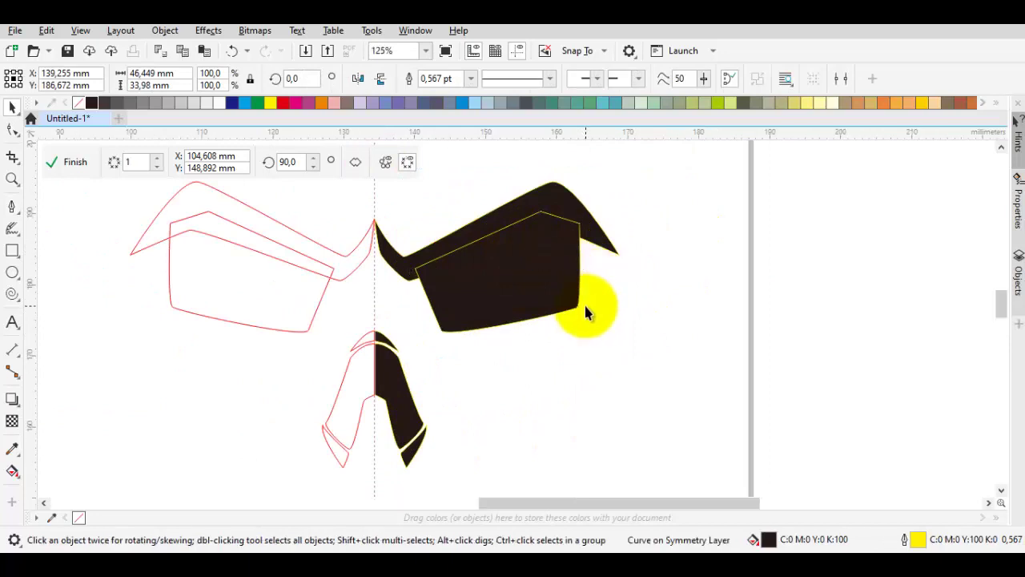
pyautogui.scroll(2, 585, 303)
pyautogui.press('space')
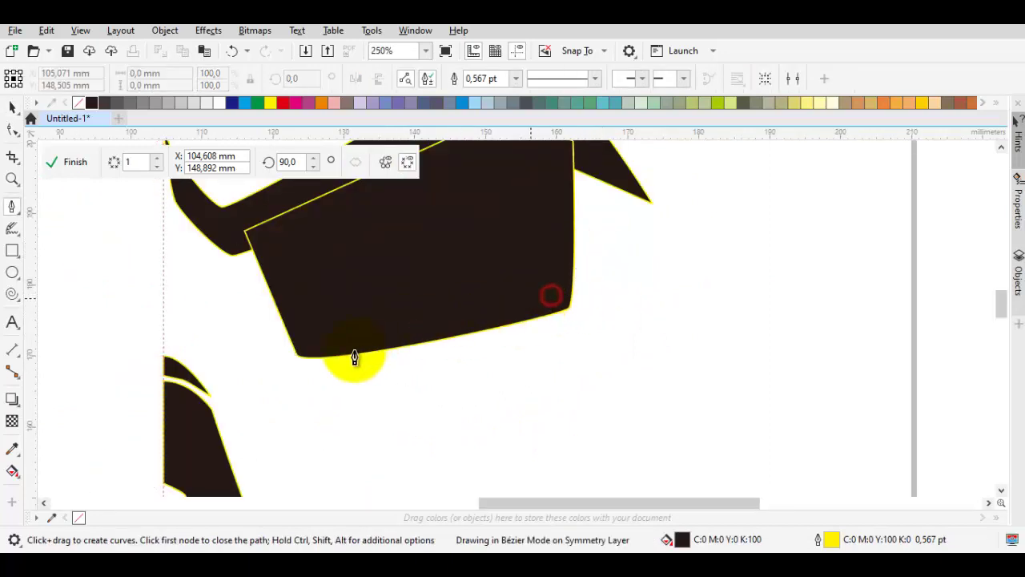
pyautogui.moveTo(355, 358); pyautogui.dragTo(229, 304)
pyautogui.click(292, 375)
pyautogui.click(577, 336)
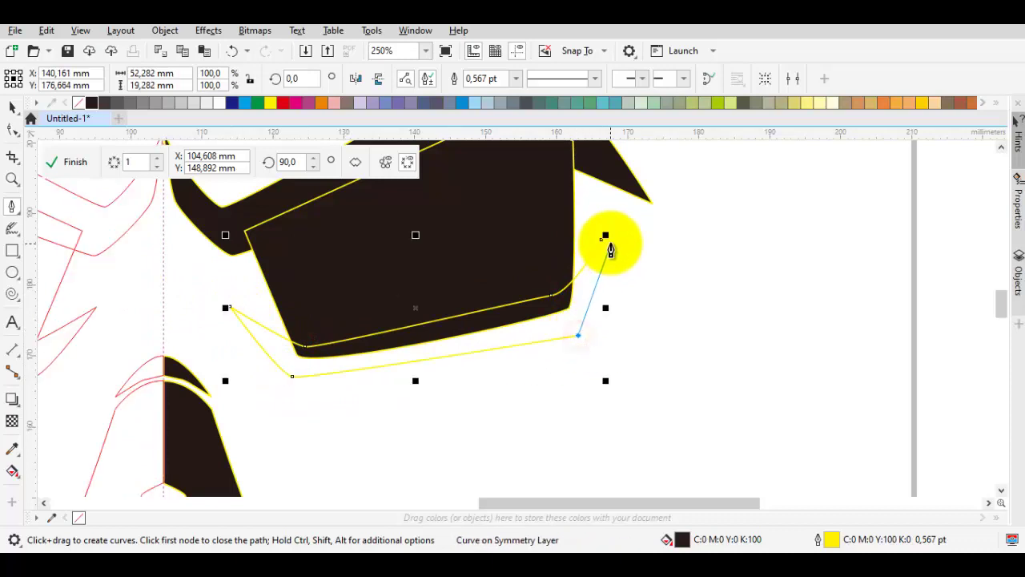
pyautogui.click(601, 247)
pyautogui.scroll(-2, 633, 275)
# Draw the inner edge of a forehead shape from above the inner eyebrow, around the outside and down to the eyebrow's outer tip
pyautogui.scroll(3, 521, 258)
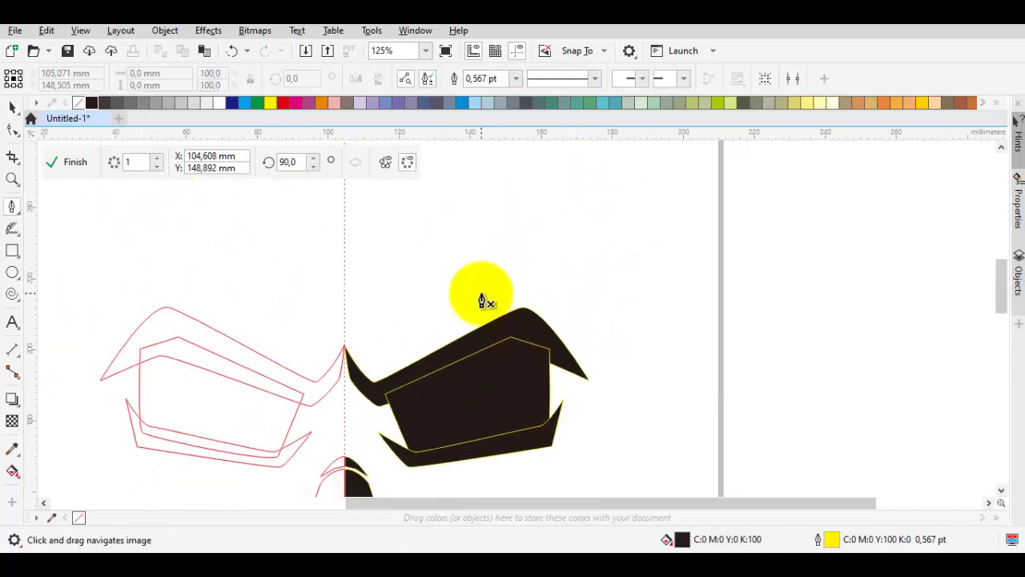
pyautogui.moveTo(474, 280); pyautogui.dragTo(414, 298)
pyautogui.scroll(-1, 417, 295)
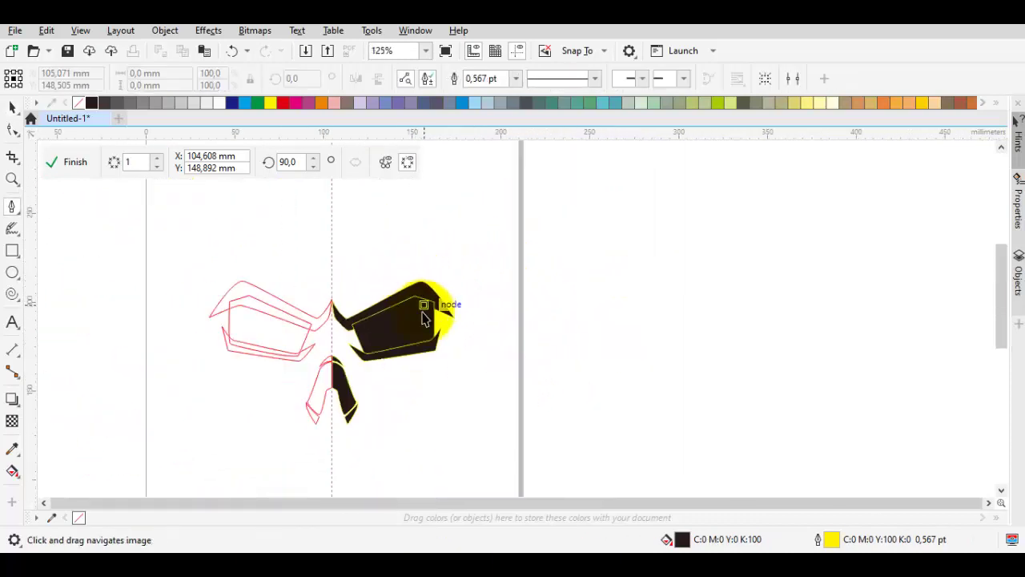
pyautogui.scroll(1, 407, 276)
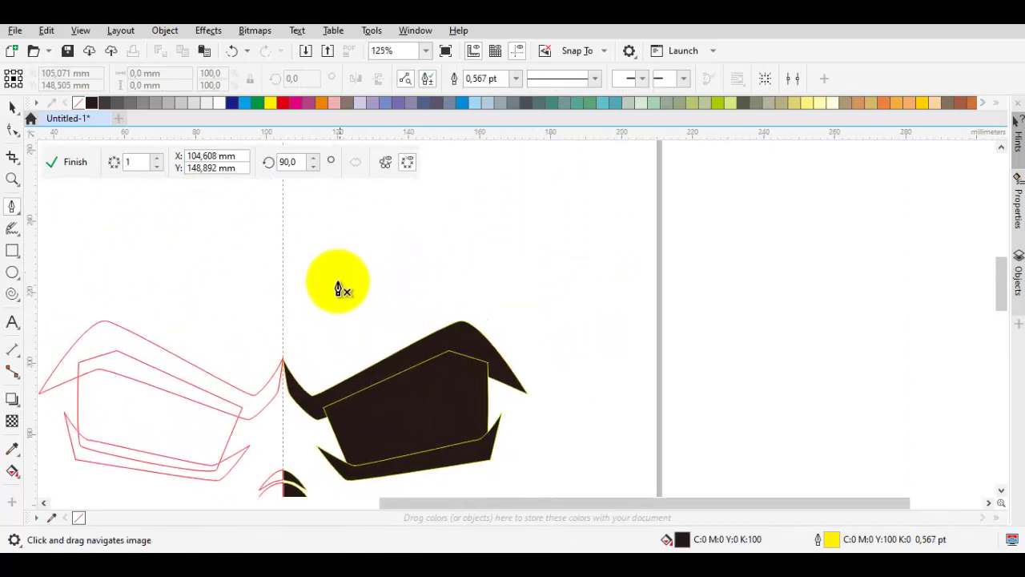
pyautogui.click(316, 277)
pyautogui.click(373, 277)
pyautogui.click(504, 245)
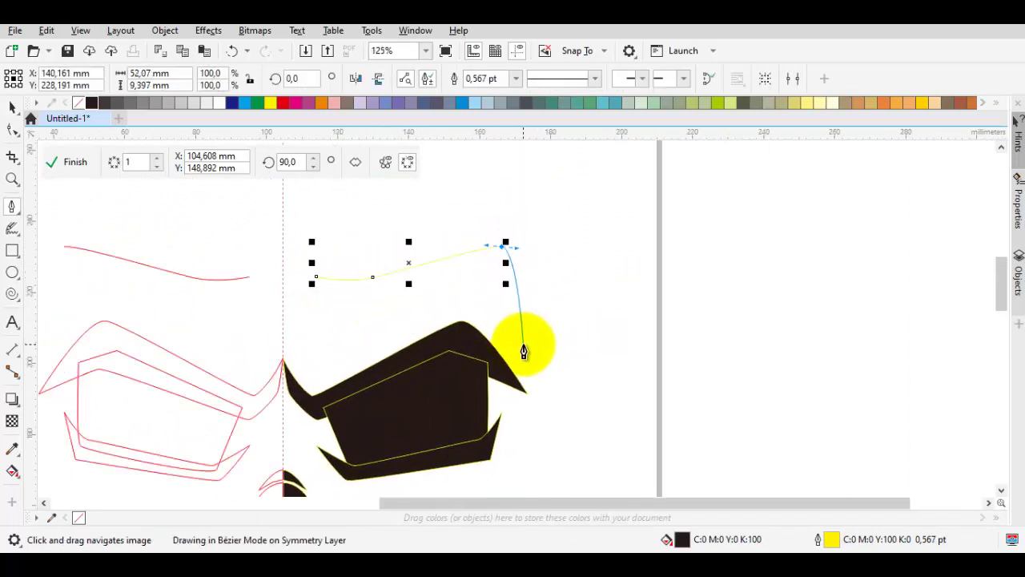
pyautogui.scroll(1, 524, 352)
pyautogui.click(541, 360)
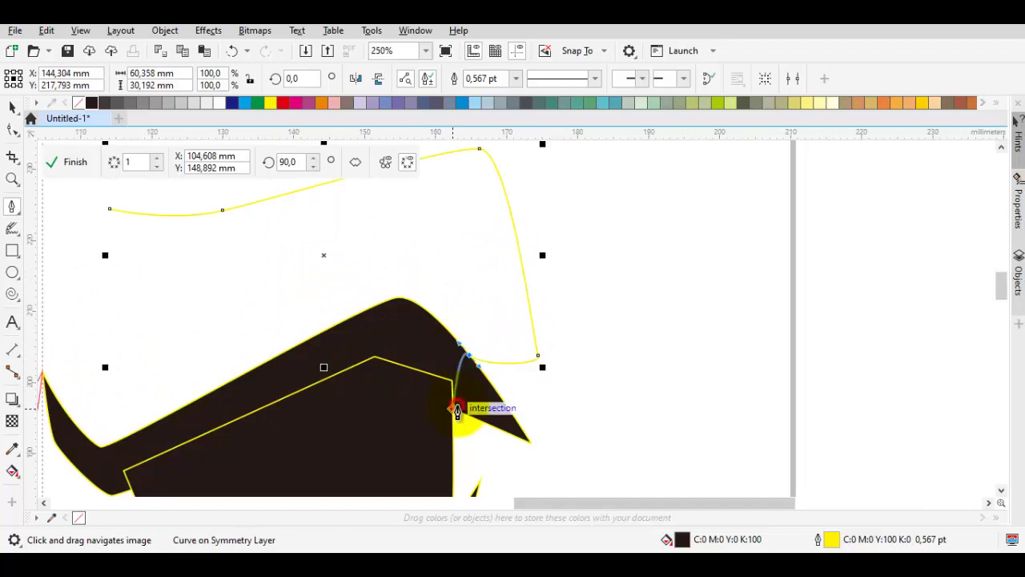
pyautogui.click(455, 409)
pyautogui.click(534, 440)
# Draw the outer edge of the forehead shape back to its starting node and close it at about 65 mm wide and 46 mm tall
pyautogui.click(568, 355)
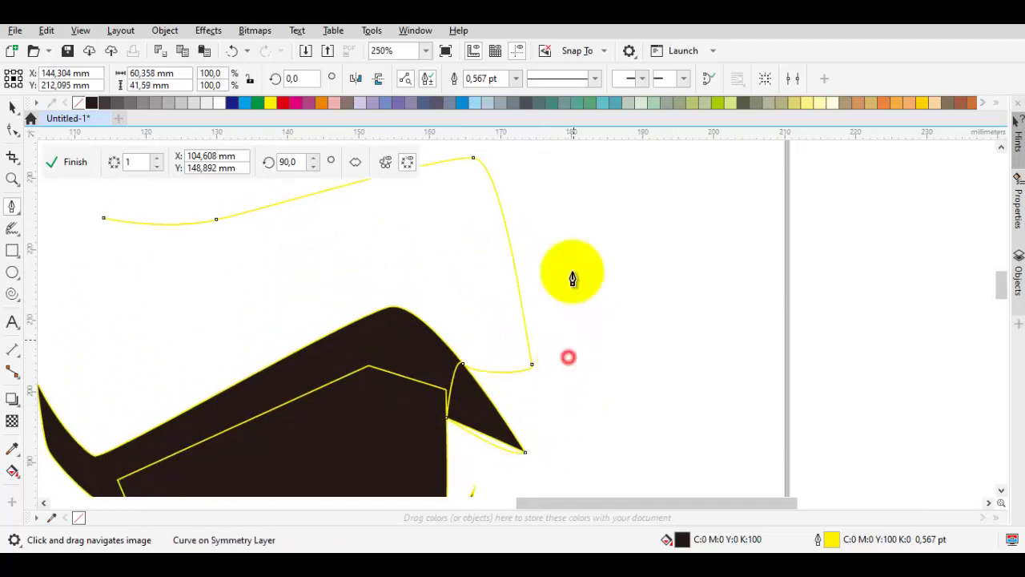
pyautogui.scroll(2, 561, 288)
pyautogui.moveTo(500, 241); pyautogui.dragTo(478, 215)
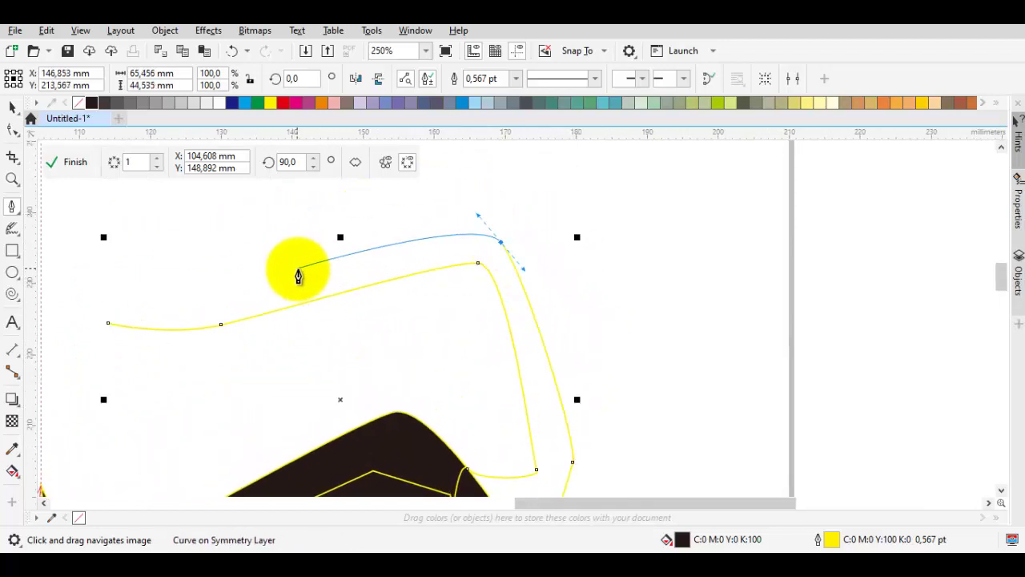
pyautogui.moveTo(108, 322); pyautogui.dragTo(203, 325)
pyautogui.press('space')
# Try drawing a tooth-like outline with an inner contour on the symmetry axis below the nose, about 5 mm wide and 11 mm tall
pyautogui.scroll(-6, 198, 334)
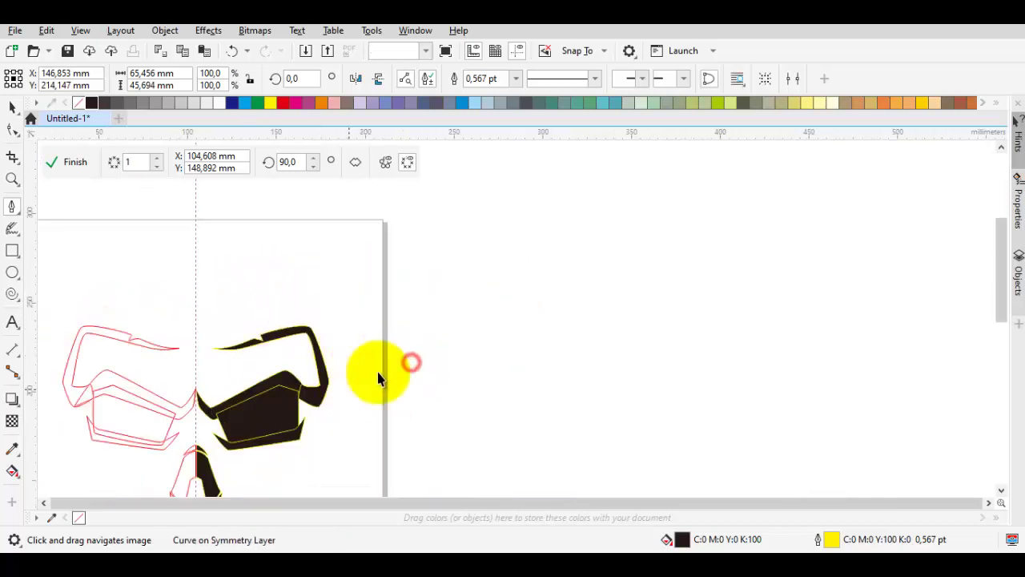
pyautogui.moveTo(377, 366); pyautogui.dragTo(417, 247)
pyautogui.scroll(3, 453, 348)
pyautogui.scroll(-3, 442, 343)
pyautogui.hscroll(-2, 441, 344)
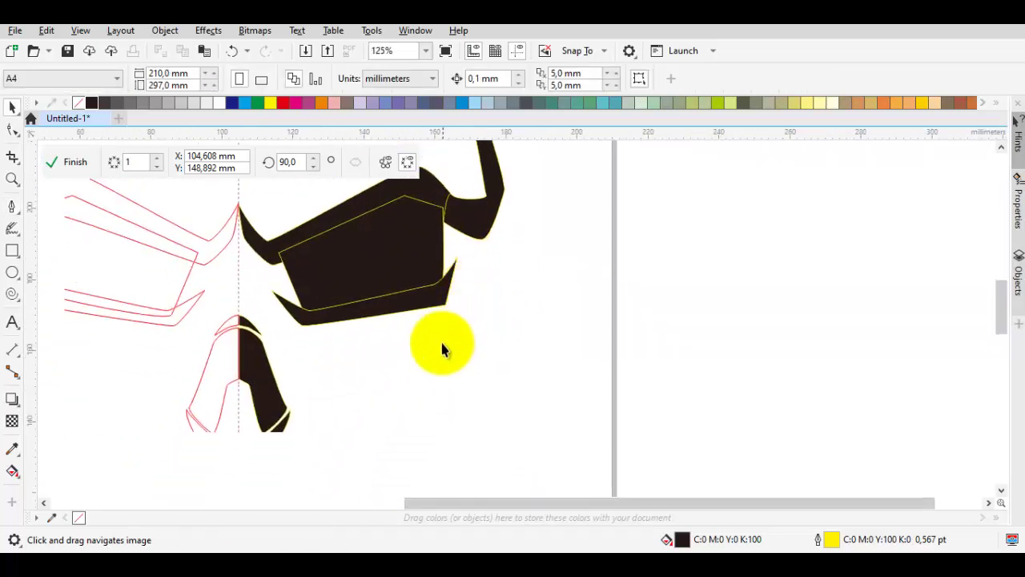
pyautogui.scroll(-4, 398, 345)
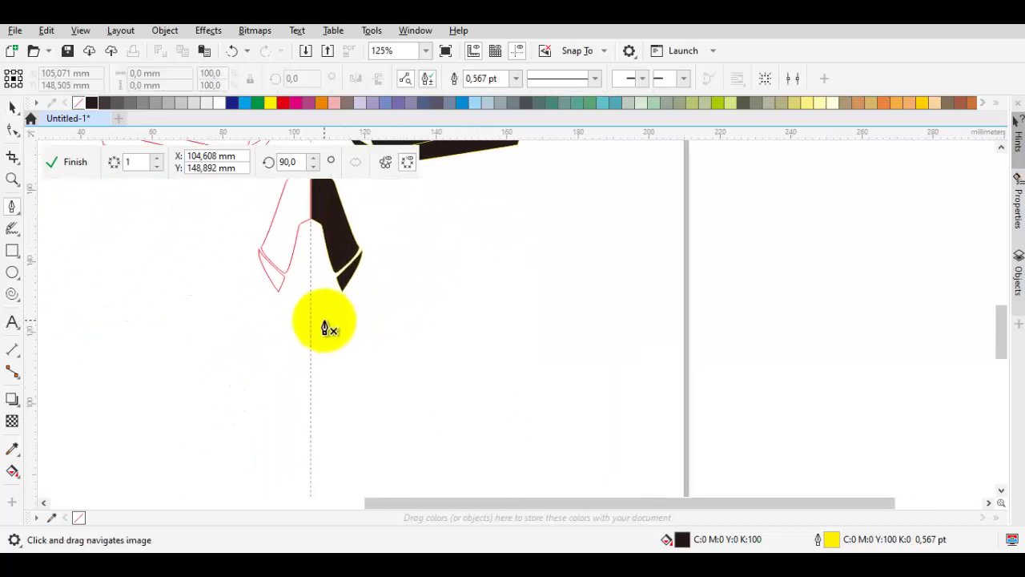
pyautogui.scroll(2, 359, 277)
pyautogui.scroll(-3, 324, 280)
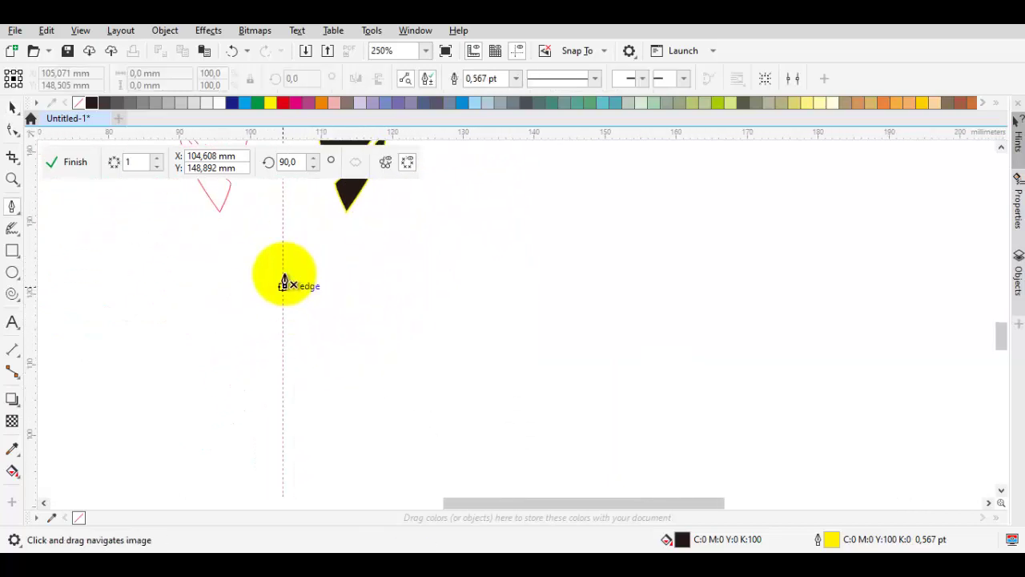
pyautogui.scroll(1, 284, 282)
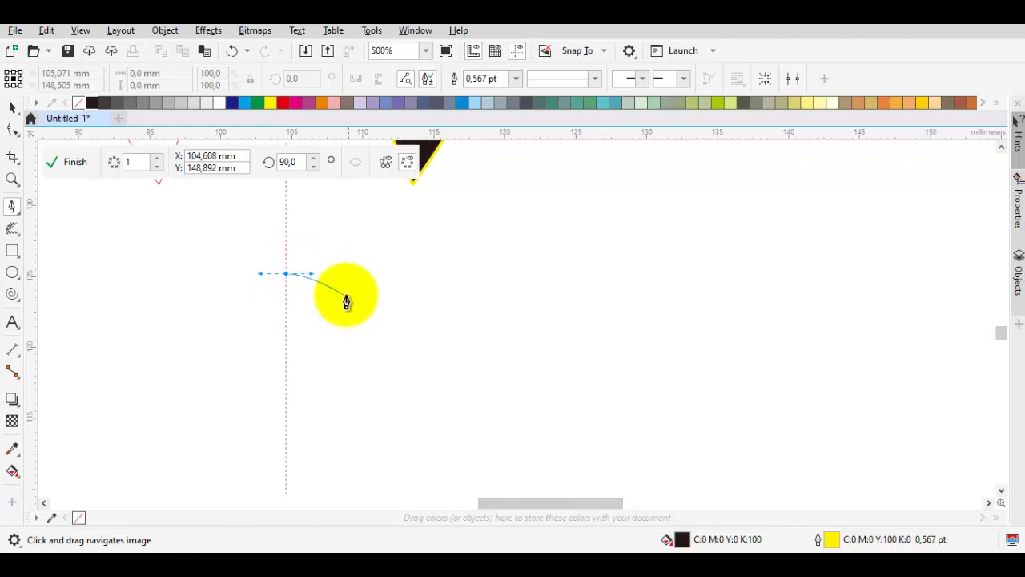
pyautogui.moveTo(338, 295); pyautogui.dragTo(301, 392)
pyautogui.click(284, 310)
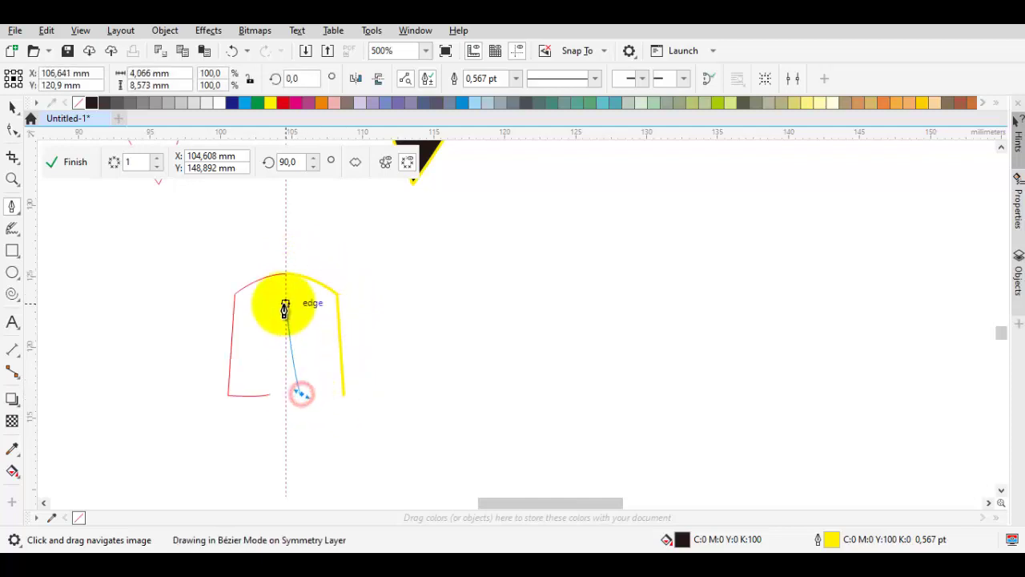
pyautogui.moveTo(284, 301); pyautogui.dragTo(349, 297)
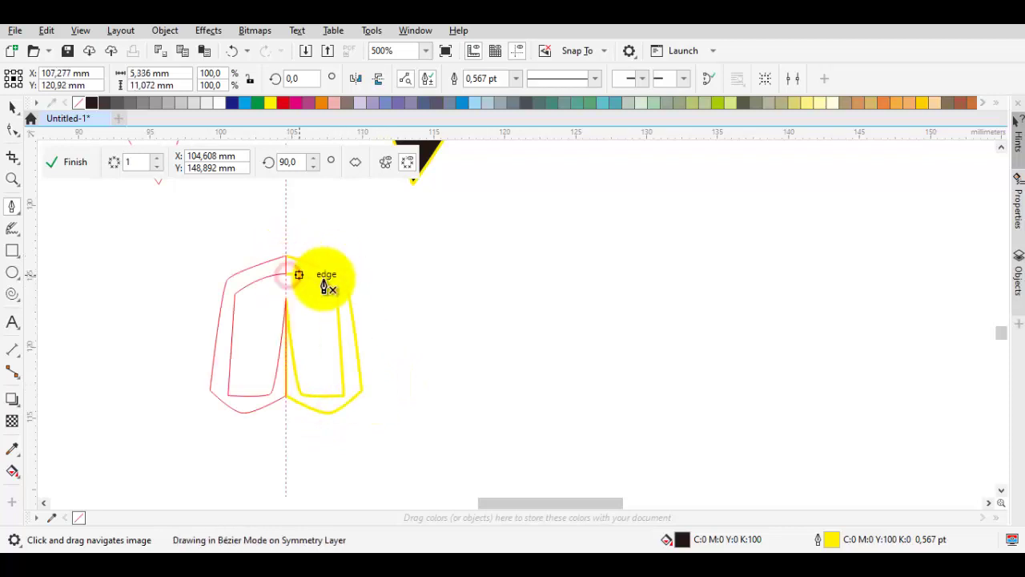
pyautogui.click(324, 286)
pyautogui.scroll(-4, 368, 295)
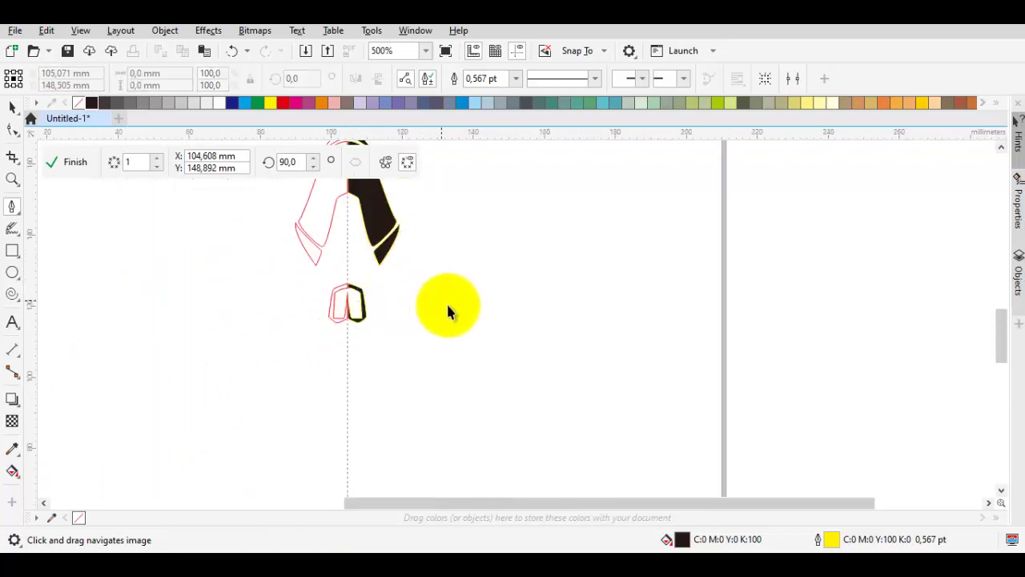
pyautogui.scroll(-4, 446, 301)
pyautogui.scroll(1, 378, 407)
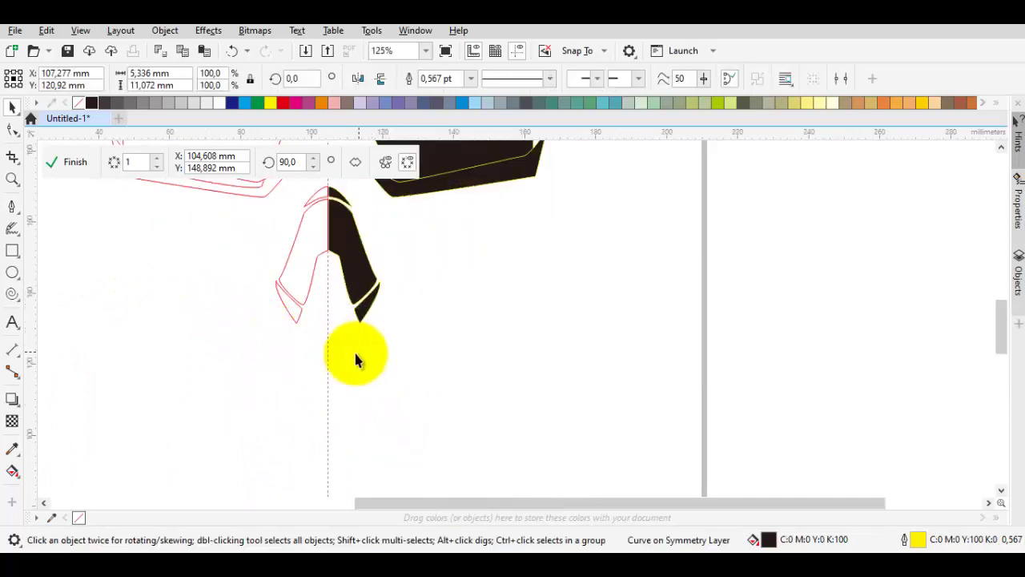
# Draw the inner edge of a jaw band from the symmetry axis below the nose out to the cheek, about 63 mm wide and 46 mm tall
pyautogui.scroll(-2, 345, 355)
pyautogui.scroll(3, 336, 361)
pyautogui.press('space')
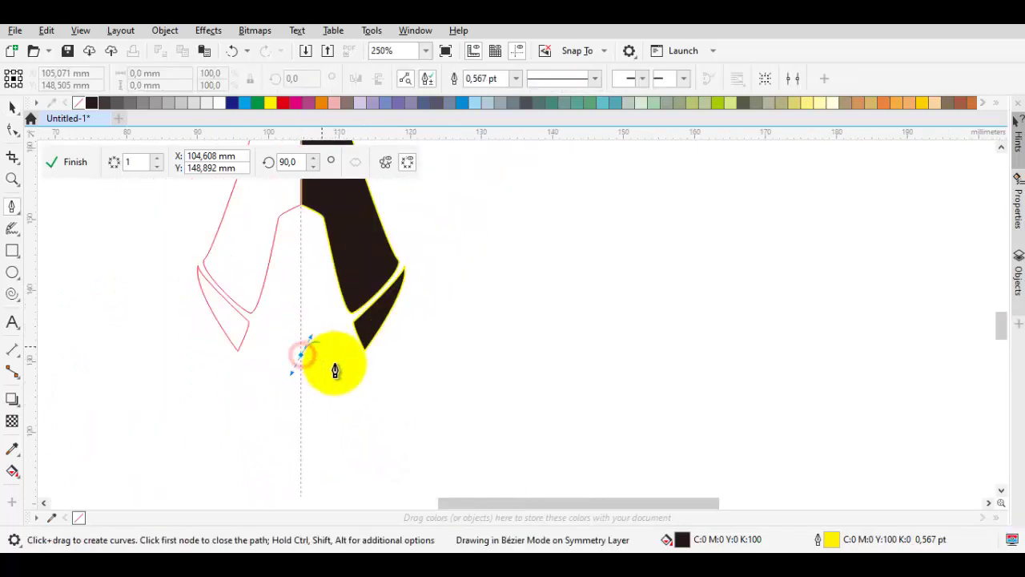
pyautogui.click(328, 410)
pyautogui.scroll(-2, 359, 348)
pyautogui.click(336, 348)
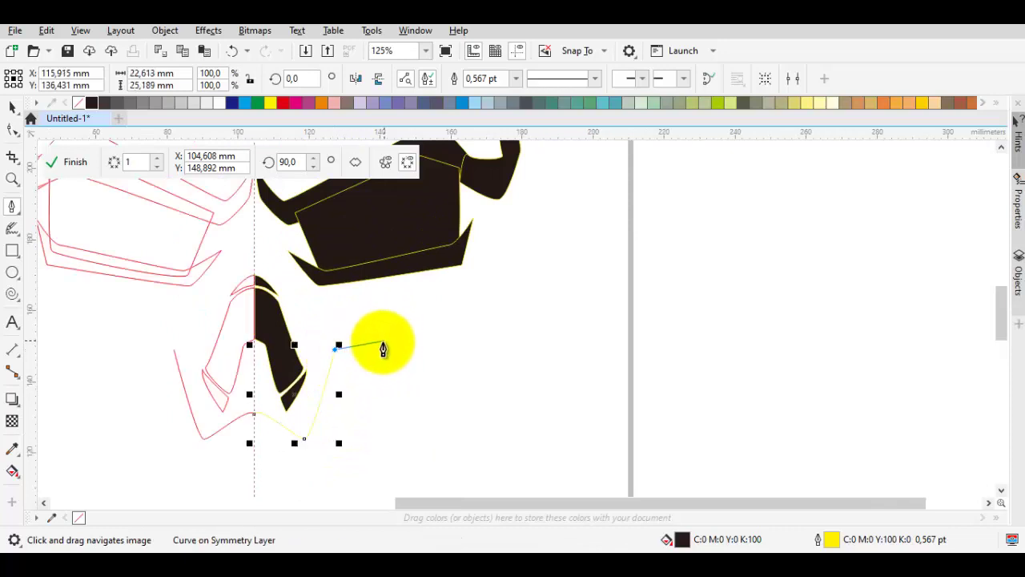
pyautogui.click(370, 338)
pyautogui.click(422, 351)
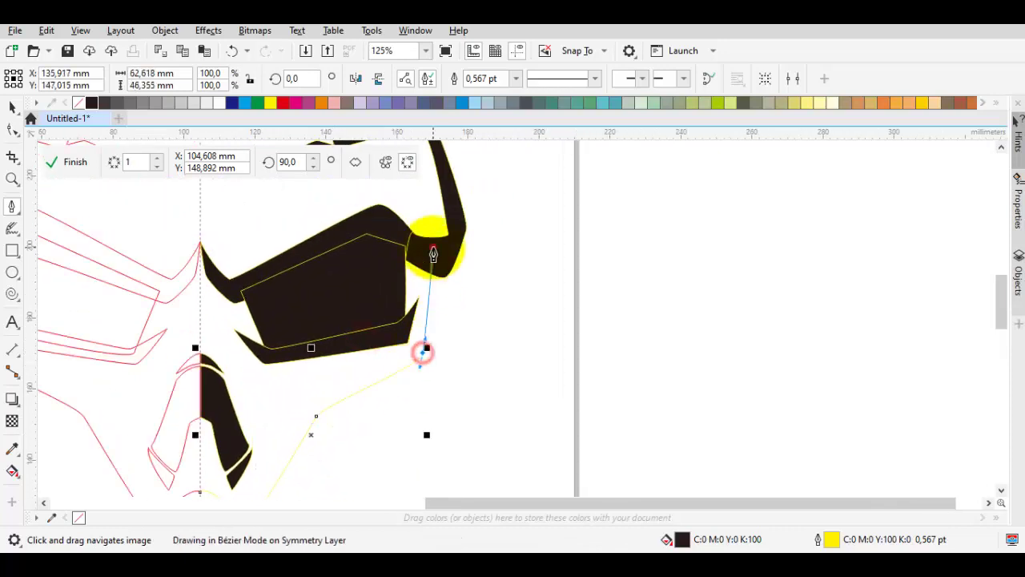
# Extend the jaw band up to the brow's outer corner, draw its outer edge back and close it at about 70 mm wide and 78 mm tall
pyautogui.moveTo(452, 280); pyautogui.dragTo(430, 378)
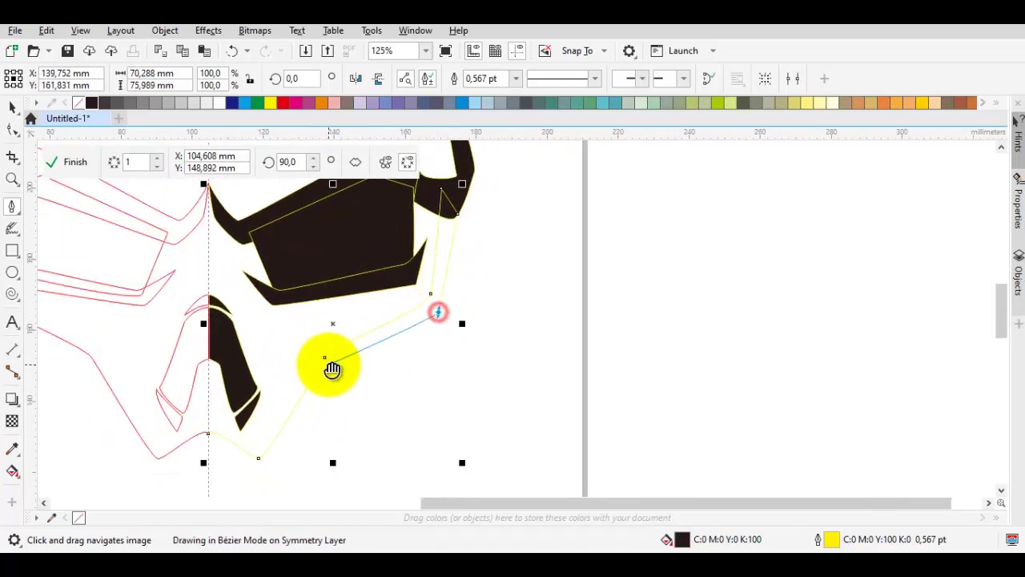
pyautogui.moveTo(324, 379); pyautogui.dragTo(280, 387)
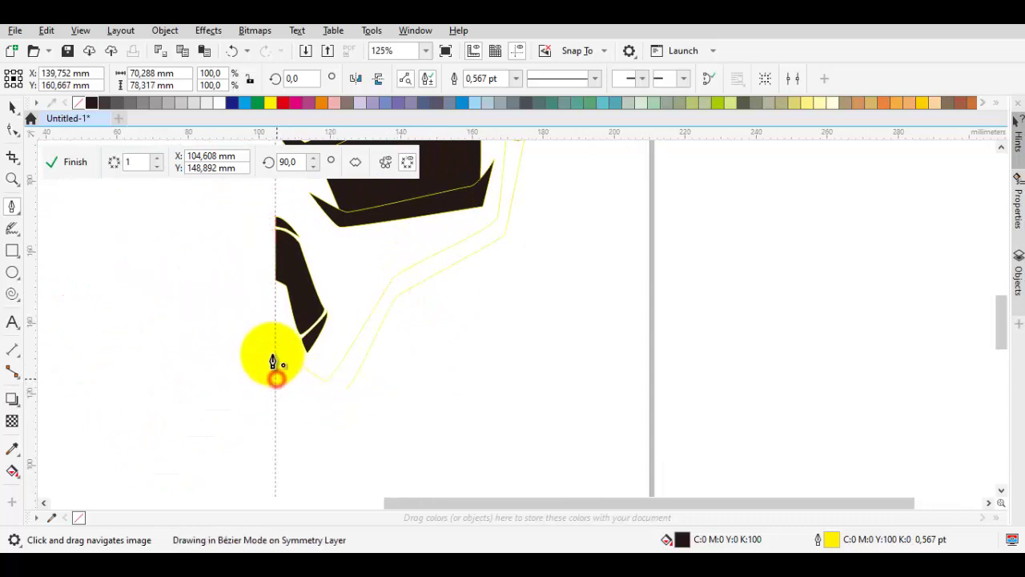
pyautogui.click(275, 354)
# Select all the drawn right-half shapes and scale them down together to roughly half size, keeping them against the symmetry axis
pyautogui.scroll(-2, 376, 295)
pyautogui.scroll(1, 333, 333)
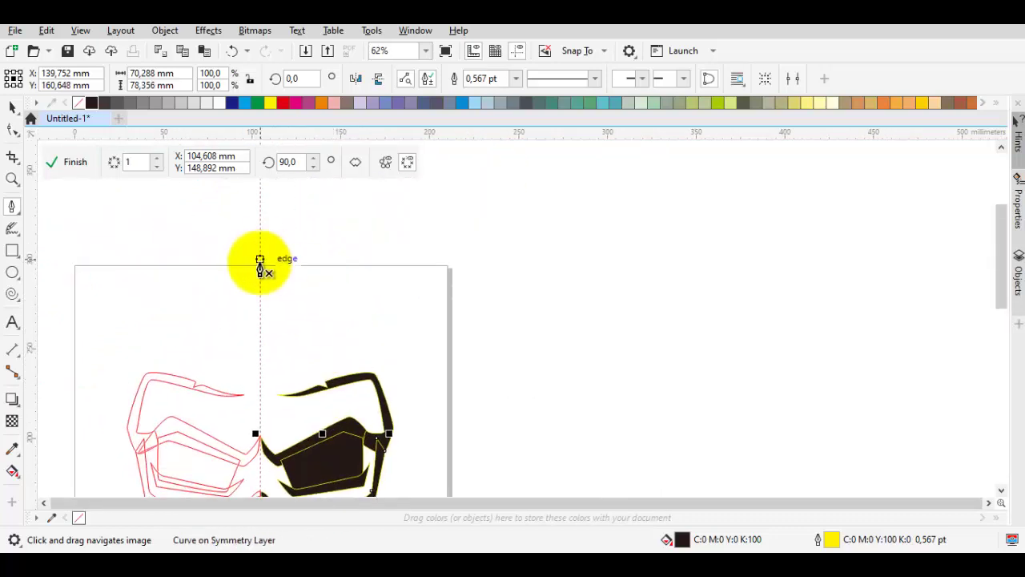
pyautogui.scroll(-1, 336, 288)
pyautogui.press('space')
pyautogui.moveTo(421, 290); pyautogui.dragTo(229, 499)
pyautogui.moveTo(375, 290); pyautogui.dragTo(328, 344)
pyautogui.scroll(2, 340, 324)
pyautogui.click(359, 303)
pyautogui.press('space')
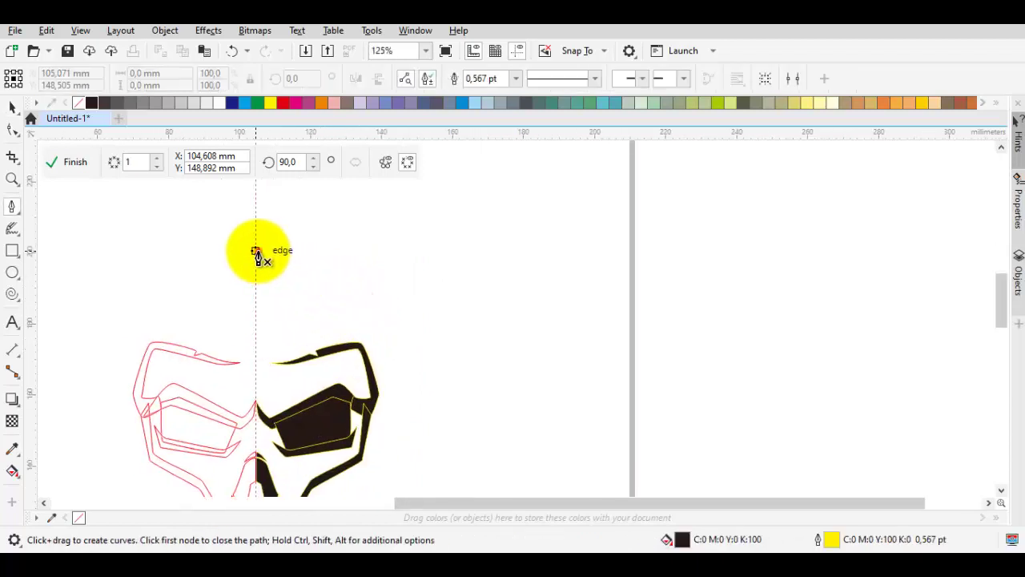
# Draw a closed cranium band from the symmetry axis above the forehead down to the temple and back, about 34 mm wide and 42 mm tall
pyautogui.click(256, 248)
pyautogui.click(347, 265)
pyautogui.scroll(1, 371, 350)
pyautogui.click(364, 338)
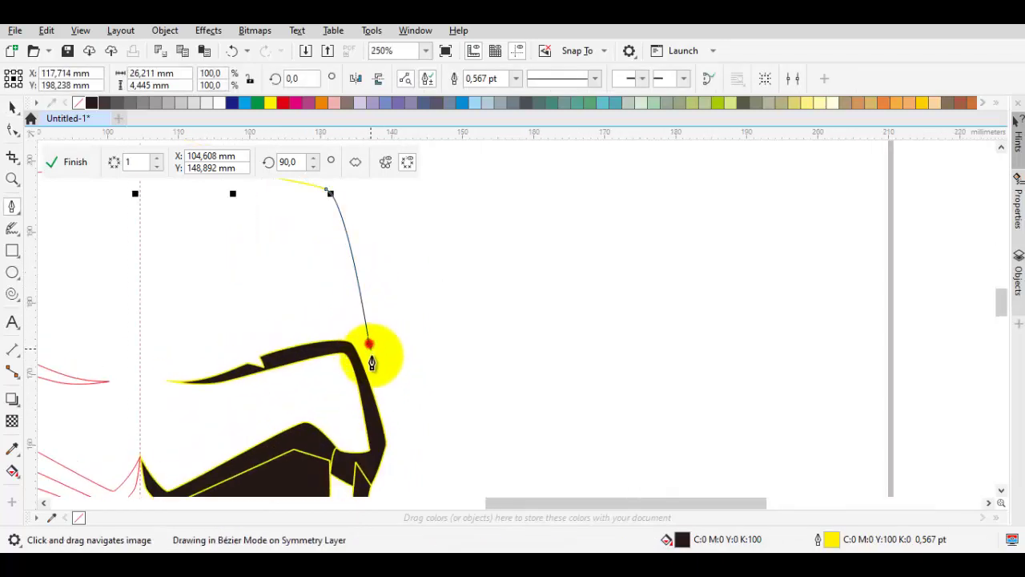
pyautogui.click(387, 344)
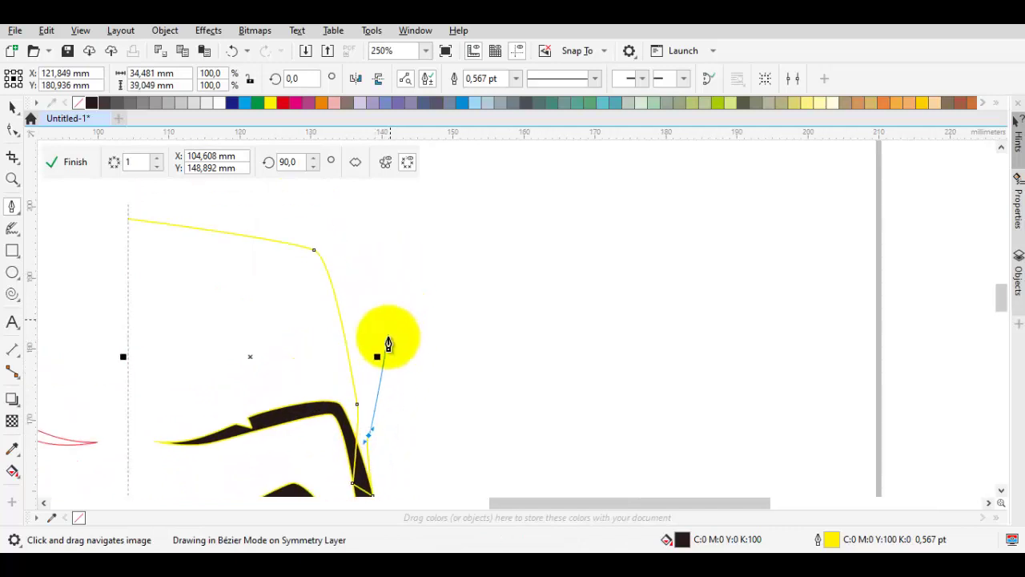
pyautogui.click(357, 311)
pyautogui.moveTo(318, 298); pyautogui.dragTo(316, 291)
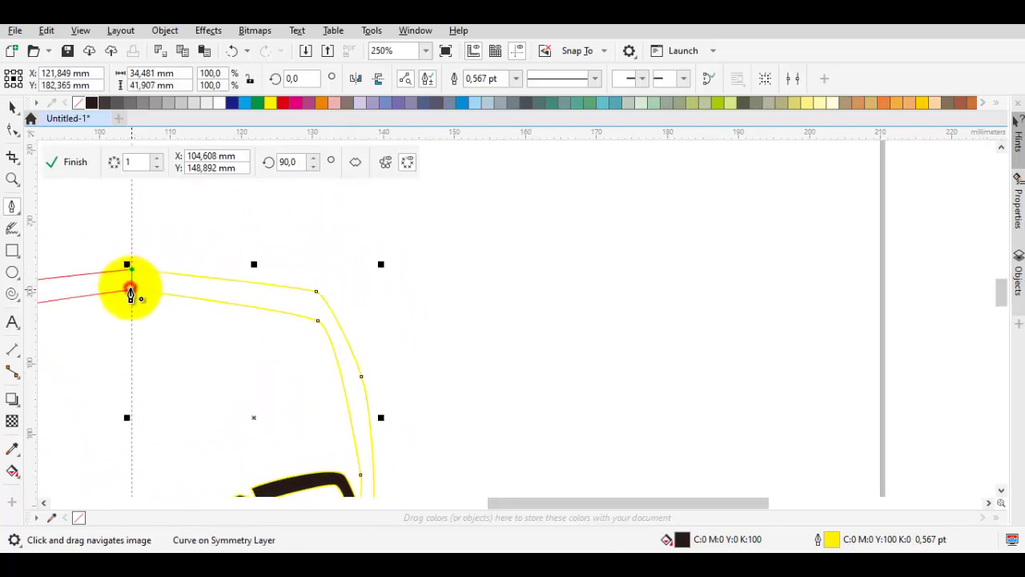
pyautogui.click(131, 293)
# Draw a closed curved spike rising from the lower jaw band's inner edge beside the nose, about 2.5 mm wide and 8 mm tall
pyautogui.scroll(-3, 297, 336)
pyautogui.press('space')
pyautogui.scroll(3, 350, 425)
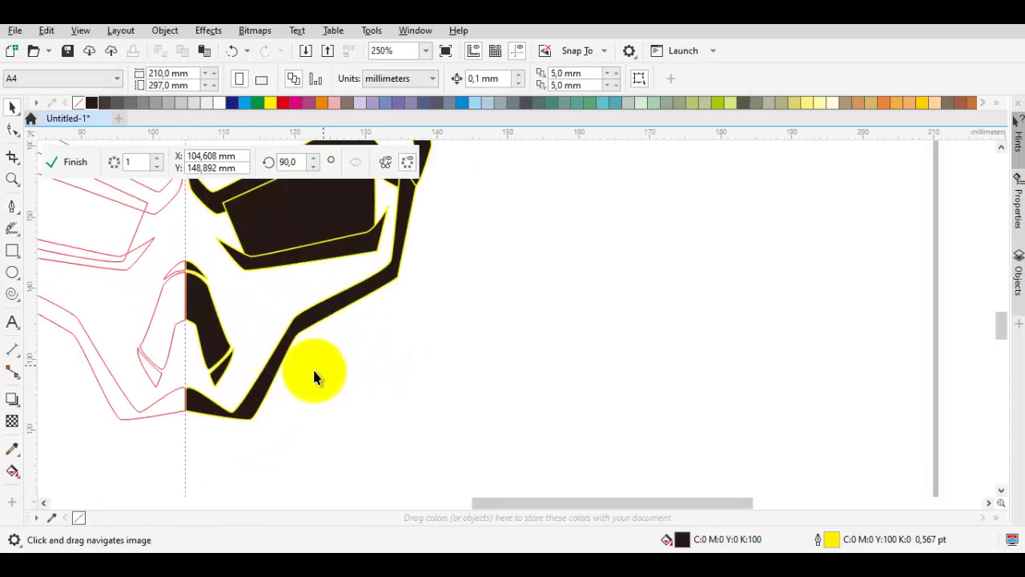
pyautogui.press('space')
pyautogui.scroll(2, 272, 368)
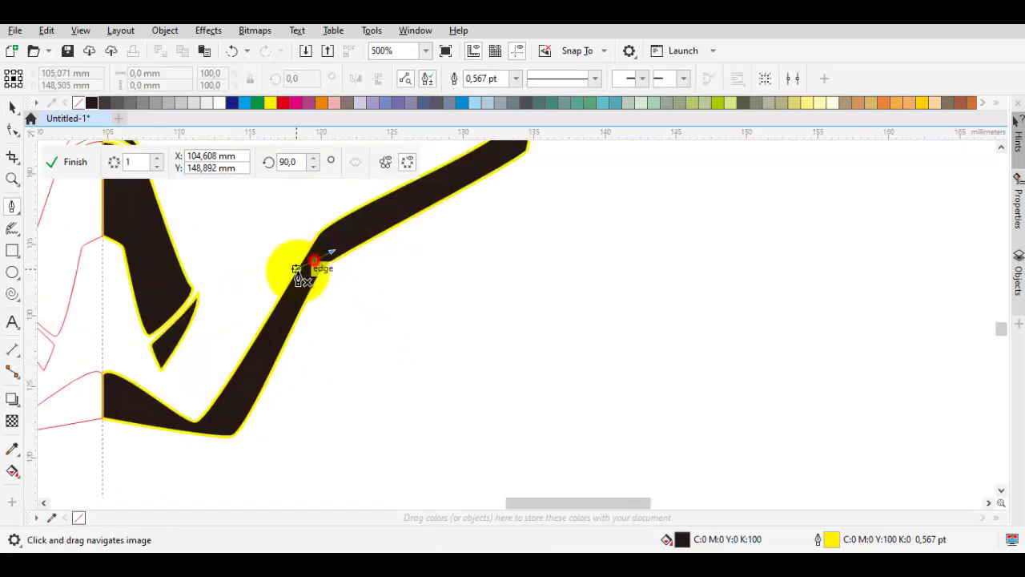
pyautogui.scroll(-2, 312, 337)
pyautogui.scroll(4, 288, 377)
pyautogui.scroll(-6, 321, 336)
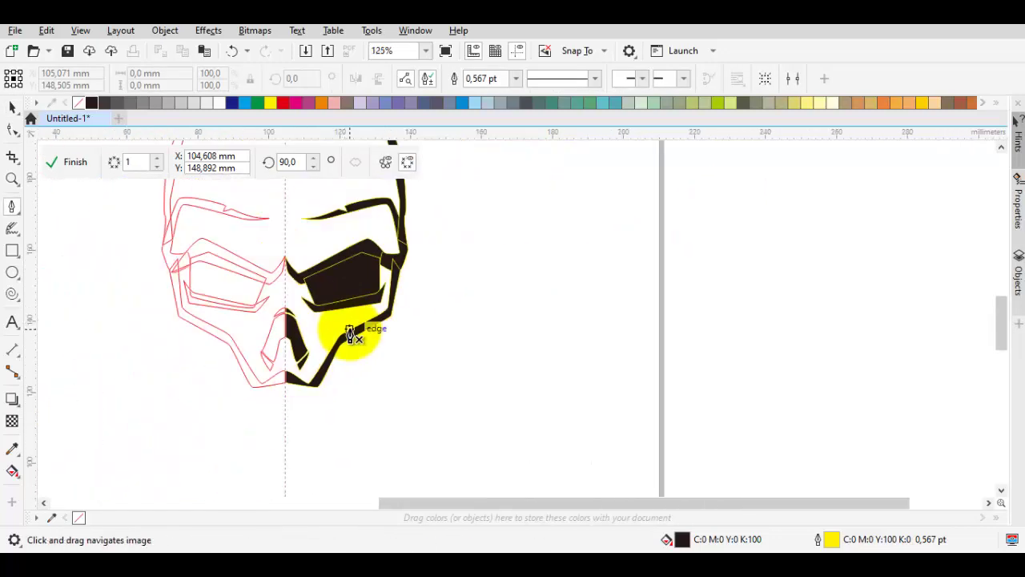
pyautogui.scroll(4, 350, 334)
pyautogui.click(362, 331)
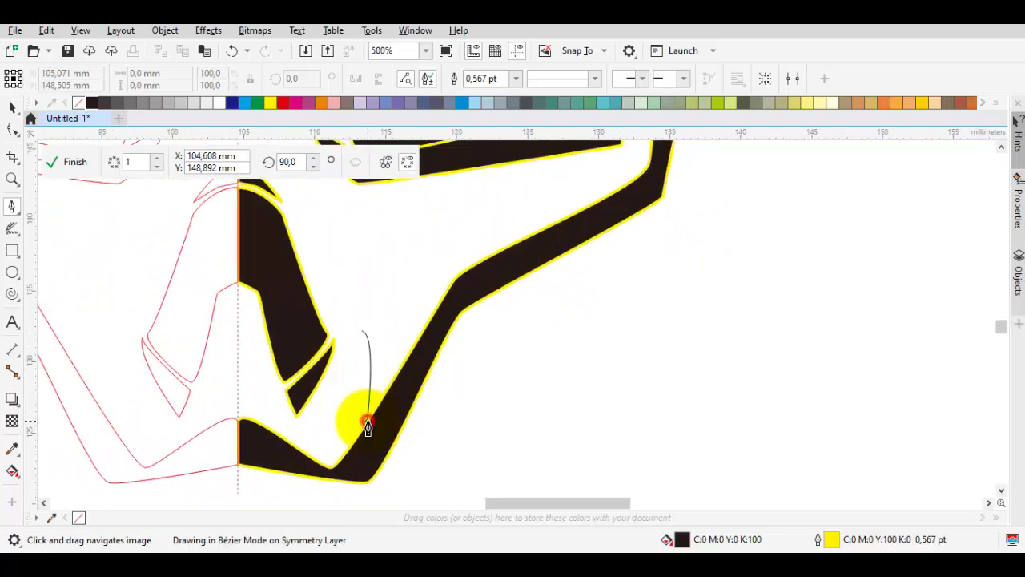
pyautogui.click(370, 440)
pyautogui.click(398, 387)
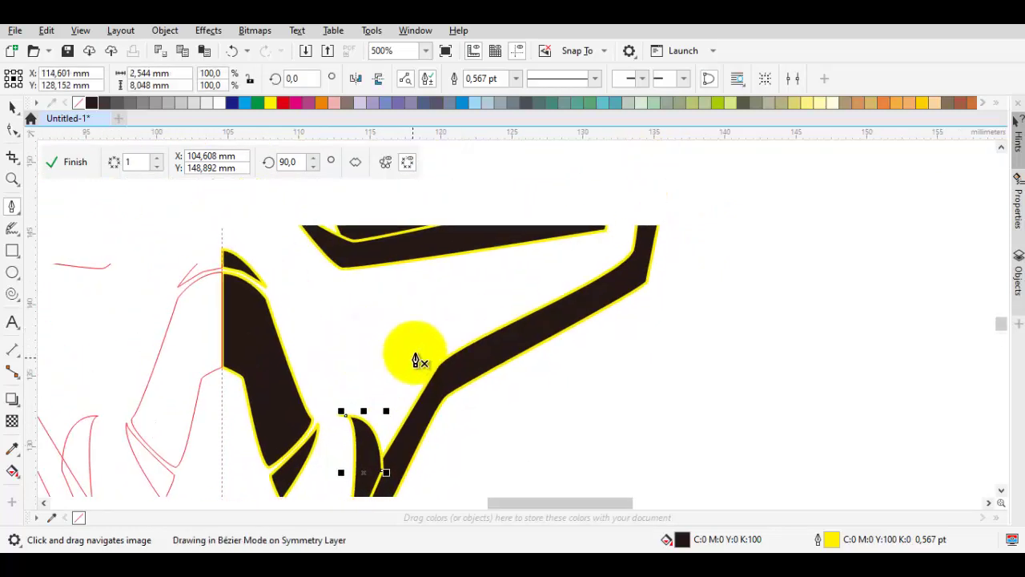
# Draw two more closed curved spikes farther up the jaw band's inner edge, the first about 3 mm wide and 7 mm tall
pyautogui.moveTo(403, 325); pyautogui.dragTo(427, 324)
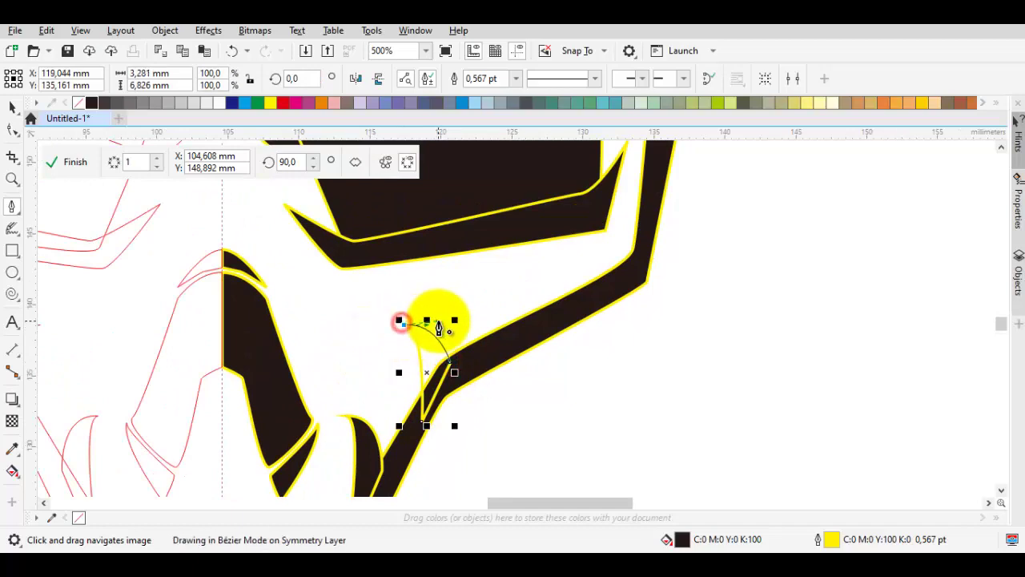
pyautogui.click(457, 411)
pyautogui.moveTo(527, 380); pyautogui.dragTo(498, 350)
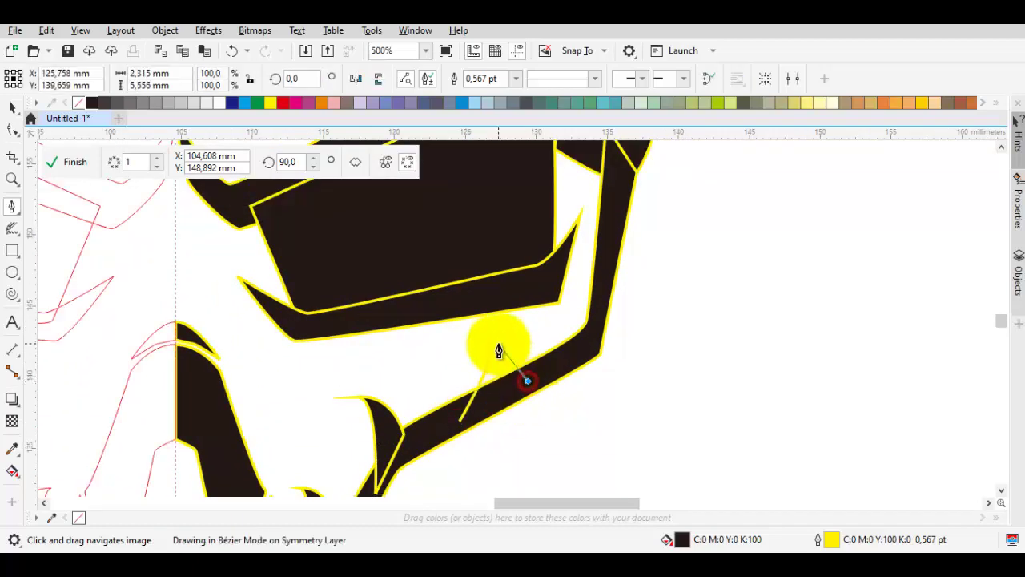
pyautogui.scroll(-5, 544, 348)
# Remove the yellow outline from all the black right-half shapes
pyautogui.press('space')
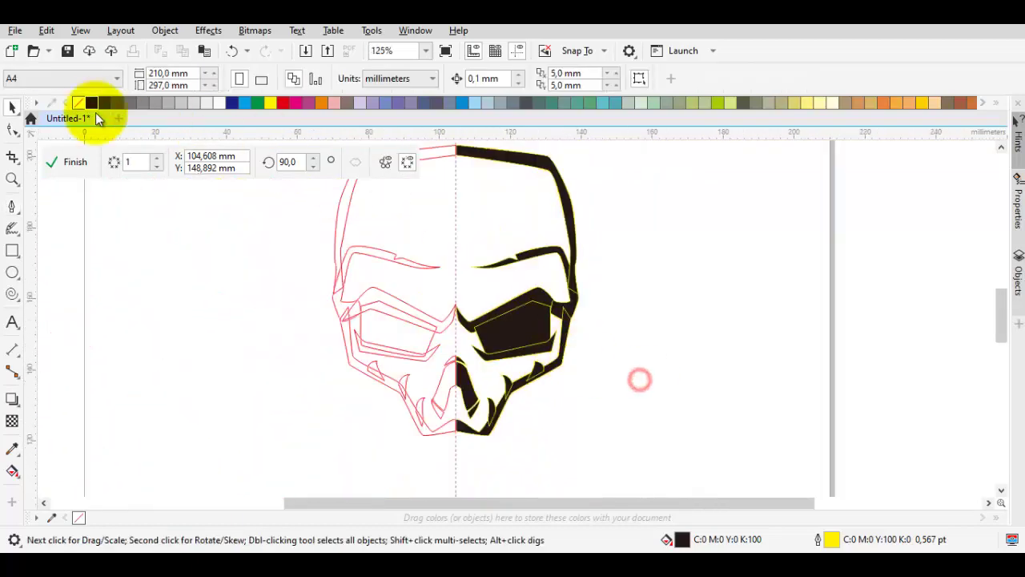
pyautogui.press('Escape')
pyautogui.scroll(5, 492, 344)
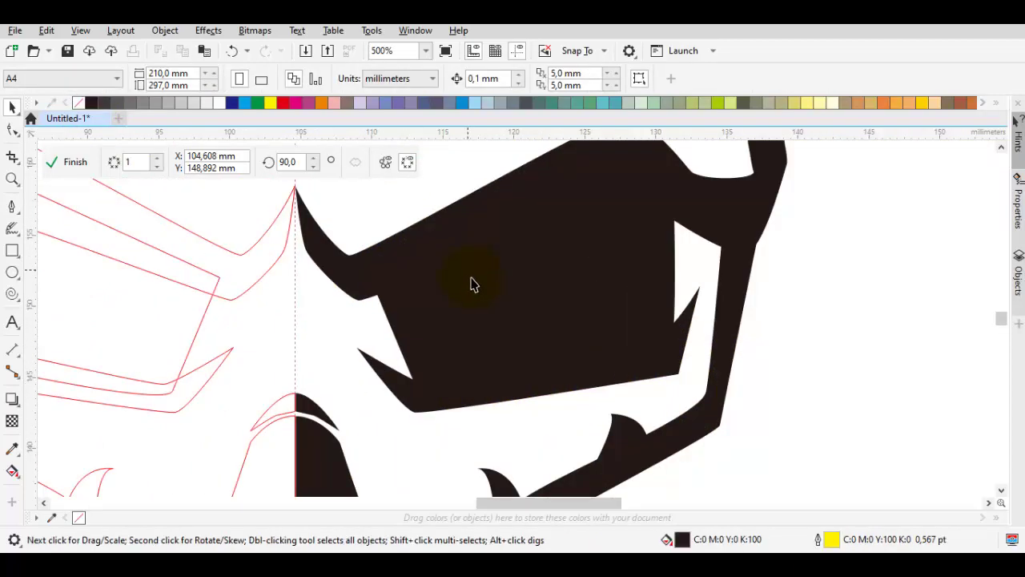
# Draw a closed four-sided glowing-eye shape inside the black eye, about 13.5 mm wide and 9 mm tall, and fill it red
pyautogui.press('space')
pyautogui.scroll(-2, 452, 322)
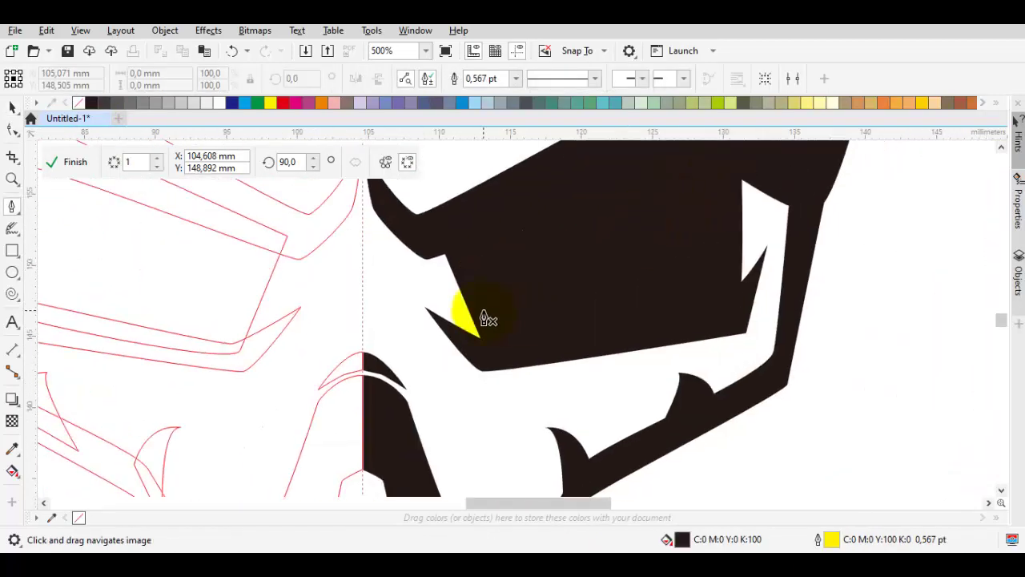
pyautogui.click(653, 206)
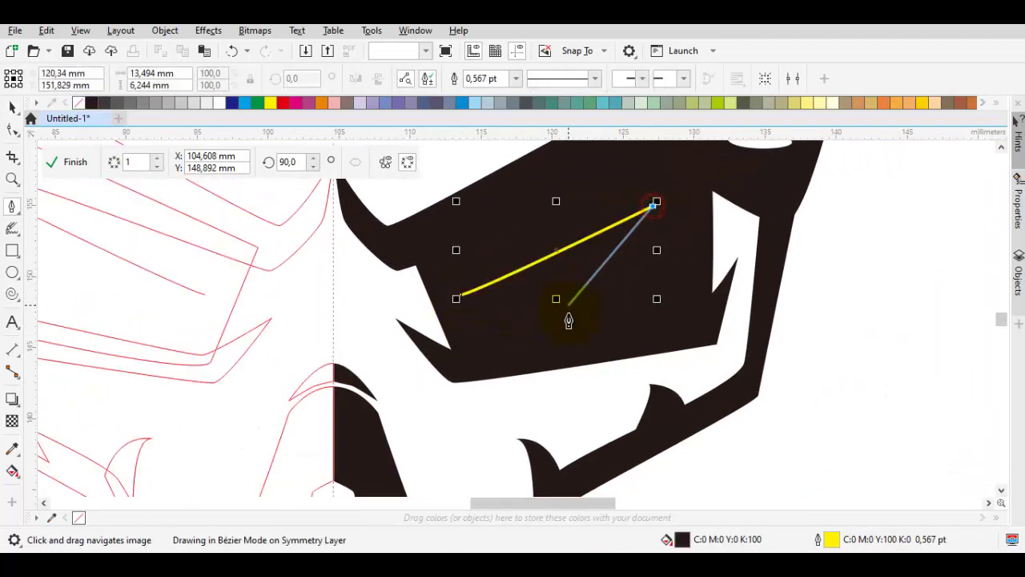
pyautogui.click(461, 295)
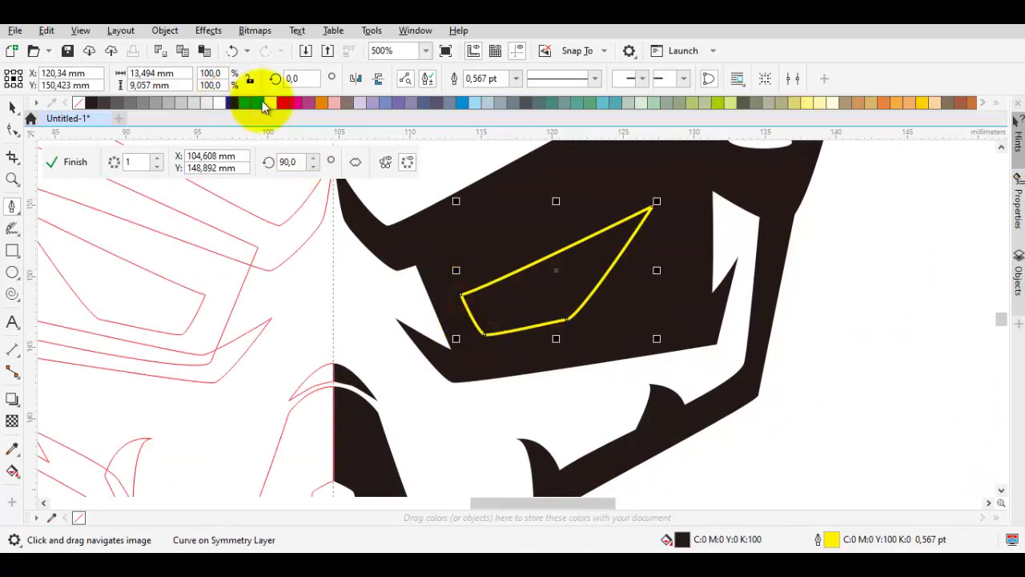
pyautogui.click(284, 104)
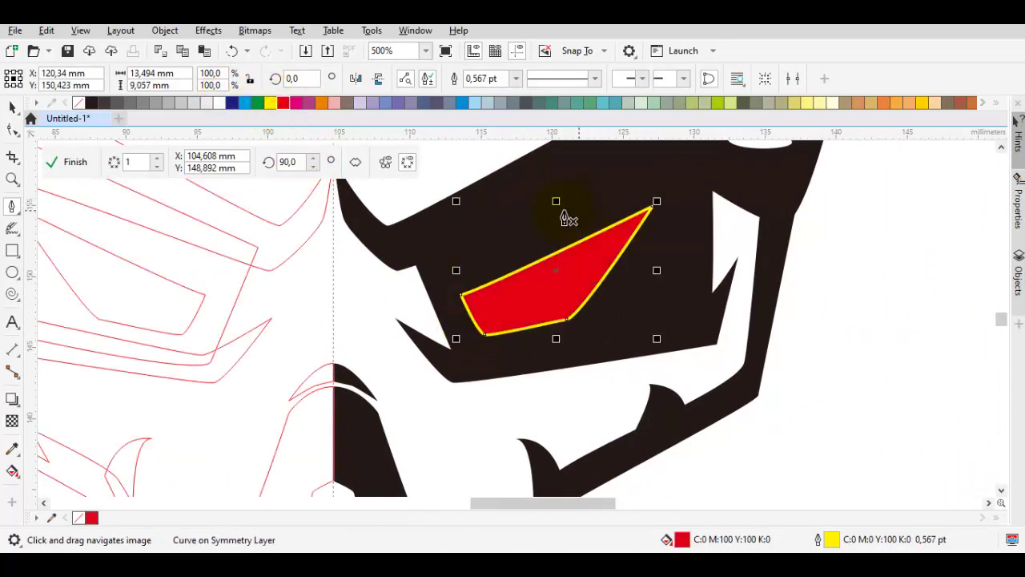
# Draw a closed narrow wedge diagonally across the red eye shape and use it to cut a gap that splits the red shape
pyautogui.click(586, 331)
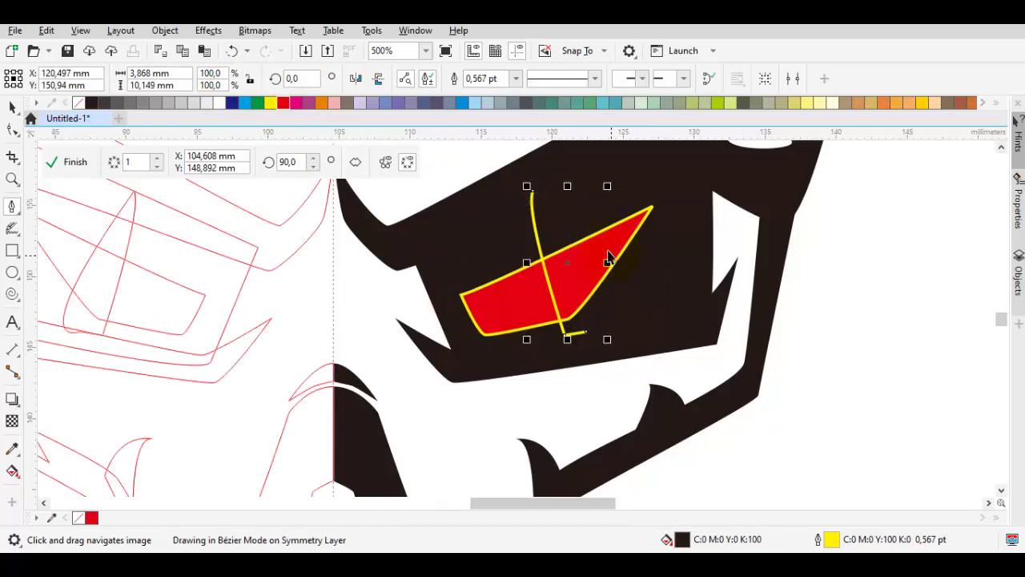
pyautogui.click(532, 192)
pyautogui.press('space')
pyautogui.click(552, 83)
# Select all the shapes and clear their outlines so the red eye pieces have no yellow border
pyautogui.scroll(-5, 696, 296)
pyautogui.click(696, 296)
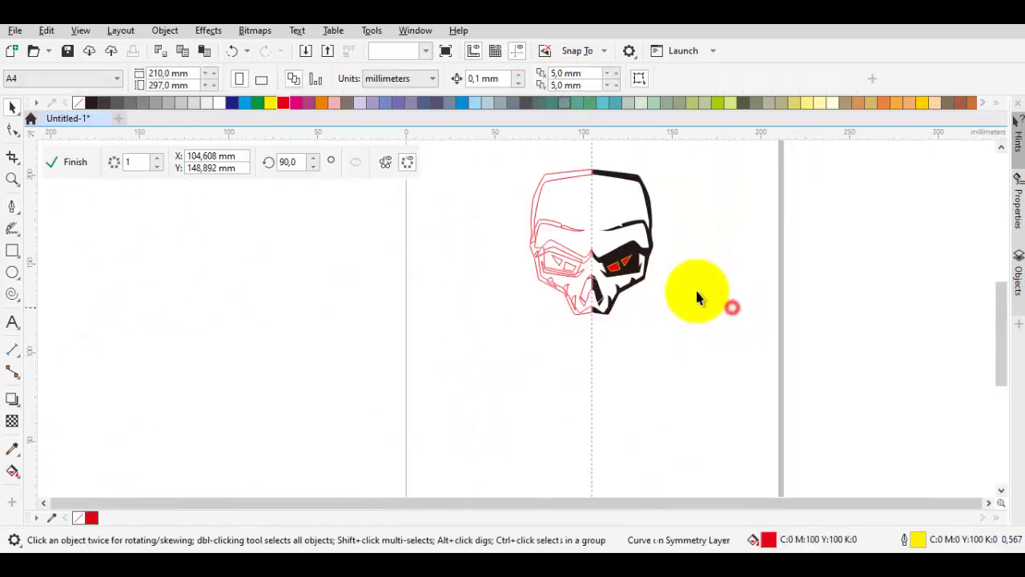
pyautogui.hotkey('ctrl', 'a')
pyautogui.click(854, 305)
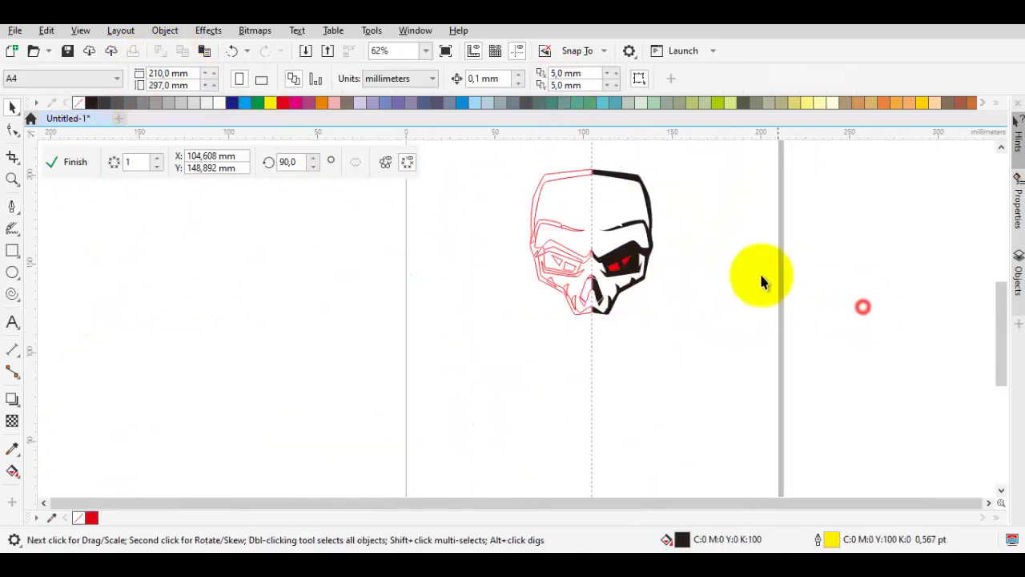
# Draw a closed thin pointed brow accent along the black eye's upper edge, about 13.5 mm wide and 8.4 mm tall
pyautogui.scroll(4, 590, 270)
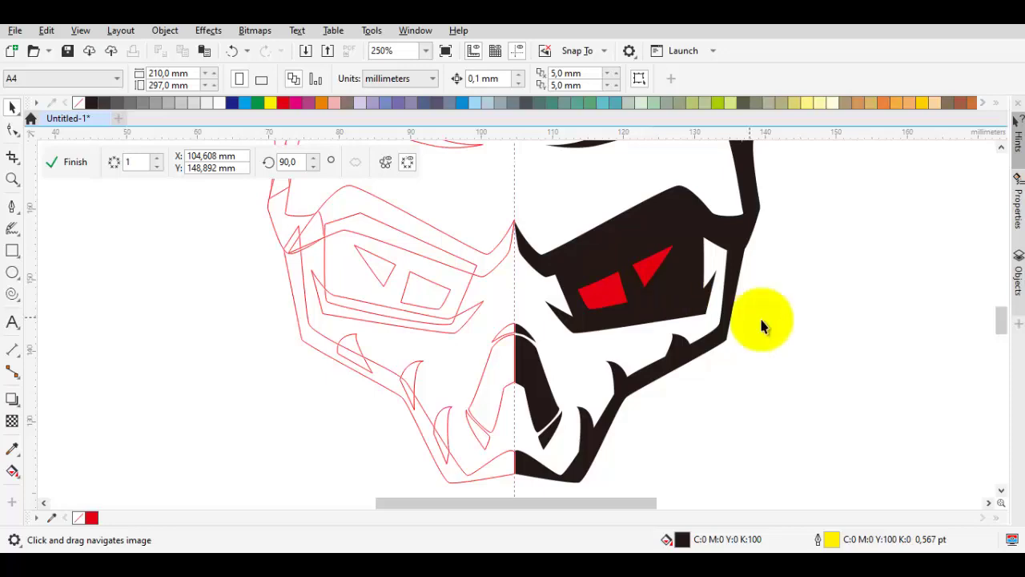
pyautogui.scroll(4, 721, 296)
pyautogui.press('F5')
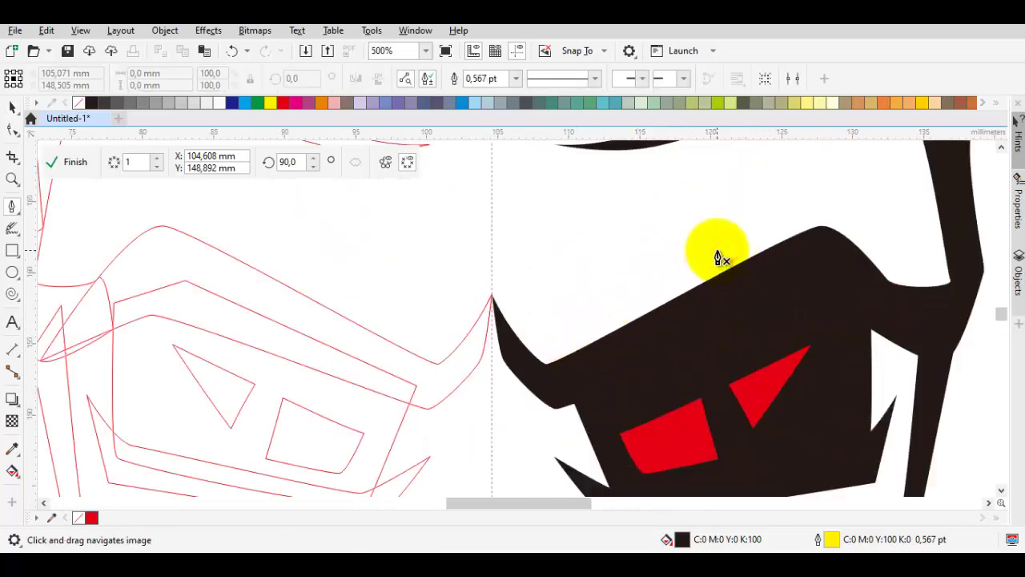
pyautogui.scroll(4, 529, 355)
pyautogui.moveTo(525, 353); pyautogui.dragTo(551, 381)
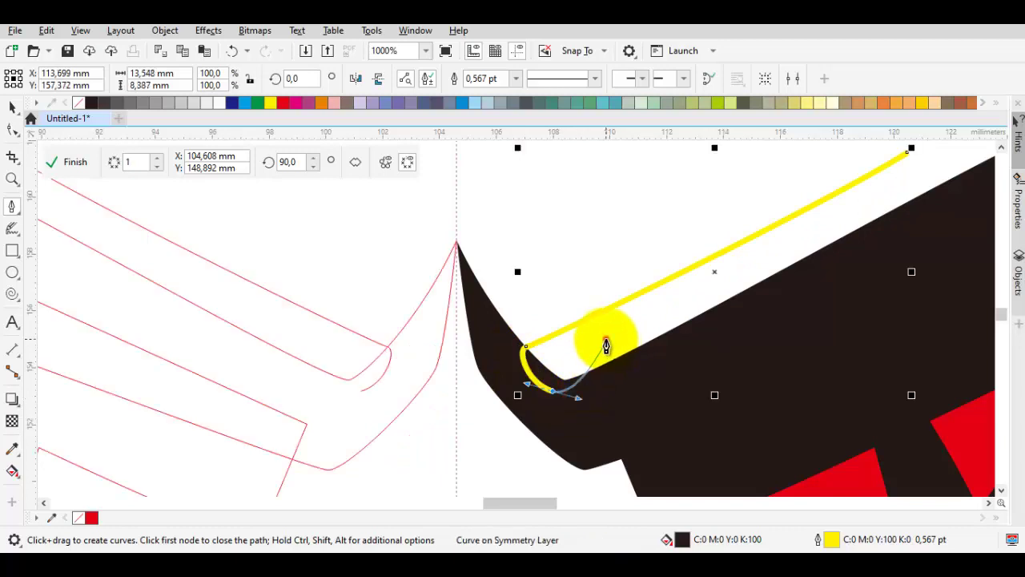
pyautogui.click(606, 343)
pyautogui.click(910, 149)
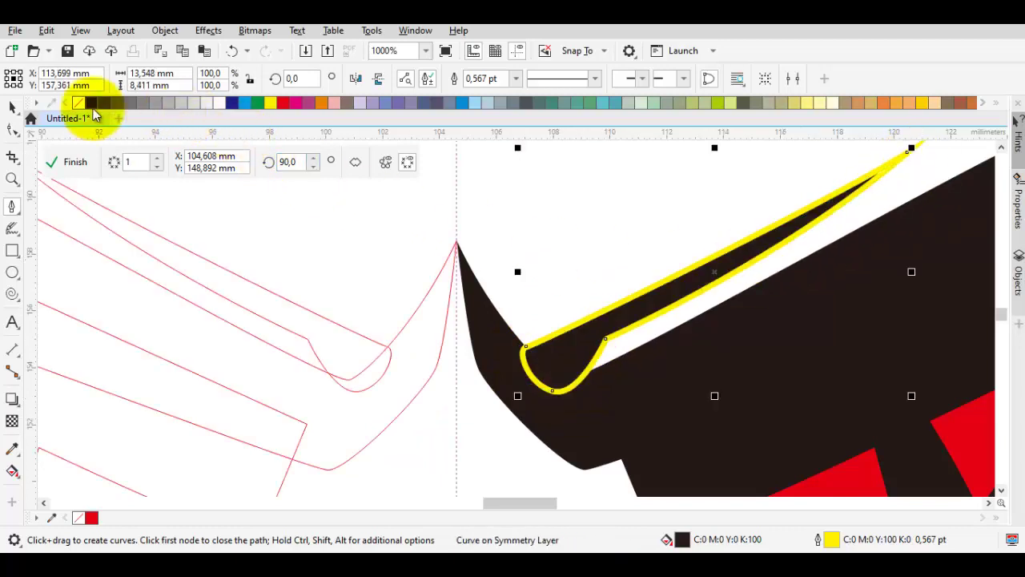
# Clear the brow accent's outline and shift its lower nodes slightly so its inner end merges into the black eye shape
pyautogui.rightClick(79, 103)
pyautogui.press('F10')
pyautogui.click(607, 344)
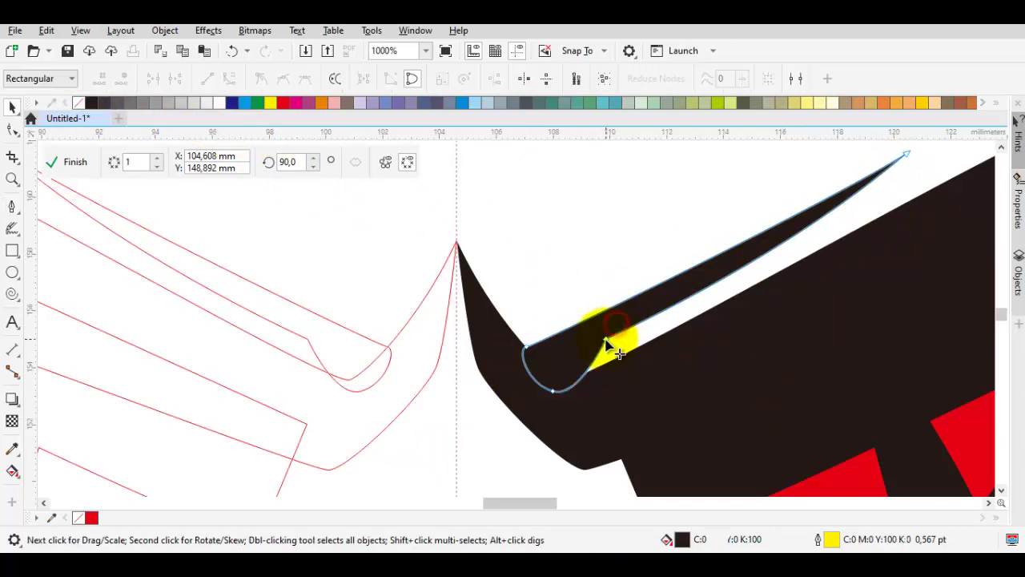
pyautogui.moveTo(573, 377); pyautogui.dragTo(567, 382)
pyautogui.moveTo(553, 418); pyautogui.dragTo(554, 418)
pyautogui.scroll(-4, 600, 384)
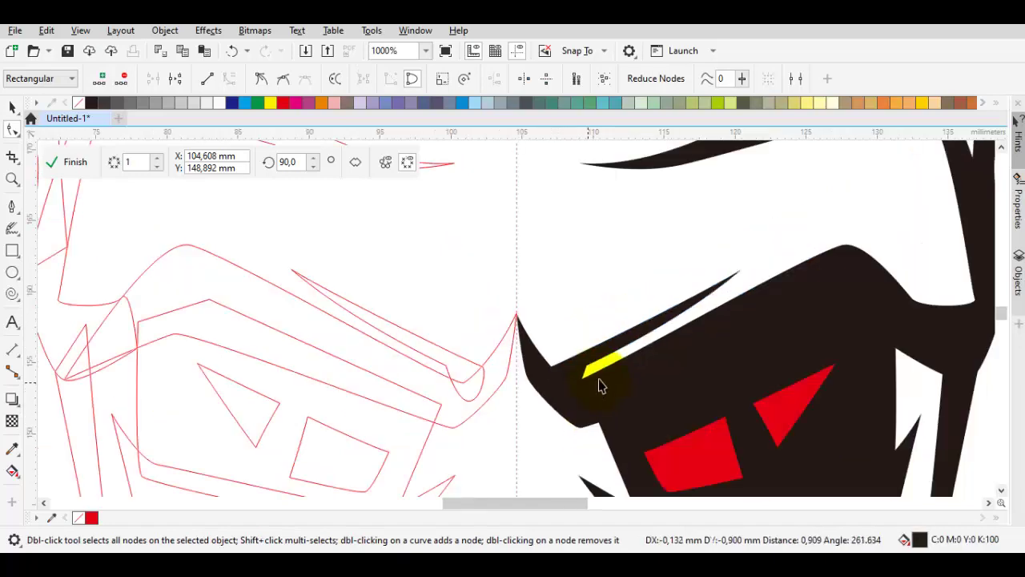
# Draw a closed curved sliver just above the outer slope of the black eye's upper edge
pyautogui.scroll(6, 659, 288)
pyautogui.click(551, 222)
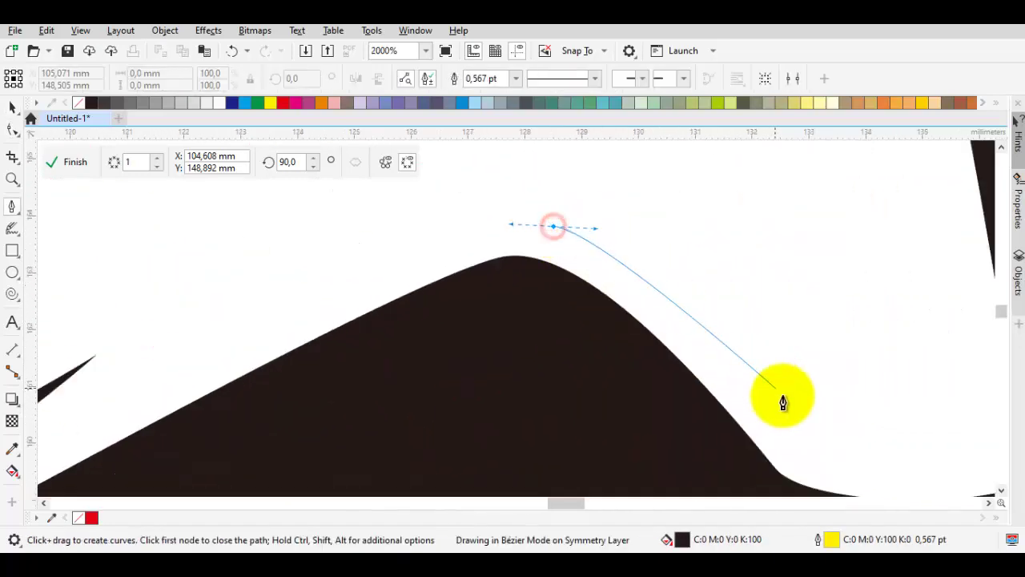
pyautogui.scroll(-1, 709, 338)
pyautogui.scroll(1, 716, 350)
pyautogui.click(694, 343)
pyautogui.scroll(-1, 749, 317)
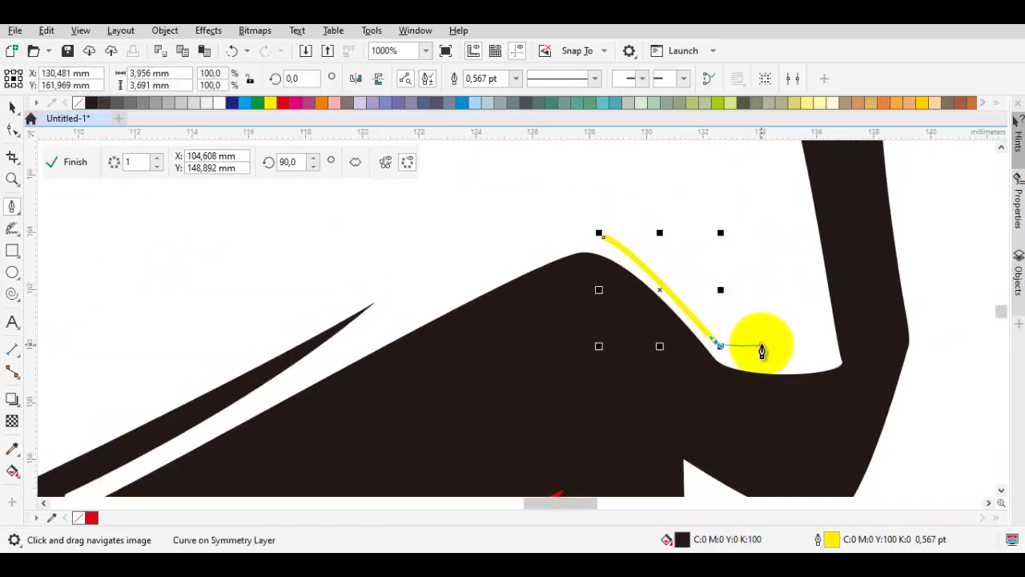
pyautogui.click(762, 346)
pyautogui.moveTo(646, 226); pyautogui.dragTo(645, 228)
# Draw a second, shorter closed sliver parallel above the first, select both and clear their outlines
pyautogui.scroll(1, 645, 228)
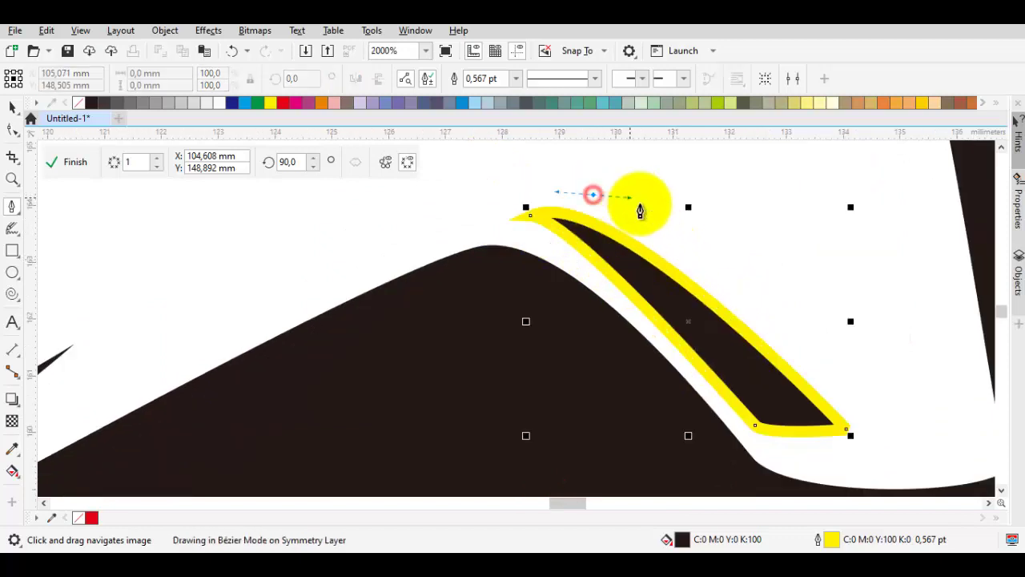
pyautogui.scroll(-1, 778, 254)
pyautogui.click(693, 229)
pyautogui.scroll(1, 598, 243)
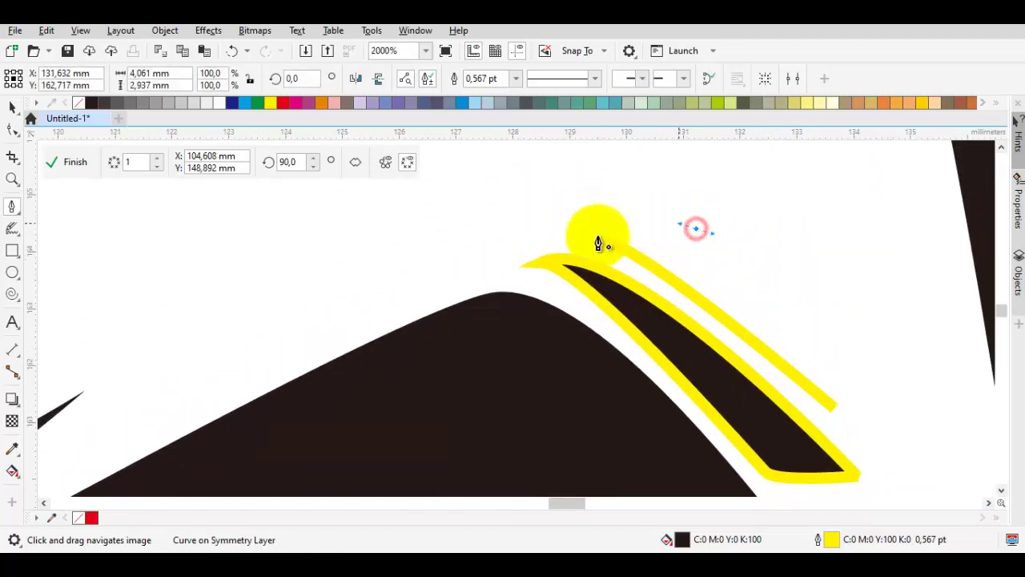
pyautogui.scroll(-2, 627, 249)
pyautogui.press('space')
pyautogui.scroll(3, 629, 259)
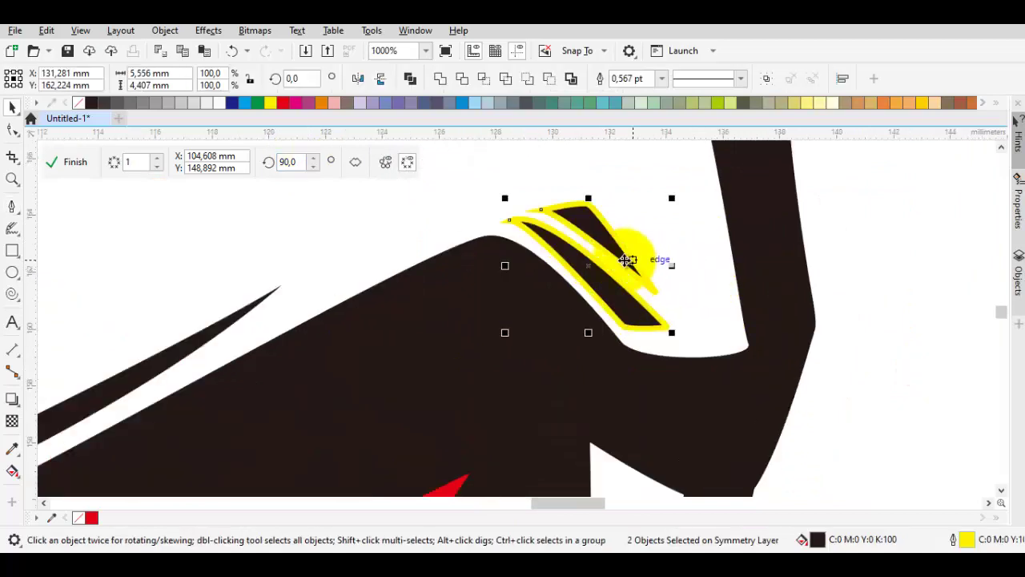
pyautogui.rightClick(79, 103)
pyautogui.scroll(-4, 549, 275)
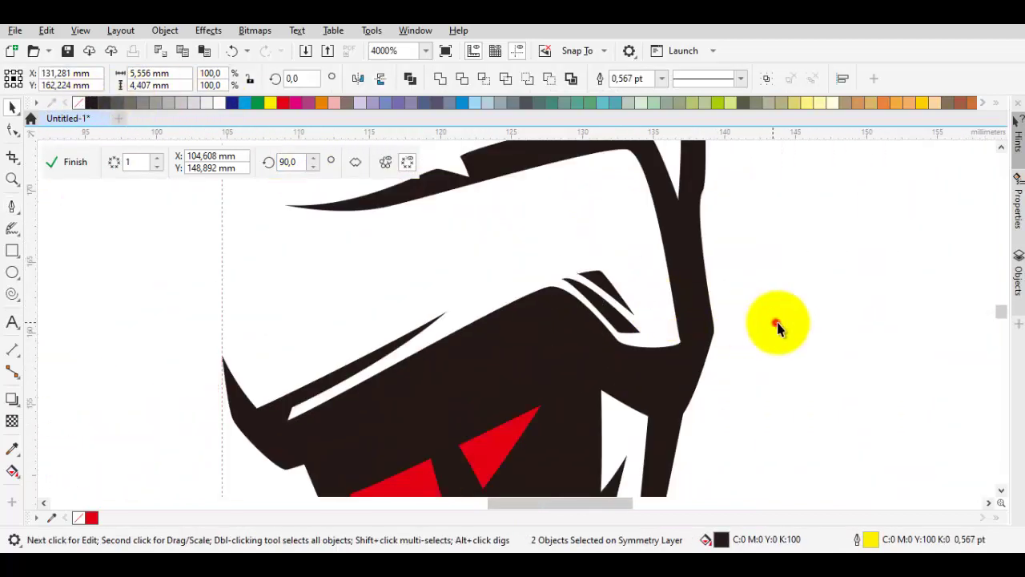
# Convert the chin's upper edge beside the symmetry axis to a smooth curve and bend it into a rounded arch
pyautogui.scroll(-1, 796, 260)
pyautogui.scroll(4, 728, 286)
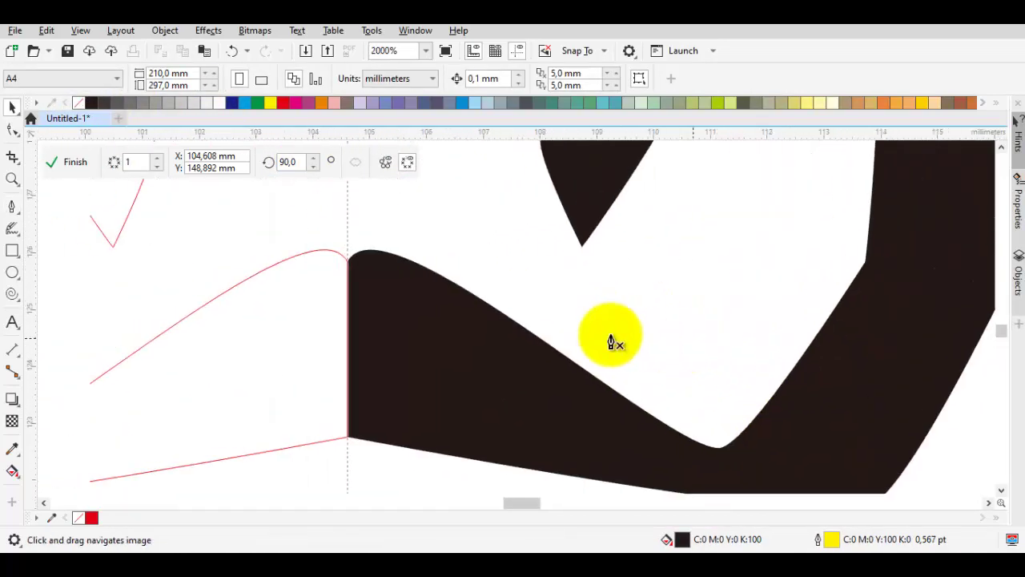
pyautogui.press('space')
pyautogui.press('space')
pyautogui.press('F10')
pyautogui.rightClick(477, 208)
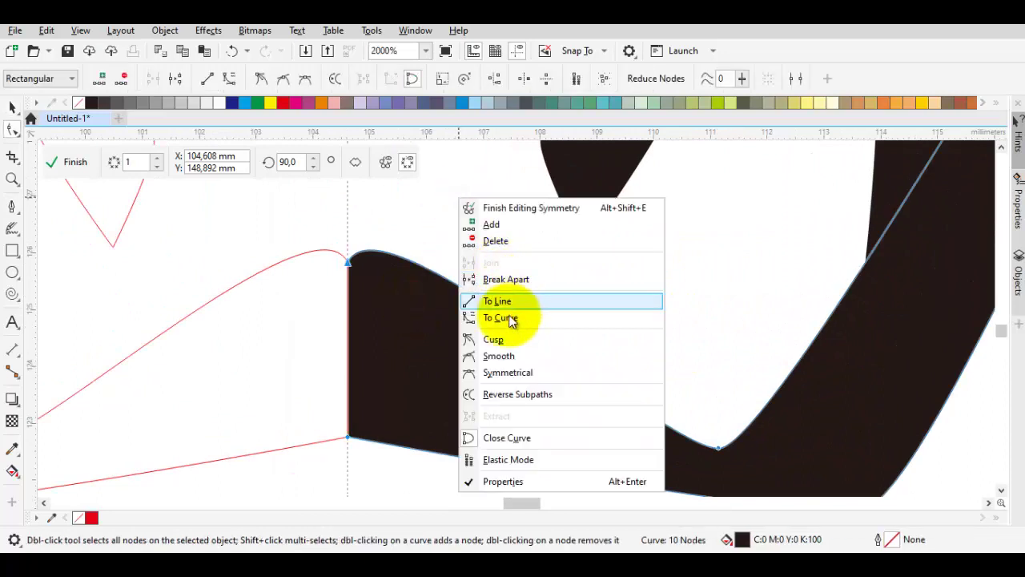
pyautogui.click(508, 316)
pyautogui.rightClick(487, 213)
pyautogui.click(527, 355)
pyautogui.click(350, 263)
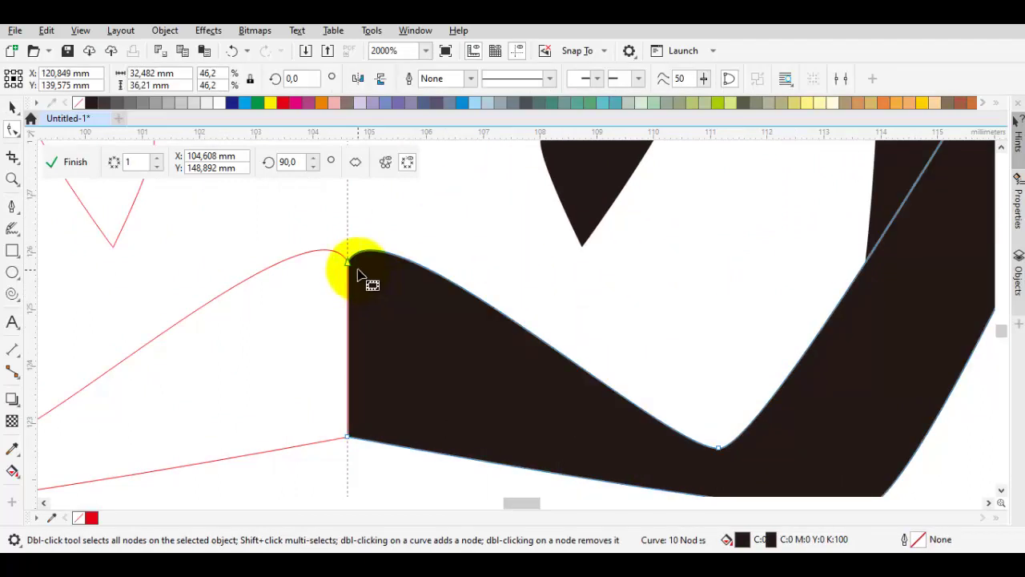
pyautogui.moveTo(385, 199); pyautogui.dragTo(600, 272)
pyautogui.press('s')
pyautogui.press('space')
# Draw a closed curved fang rising from the chin's upper edge beside the symmetry axis, about 1.9 mm wide and 2.9 mm tall, and clear its outline
pyautogui.scroll(3, 550, 297)
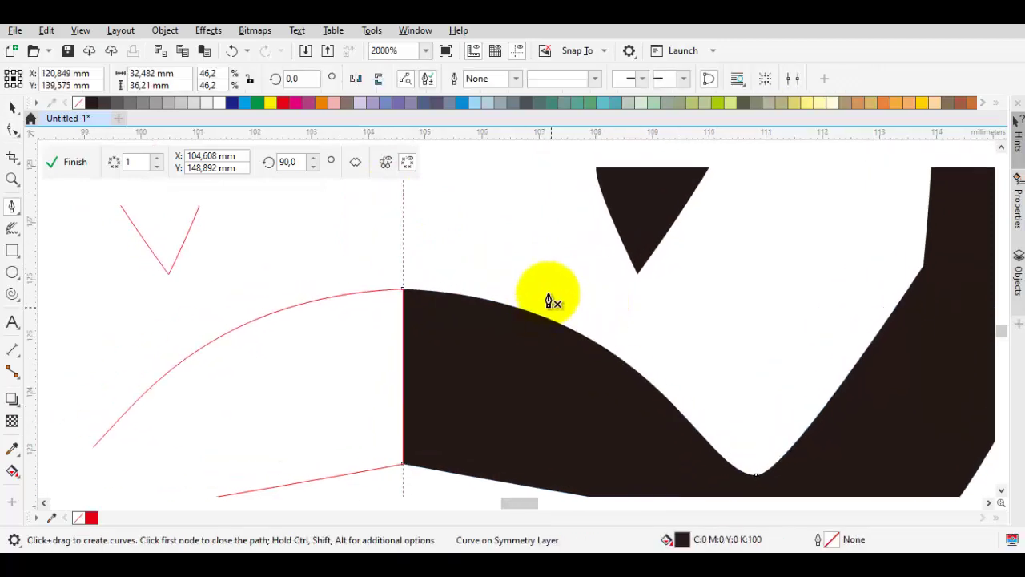
pyautogui.moveTo(521, 237); pyautogui.dragTo(656, 365)
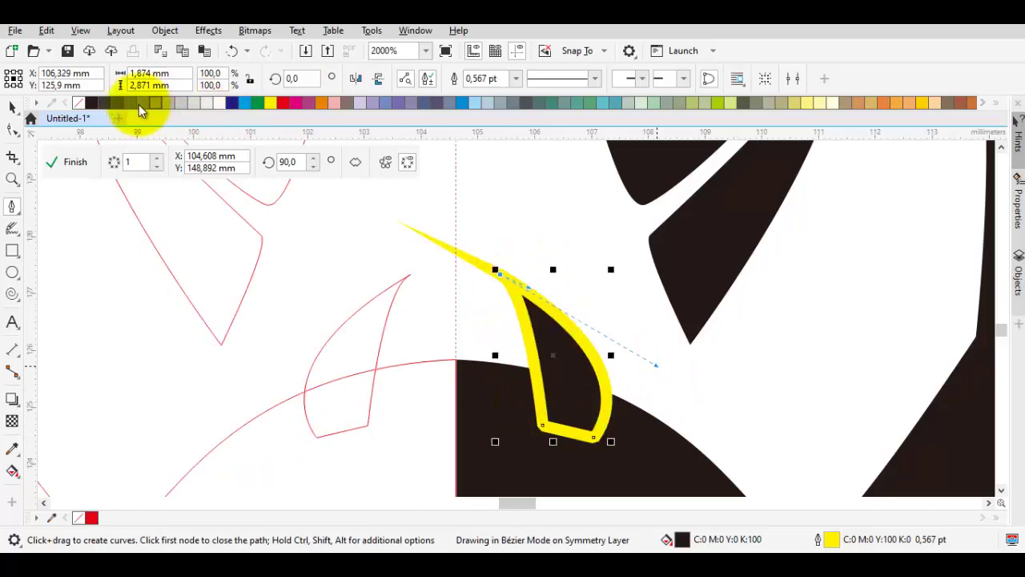
pyautogui.scroll(-8, 435, 270)
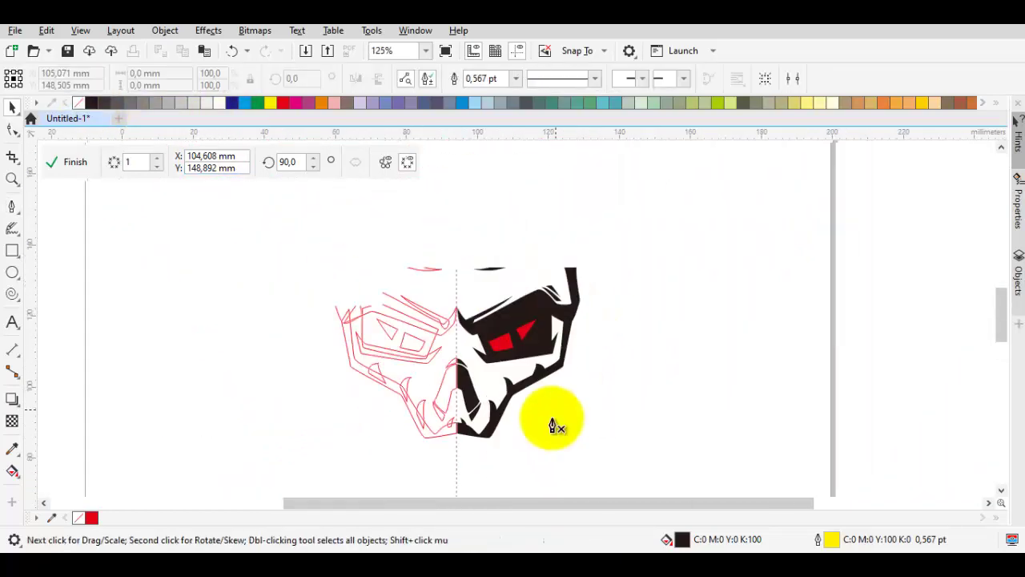
# Draw a closed three-node pointed shape, about 15 mm tall, across the cranium's side below the upper corner
pyautogui.scroll(4, 567, 292)
pyautogui.click(531, 245)
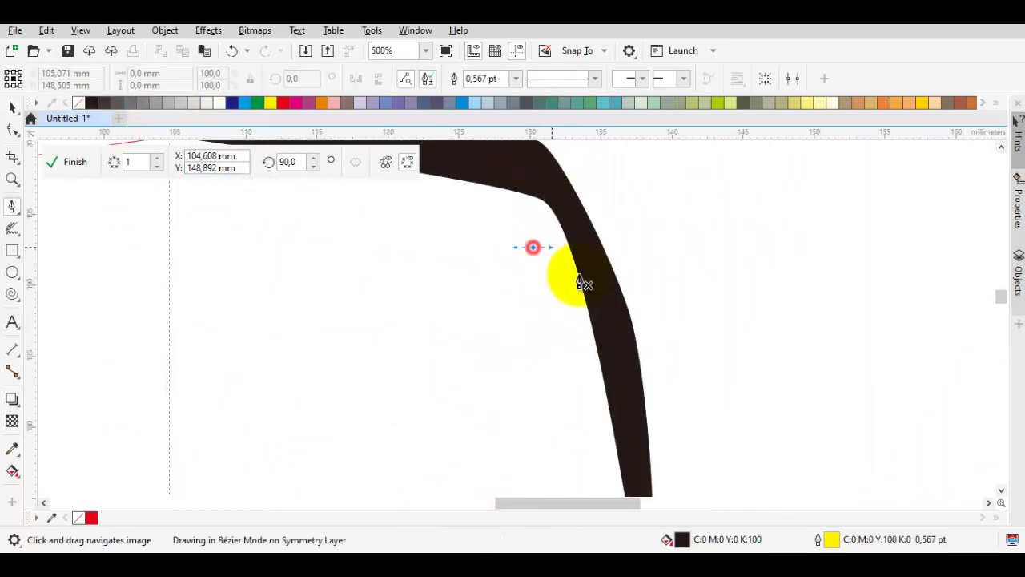
pyautogui.click(622, 377)
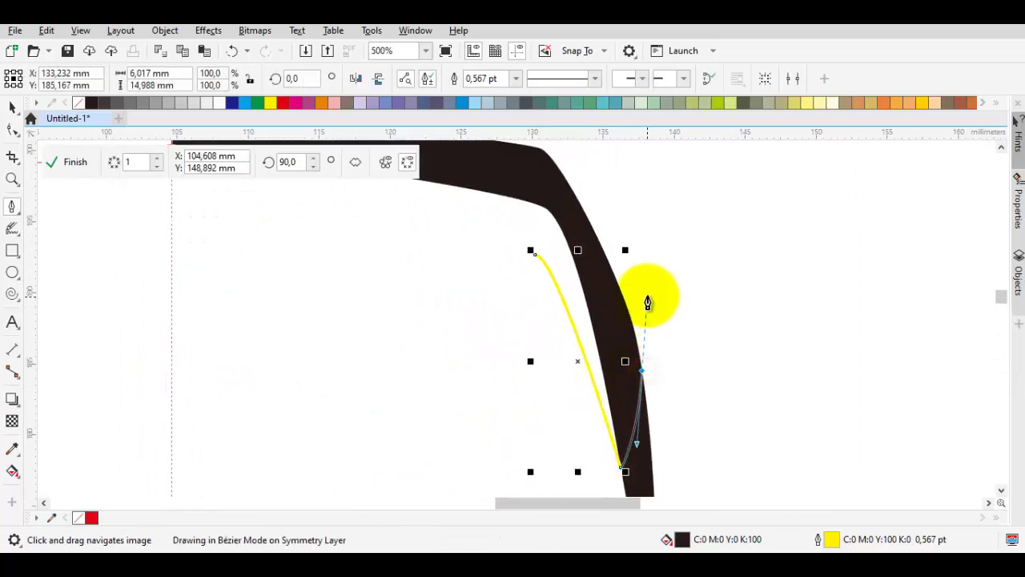
pyautogui.click(533, 252)
# Reshape the cranium's side shape by moving its outer node and handle so its curve bulges beyond the contour
pyautogui.doubleClick(640, 350)
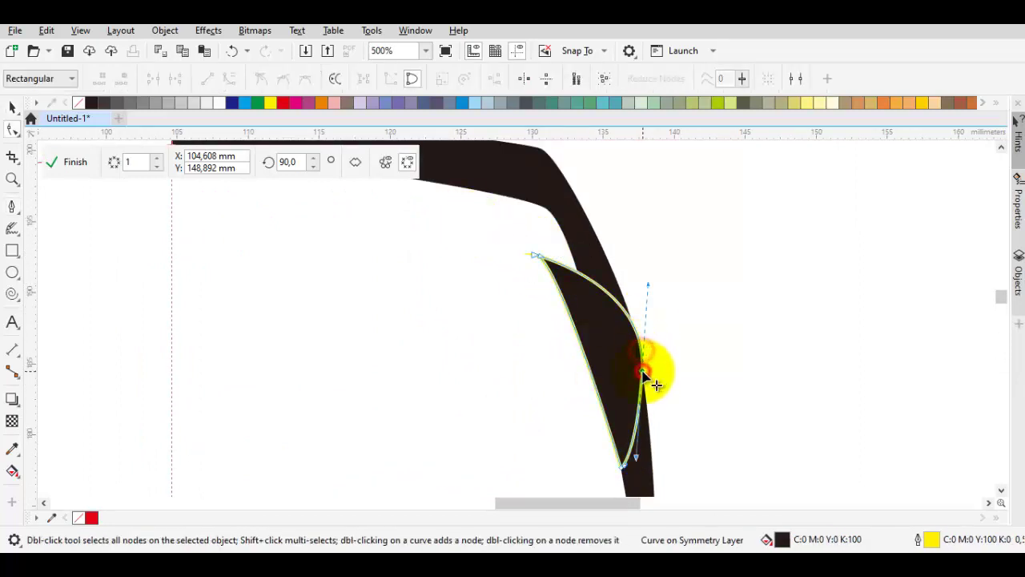
pyautogui.moveTo(652, 291); pyautogui.dragTo(659, 270)
pyautogui.moveTo(645, 373); pyautogui.dragTo(645, 362)
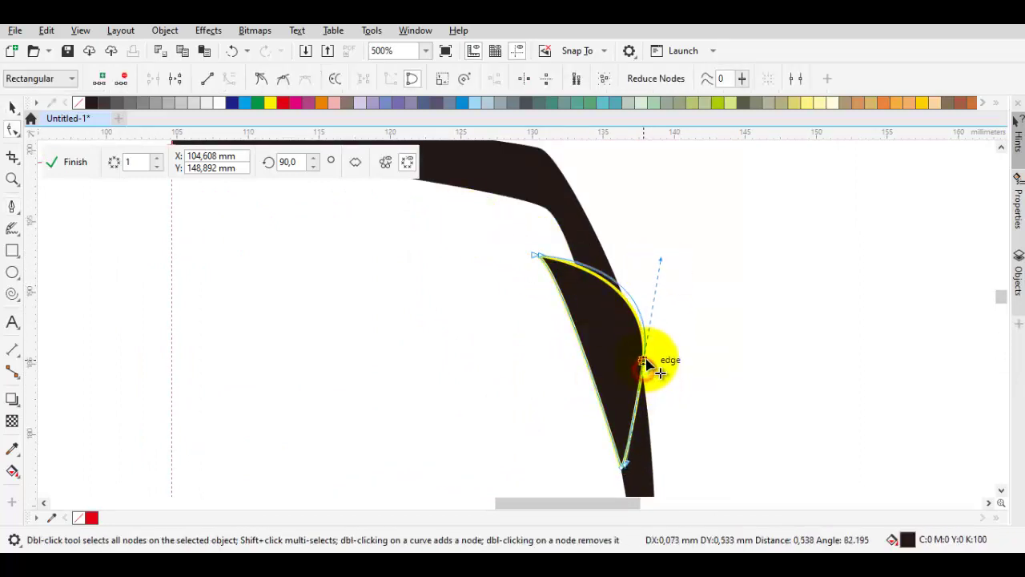
pyautogui.scroll(-5, 536, 277)
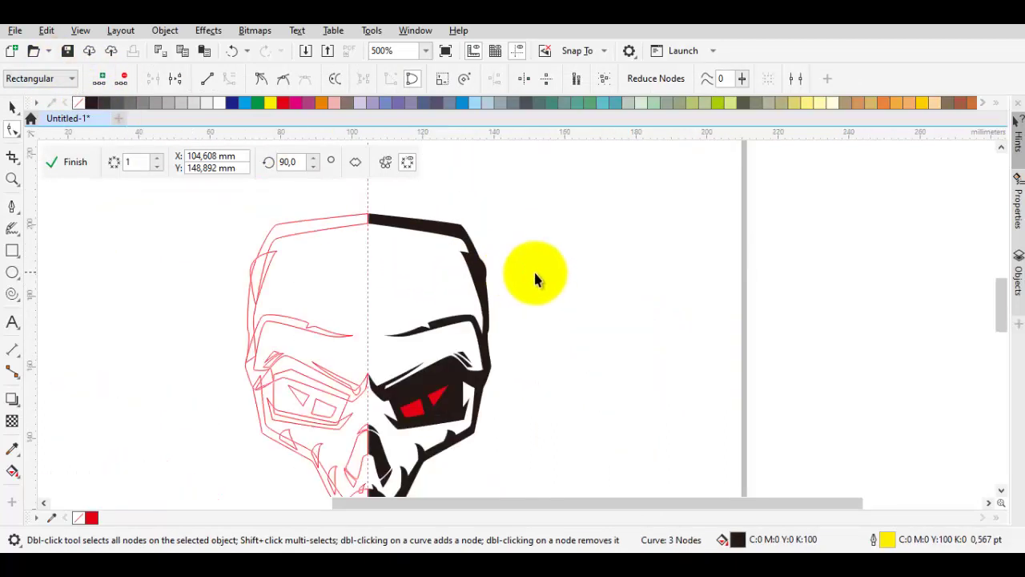
# Draw a closed dome-shaped bump across the top of the cranium, about 14.7 mm wide and 6.2 mm tall, and clear its outline
pyautogui.scroll(6, 419, 229)
pyautogui.moveTo(319, 286); pyautogui.dragTo(374, 249)
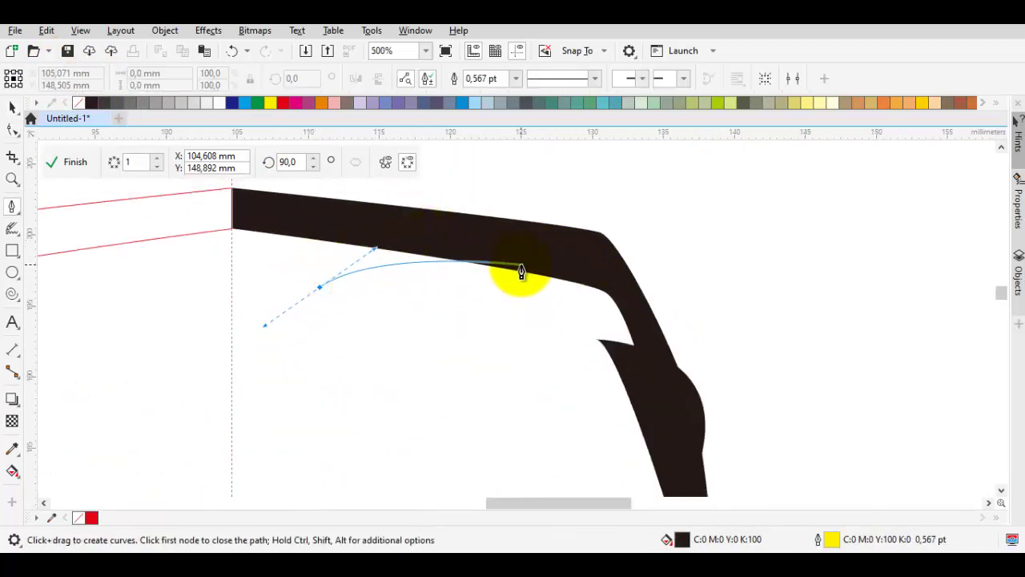
pyautogui.moveTo(517, 269); pyautogui.dragTo(389, 165)
pyautogui.click(318, 296)
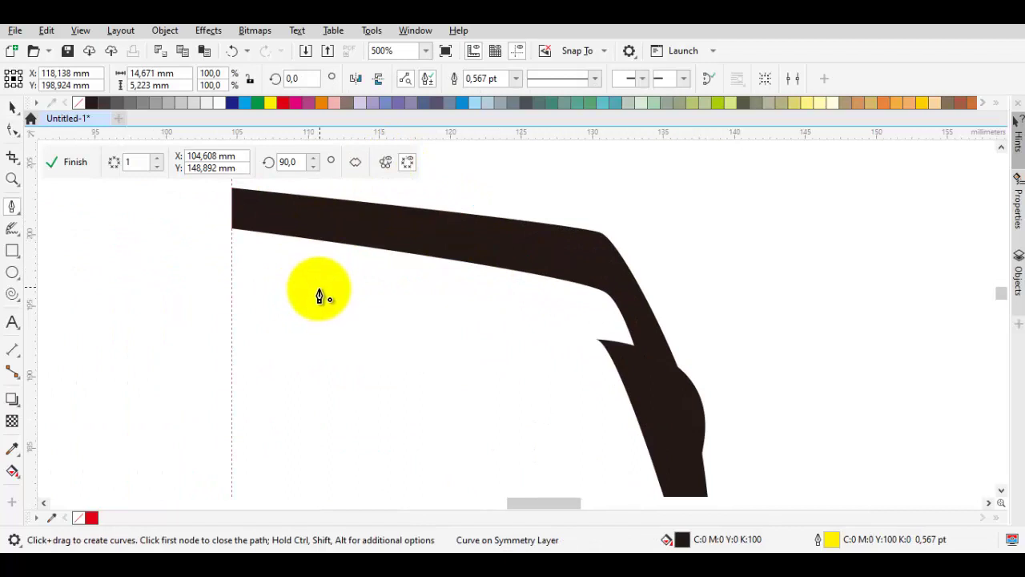
pyautogui.scroll(-1, 321, 300)
pyautogui.scroll(2, 374, 275)
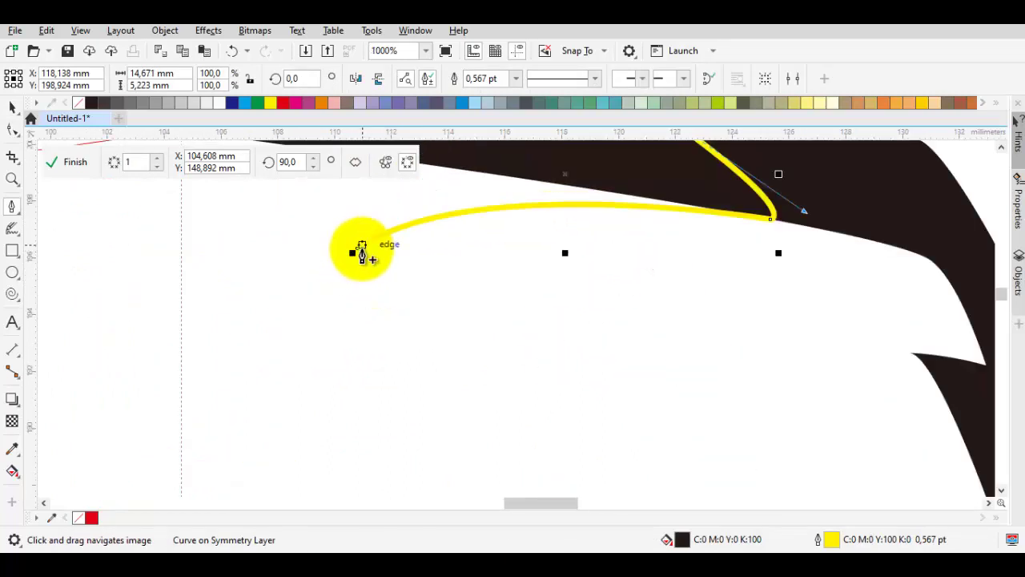
pyautogui.scroll(-1, 358, 257)
pyautogui.rightClick(79, 103)
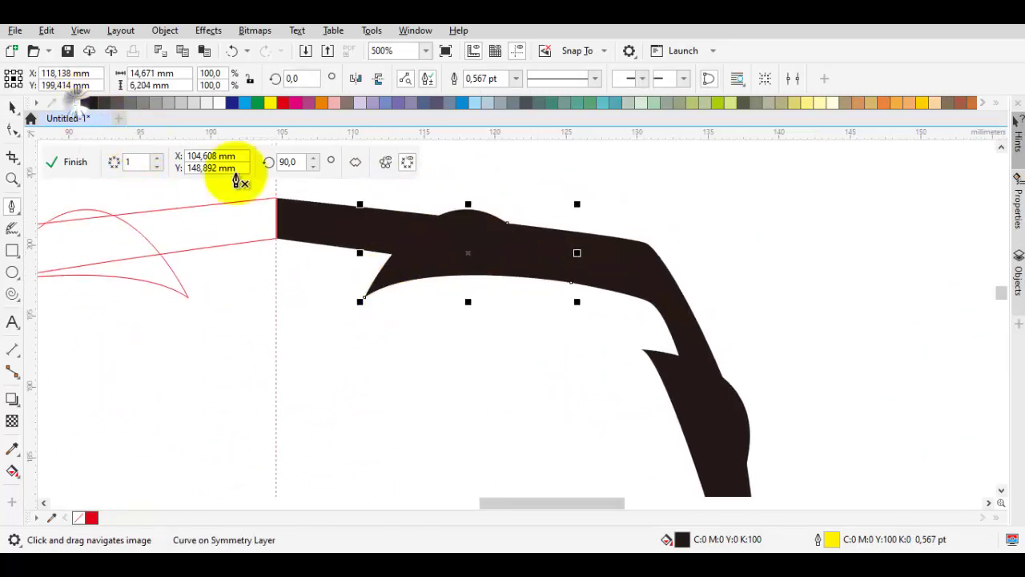
# Reshape the cranium's top bump by adjusting its upper node and curve handles to raise and round its outer side
pyautogui.scroll(-3, 480, 267)
pyautogui.scroll(3, 393, 241)
pyautogui.press('space')
pyautogui.press('F10')
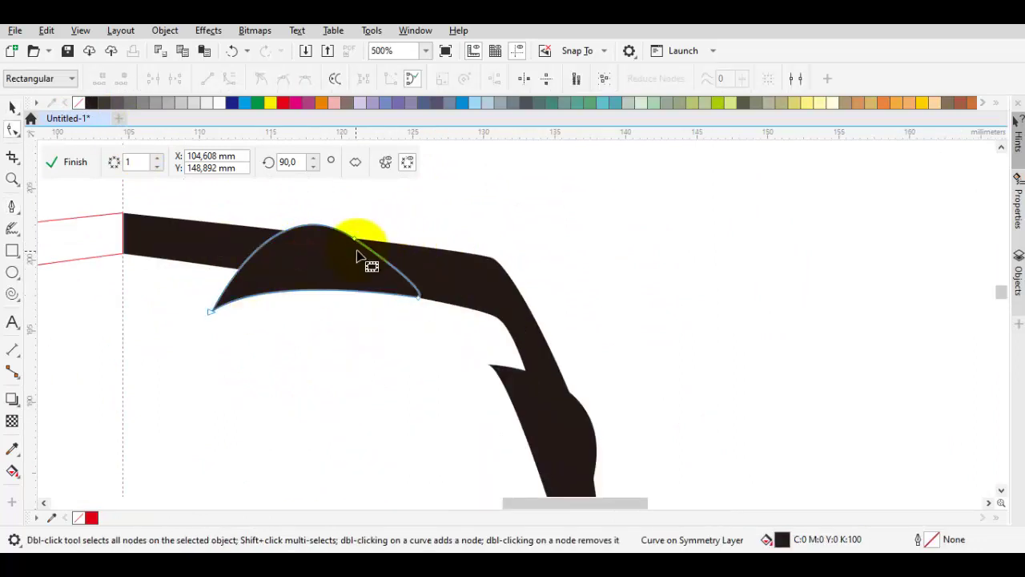
pyautogui.click(443, 254)
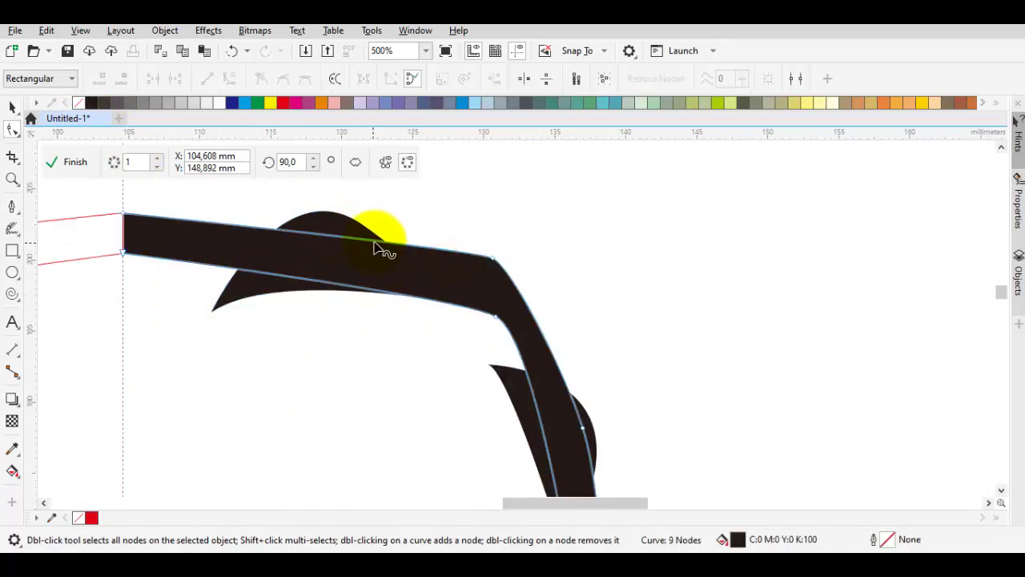
pyautogui.click(364, 220)
pyautogui.scroll(1, 374, 248)
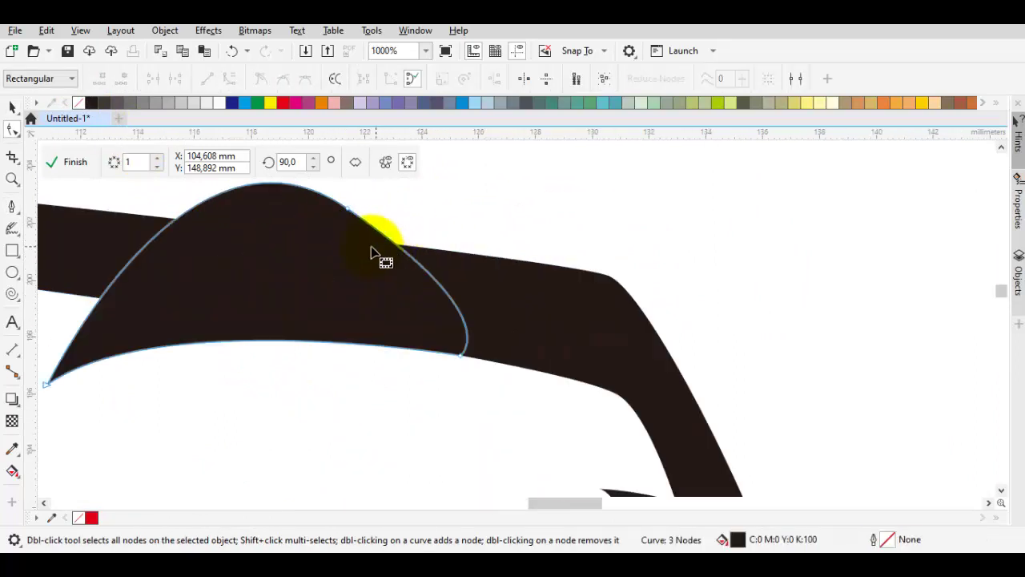
pyautogui.moveTo(348, 212); pyautogui.dragTo(390, 217)
pyautogui.moveTo(529, 319); pyautogui.dragTo(560, 325)
pyautogui.press('space')
pyautogui.scroll(-6, 721, 310)
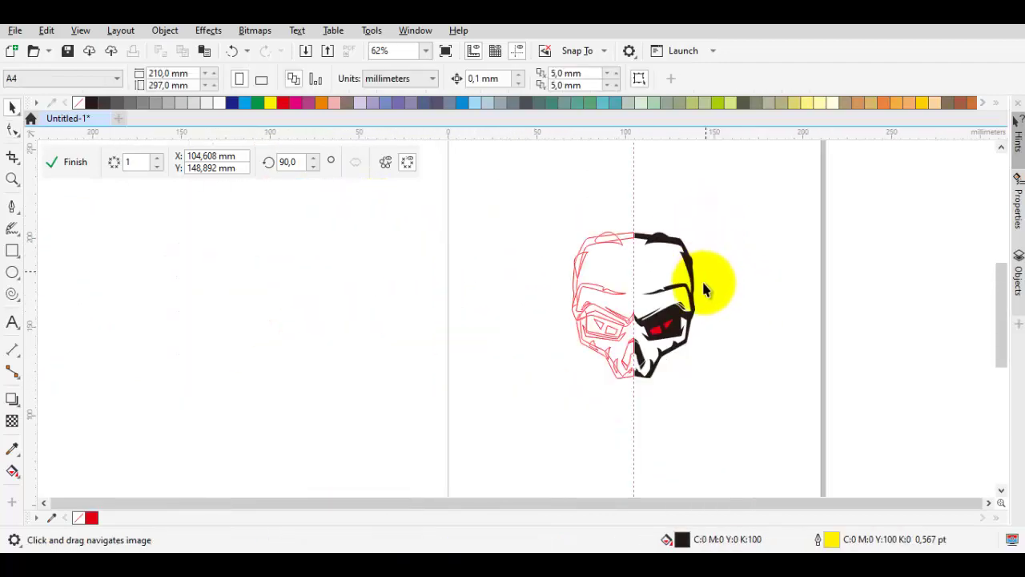
# Draw a closed narrow notched sliver beside the outer edge of the nose, about 4.3 mm wide and 7.4 mm tall
pyautogui.scroll(1, 640, 313)
pyautogui.scroll(6, 640, 312)
pyautogui.press('space')
pyautogui.scroll(-4, 549, 350)
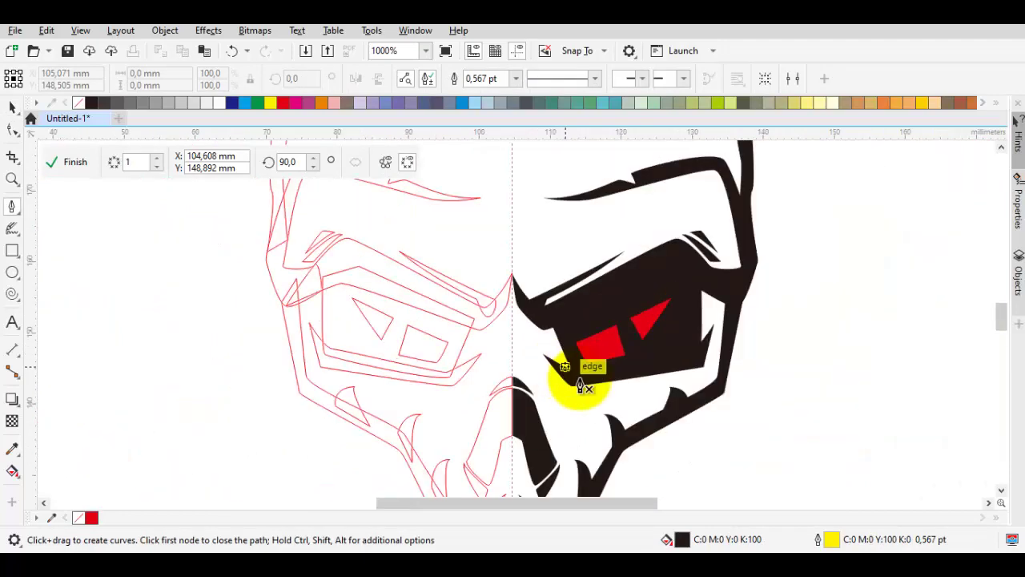
pyautogui.scroll(2, 561, 350)
pyautogui.moveTo(534, 237); pyautogui.dragTo(563, 314)
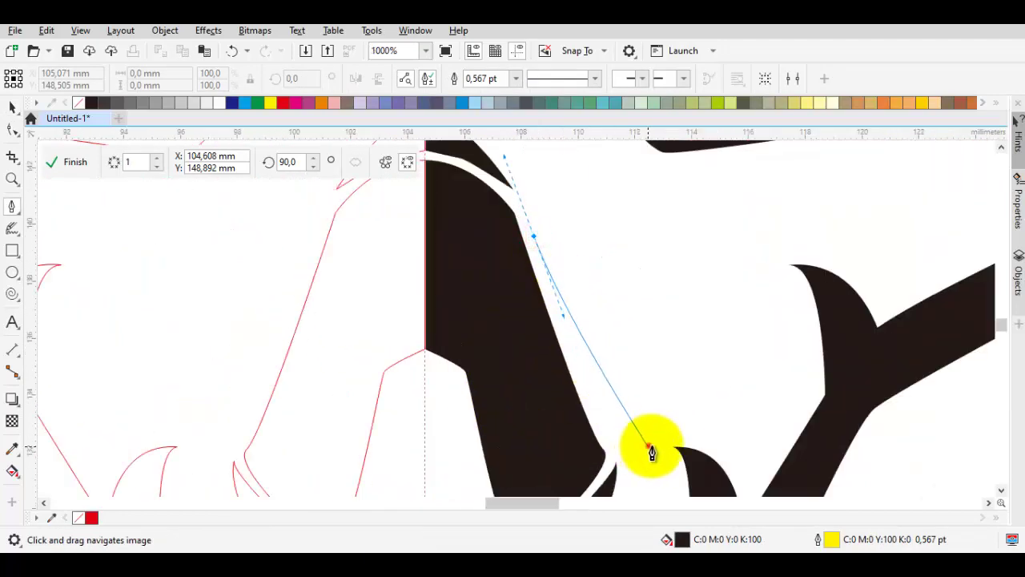
pyautogui.moveTo(652, 450); pyautogui.dragTo(677, 434)
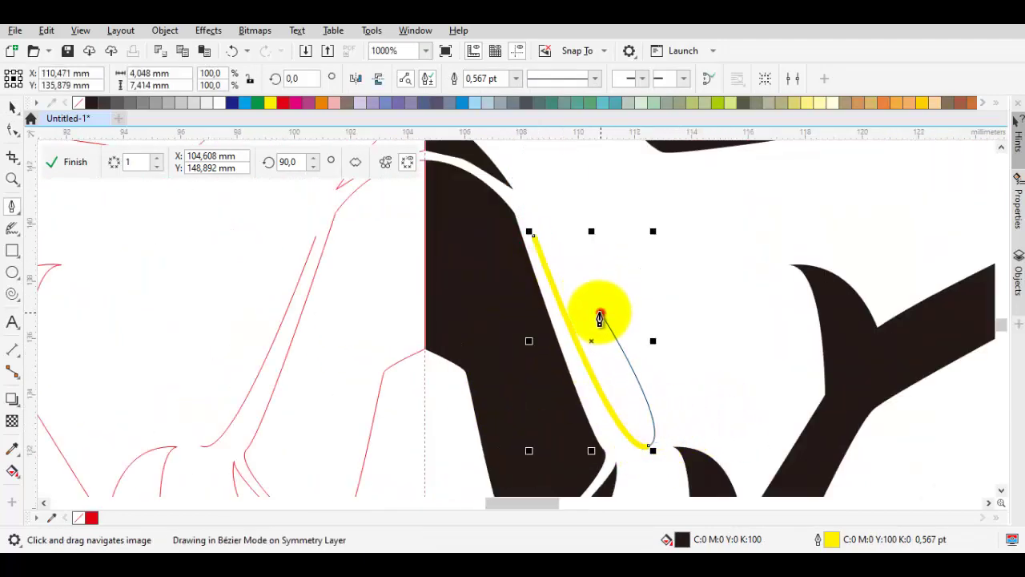
pyautogui.click(600, 314)
pyautogui.click(578, 305)
pyautogui.click(529, 232)
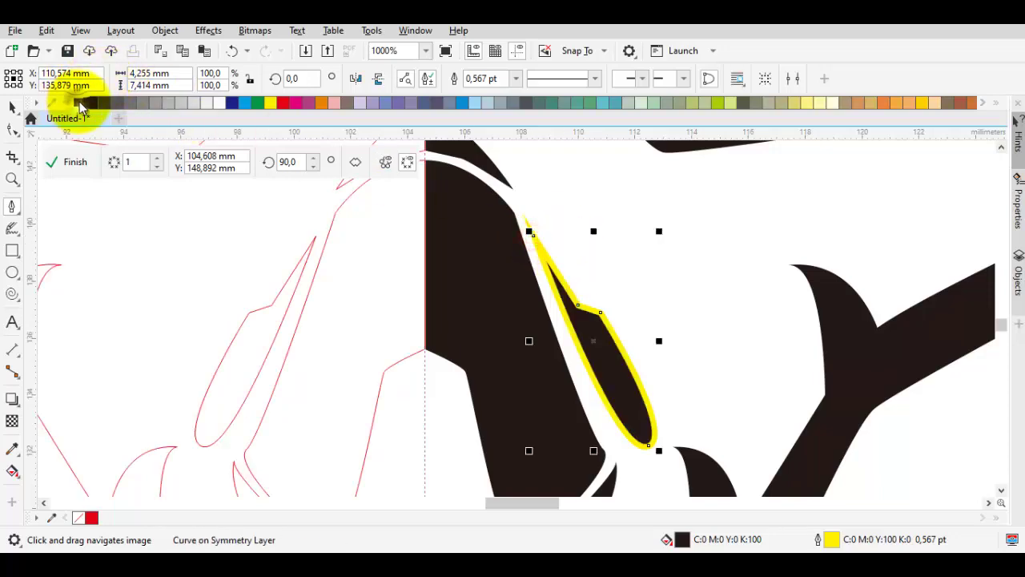
# Begin a jaw strip with a curved inner edge running from a pointed tip below the chin up into the jaw contour
pyautogui.scroll(-2, 400, 275)
pyautogui.scroll(-1, 542, 321)
pyautogui.press('Escape')
pyautogui.scroll(1, 467, 329)
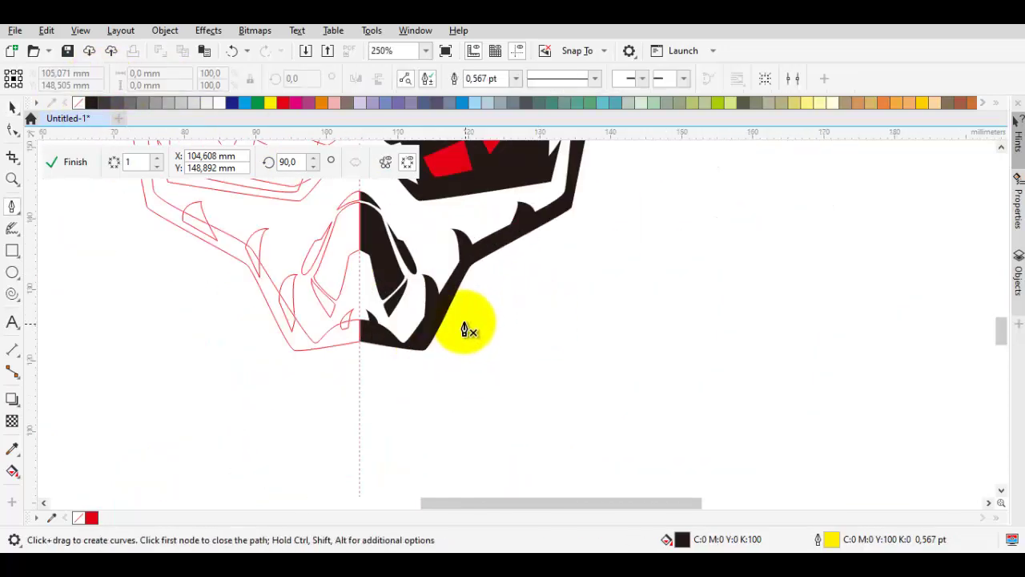
pyautogui.scroll(1, 412, 384)
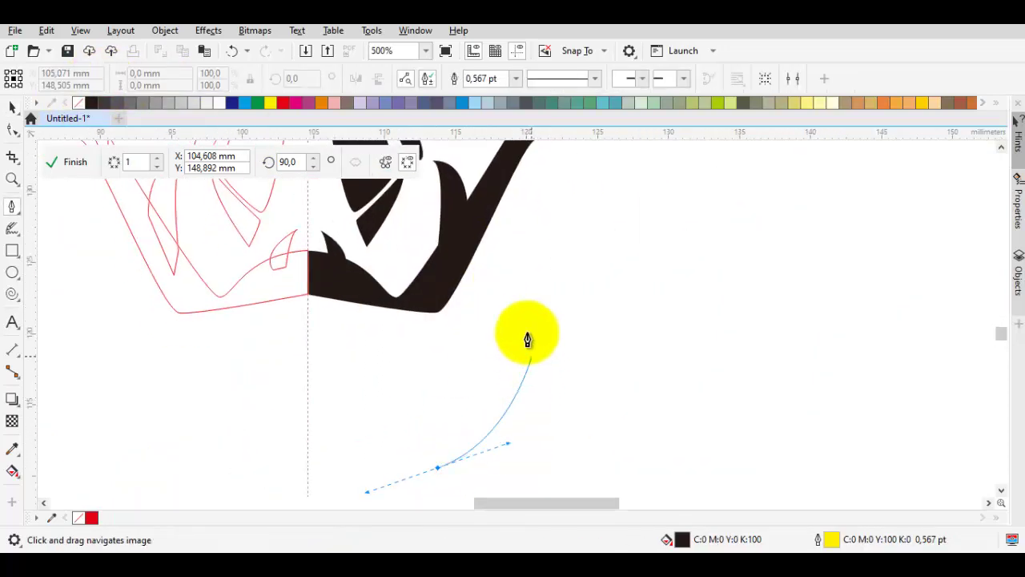
pyautogui.click(439, 482)
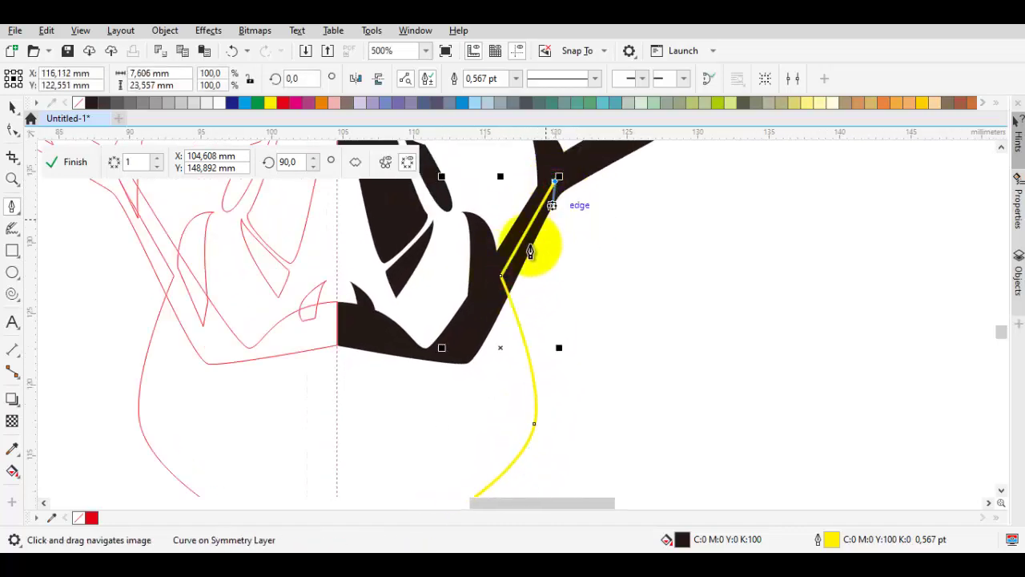
pyautogui.doubleClick(519, 273)
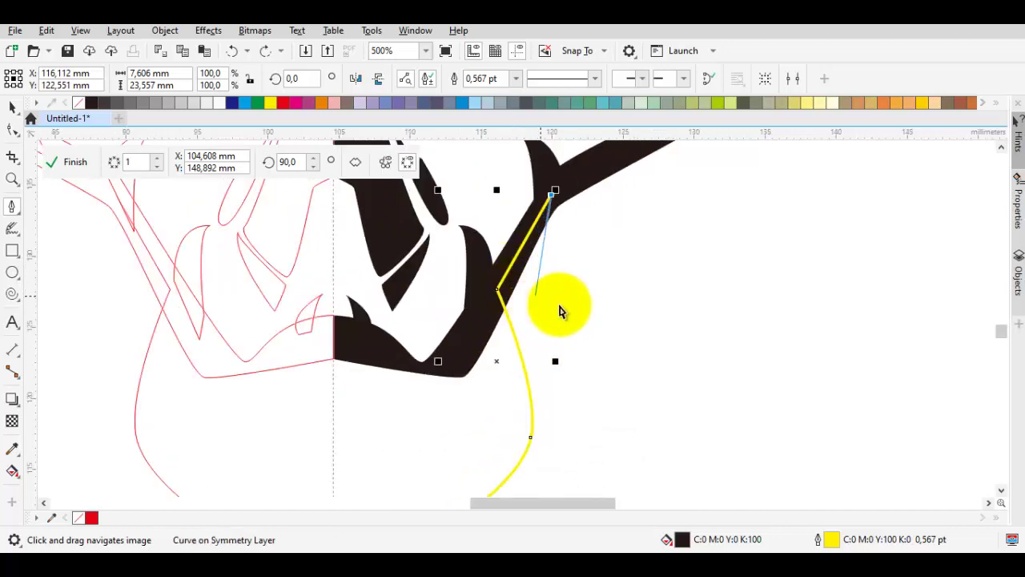
# Continue the jaw strip's outline down its outer side, bending it inward to a notch point near the lower tip
pyautogui.click(512, 271)
pyautogui.click(534, 282)
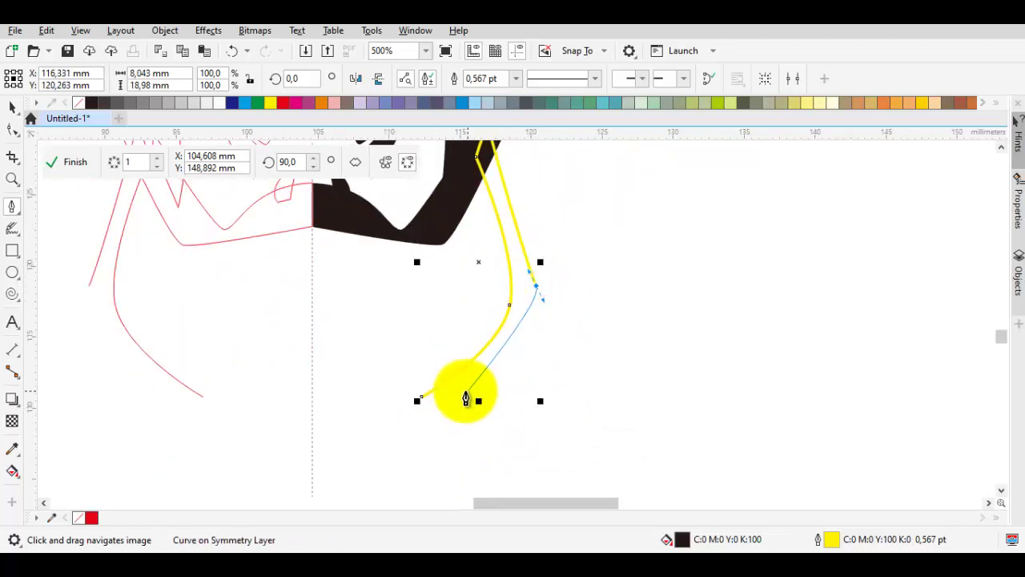
pyautogui.doubleClick(449, 400)
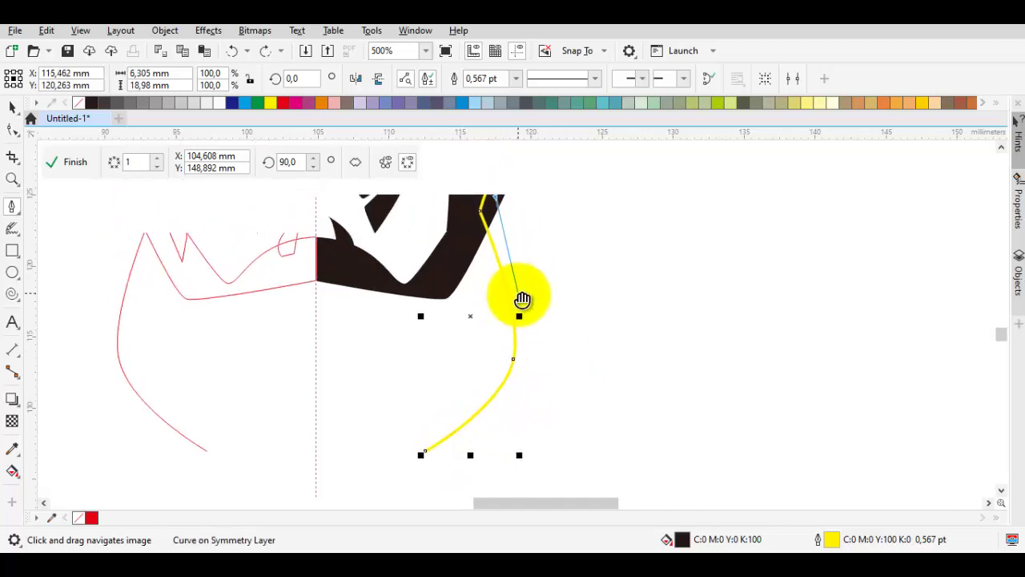
pyautogui.doubleClick(498, 196)
pyautogui.scroll(2, 533, 361)
pyautogui.doubleClick(427, 398)
pyautogui.scroll(-2, 503, 359)
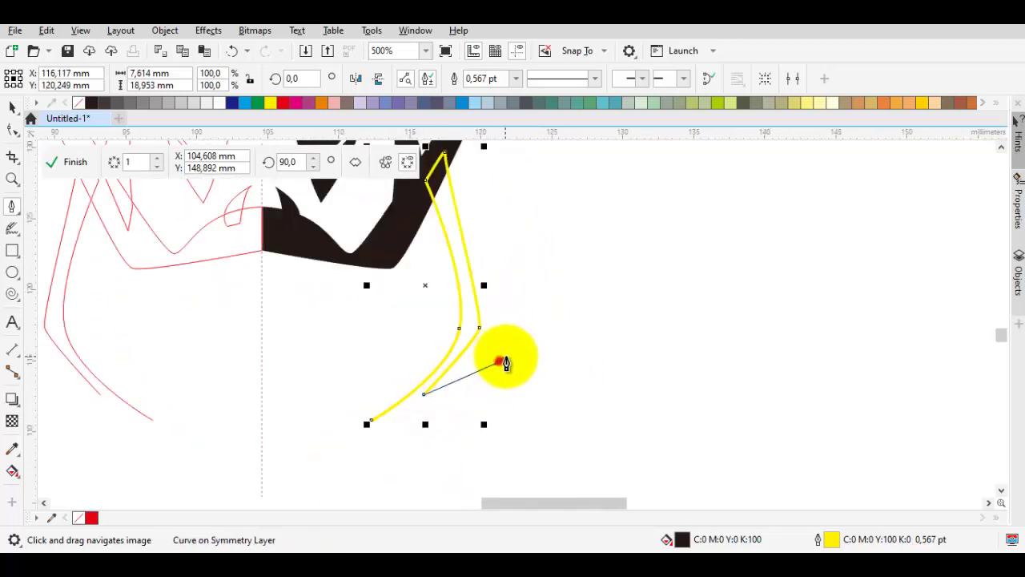
# Close the jaw outline with a second, longer strip reaching up to the cheek contour and back down to the lower tip
pyautogui.click(501, 267)
pyautogui.click(483, 224)
pyautogui.moveTo(501, 171); pyautogui.dragTo(519, 192)
pyautogui.scroll(-3, 531, 359)
pyautogui.click(555, 373)
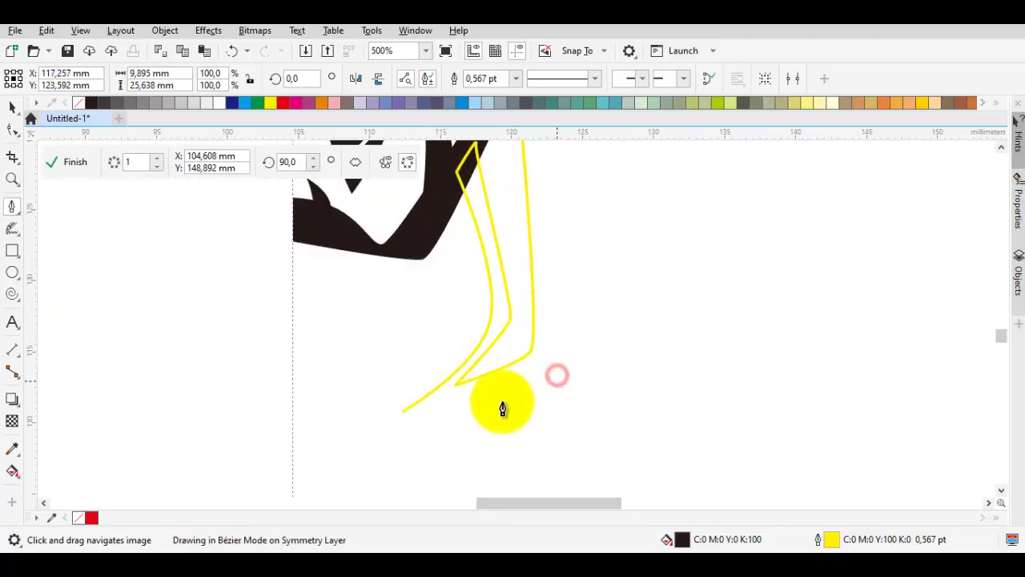
pyautogui.click(402, 411)
# Extend the jaw piece's lower tip about 1.7 mm toward the centre line and clear the piece's outline
pyautogui.press('F10')
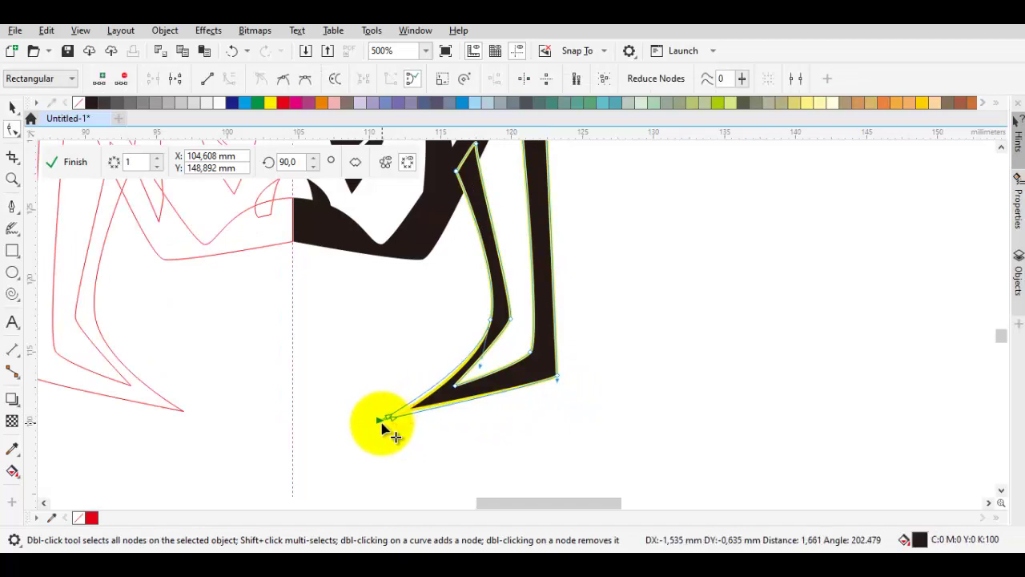
pyautogui.scroll(2, 392, 420)
pyautogui.scroll(-4, 561, 352)
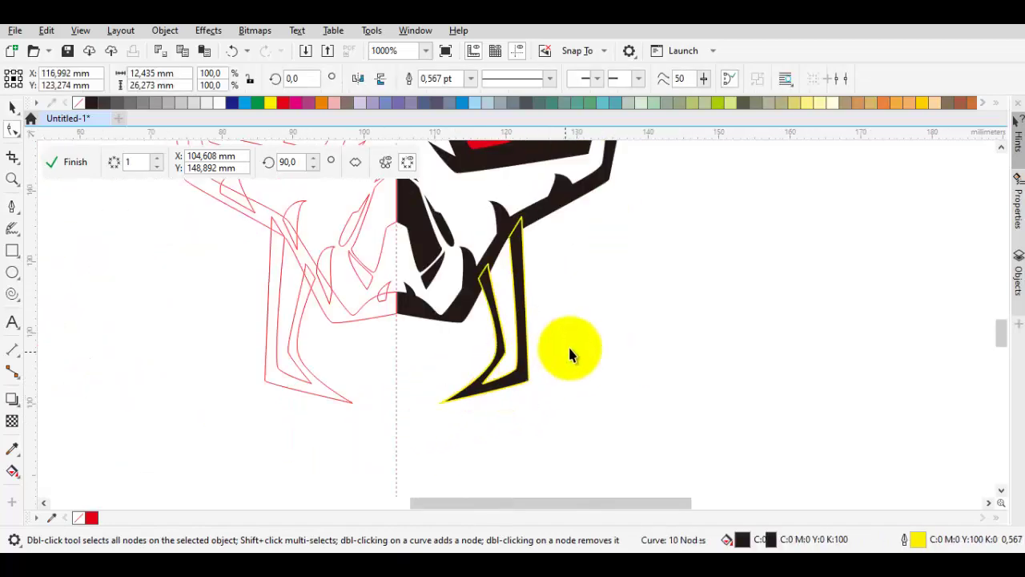
pyautogui.press('space')
pyautogui.hotkey('ctrl', 'a')
pyautogui.click(591, 260)
pyautogui.scroll(-2, 593, 273)
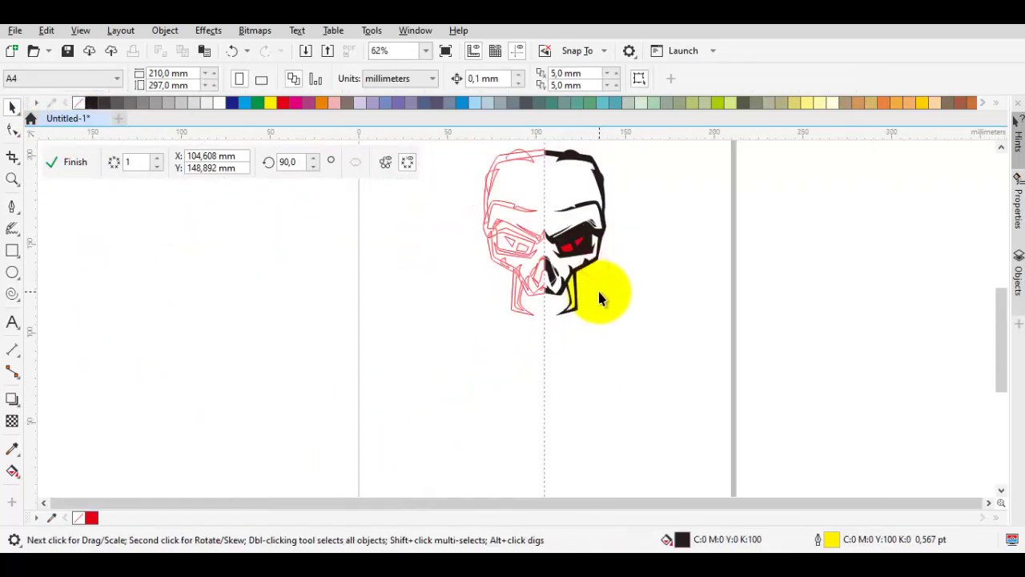
# Reshape the jaw piece by moving the outer strip's upper nodes outward so it slants into the cheekbone contour
pyautogui.scroll(4, 553, 337)
pyautogui.click(534, 317)
pyautogui.press('F10')
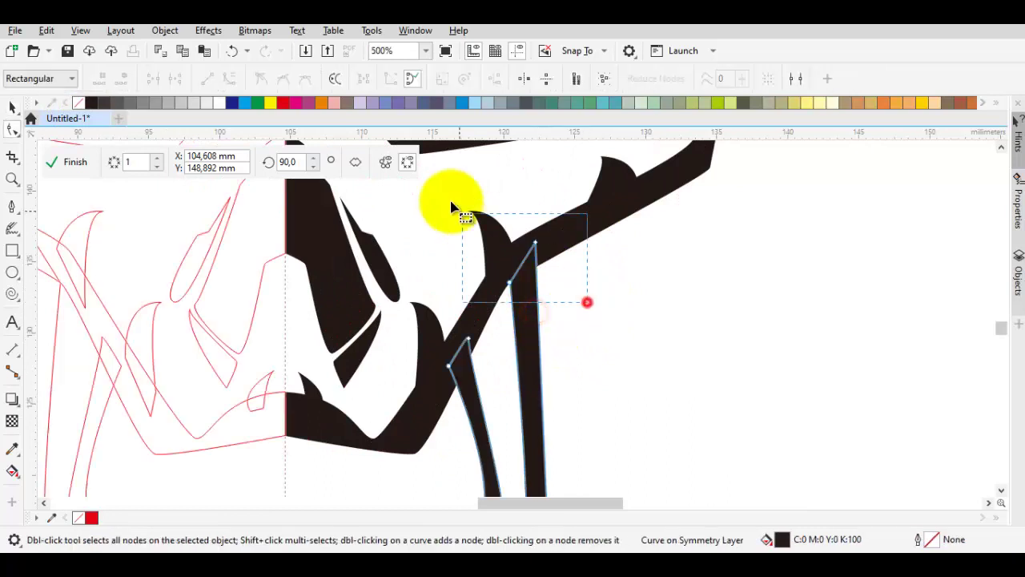
pyautogui.moveTo(535, 242); pyautogui.dragTo(511, 252)
pyautogui.scroll(-3, 521, 366)
pyautogui.scroll(2, 521, 344)
pyautogui.moveTo(498, 295); pyautogui.dragTo(459, 440)
pyautogui.press('space')
pyautogui.scroll(-5, 487, 411)
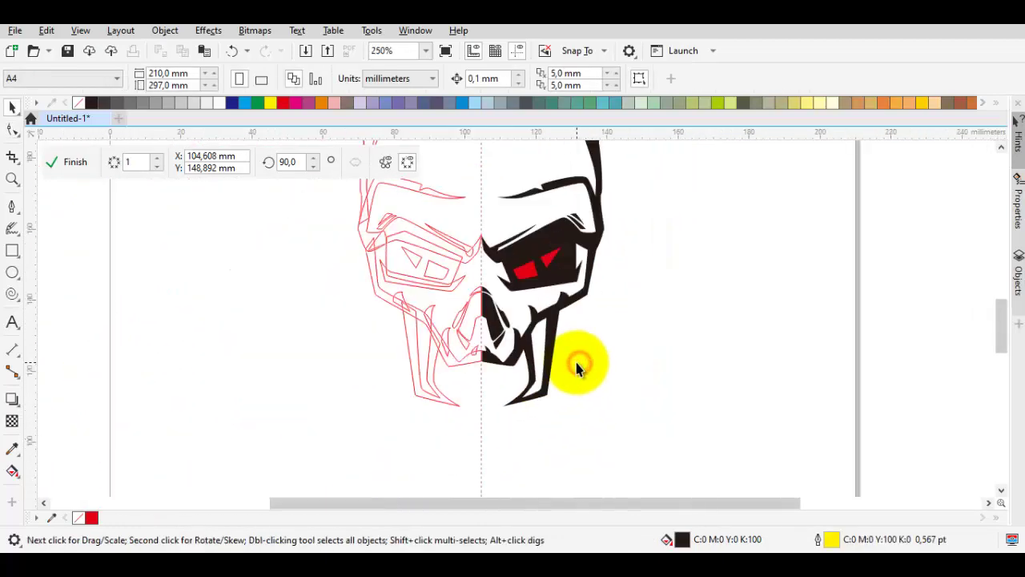
pyautogui.scroll(-1, 571, 357)
# Draw a closed jagged shape at the top of the gap between the jaw strips, about 5.1 mm wide and 12.0 mm tall
pyautogui.scroll(8, 553, 336)
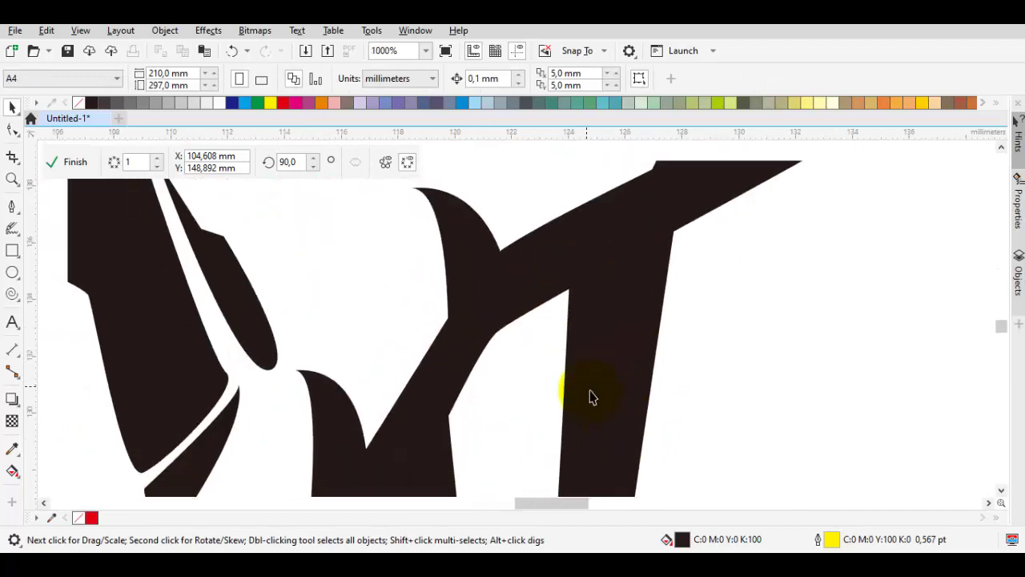
pyautogui.press('space')
pyautogui.click(600, 416)
pyautogui.moveTo(582, 286); pyautogui.dragTo(586, 416)
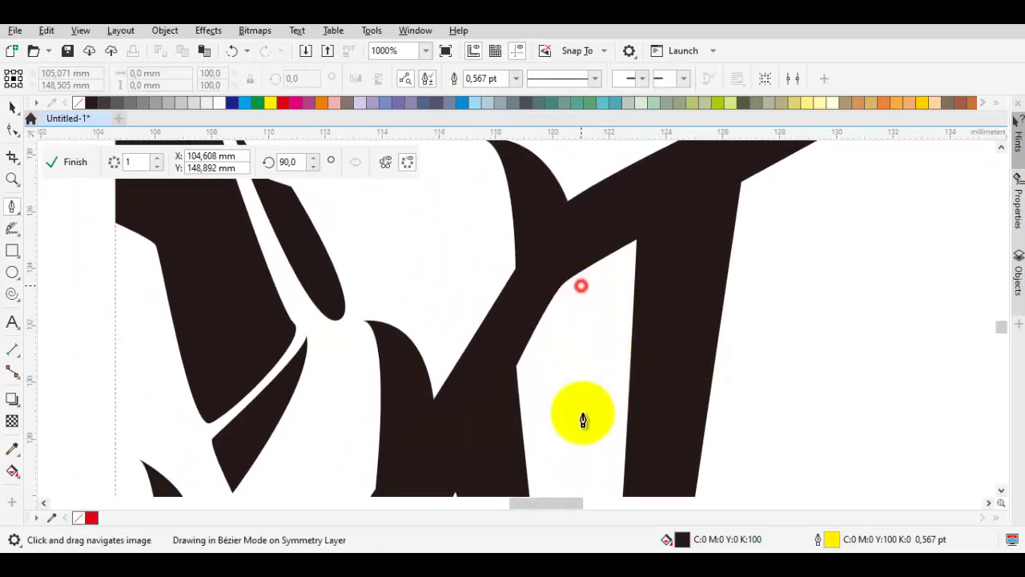
pyautogui.scroll(-1, 589, 365)
pyautogui.click(577, 270)
pyautogui.click(558, 232)
pyautogui.click(560, 321)
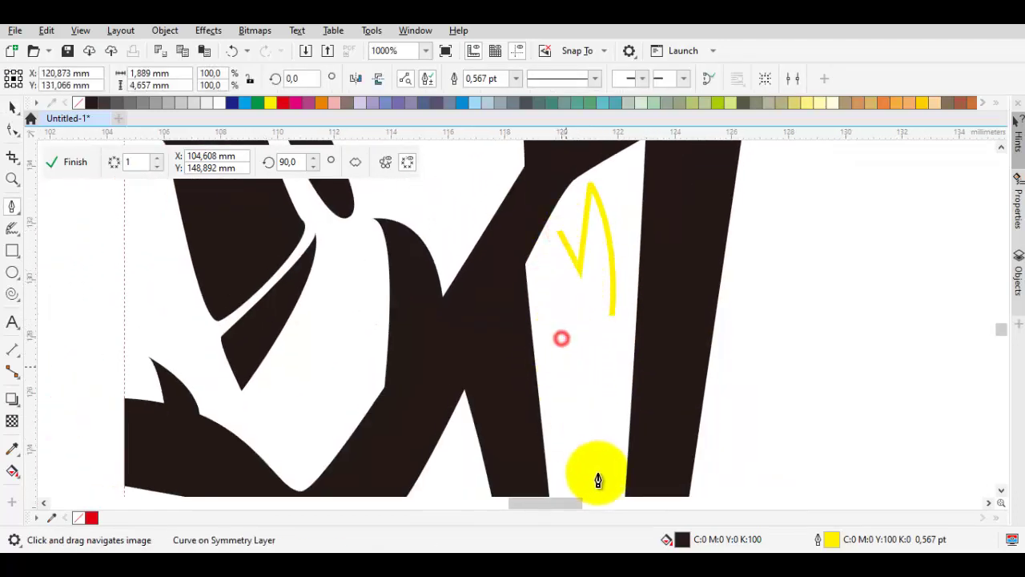
pyautogui.click(517, 248)
pyautogui.scroll(1, 552, 247)
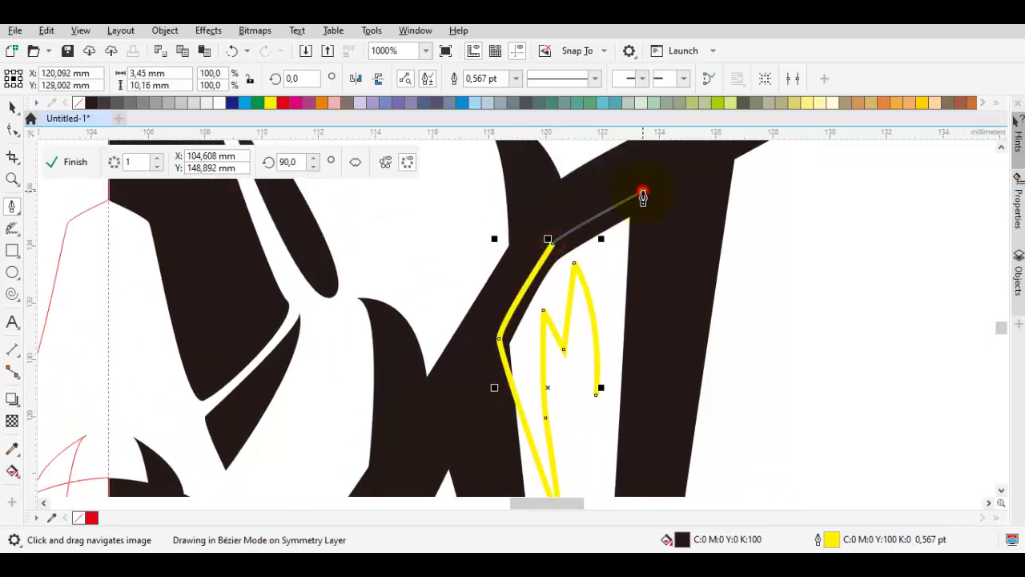
pyautogui.click(596, 398)
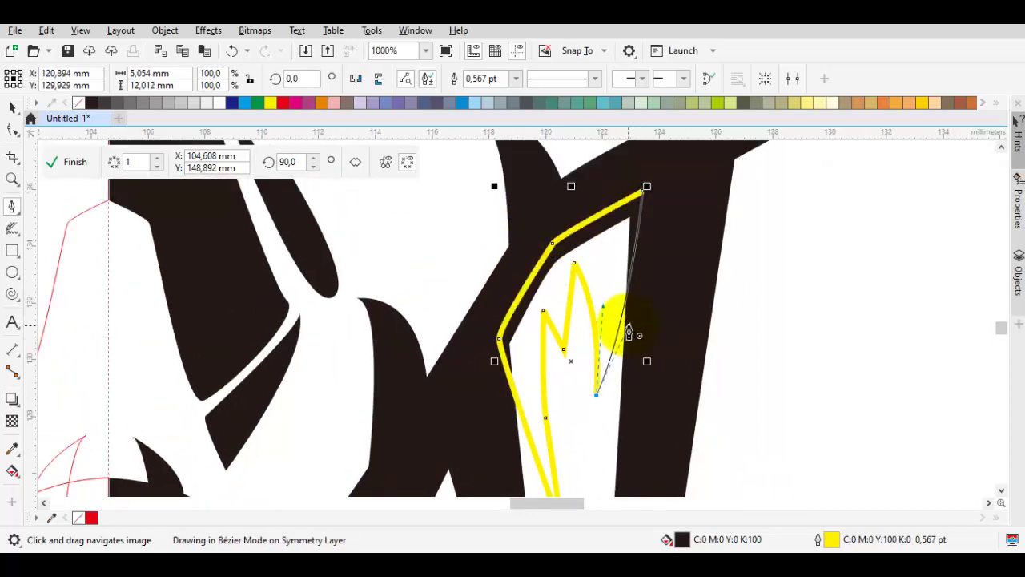
pyautogui.click(88, 103)
# Draw a closed curved spike on the lower inner side of the outer jaw strip, about 3.6 by 3.8 mm, and clear its outline
pyautogui.scroll(-5, 348, 222)
pyautogui.scroll(4, 465, 286)
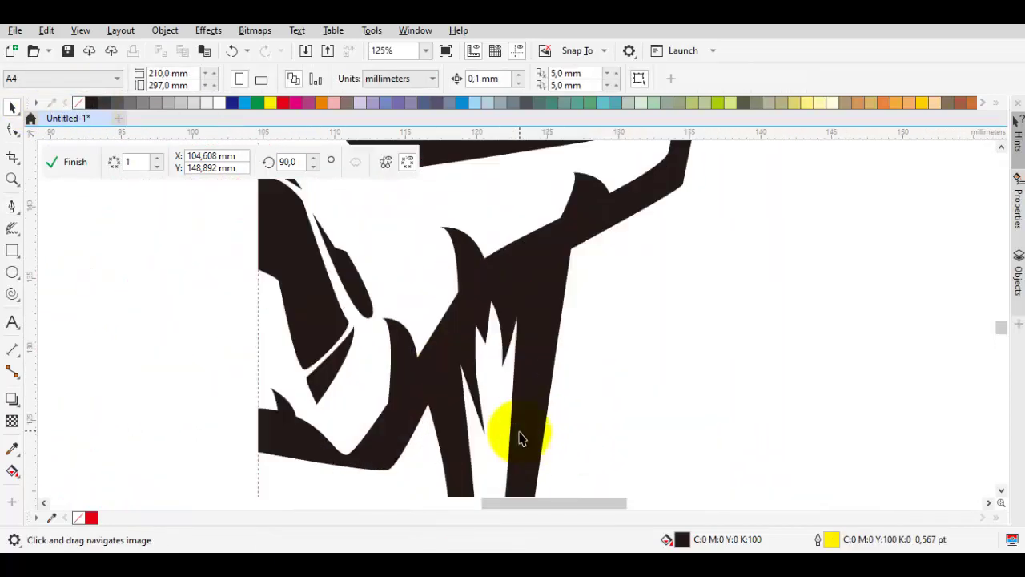
pyautogui.scroll(5, 519, 438)
pyautogui.moveTo(497, 313); pyautogui.dragTo(613, 355)
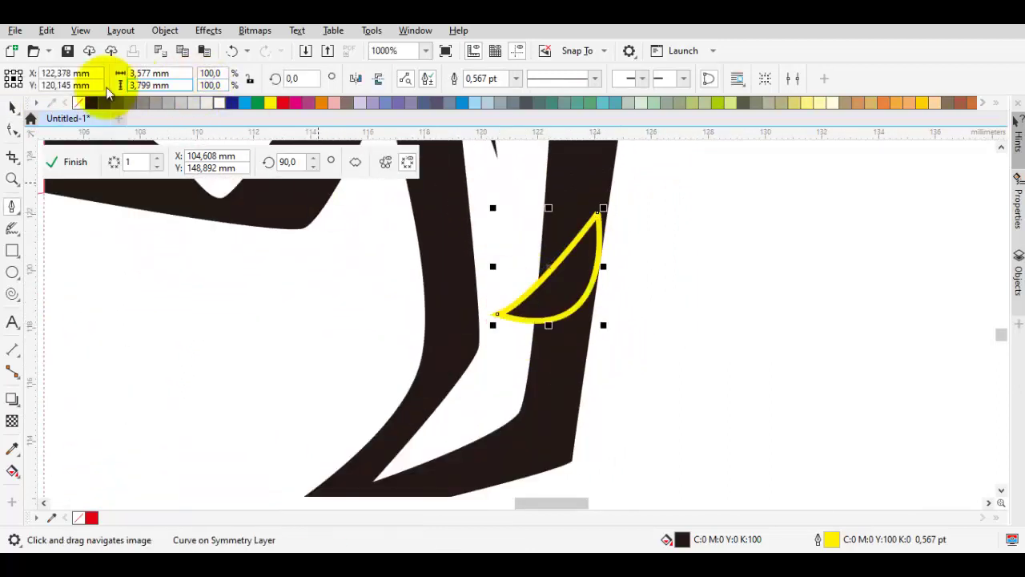
pyautogui.click(73, 102)
pyautogui.scroll(-5, 499, 286)
pyautogui.press('space')
pyautogui.click(613, 282)
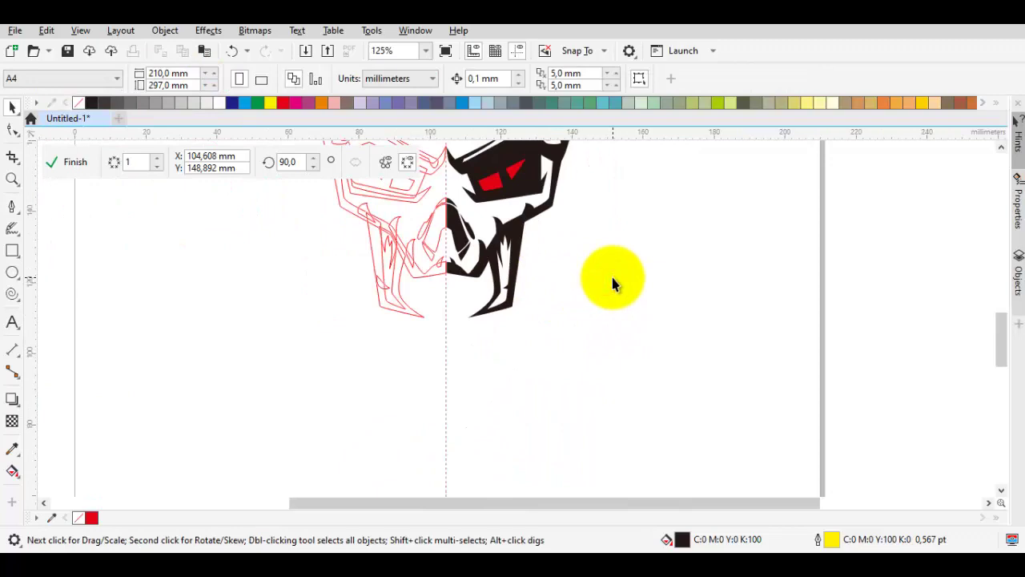
# Draw a closed downward-pointing spike under the chin contour, about 3.8 mm wide and 3.9 mm tall, and clear its outline
pyautogui.scroll(-2, 512, 373)
pyautogui.scroll(2, 492, 286)
pyautogui.moveTo(492, 286); pyautogui.dragTo(484, 345)
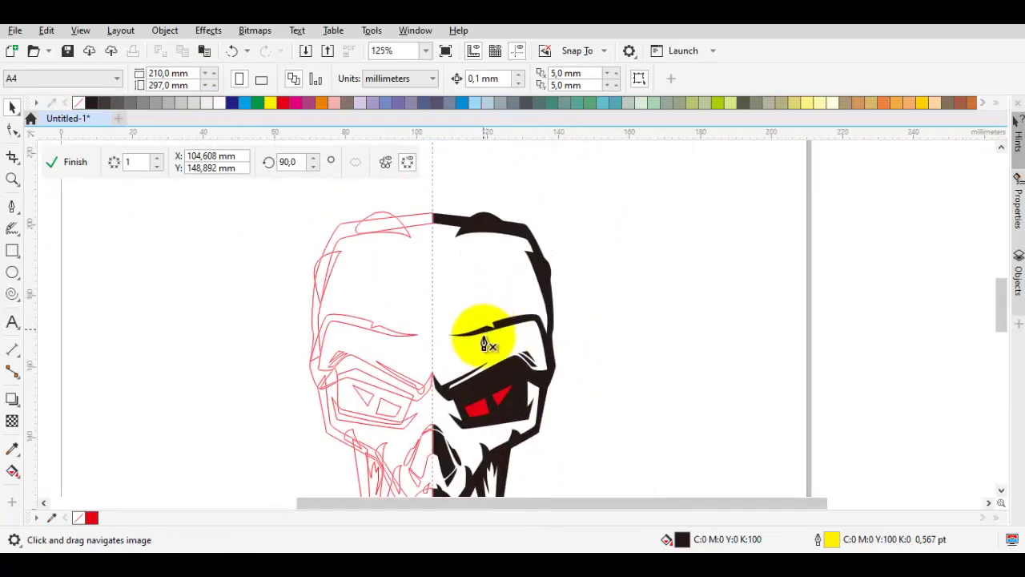
pyautogui.scroll(2, 490, 448)
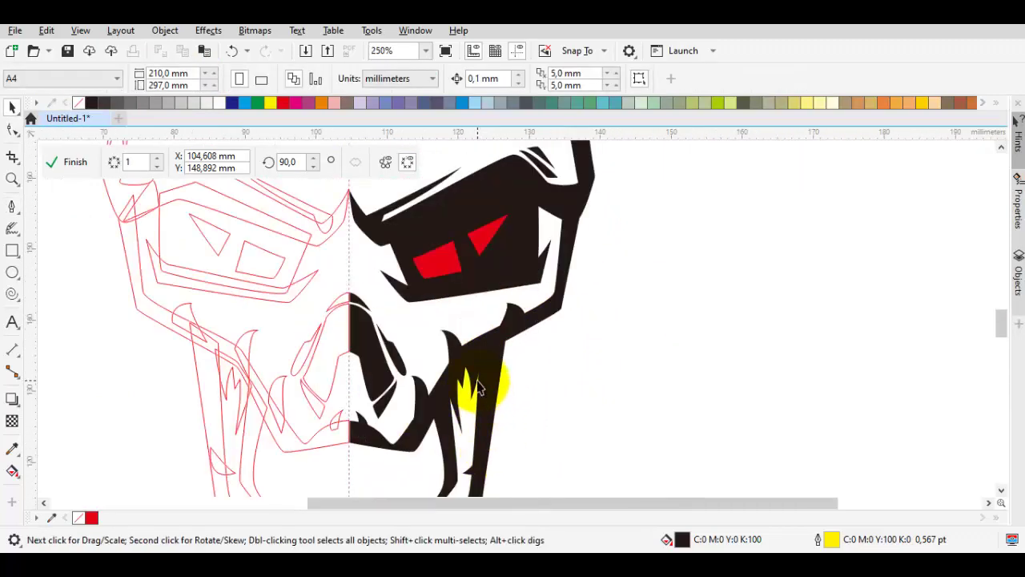
pyautogui.scroll(-2, 478, 387)
pyautogui.scroll(6, 424, 422)
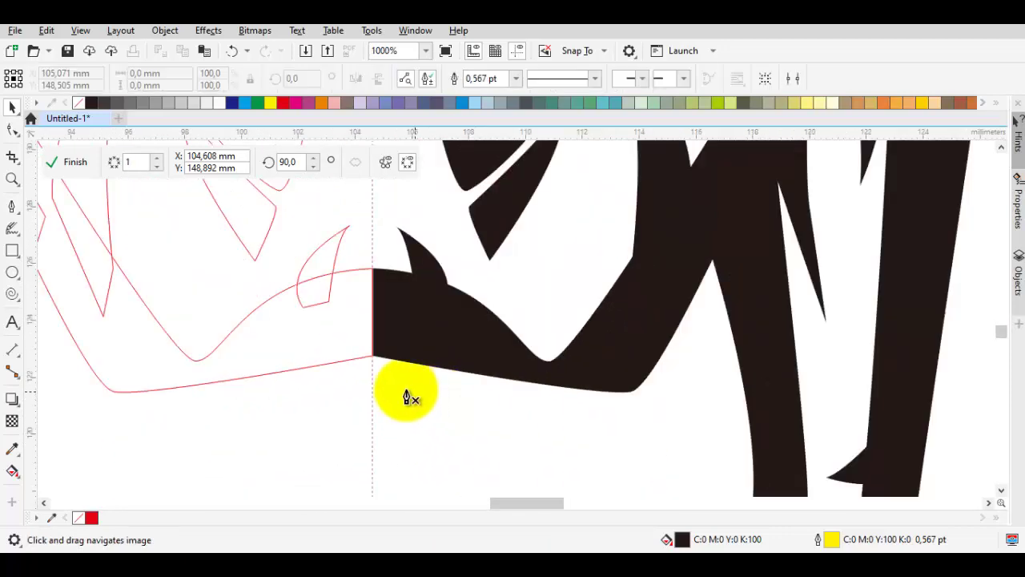
pyautogui.click(398, 446)
pyautogui.click(505, 366)
pyautogui.click(412, 335)
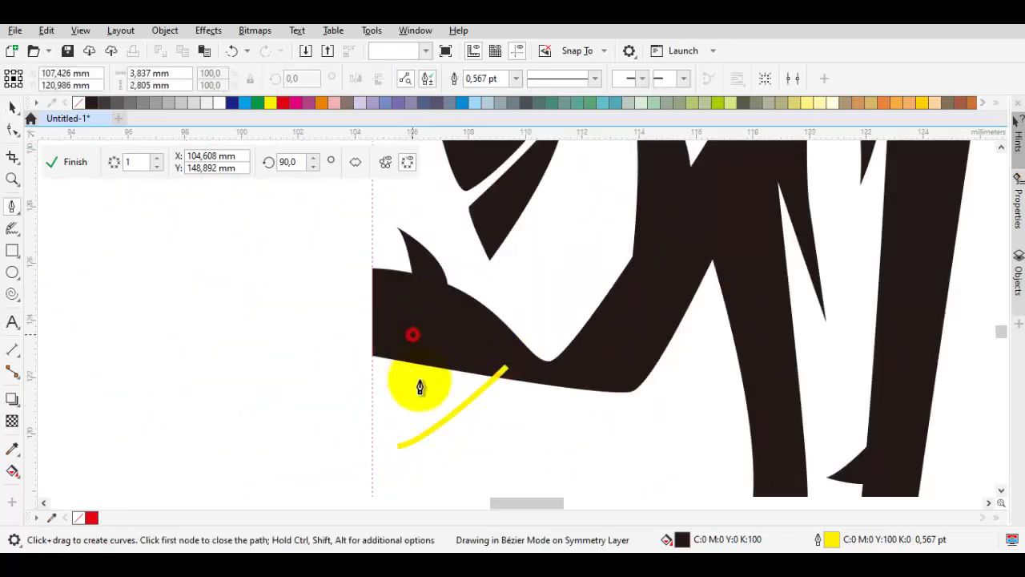
pyautogui.moveTo(418, 370); pyautogui.dragTo(422, 405)
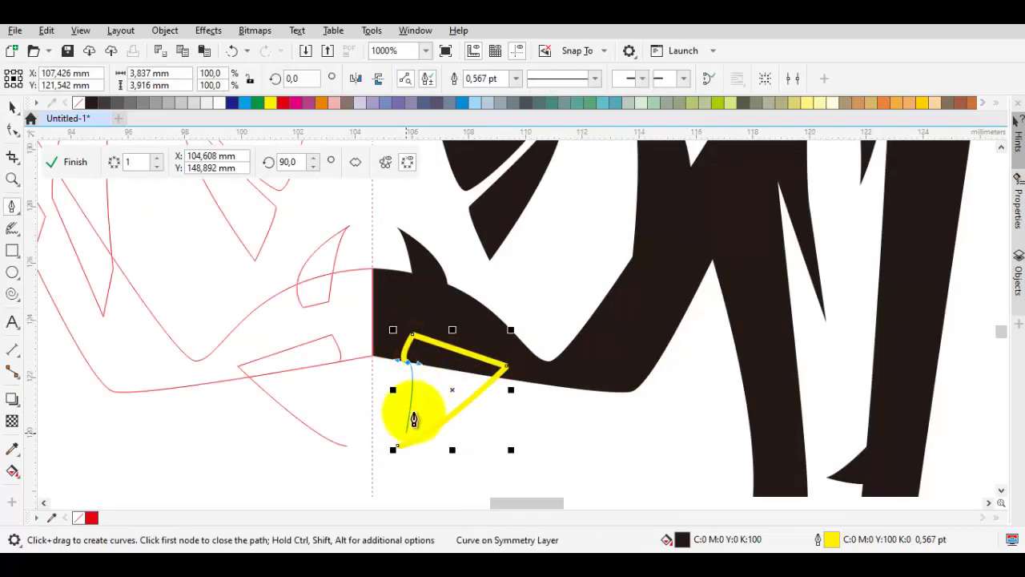
pyautogui.click(398, 446)
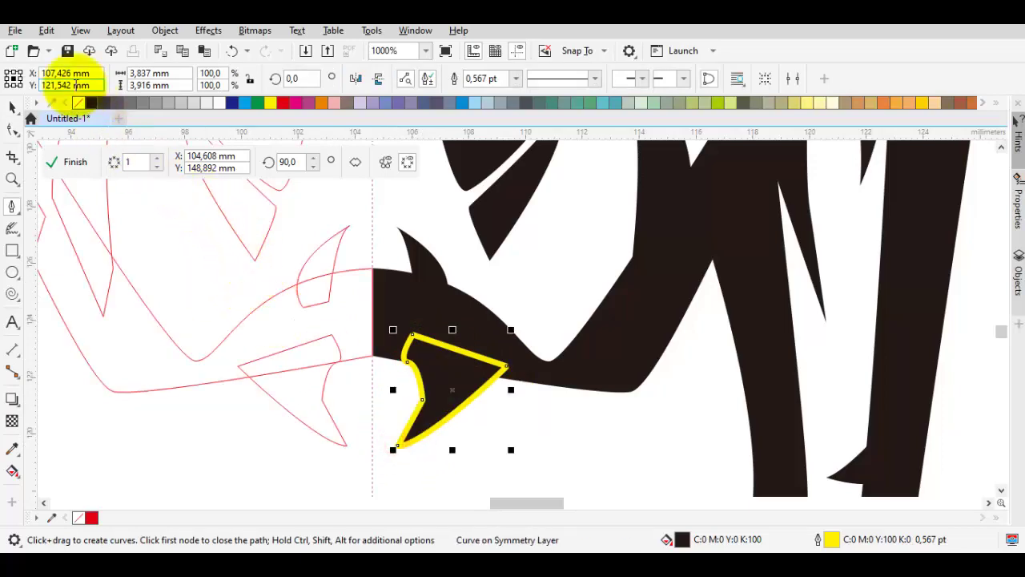
pyautogui.scroll(-8, 400, 297)
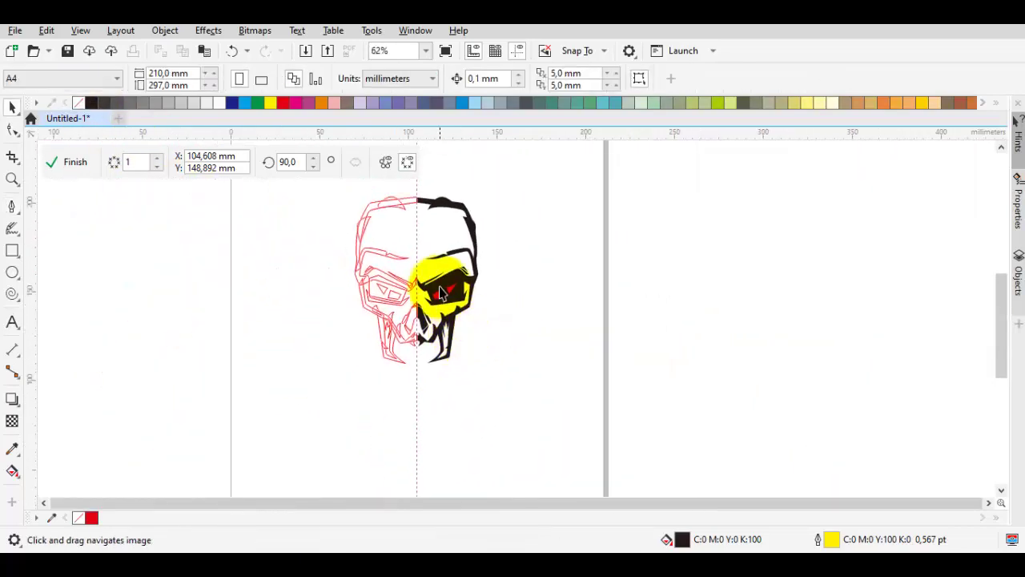
# Start a face backing outline at the chin, running up the centre line, across the cranium and down its side within the black contour
pyautogui.scroll(1, 447, 358)
pyautogui.scroll(7, 447, 358)
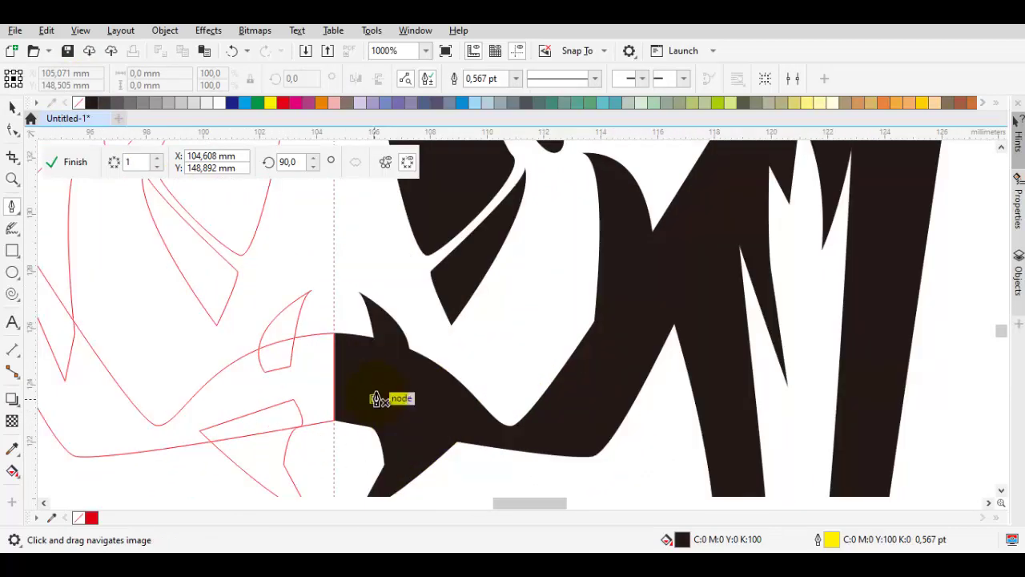
pyautogui.scroll(-5, 334, 340)
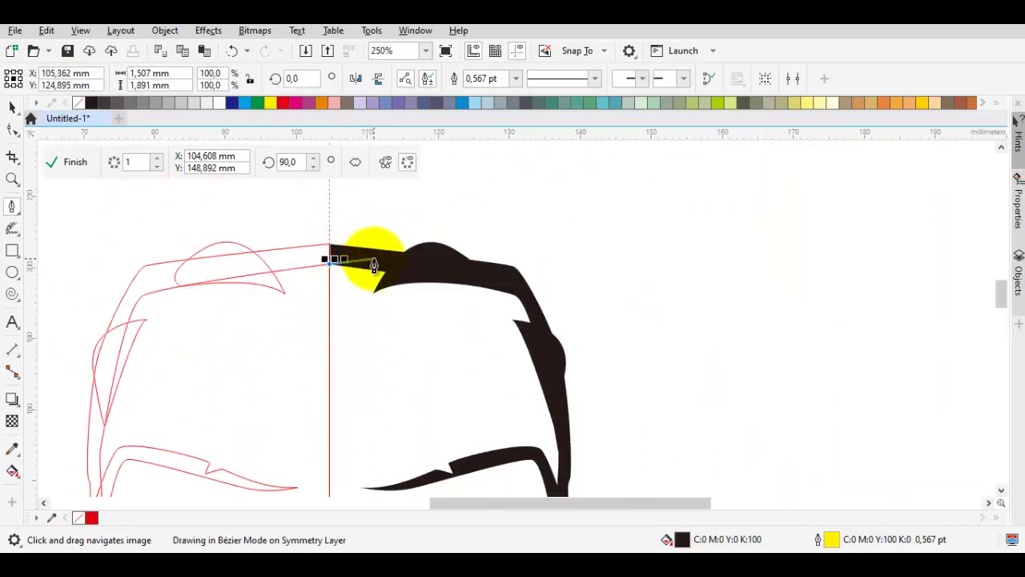
pyautogui.scroll(2, 374, 264)
pyautogui.click(664, 296)
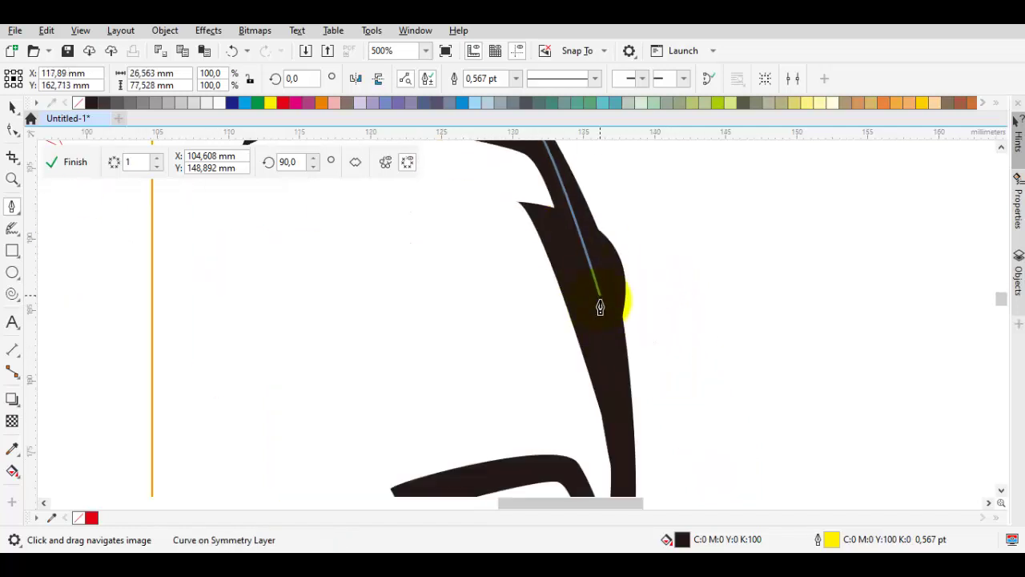
pyautogui.click(727, 444)
pyautogui.click(537, 460)
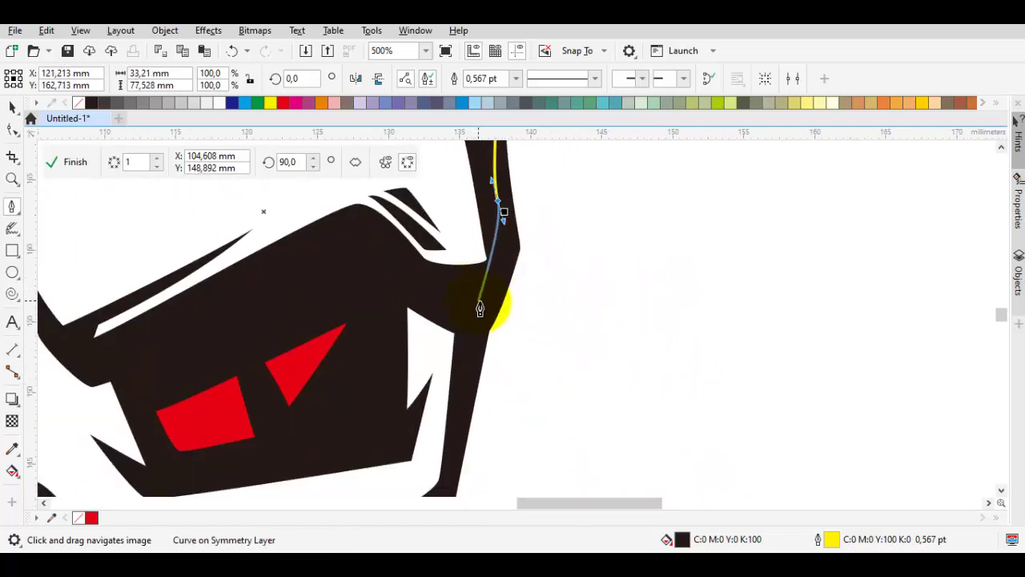
# Trace the backing outline down the cheek and along the jaw, closing it at the chin, about 33.2 mm wide and 79.3 mm tall
pyautogui.click(451, 437)
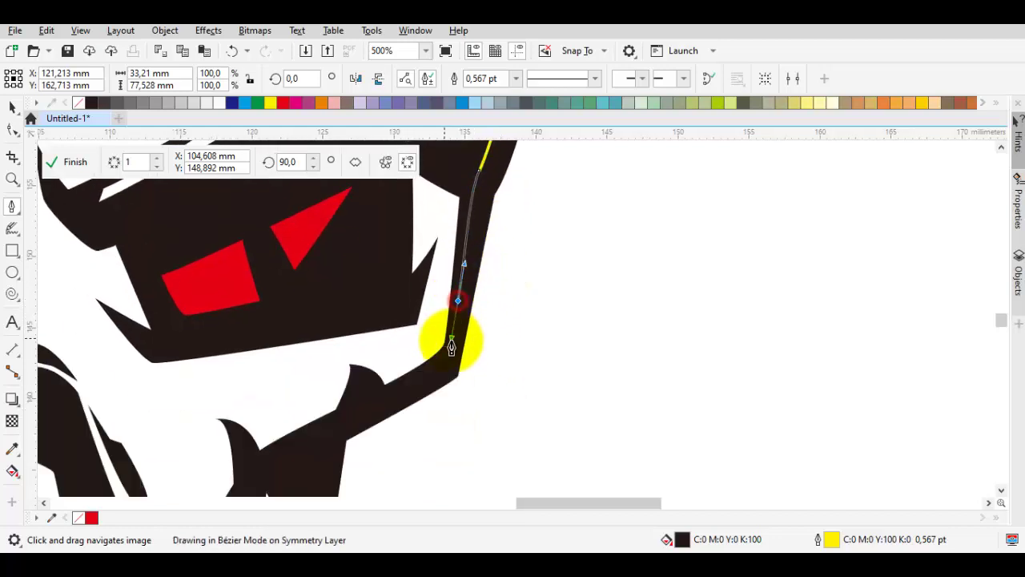
pyautogui.click(434, 382)
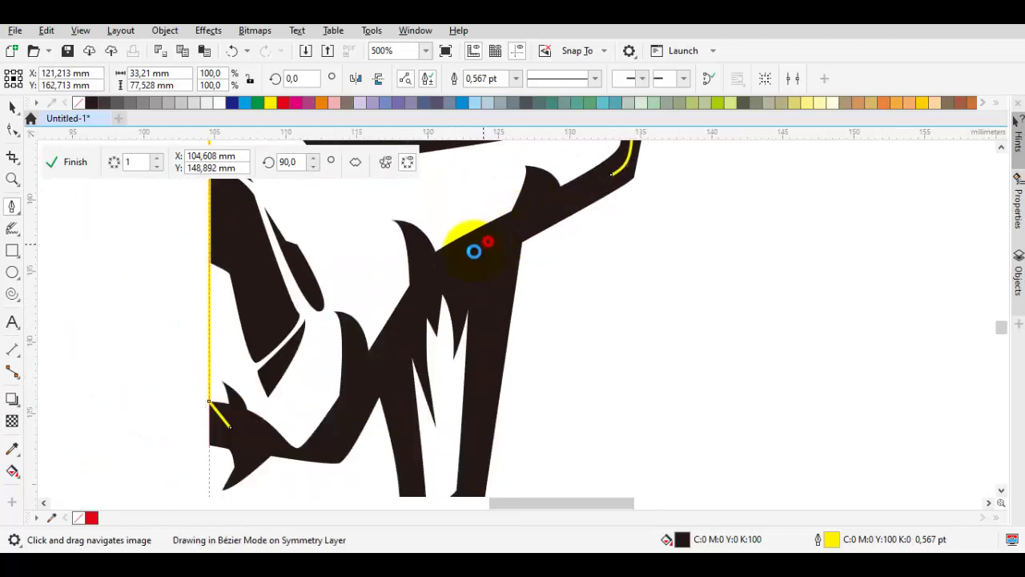
pyautogui.moveTo(472, 227); pyautogui.dragTo(433, 301)
pyautogui.moveTo(362, 349); pyautogui.dragTo(317, 352)
pyautogui.scroll(2, 362, 350)
pyautogui.click(245, 293)
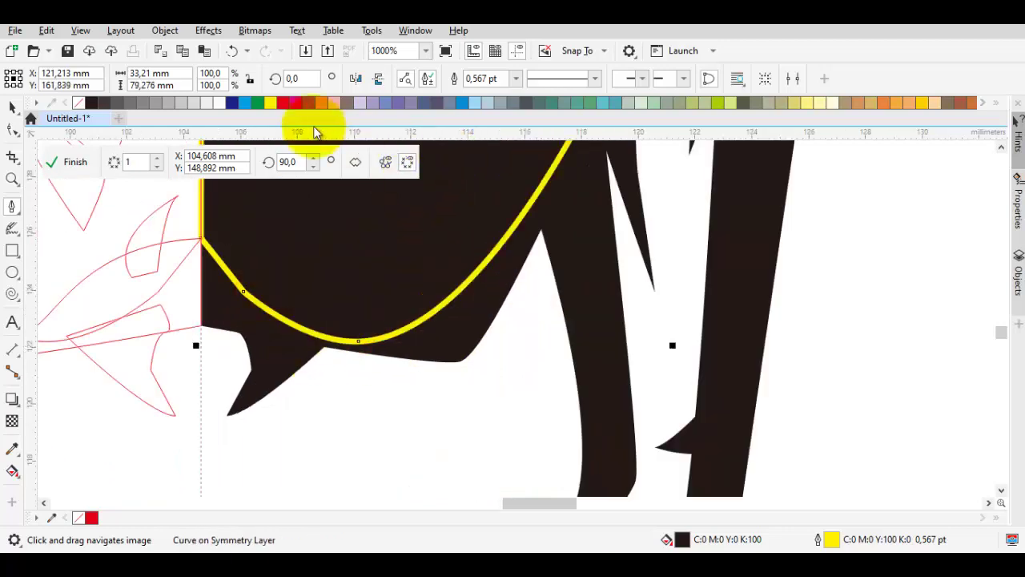
# Fill the face backing shape with khaki (C:0 M:0 Y:20 K:40), send it to the back of the layer and clear its outline
pyautogui.click(501, 104)
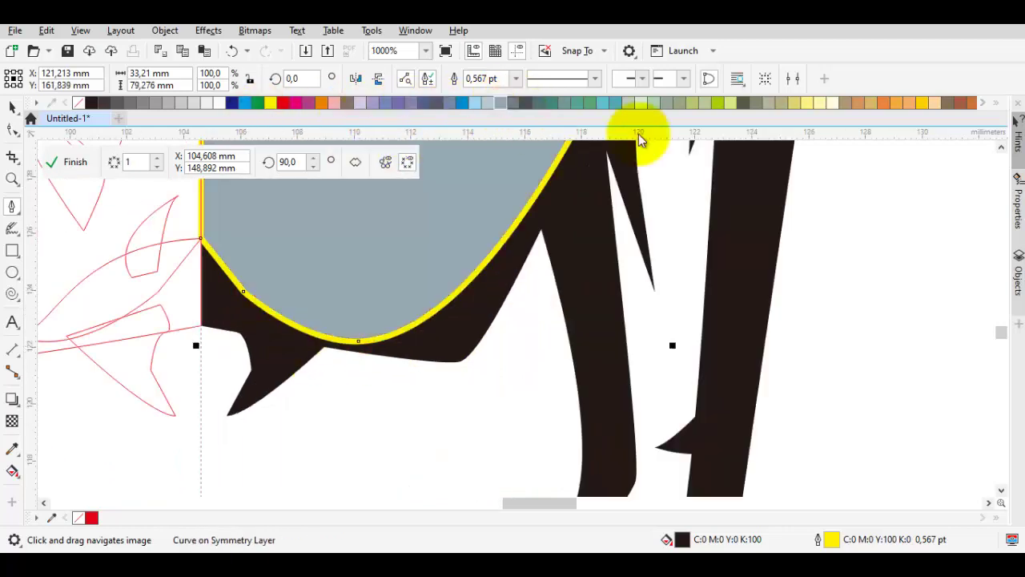
pyautogui.click(767, 104)
pyautogui.rightClick(390, 248)
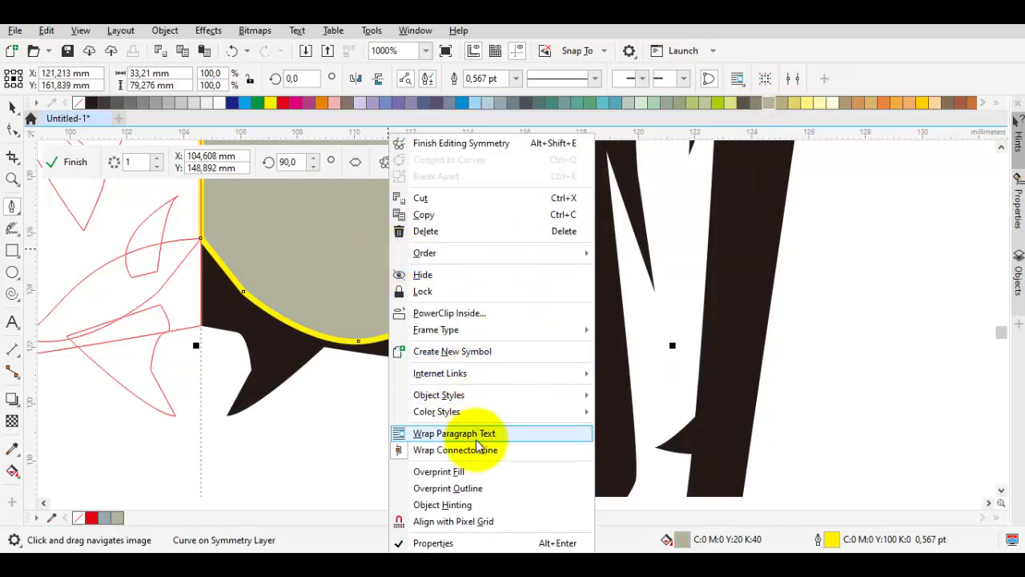
pyautogui.moveTo(496, 252)
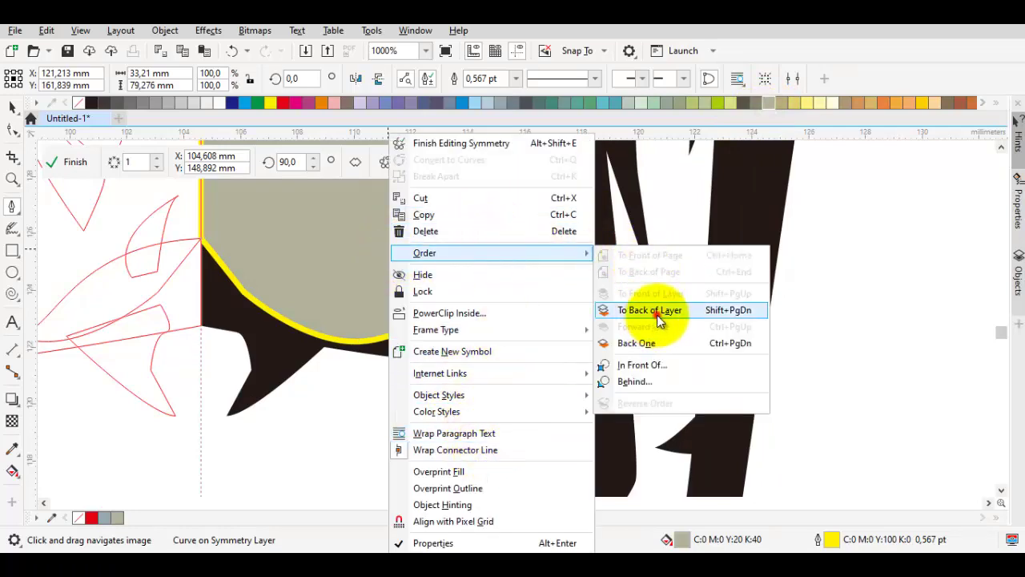
pyautogui.click(657, 313)
pyautogui.scroll(-6, 537, 309)
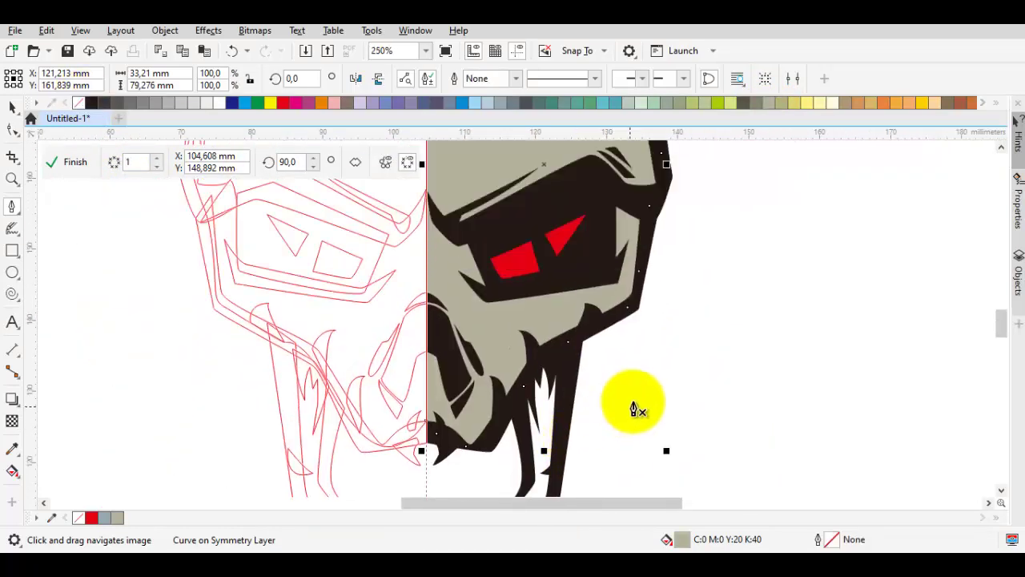
pyautogui.click(621, 366)
# Draw a closed jaw backing outline within the two black jaw strips and their lower tip, about 9.6 mm wide and 23.6 mm tall
pyautogui.scroll(2, 618, 368)
pyautogui.scroll(2, 617, 371)
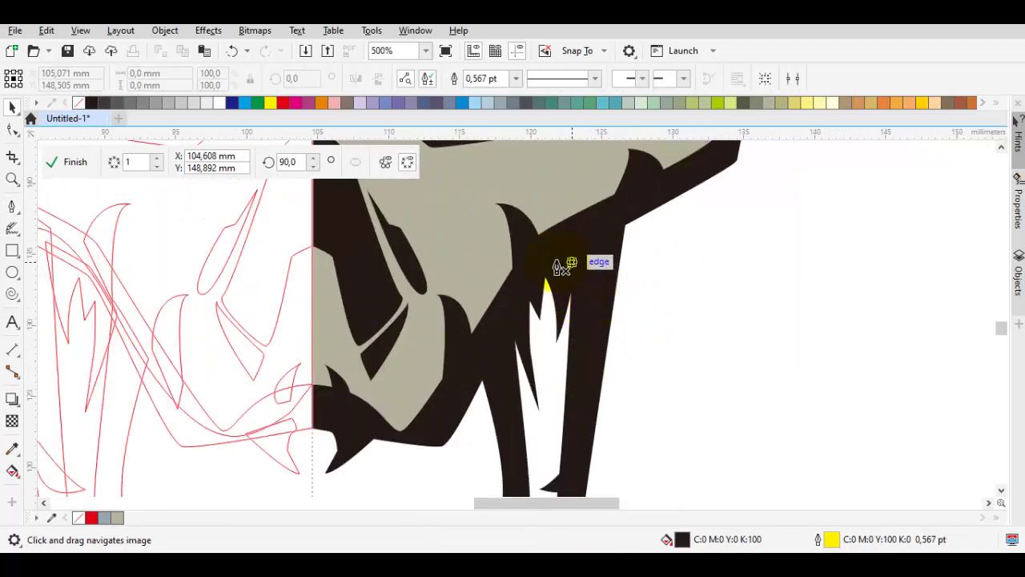
pyautogui.scroll(-3, 563, 427)
pyautogui.scroll(1, 590, 389)
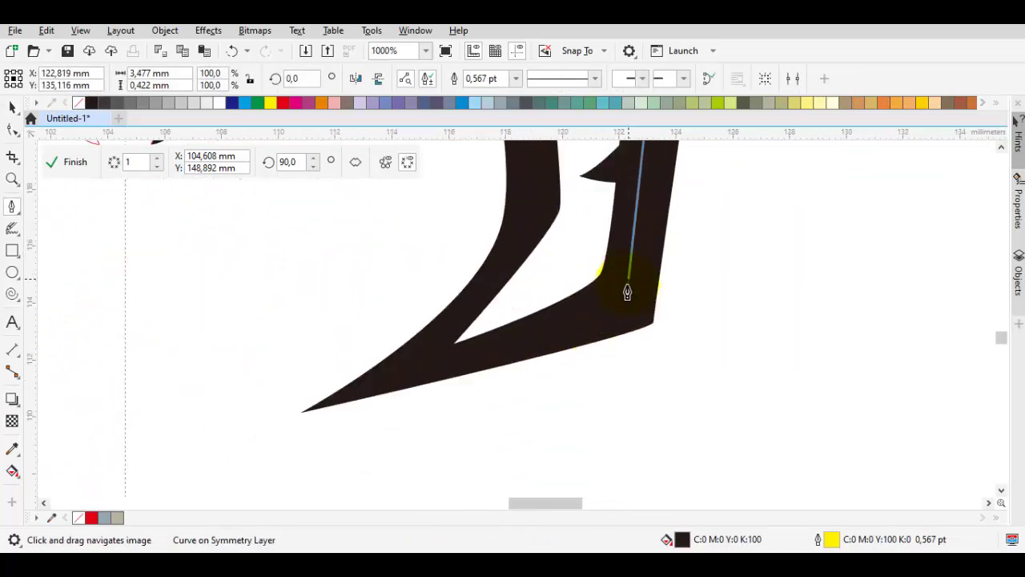
pyautogui.click(432, 376)
pyautogui.click(537, 229)
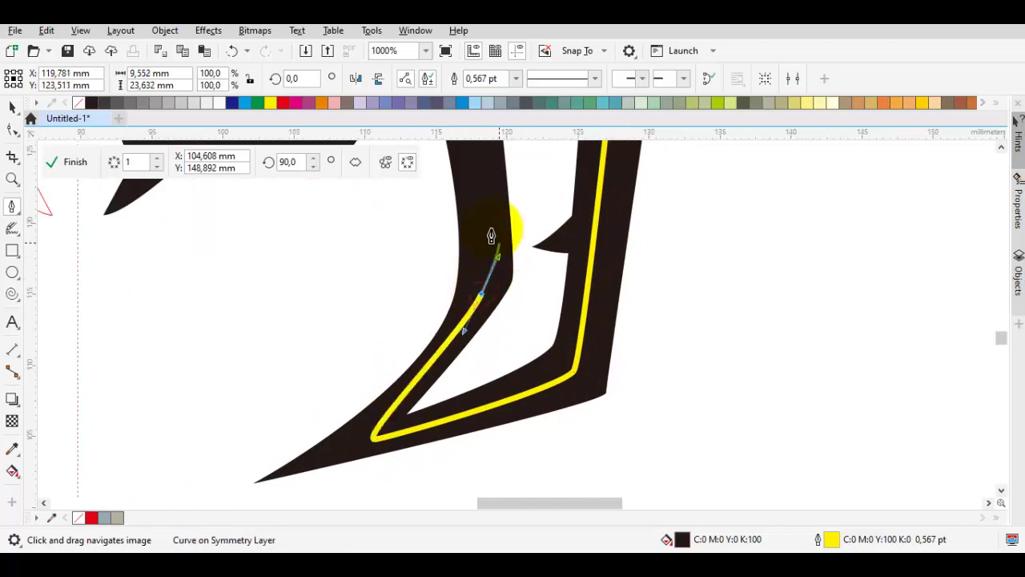
pyautogui.scroll(-1, 477, 331)
pyautogui.moveTo(477, 331); pyautogui.dragTo(475, 362)
pyautogui.click(462, 322)
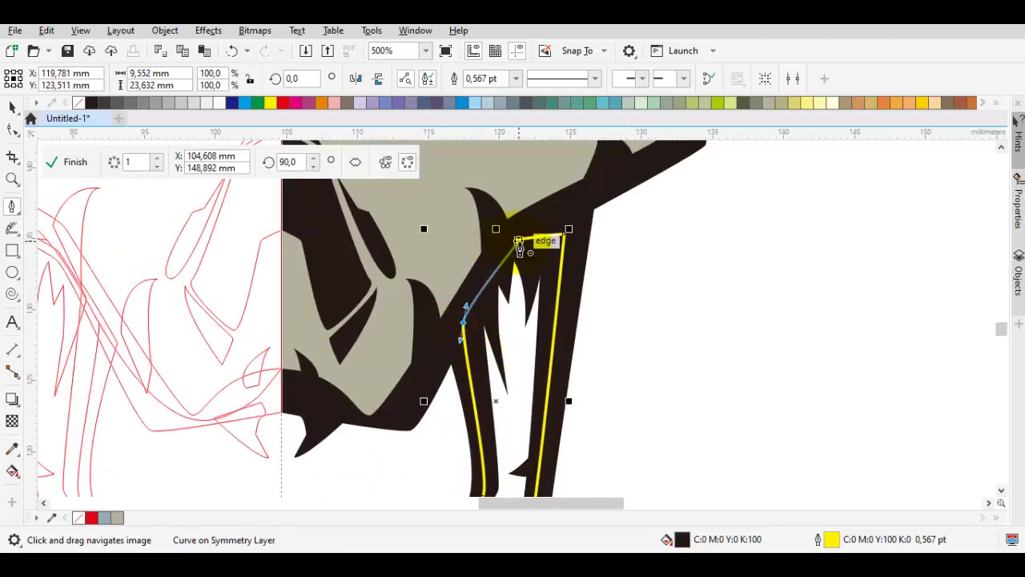
pyautogui.click(513, 249)
pyautogui.scroll(2, 513, 249)
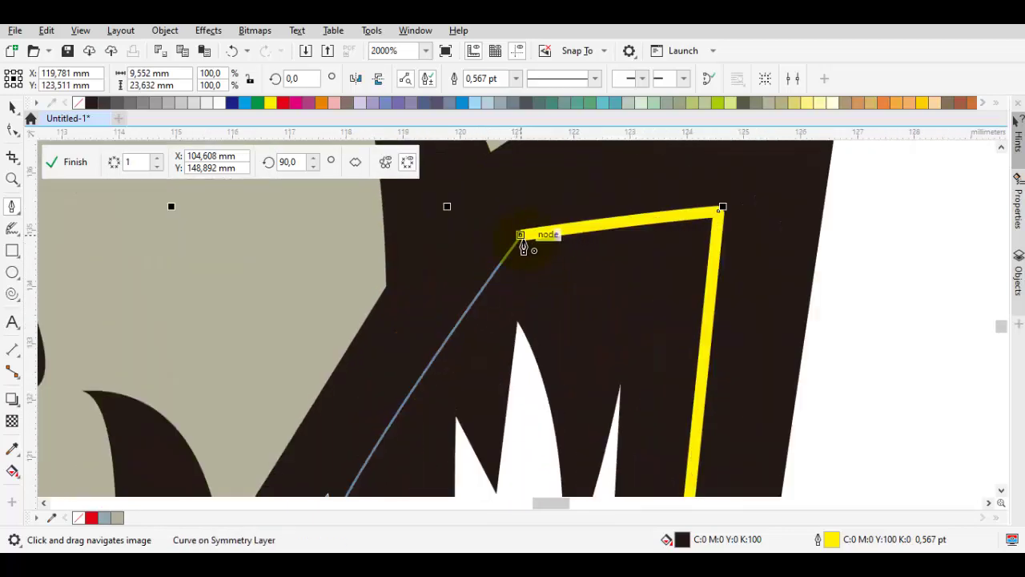
pyautogui.click(594, 275)
# Fill the jaw backing shape with tan (C:0 M:20 Y:60 K:20), send it to the back of the layer and deselect it
pyautogui.scroll(-2, 594, 275)
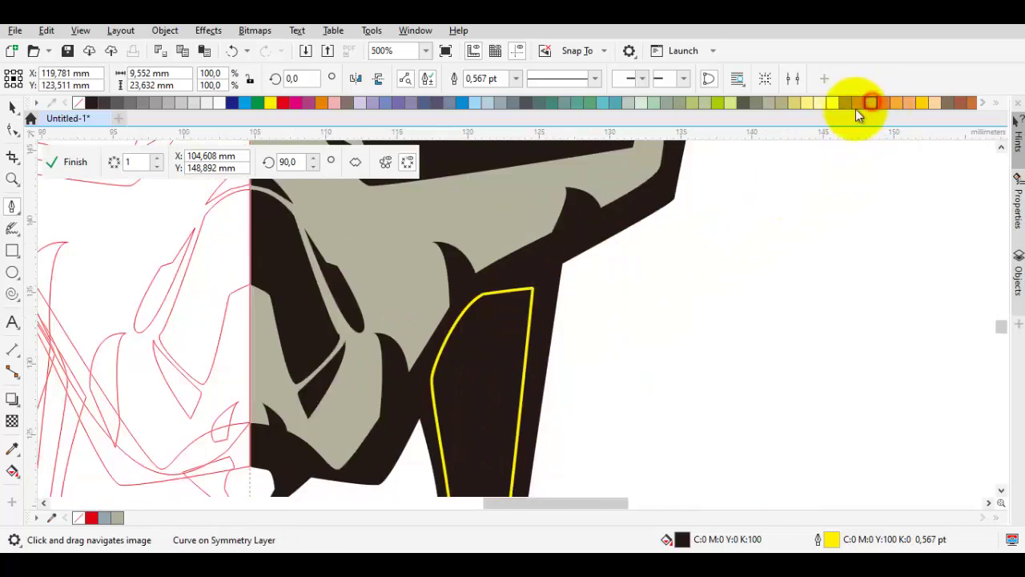
pyautogui.click(871, 103)
pyautogui.rightClick(457, 332)
pyautogui.moveTo(598, 254)
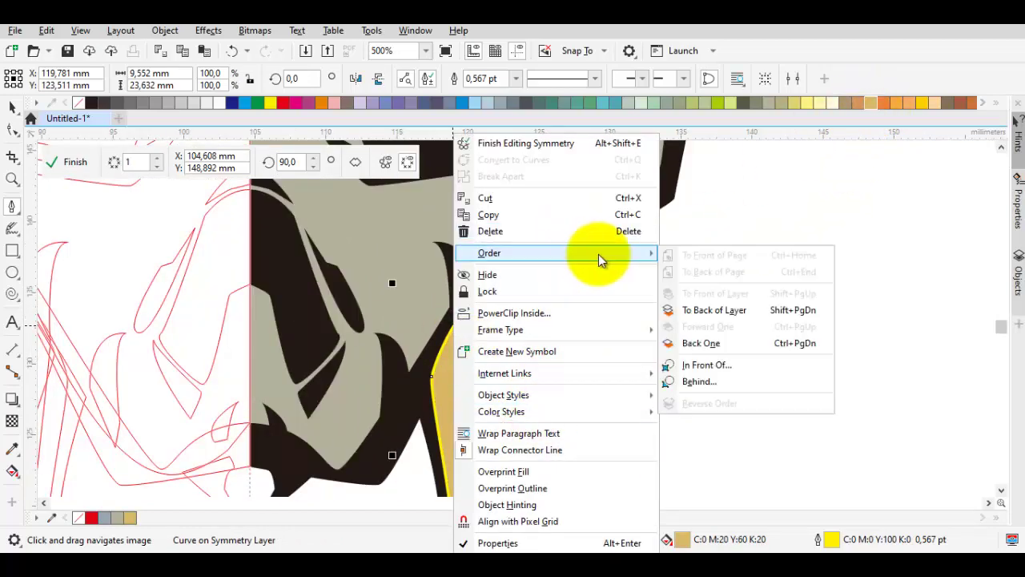
pyautogui.click(732, 310)
pyautogui.scroll(-2, 670, 318)
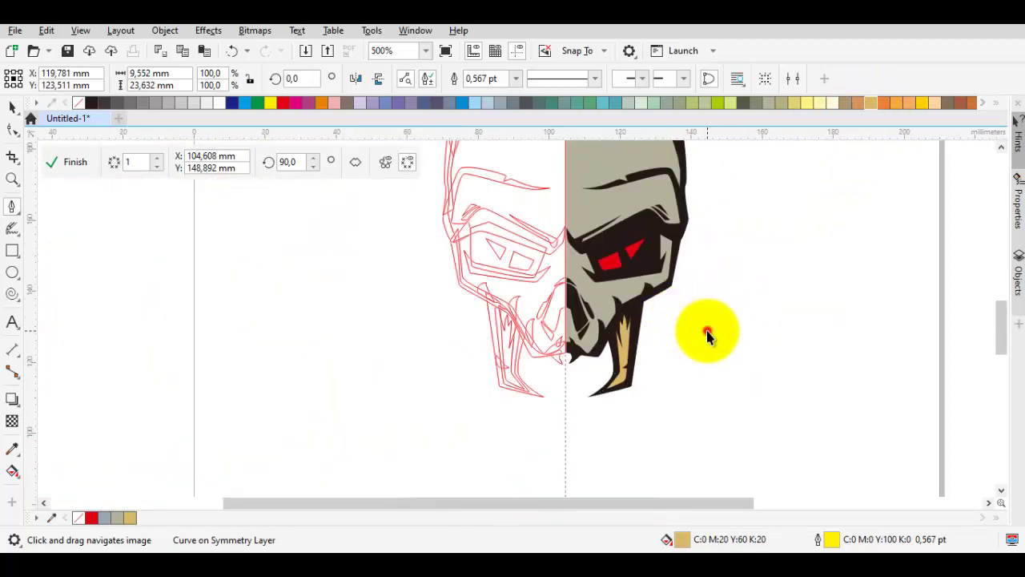
pyautogui.click(675, 376)
# Reactivate the pen tool and examine the brow, eye, nose and jaw areas of the coloured skull half
pyautogui.scroll(1, 616, 245)
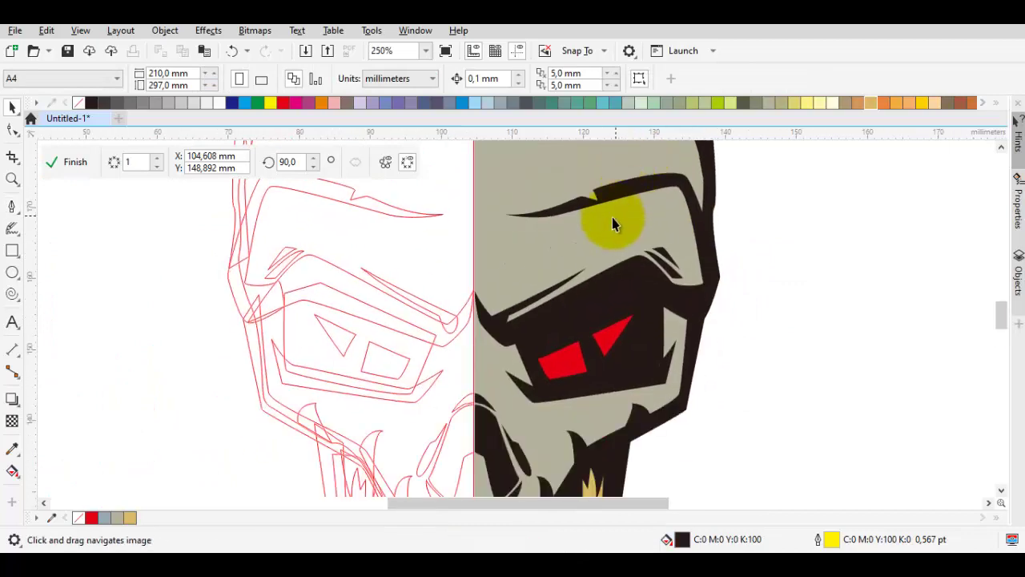
pyautogui.press('space')
pyautogui.scroll(1, 529, 293)
pyautogui.scroll(-2, 584, 258)
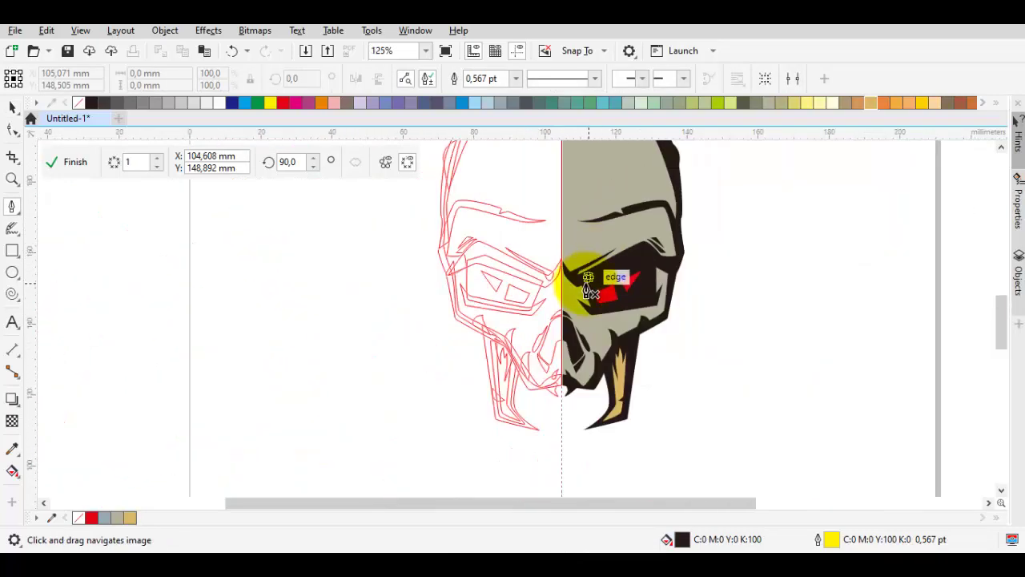
pyautogui.scroll(1, 572, 288)
pyautogui.scroll(1, 624, 332)
pyautogui.scroll(-1, 569, 280)
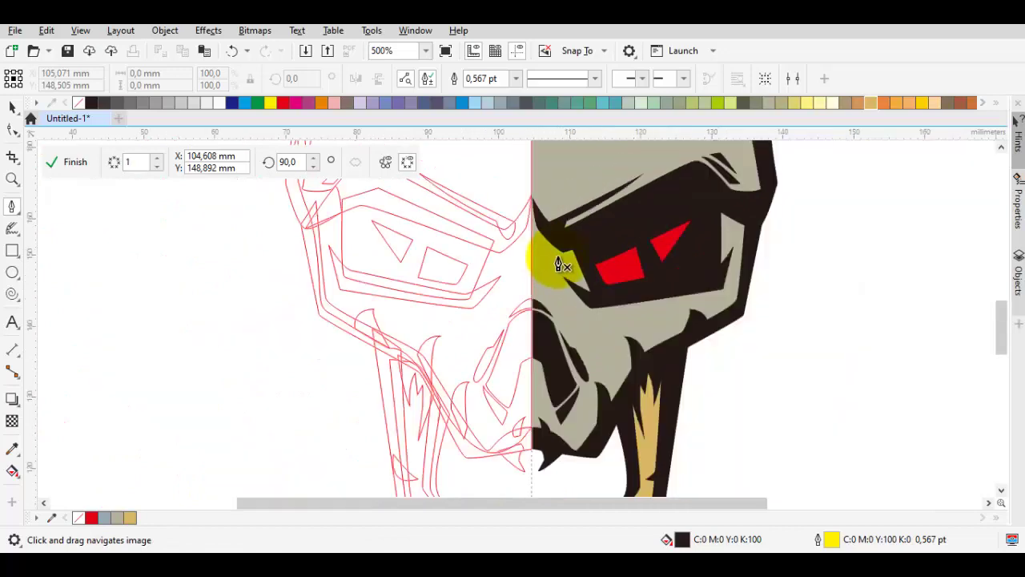
pyautogui.scroll(-2, 561, 260)
pyautogui.scroll(2, 563, 271)
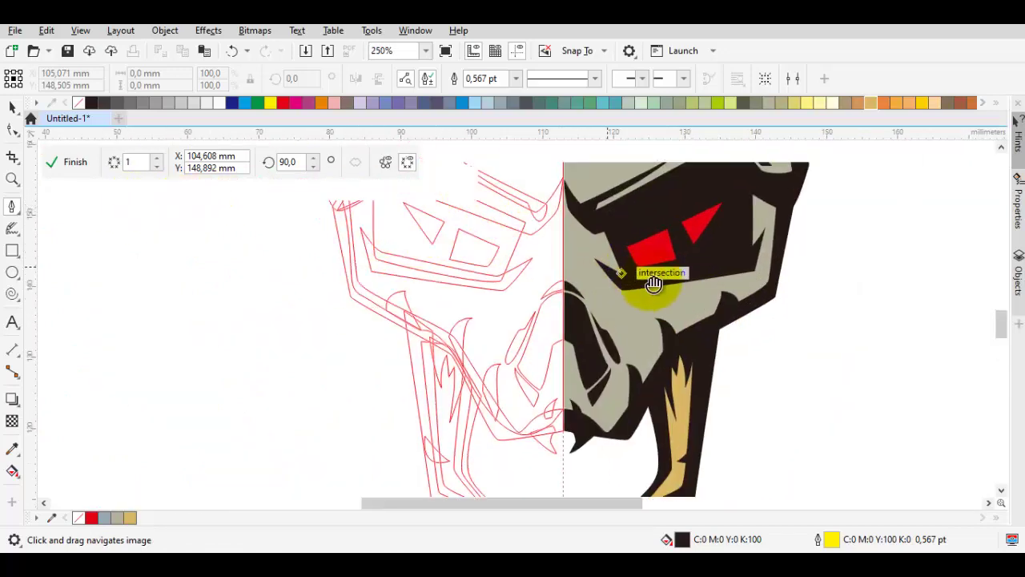
pyautogui.scroll(-1, 657, 280)
pyautogui.scroll(1, 240, 192)
pyautogui.scroll(3, 609, 265)
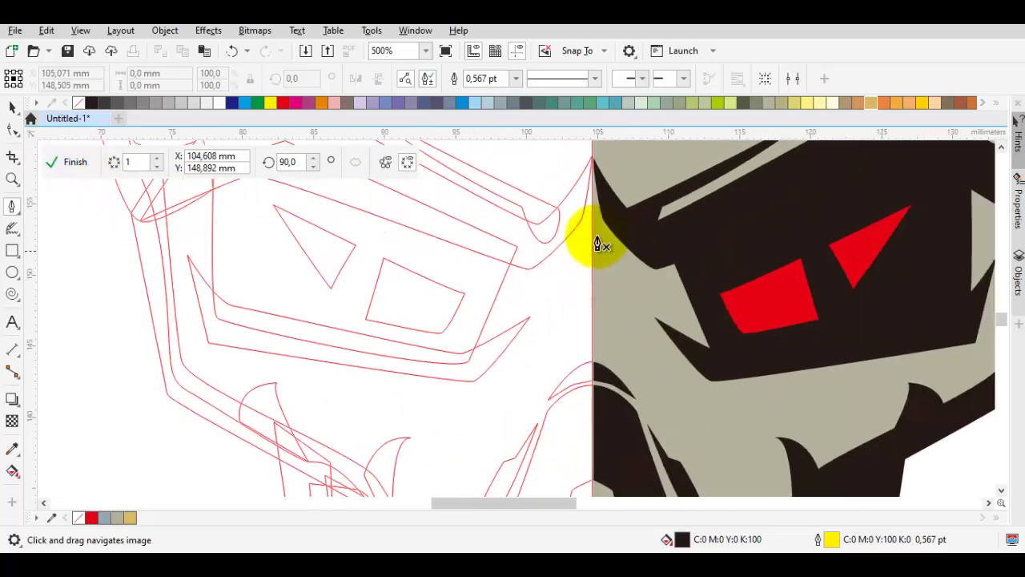
# Start a shading outline at the centre line, running above the brow ridge with a sharp notch to its outer end, about 31 mm wide
pyautogui.moveTo(551, 260); pyautogui.dragTo(558, 315)
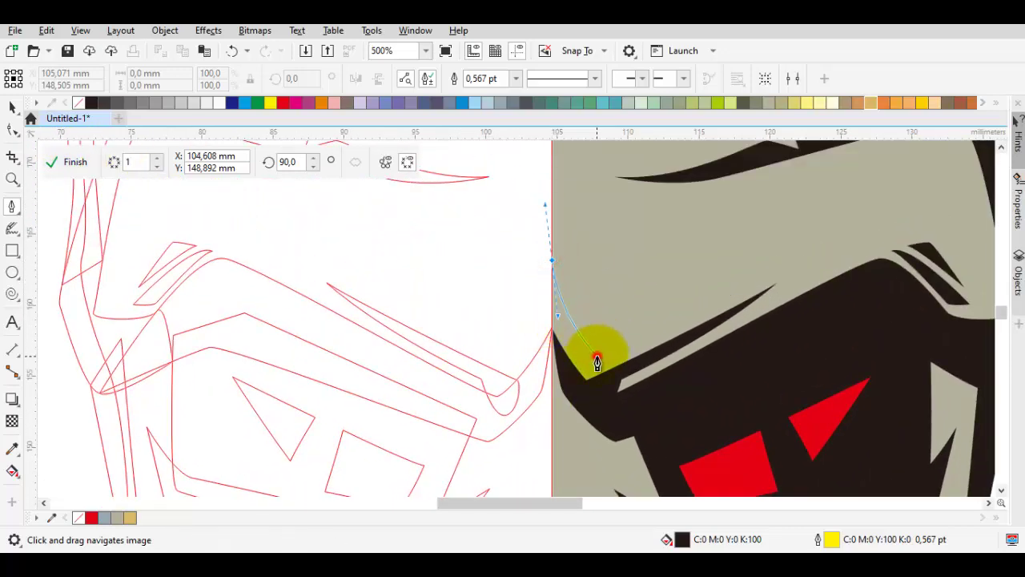
pyautogui.doubleClick(596, 363)
pyautogui.hscroll(1, 702, 293)
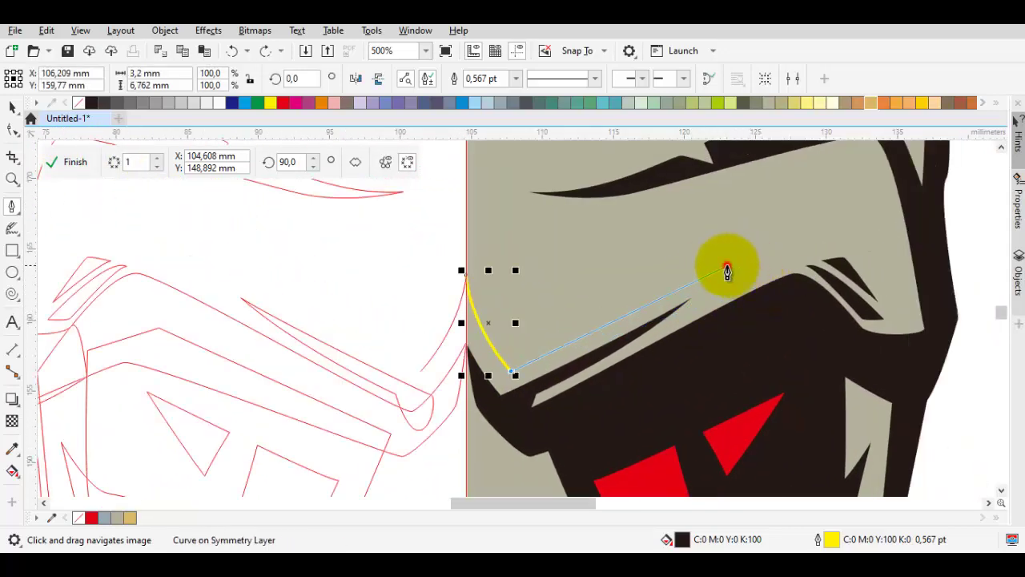
pyautogui.click(727, 272)
pyautogui.click(774, 188)
pyautogui.hscroll(1, 721, 256)
pyautogui.scroll(1, 721, 256)
pyautogui.click(745, 262)
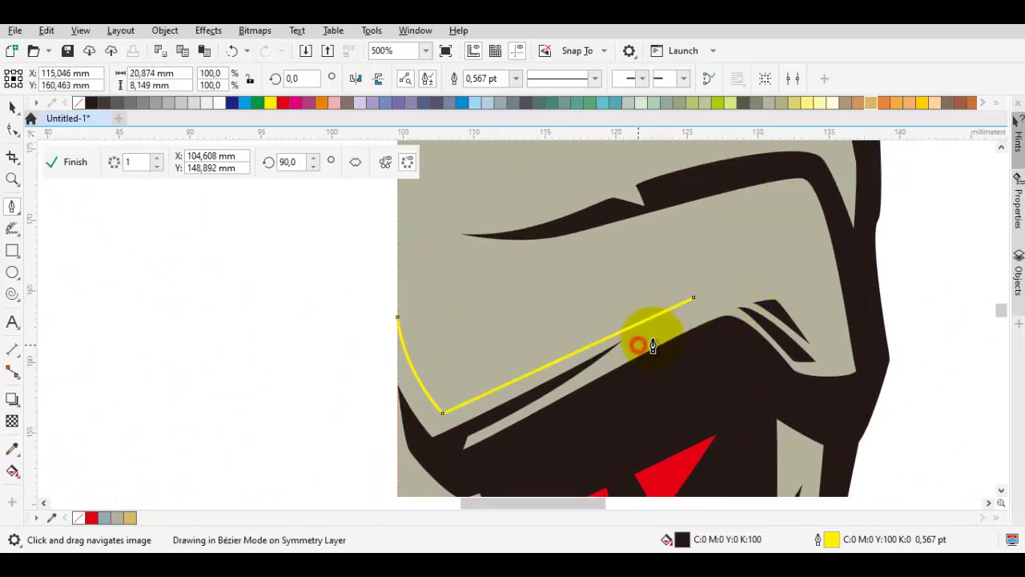
pyautogui.click(763, 300)
pyautogui.moveTo(837, 373); pyautogui.dragTo(868, 380)
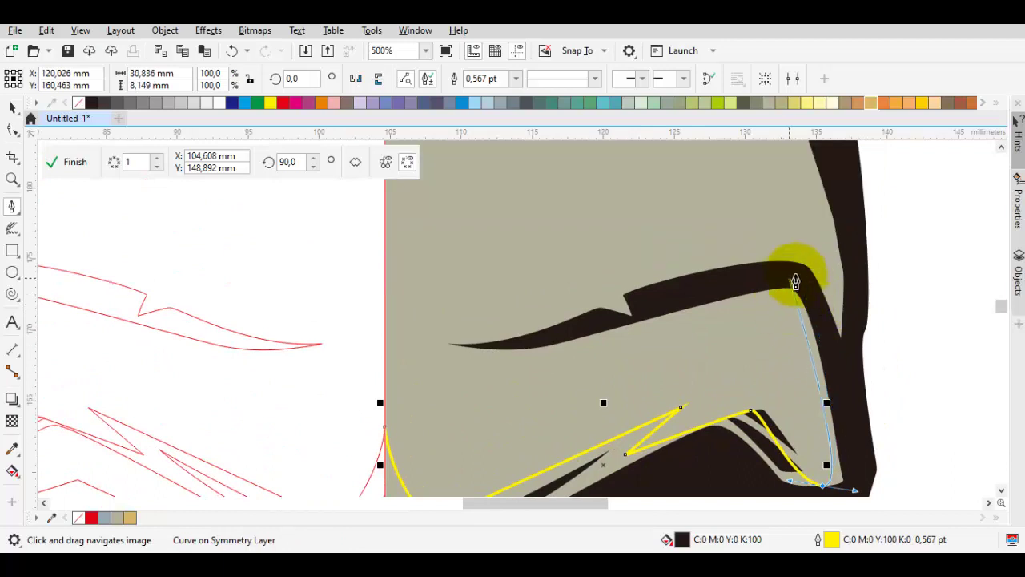
# Continue the shading outline through the upper brow contour, up the temple and across the upper cranium to the centre line
pyautogui.moveTo(808, 290); pyautogui.dragTo(784, 262)
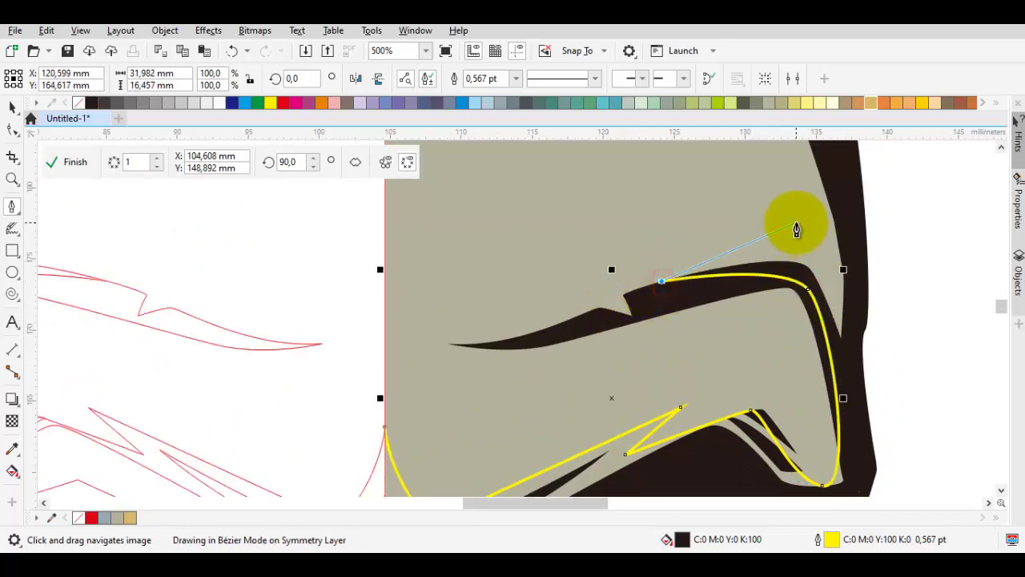
pyautogui.scroll(-2, 668, 286)
pyautogui.scroll(2, 668, 286)
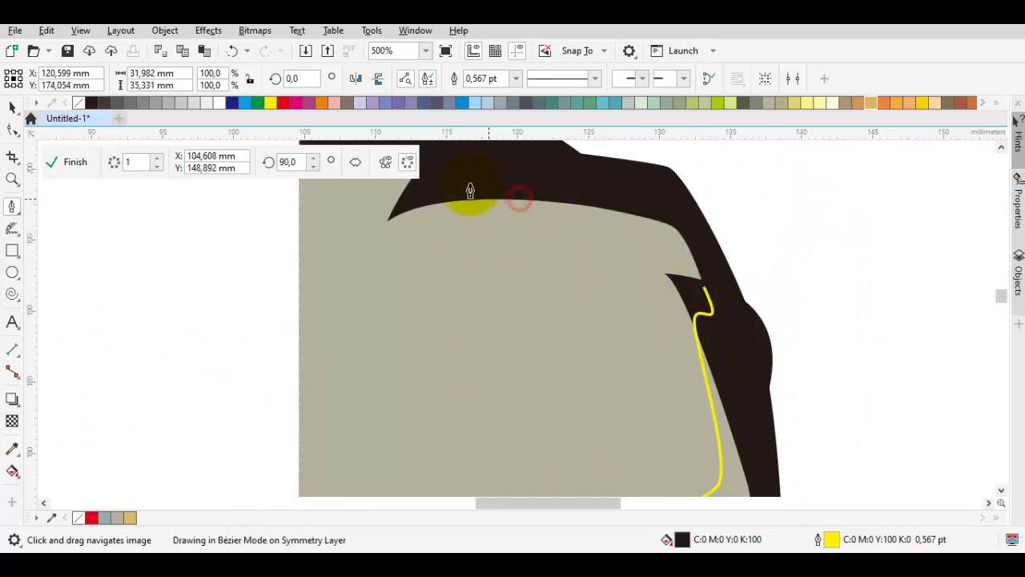
pyautogui.moveTo(416, 201); pyautogui.dragTo(399, 176)
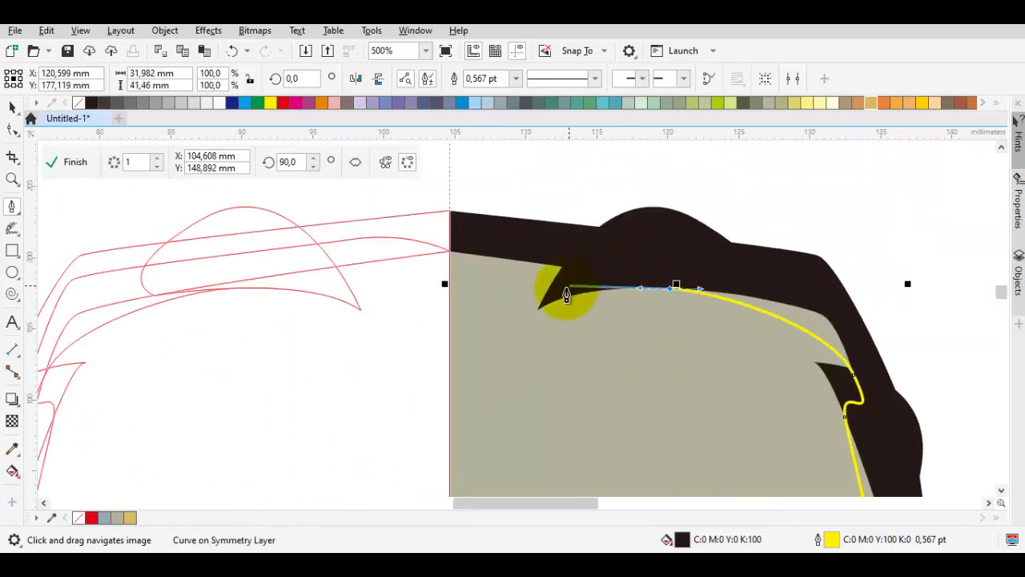
pyautogui.click(450, 278)
# Trace the shading outline down the skull's outer side, back under the eye and up the nose bridge, closing it at about 33.5 by 60.6 mm
pyautogui.moveTo(664, 267)
pyautogui.mouseDown()
pyautogui.moveTo(648, 213)
pyautogui.moveTo(712, 289)
pyautogui.moveTo(680, 320)
pyautogui.moveTo(691, 297)
pyautogui.moveTo(680, 348)
pyautogui.moveTo(693, 398)
pyautogui.moveTo(696, 267)
pyautogui.mouseUp()
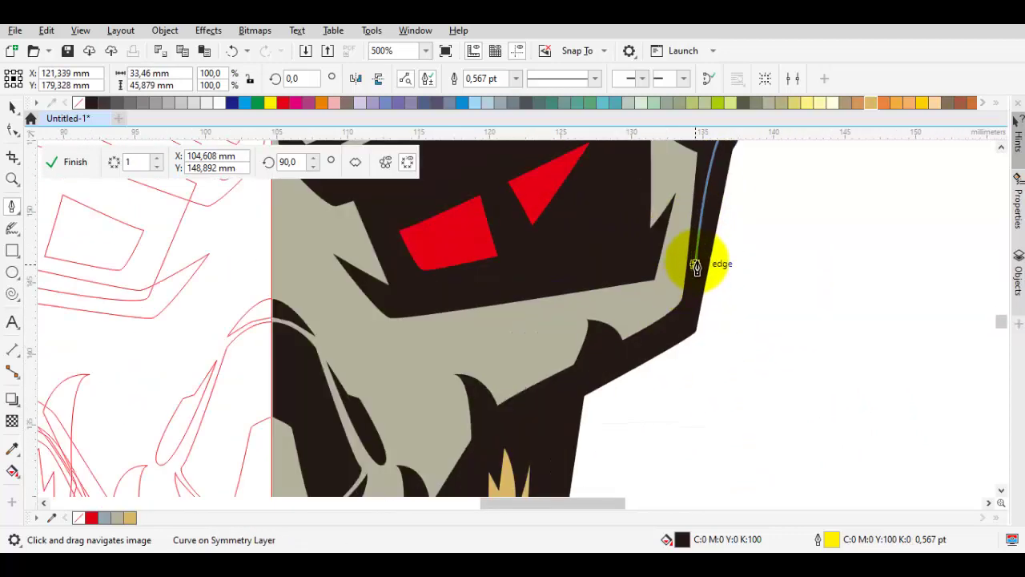
pyautogui.click(689, 308)
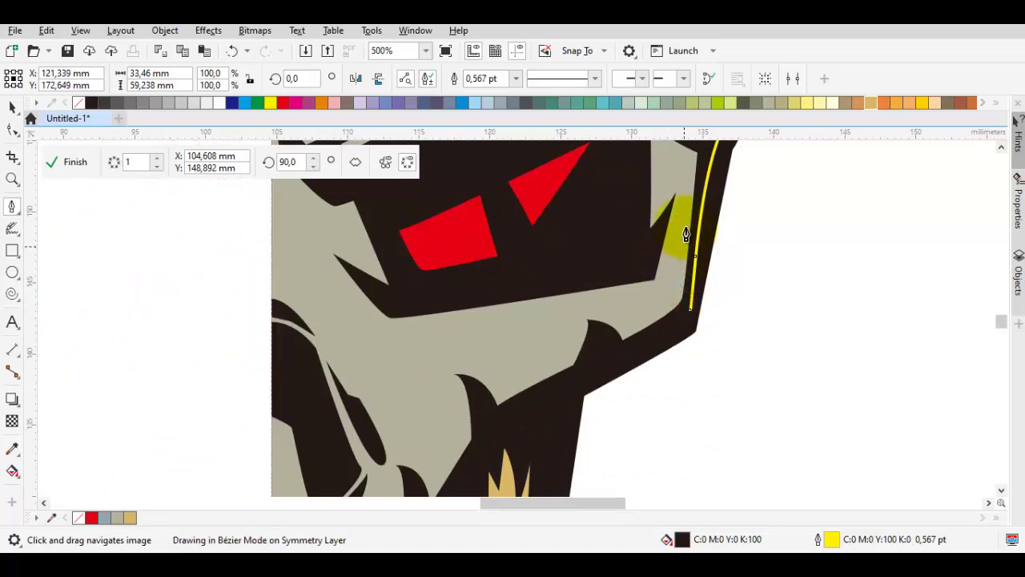
pyautogui.scroll(-2, 681, 240)
pyautogui.scroll(3, 394, 389)
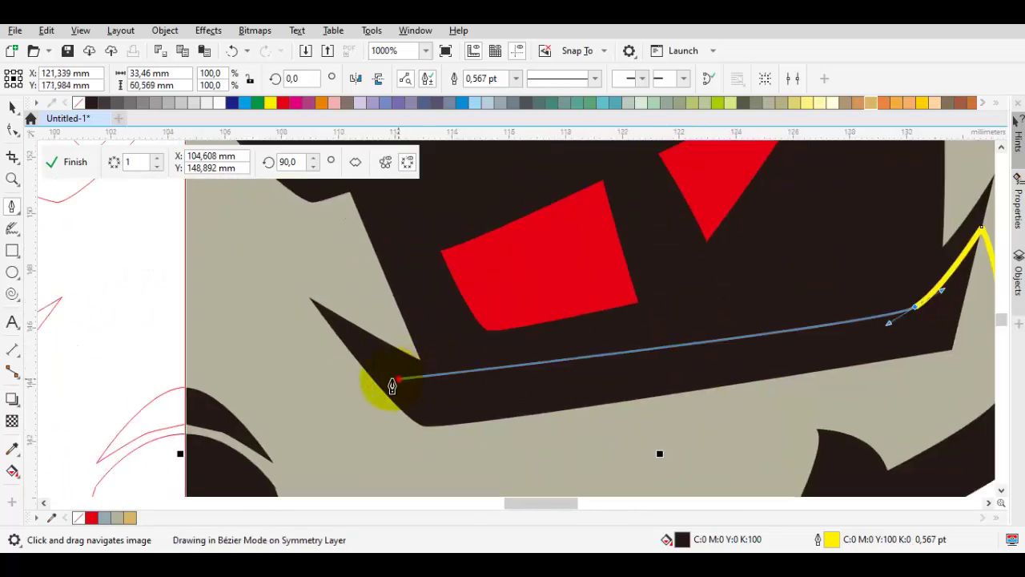
pyautogui.scroll(-3, 392, 385)
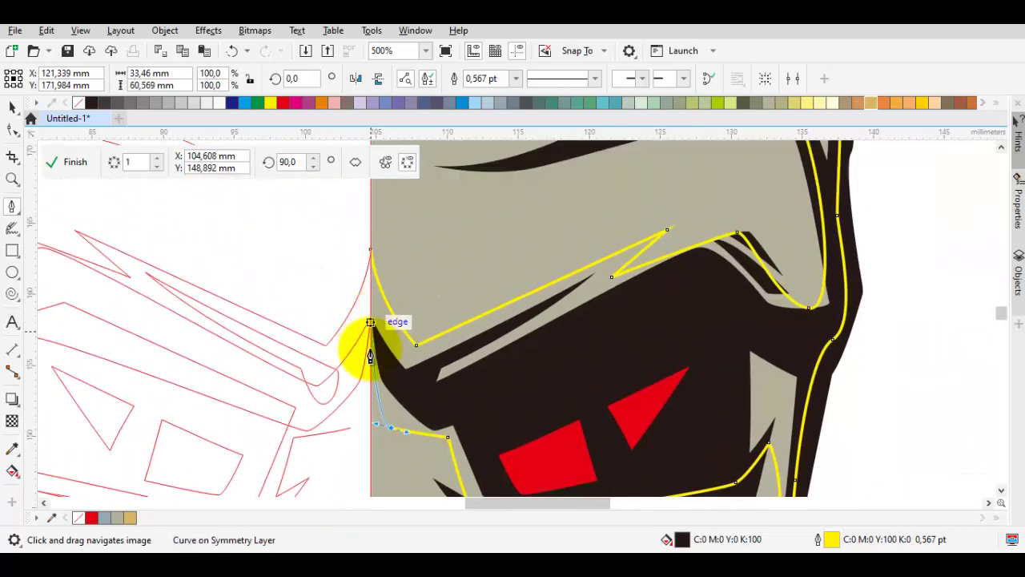
pyautogui.click(370, 370)
pyautogui.click(377, 260)
pyautogui.click(462, 302)
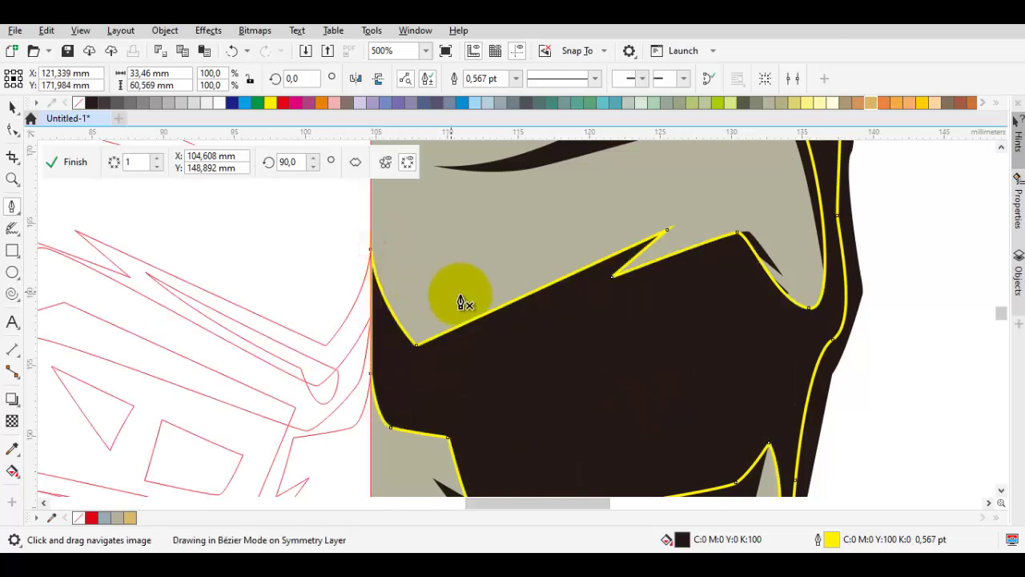
# Sample the khaki fill as a base and fill the closed shading shape with dark grey #545450 (C:73 M:66 Y:67 K:25)
pyautogui.click(507, 279)
pyautogui.doubleClick(744, 540)
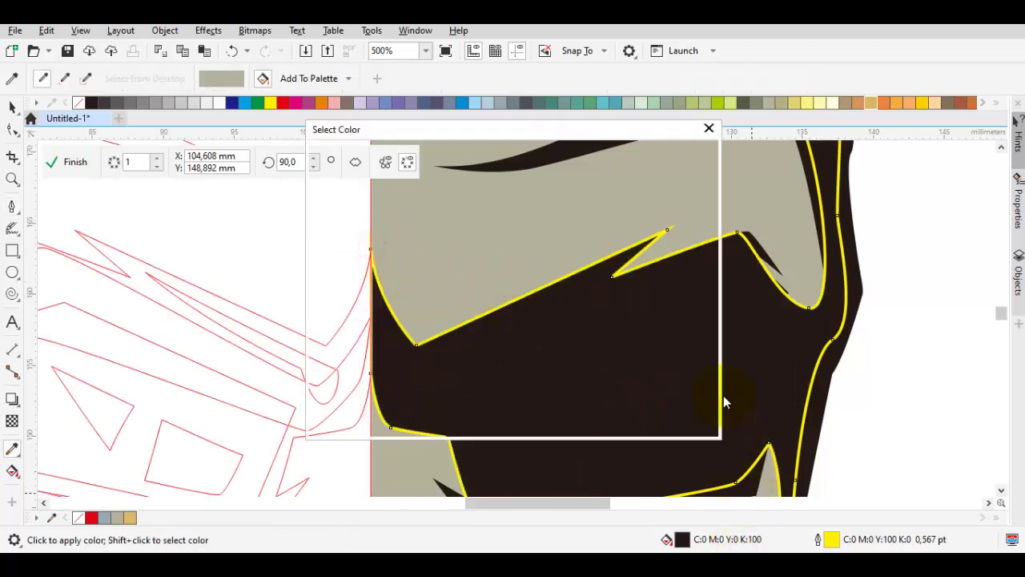
pyautogui.click(361, 153)
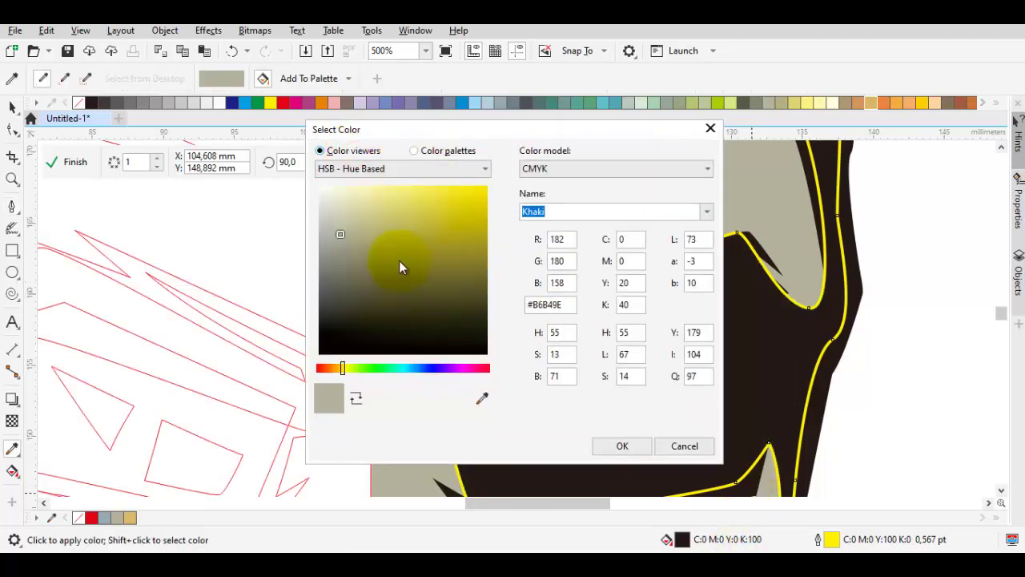
pyautogui.doubleClick(358, 287)
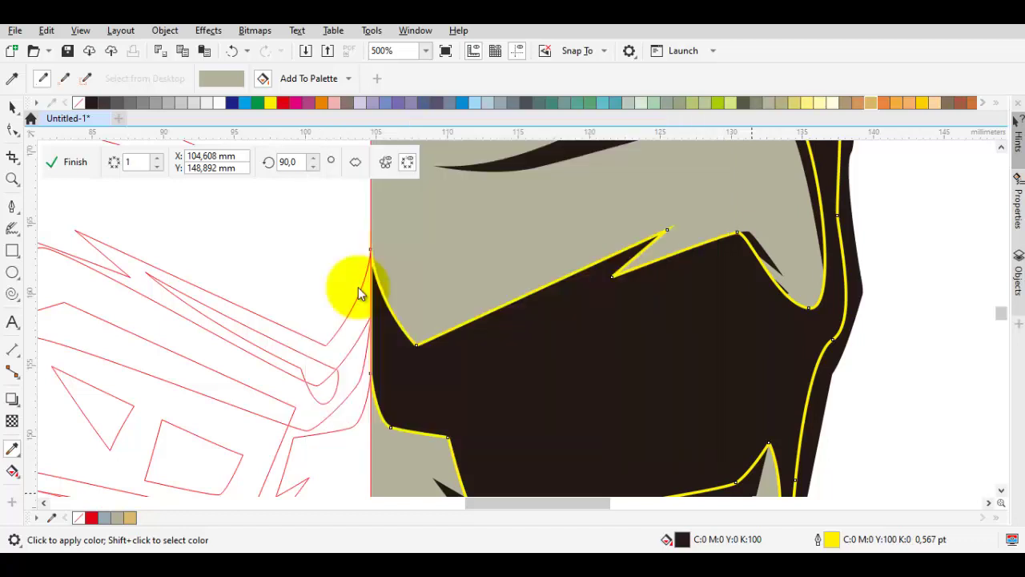
pyautogui.click(575, 361)
pyautogui.click(679, 363)
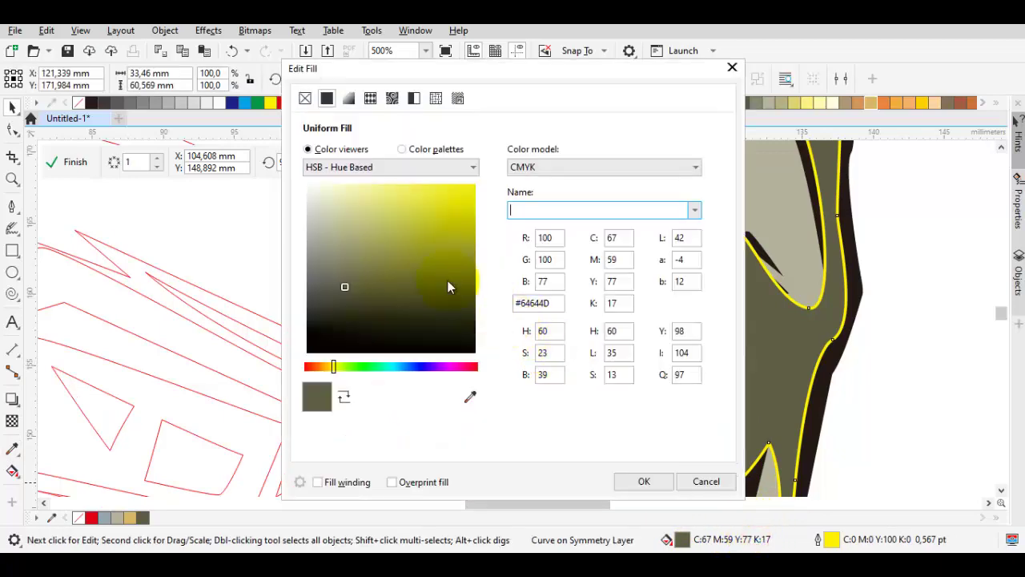
pyautogui.moveTo(335, 301); pyautogui.dragTo(313, 297)
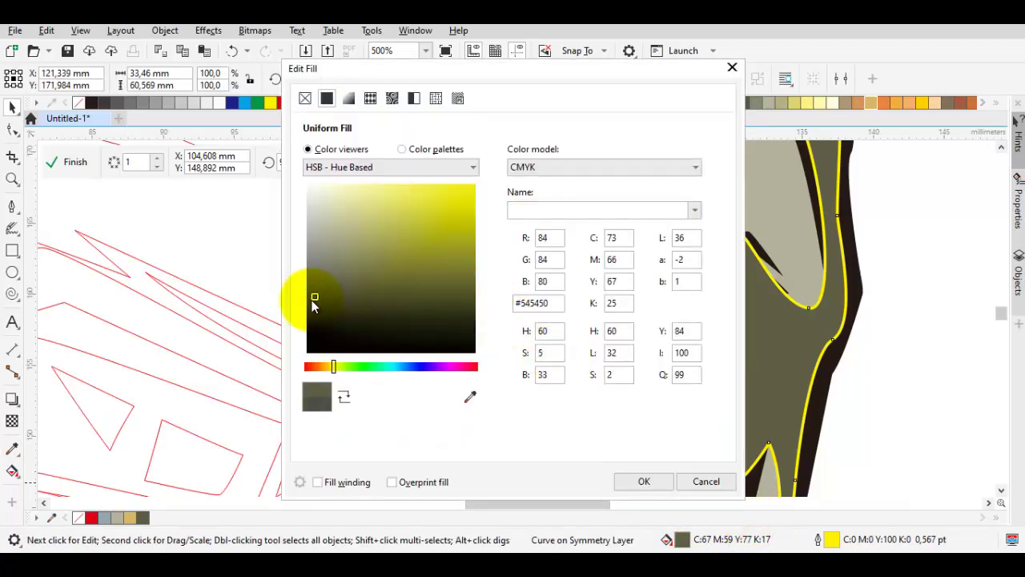
pyautogui.press('Return')
# Order the dark grey shading shape directly in front of the khaki face so the black details lie above it
pyautogui.scroll(-2, 534, 367)
pyautogui.rightClick(534, 368)
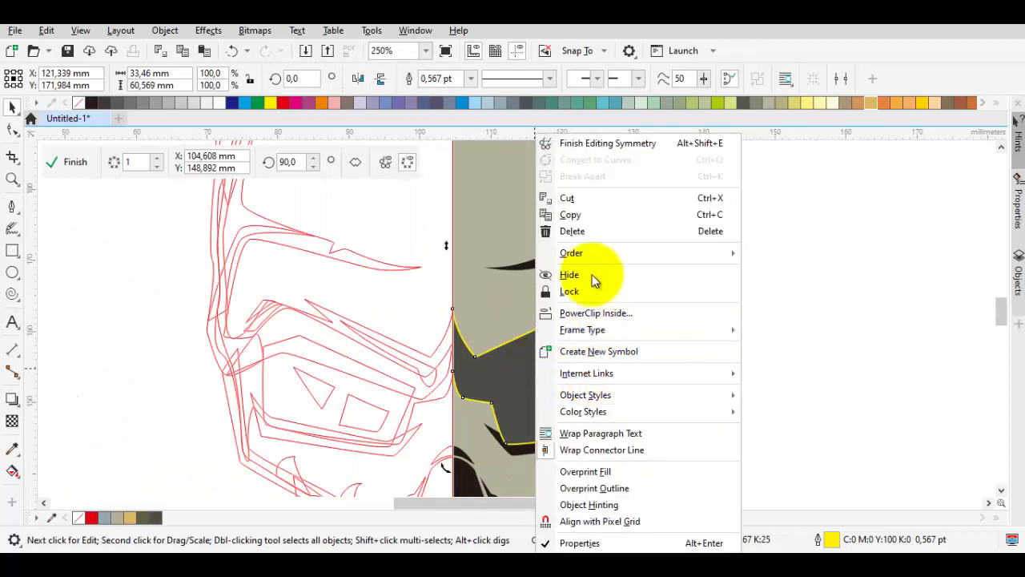
pyautogui.click(763, 311)
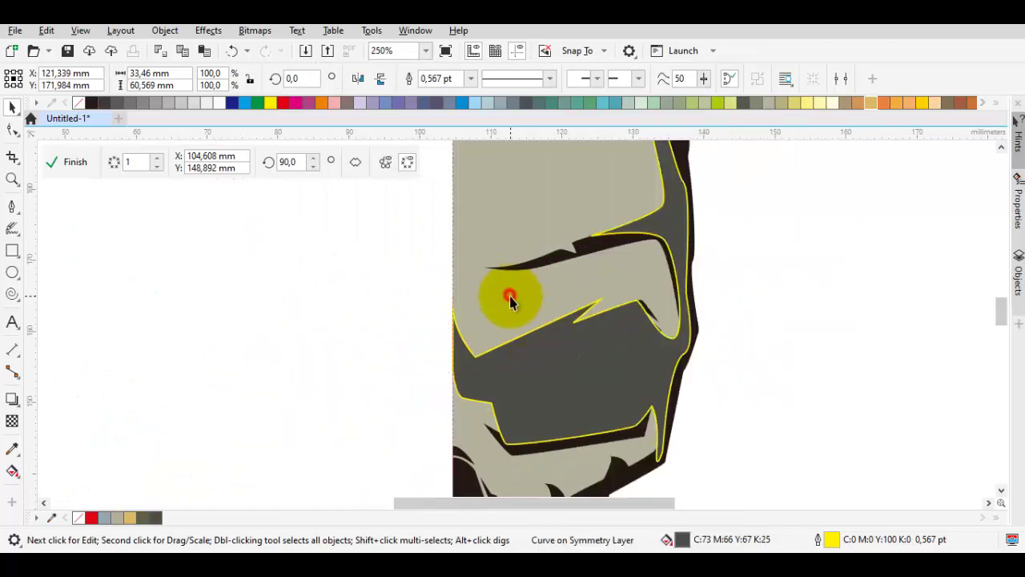
pyautogui.click(802, 313)
# Trace a closed shading outline around the nose cavity, from the centre line down to its lower tip and back over the top, about 6.8 by 16.7 mm
pyautogui.scroll(-2, 801, 313)
pyautogui.scroll(2, 664, 293)
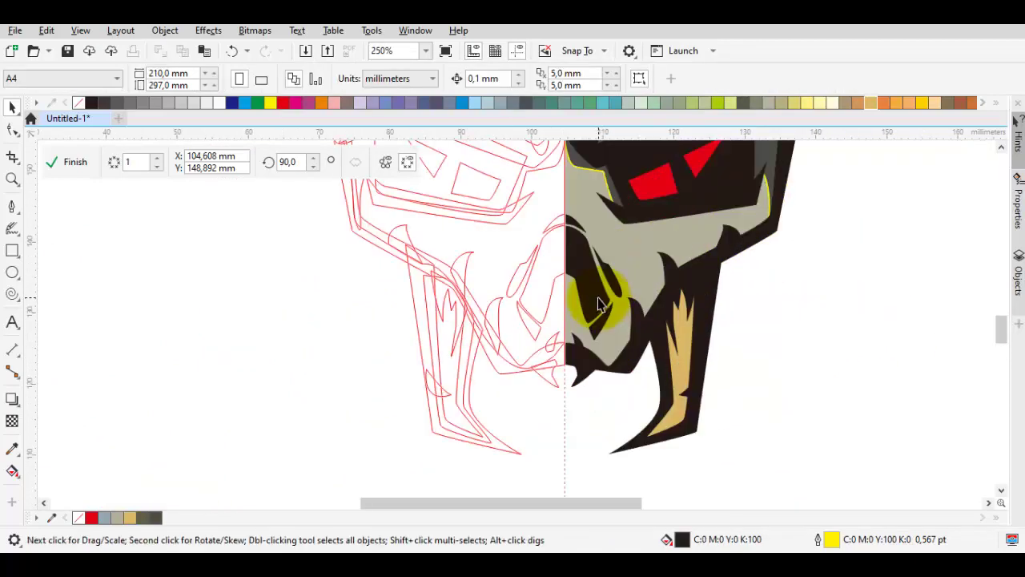
pyautogui.scroll(4, 572, 298)
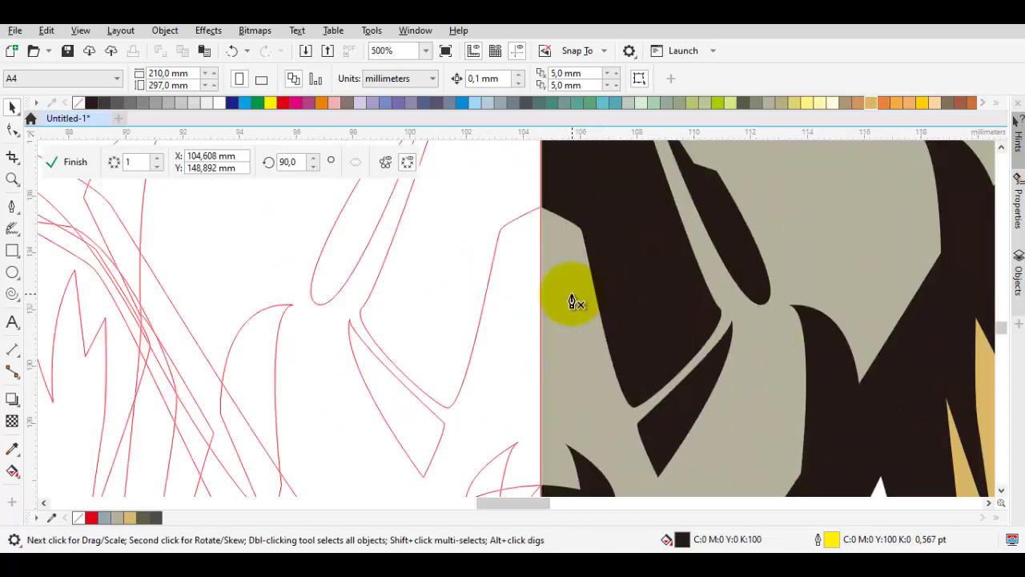
pyautogui.press('p')
pyautogui.scroll(-2, 535, 271)
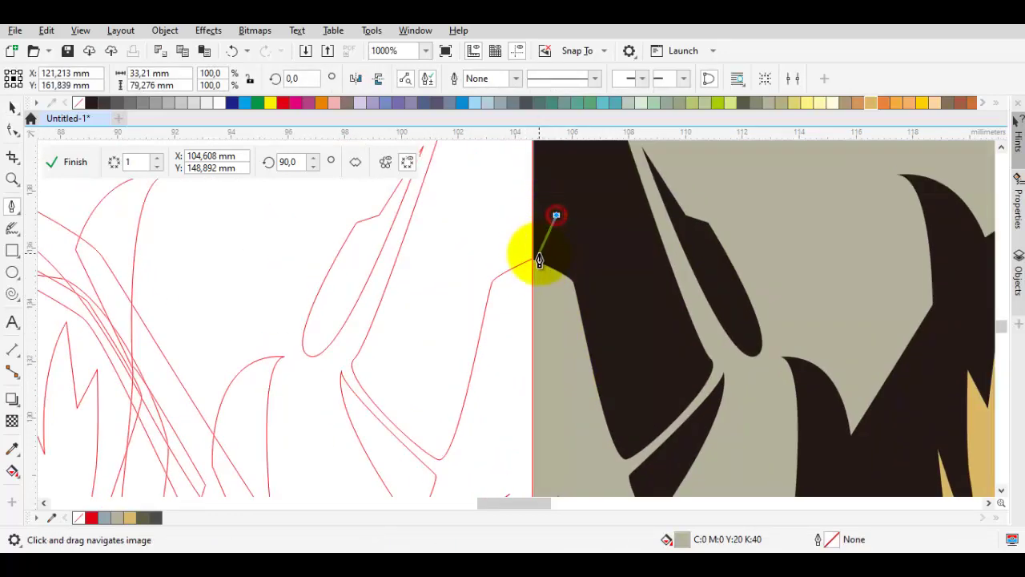
pyautogui.click(536, 284)
pyautogui.click(535, 328)
pyautogui.scroll(-2, 536, 327)
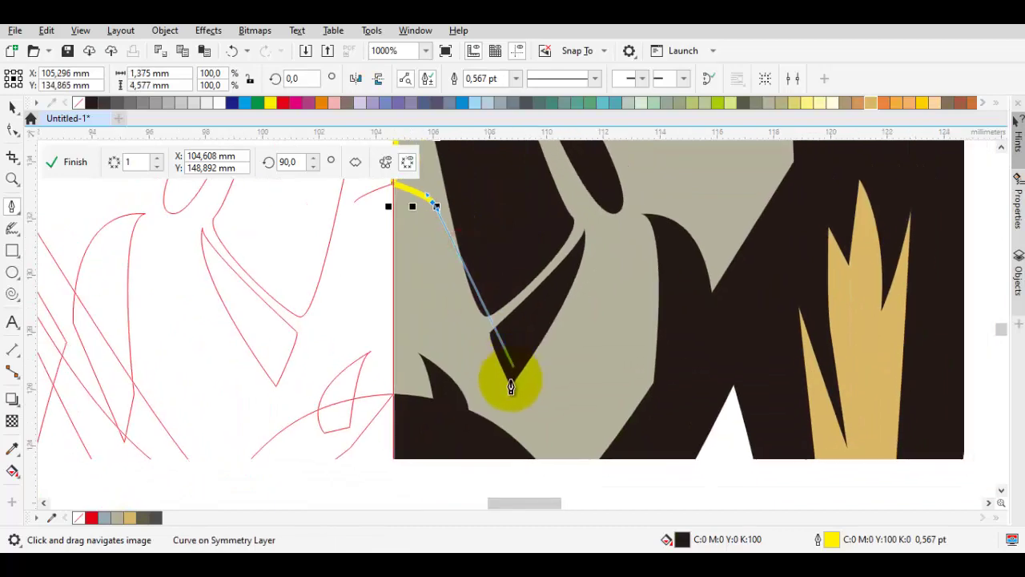
pyautogui.click(508, 383)
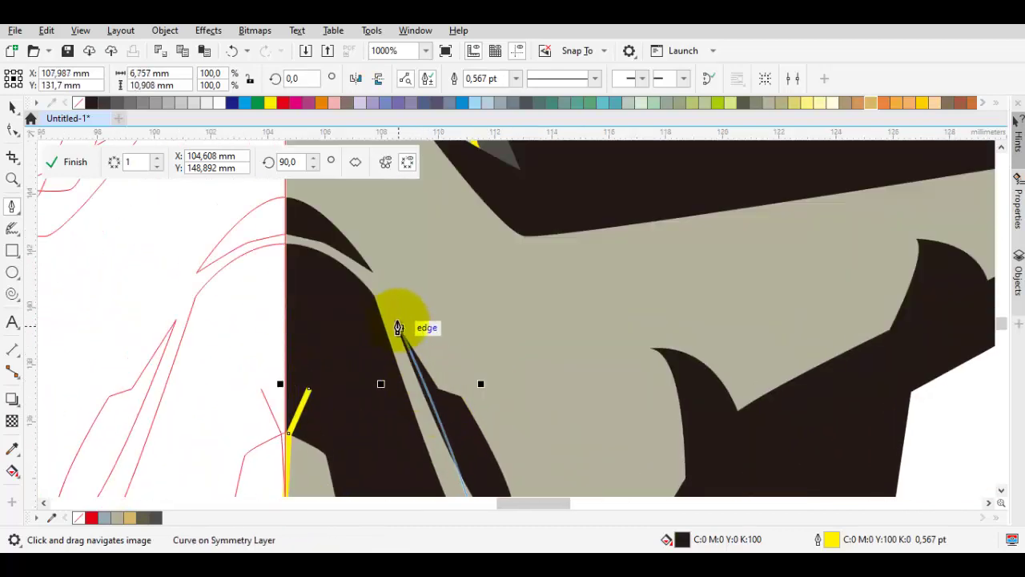
pyautogui.click(393, 315)
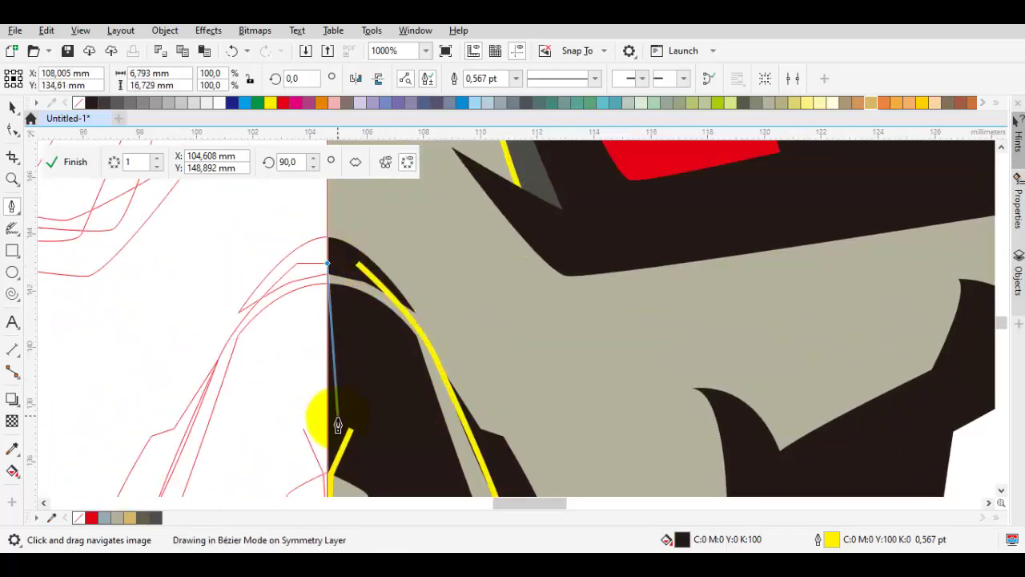
pyautogui.click(349, 430)
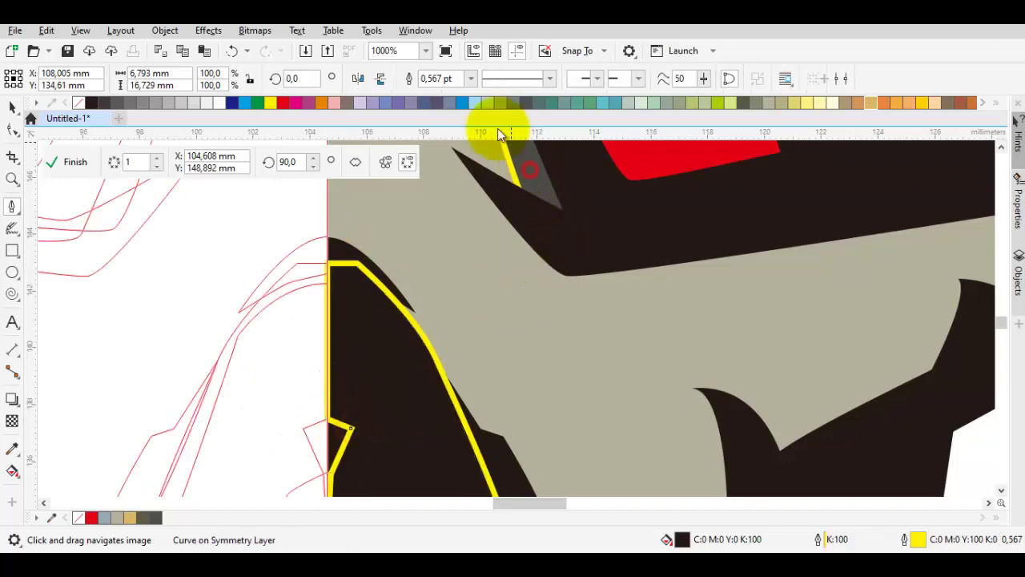
# Weld the nose shading outline to the existing dark grey shading shape and clear the selection
pyautogui.press('space')
pyautogui.click(449, 103)
pyautogui.scroll(-3, 510, 330)
pyautogui.scroll(2, 510, 330)
pyautogui.press('Escape')
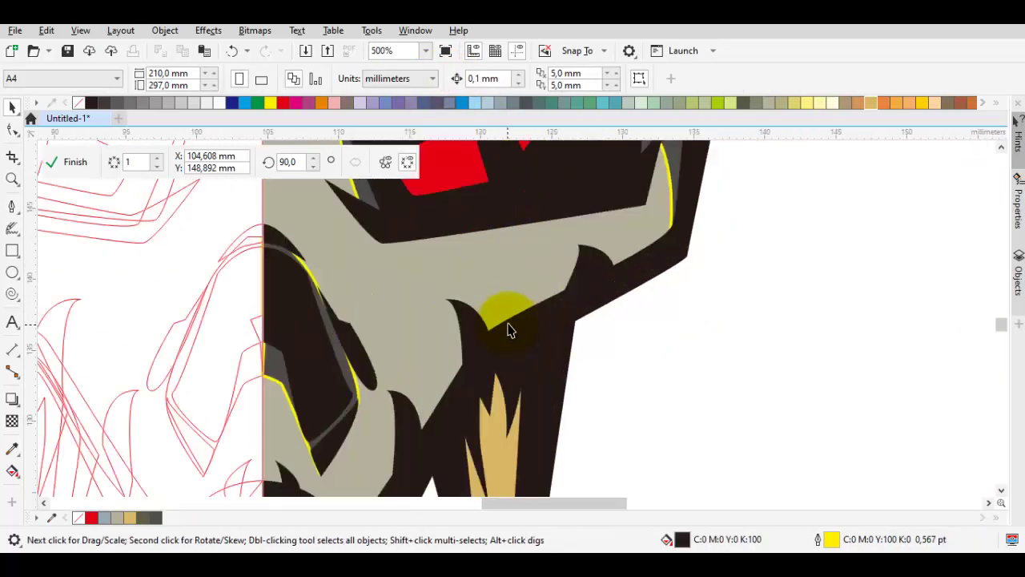
# Start a shading outline at the centre line above the mouth, running outward along the upper jaw, about 6.2 by 3.9 mm
pyautogui.press('space')
pyautogui.scroll(1, 467, 316)
pyautogui.scroll(-2, 446, 360)
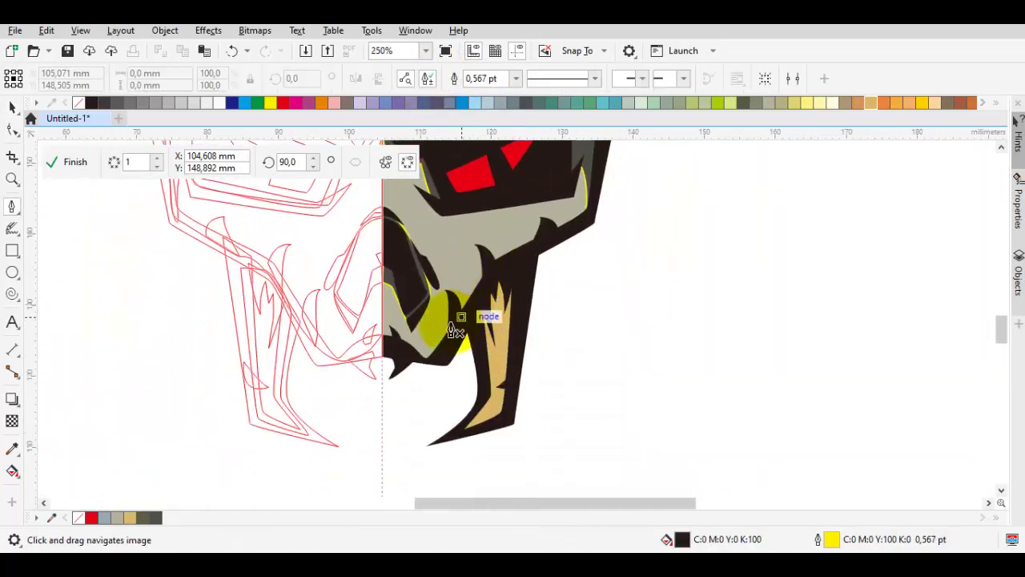
pyautogui.scroll(3, 455, 330)
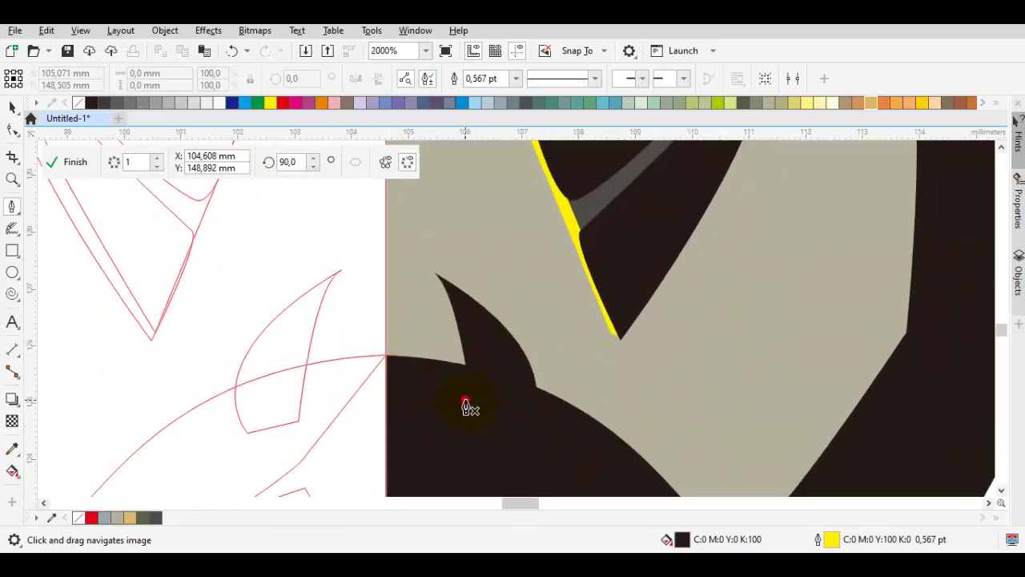
pyautogui.click(383, 272)
pyautogui.click(485, 320)
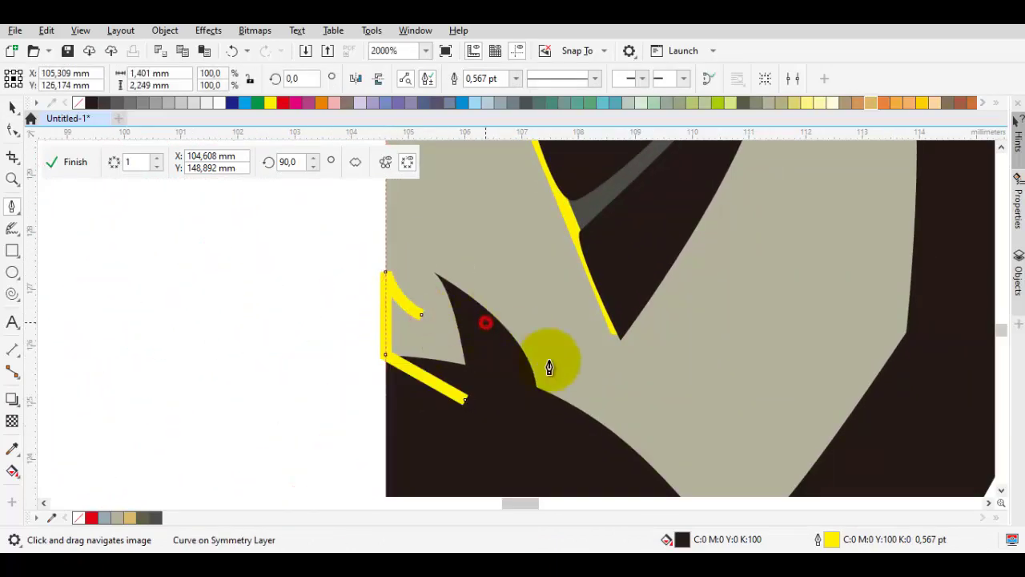
pyautogui.scroll(-1, 469, 323)
pyautogui.moveTo(559, 237); pyautogui.dragTo(471, 339)
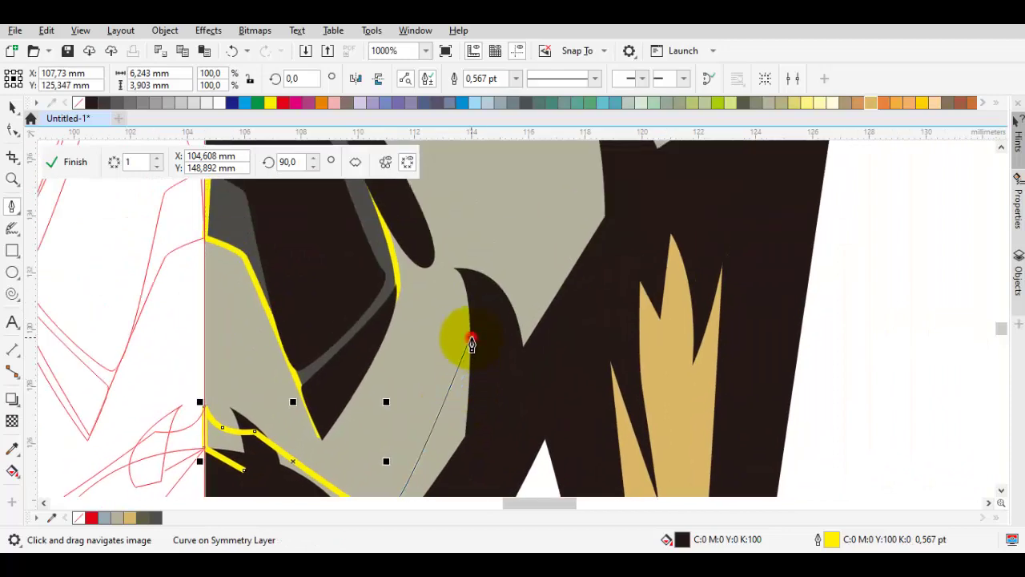
# Continue the shading outline up the cheek's lower edge and back through the black jaw border, closing it at about 23.3 by 19.9 mm
pyautogui.moveTo(549, 279); pyautogui.dragTo(447, 409)
pyautogui.click(473, 390)
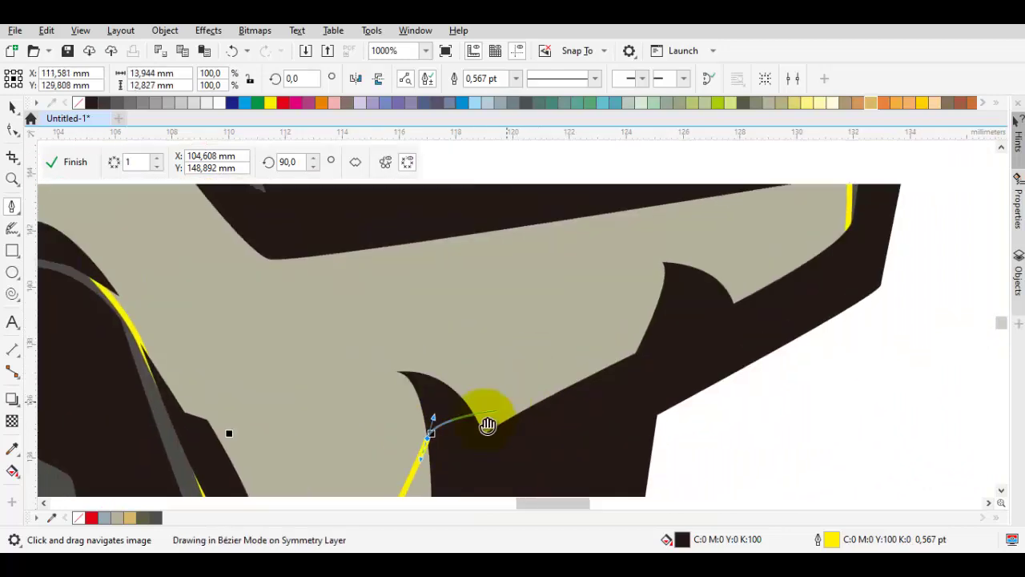
pyautogui.moveTo(673, 329); pyautogui.dragTo(618, 313)
pyautogui.moveTo(575, 373); pyautogui.dragTo(638, 273)
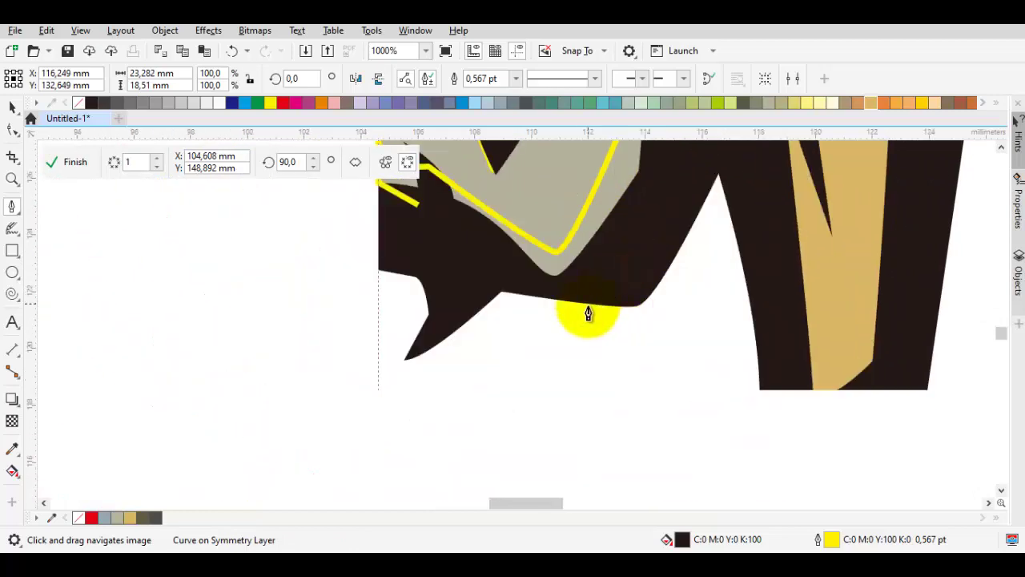
pyautogui.moveTo(484, 274); pyautogui.dragTo(417, 208)
pyautogui.scroll(-5, 417, 208)
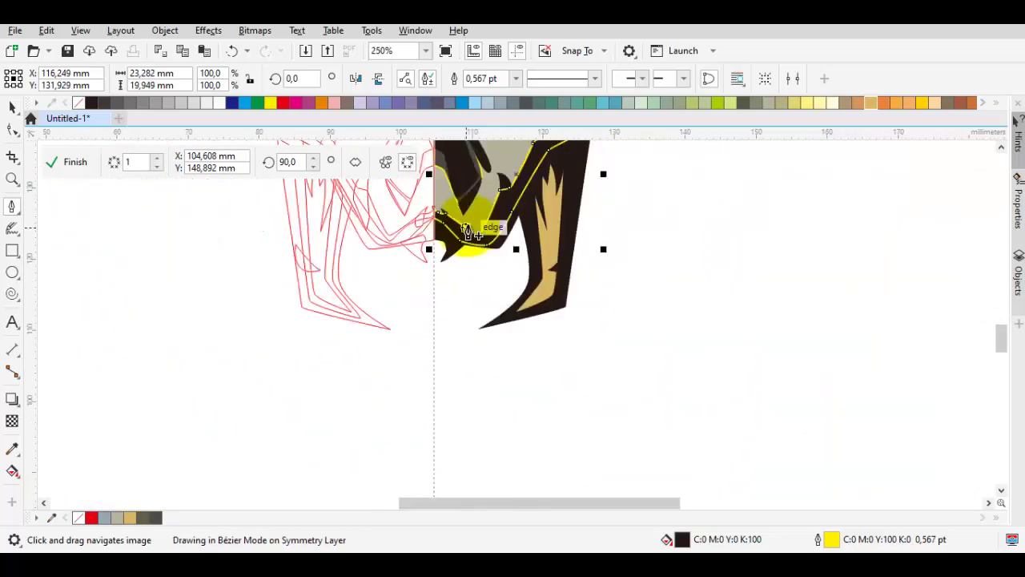
pyautogui.scroll(2, 469, 229)
# Weld the cheek shading to the existing dark grey shading shape and remove the yellow outlines from all shapes
pyautogui.press('space')
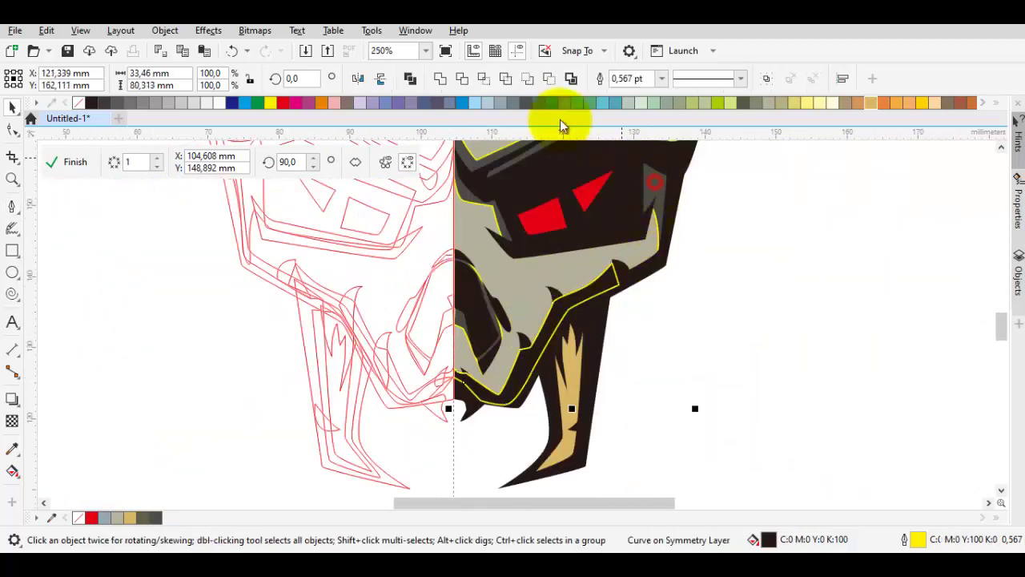
pyautogui.click(458, 80)
pyautogui.click(721, 328)
pyautogui.hotkey('ctrl', 'a')
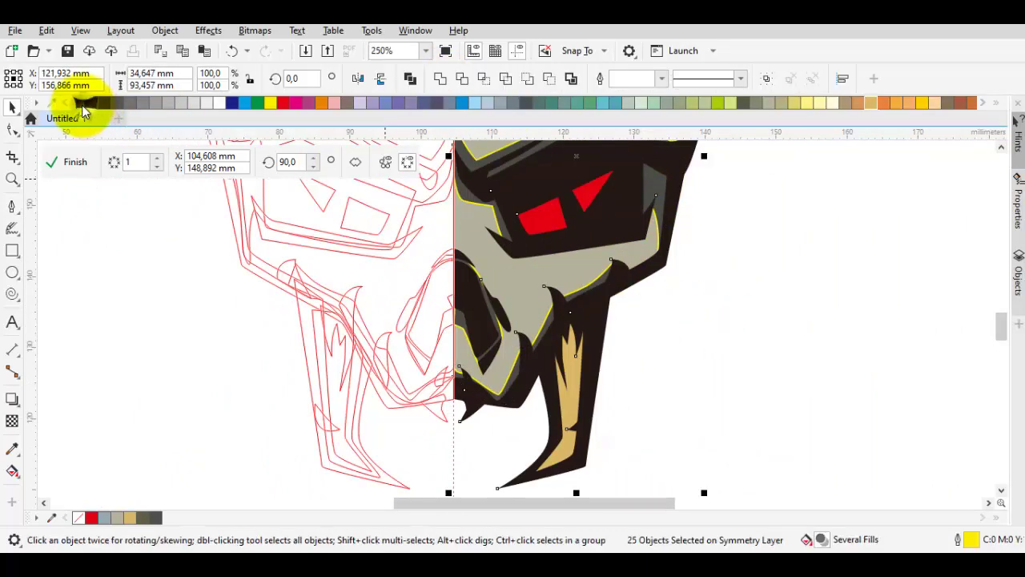
# Start a highlight outline beneath the brow ridge, curving outward to a sharp notch near its outer end, about 19 mm wide
pyautogui.scroll(-3, 889, 326)
pyautogui.scroll(5, 719, 295)
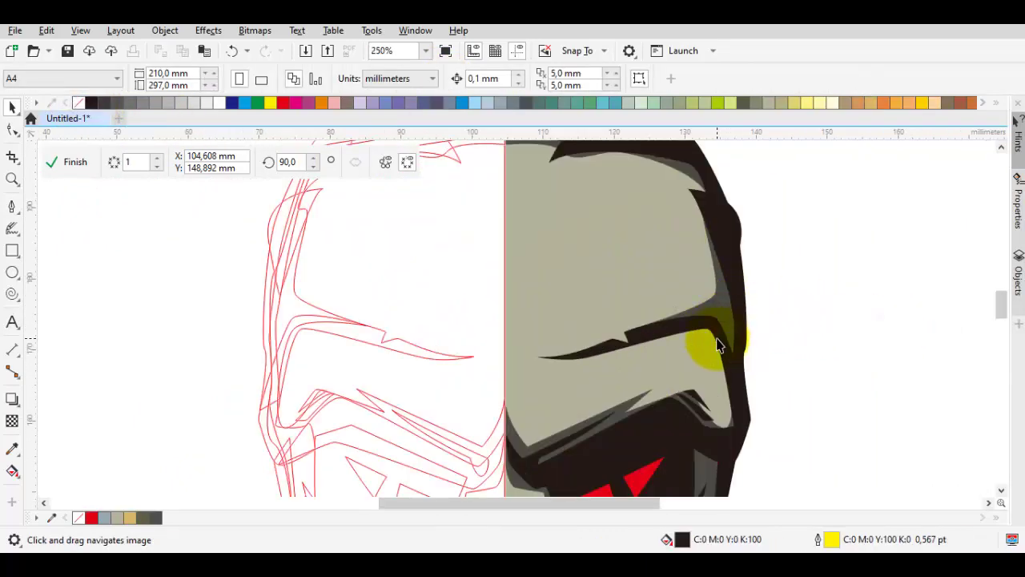
pyautogui.scroll(2, 713, 358)
pyautogui.press('F5')
pyautogui.scroll(2, 666, 339)
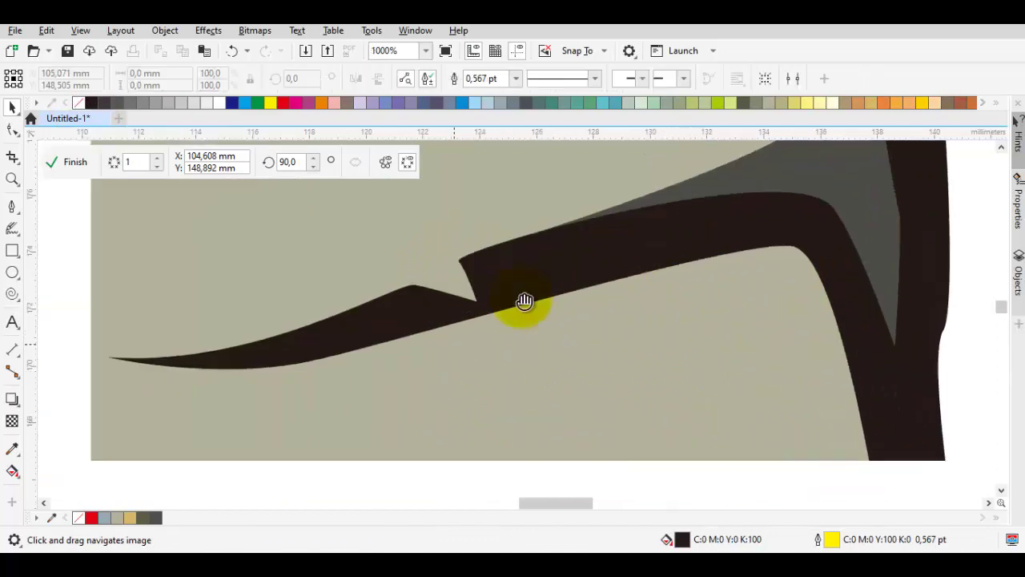
pyautogui.click(354, 320)
pyautogui.hscroll(2, 481, 300)
pyautogui.click(583, 277)
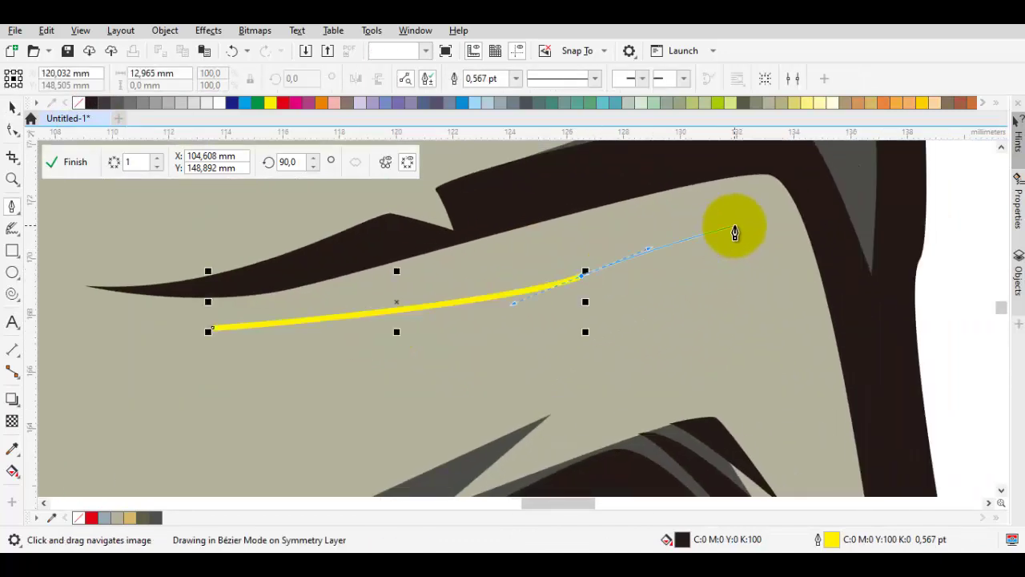
pyautogui.click(732, 226)
pyautogui.click(664, 268)
# Continue the highlight outline down beside the eye, up the outer edge and back along the brow ridge, closing it at about 22.8 by 10.9 mm
pyautogui.scroll(-2, 732, 280)
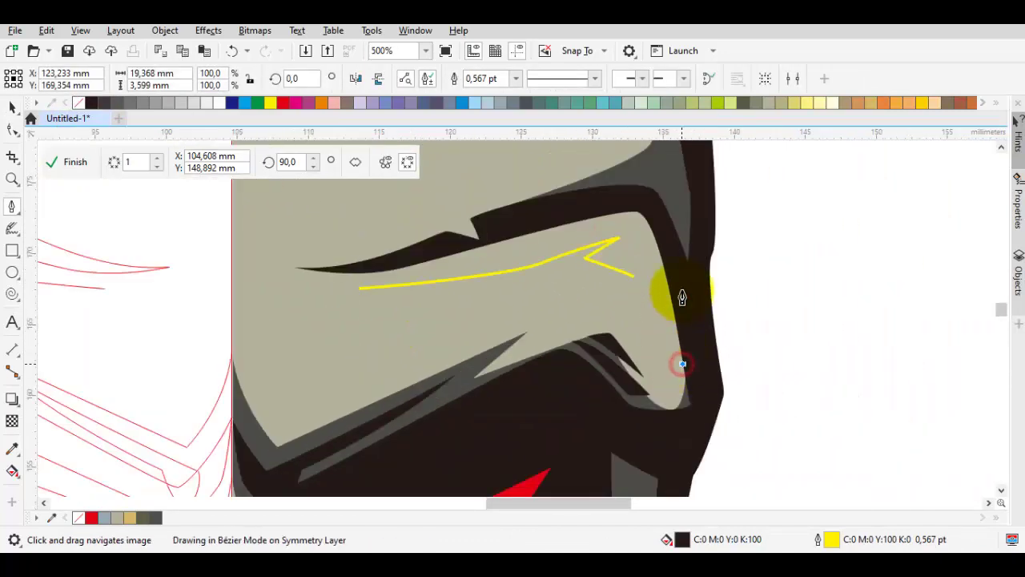
pyautogui.click(649, 218)
pyautogui.scroll(2, 649, 219)
pyautogui.hscroll(-2, 286, 286)
pyautogui.click(325, 310)
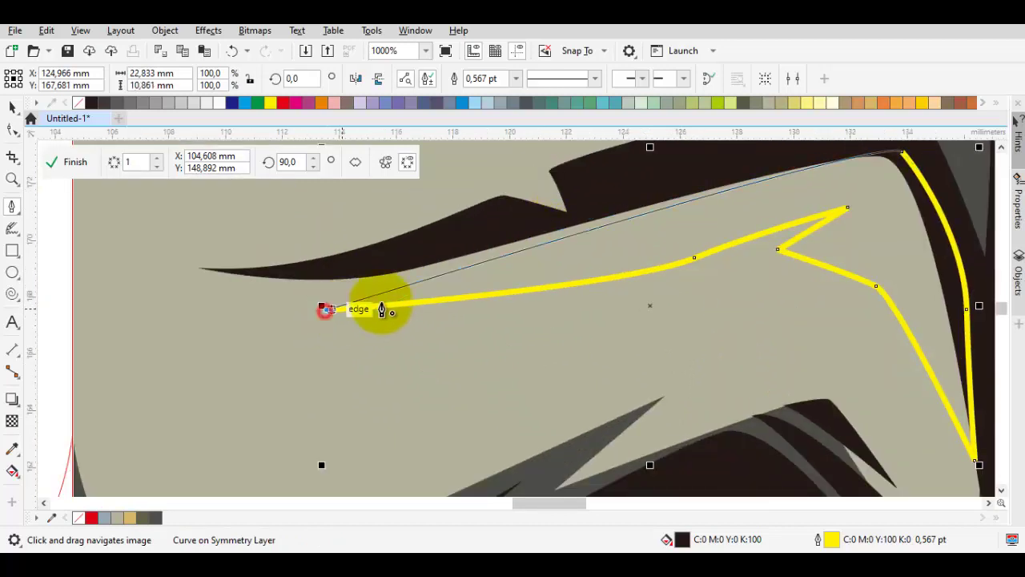
# Fill the closed under-brow highlight with 10% black light grey (C:0 M:0 Y:0 K:10)
pyautogui.press('i')
pyautogui.click(561, 263)
pyautogui.press('space')
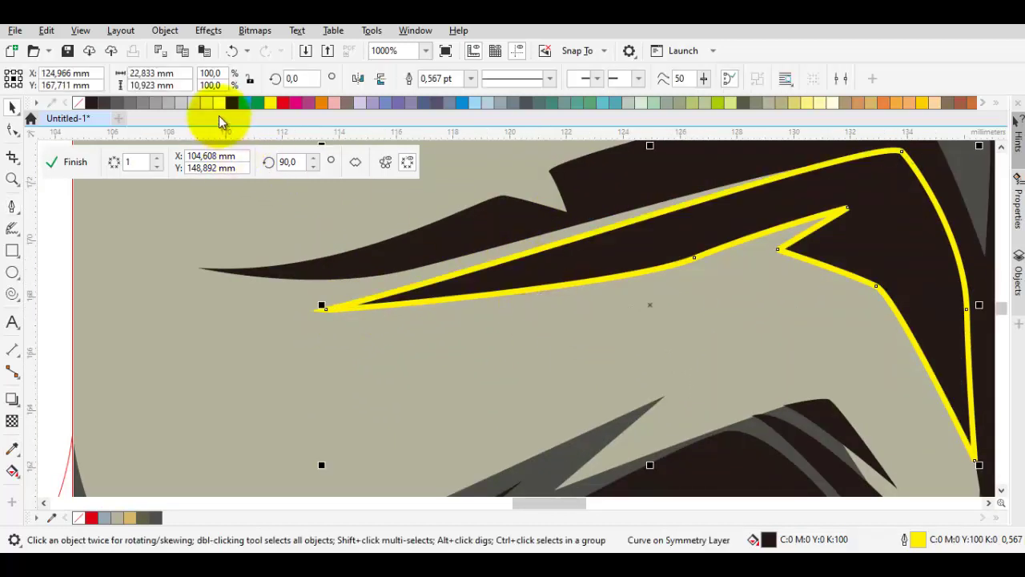
pyautogui.click(207, 103)
# Order the light grey highlight directly in front of the khaki face shape and remove its yellow outline
pyautogui.rightClick(622, 233)
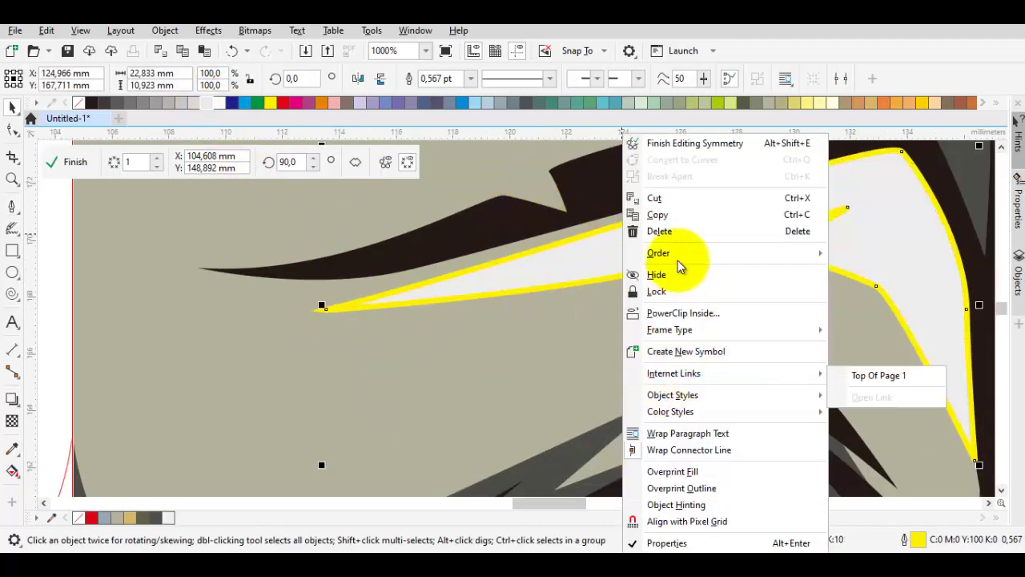
pyautogui.moveTo(672, 253)
pyautogui.click(889, 365)
pyautogui.click(598, 349)
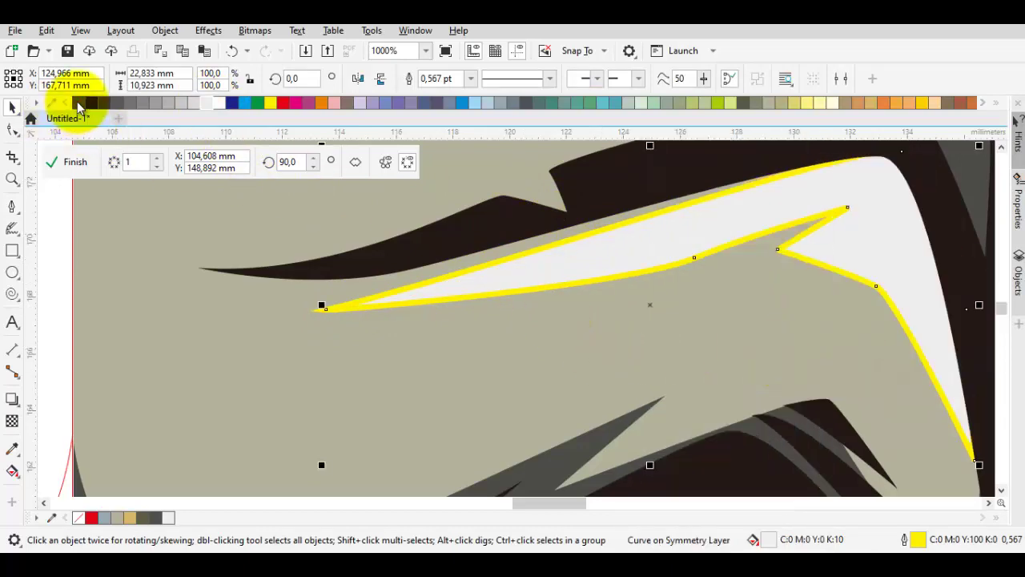
pyautogui.scroll(-6, 446, 270)
pyautogui.click(579, 284)
# Start a nose-bridge highlight outline on the centre line between the eyes, with a curved upper edge and straight centre side, about 2.9 by 5.7 mm
pyautogui.scroll(4, 411, 411)
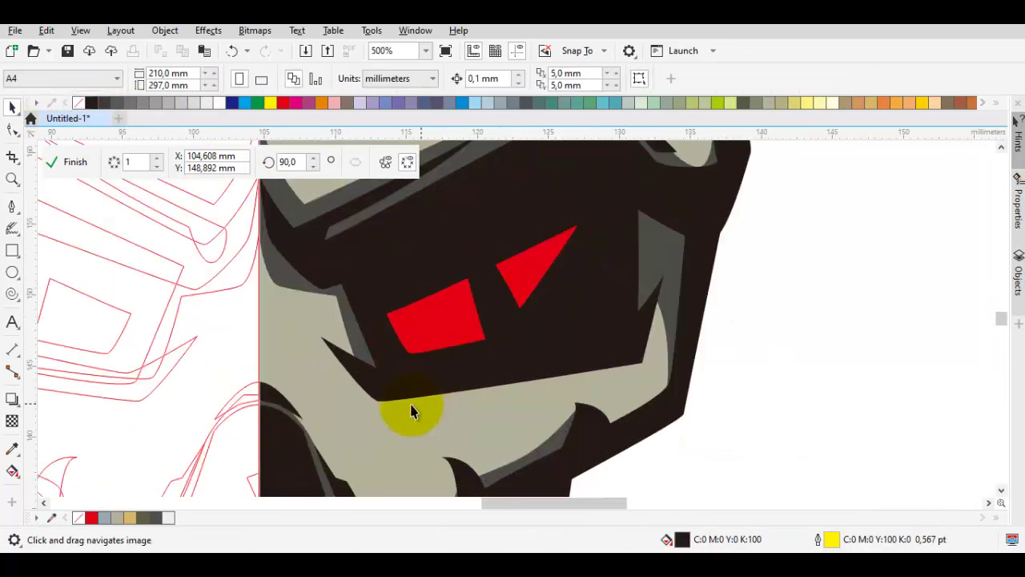
pyautogui.scroll(2, 469, 297)
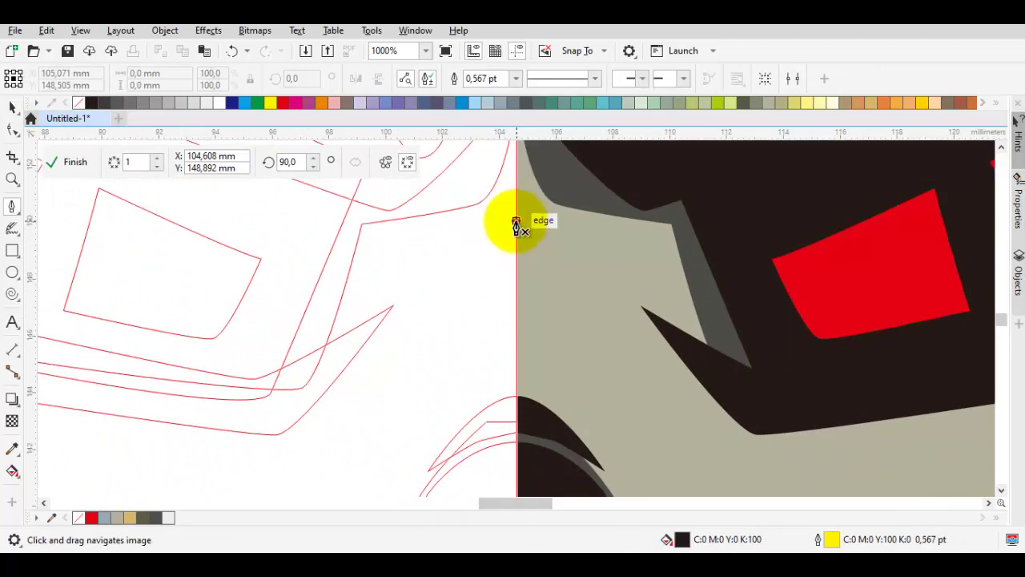
pyautogui.click(516, 223)
pyautogui.click(598, 347)
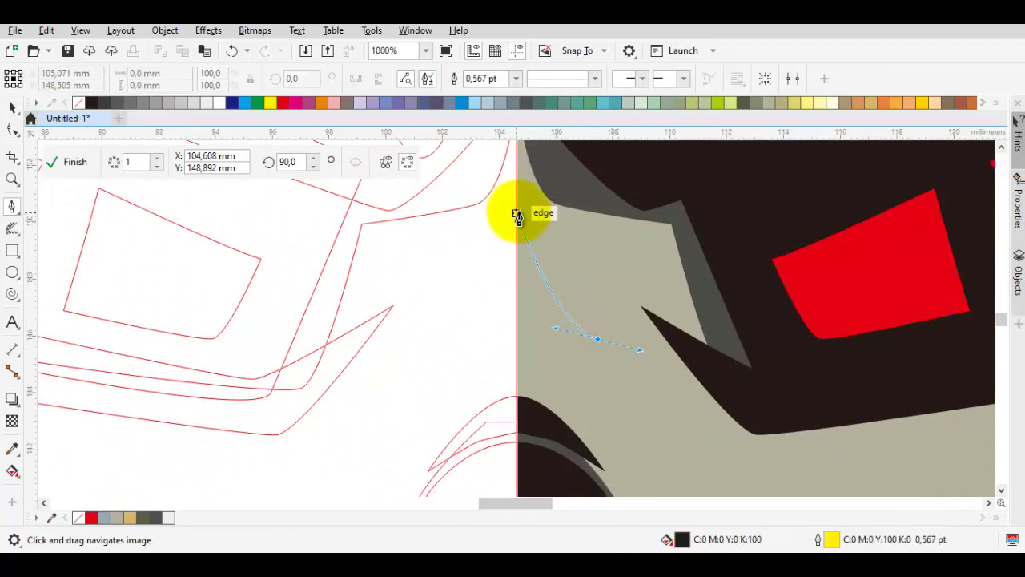
pyautogui.moveTo(510, 366); pyautogui.dragTo(508, 256)
pyautogui.click(516, 260)
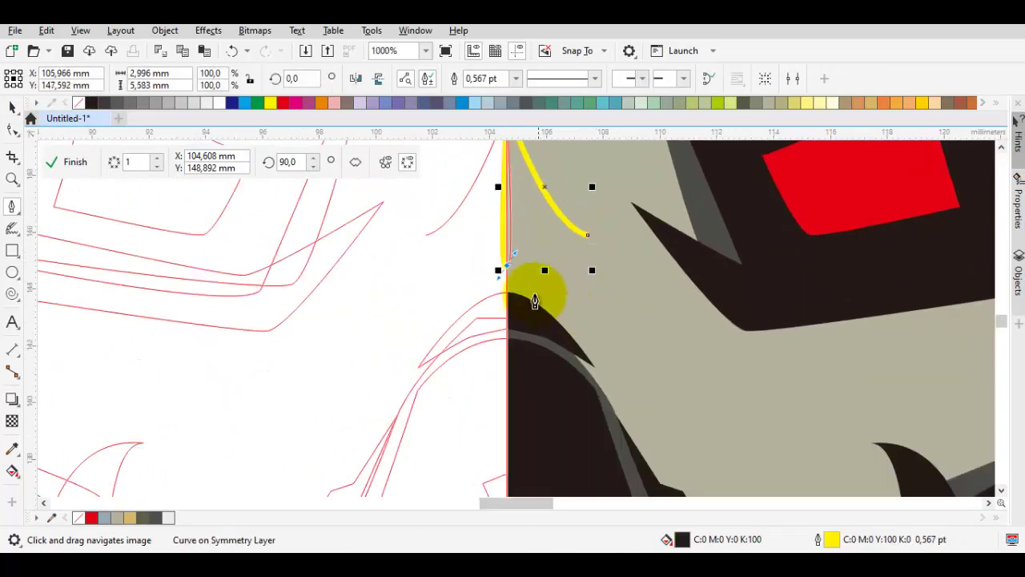
# Continue the nose-bridge highlight outline down the cheek, out to a point under the eye, and back up to close it at the bridge
pyautogui.hscroll(4, 510, 270)
pyautogui.scroll(-4, 504, 251)
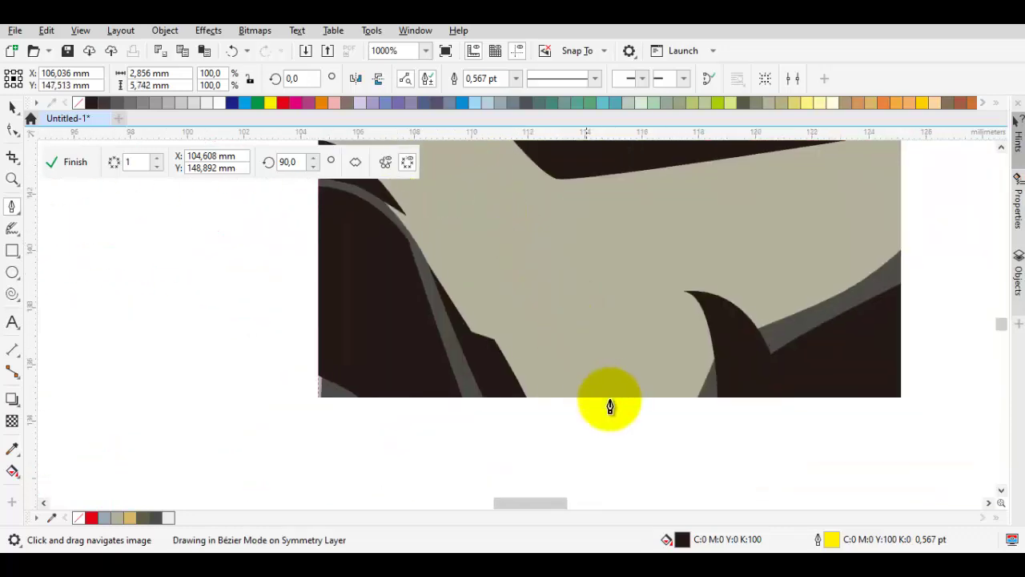
pyautogui.scroll(5, 574, 229)
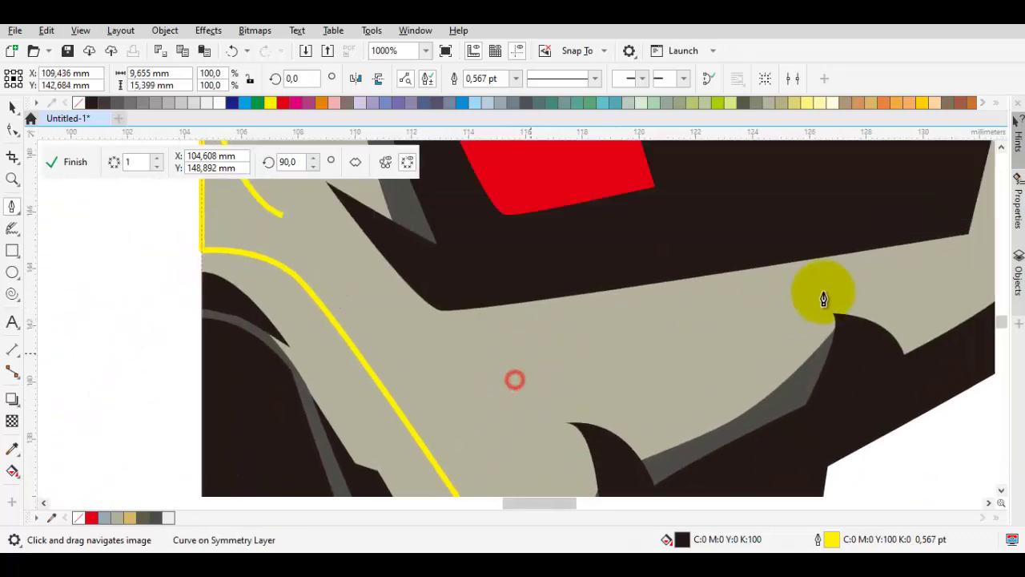
pyautogui.hscroll(2, 824, 297)
pyautogui.click(366, 337)
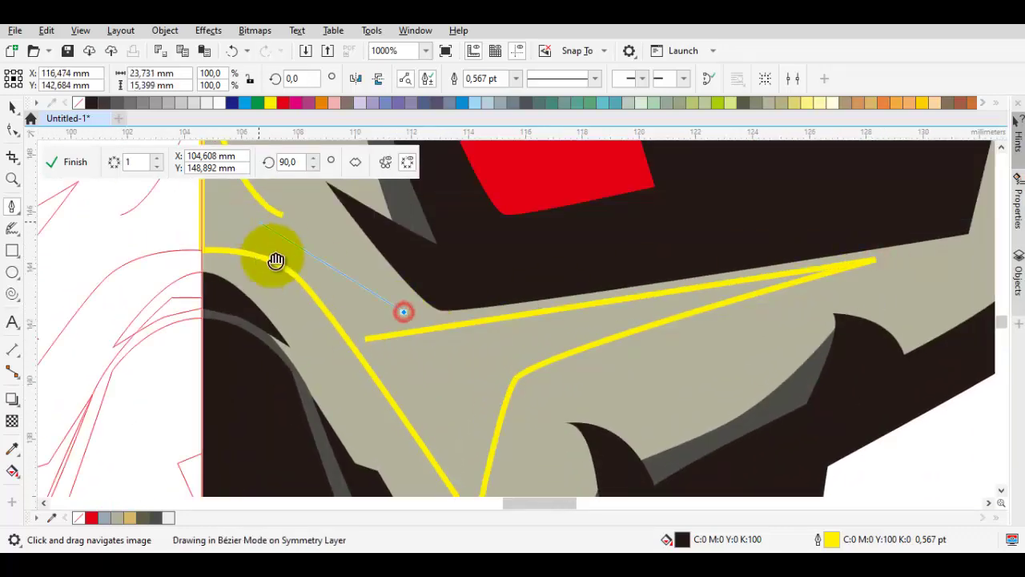
pyautogui.scroll(2, 340, 349)
pyautogui.scroll(2, 340, 348)
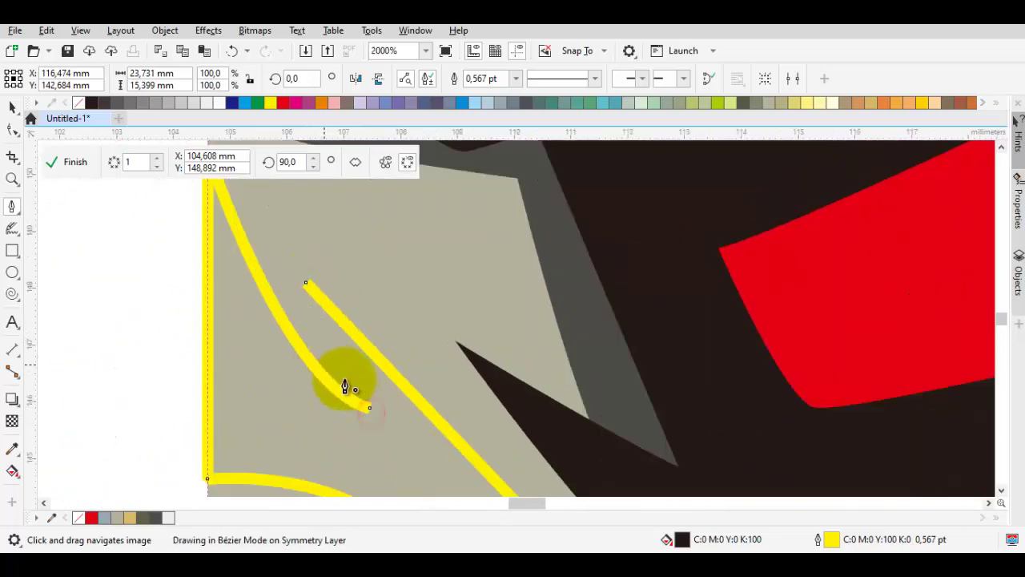
# Weld the closed nose-and-cheek highlight with the light grey brow highlight so it takes the same fill without outline
pyautogui.scroll(-6, 345, 387)
pyautogui.press('space')
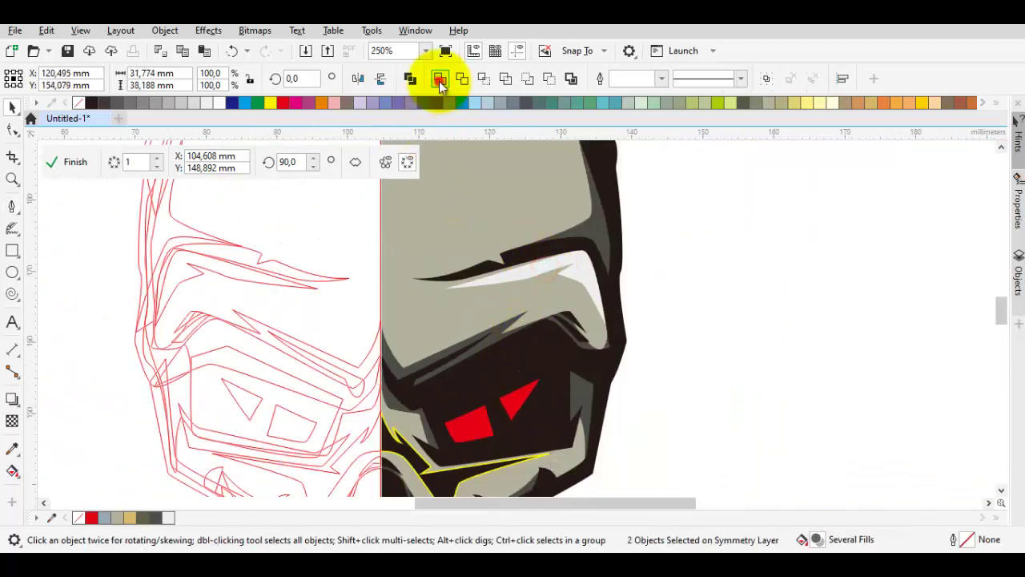
pyautogui.click(440, 80)
pyautogui.scroll(-1, 513, 272)
pyautogui.press('space')
pyautogui.scroll(2, 487, 291)
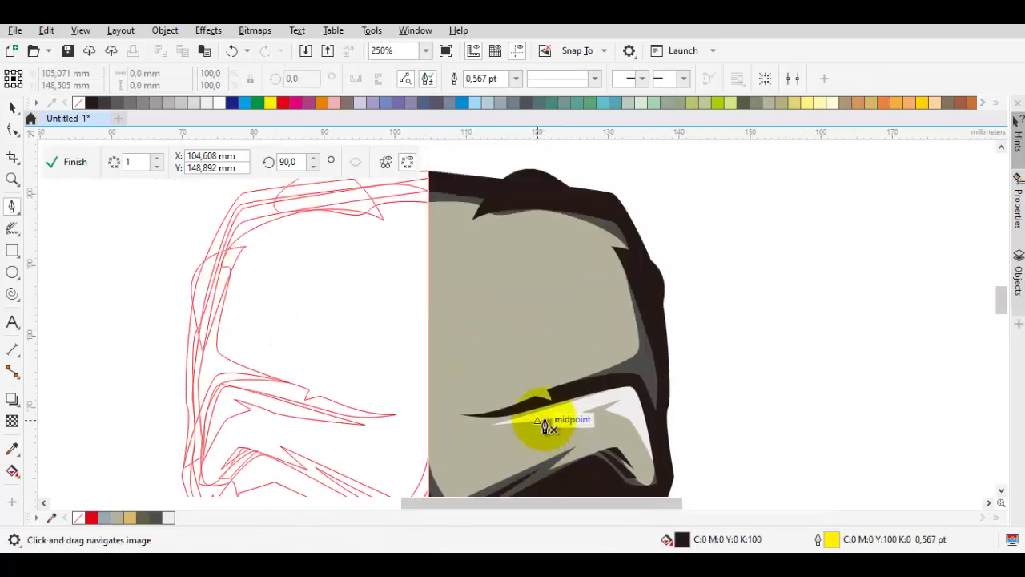
# Start a shadow outline on the tan jaw with one long curve rising along its middle, about 1.3 by 8.1 mm
pyautogui.scroll(-2, 526, 407)
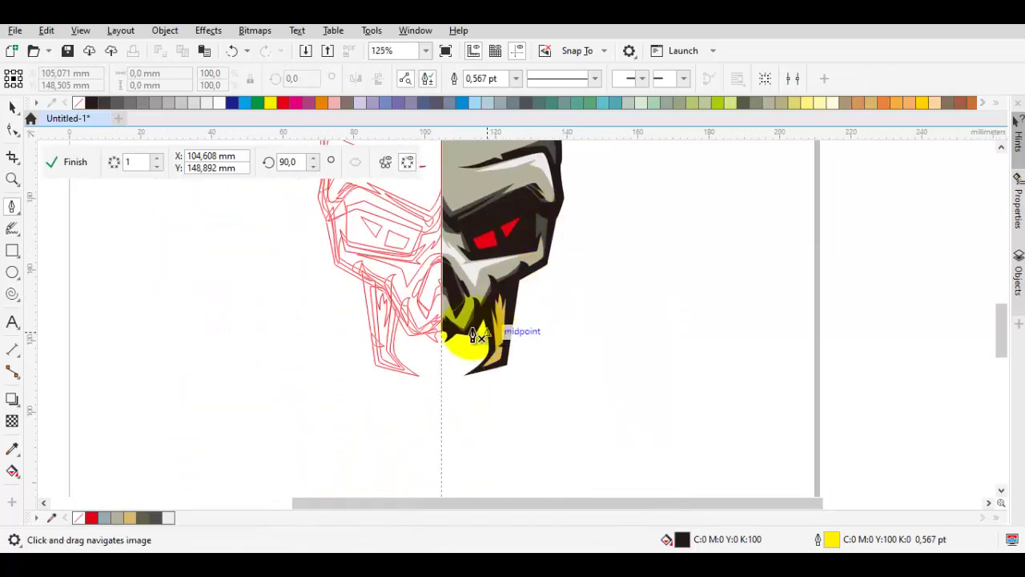
pyautogui.scroll(6, 498, 327)
pyautogui.scroll(-2, 588, 366)
pyautogui.scroll(2, 563, 375)
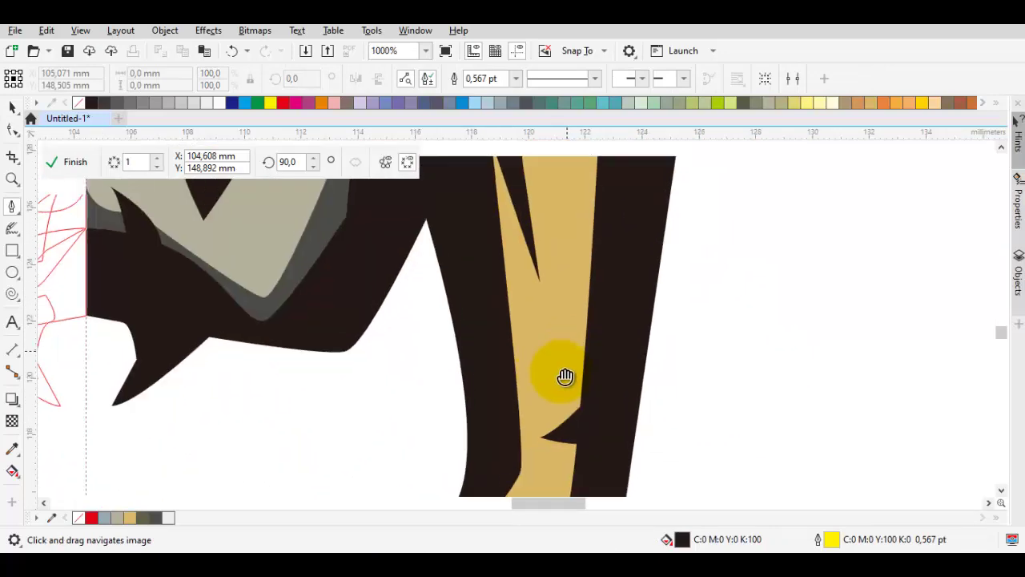
pyautogui.moveTo(562, 394); pyautogui.dragTo(574, 374)
pyautogui.scroll(-1, 574, 374)
pyautogui.scroll(1, 575, 402)
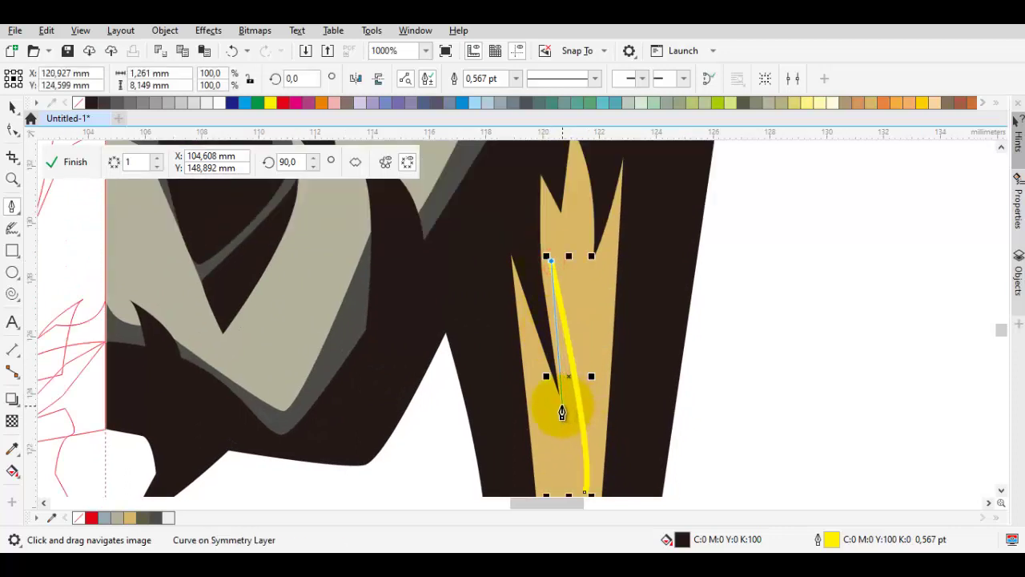
# Continue the jaw shadow outline in a zigzag toward the inner edge of the tan shape, reaching about 2.0 by 9.0 mm
pyautogui.scroll(-1, 513, 304)
pyautogui.scroll(1, 537, 344)
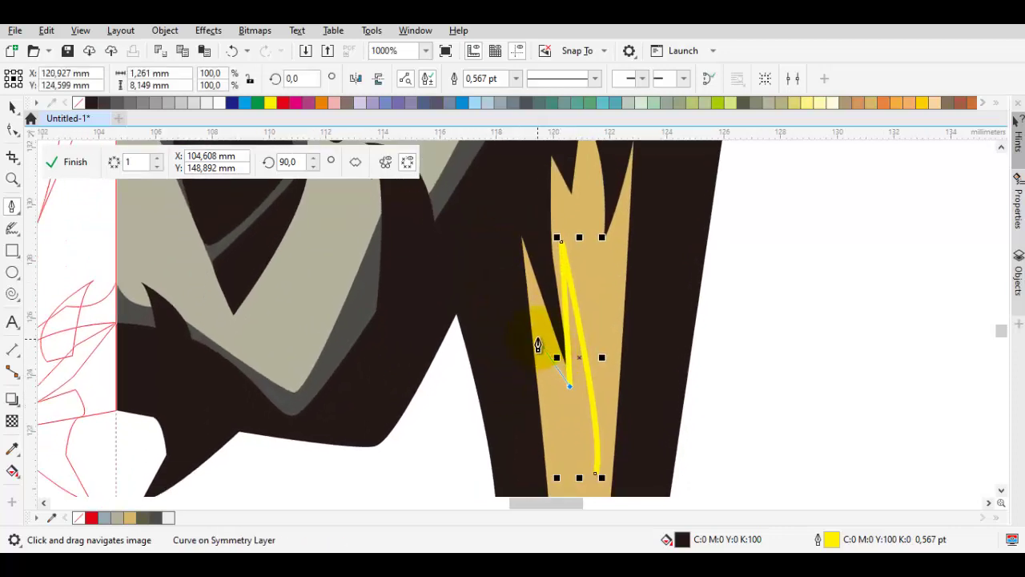
pyautogui.scroll(-1, 543, 410)
pyautogui.scroll(1, 552, 384)
pyautogui.scroll(-1, 550, 385)
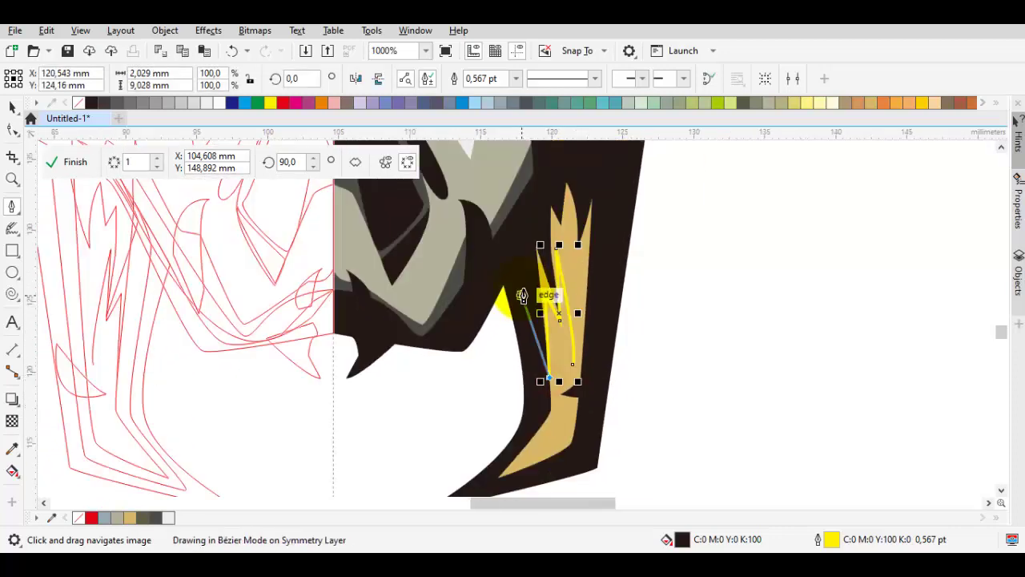
# Carry the jaw shadow outline around the top and outer side of the tan shape and close it at about 5.9 by 15.7 mm
pyautogui.moveTo(508, 279); pyautogui.dragTo(509, 264)
pyautogui.moveTo(574, 199); pyautogui.dragTo(596, 210)
pyautogui.scroll(1, 607, 356)
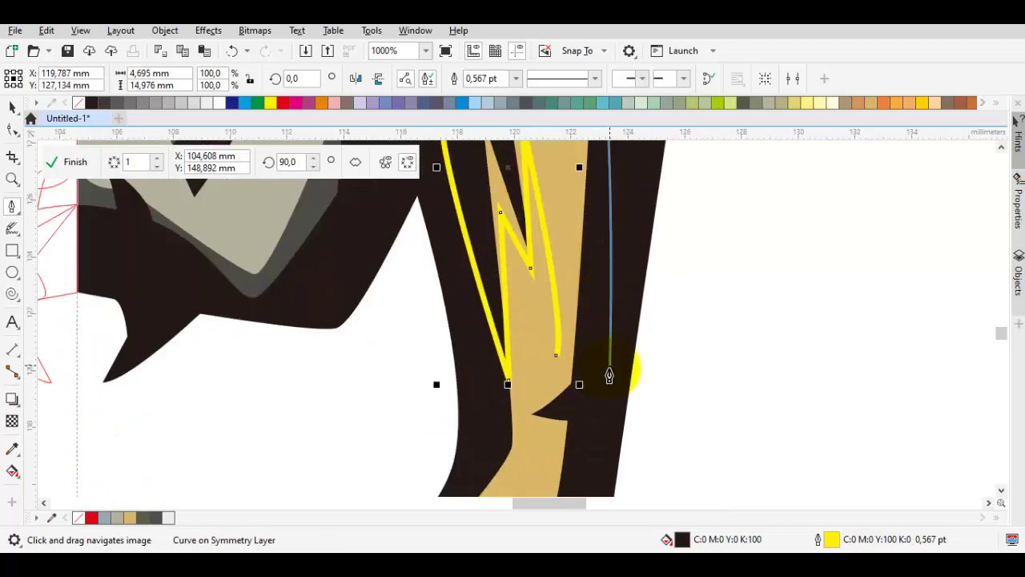
pyautogui.scroll(1, 558, 398)
pyautogui.click(568, 403)
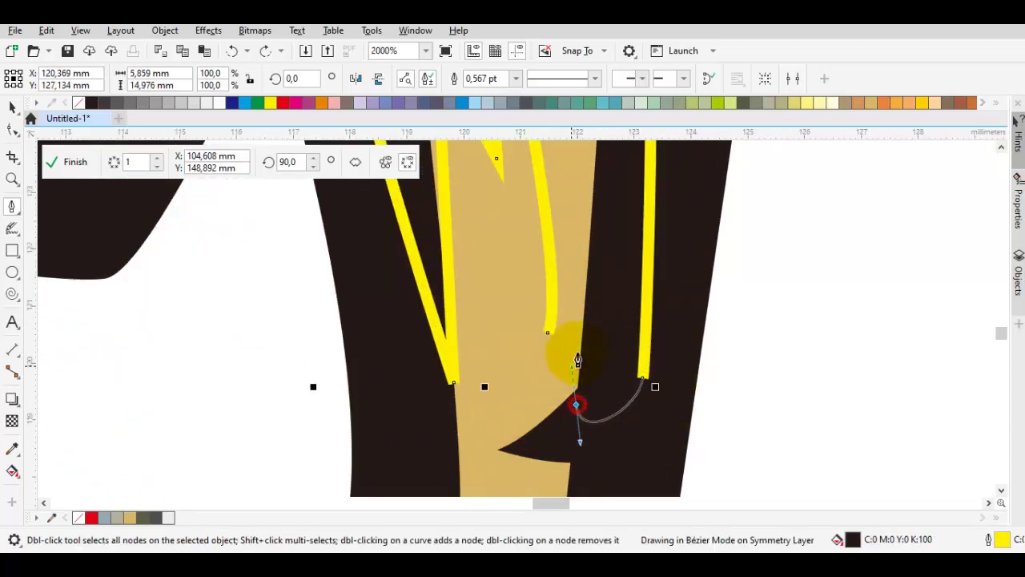
pyautogui.click(565, 338)
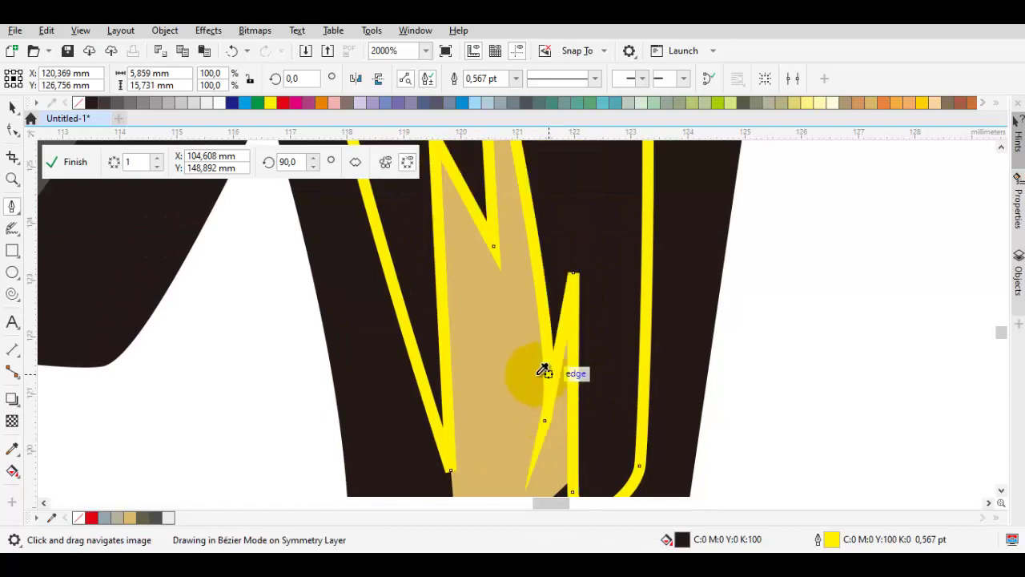
# Sample the jaw's tan colour, darken it to brown C:49 M:53 Y:89 K:2, and fill the jaw shadow with it
pyautogui.press('i')
pyautogui.click(505, 367)
pyautogui.doubleClick(712, 538)
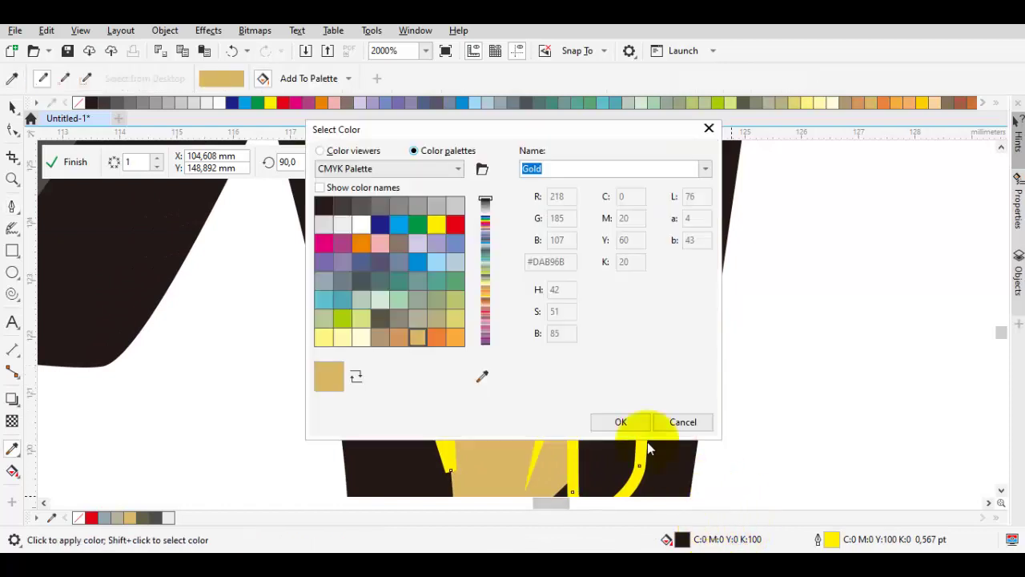
pyautogui.click(336, 151)
pyautogui.moveTo(405, 228)
pyautogui.mouseDown()
pyautogui.moveTo(413, 244)
pyautogui.moveTo(388, 258)
pyautogui.moveTo(409, 256)
pyautogui.mouseUp()
pyautogui.press('Return')
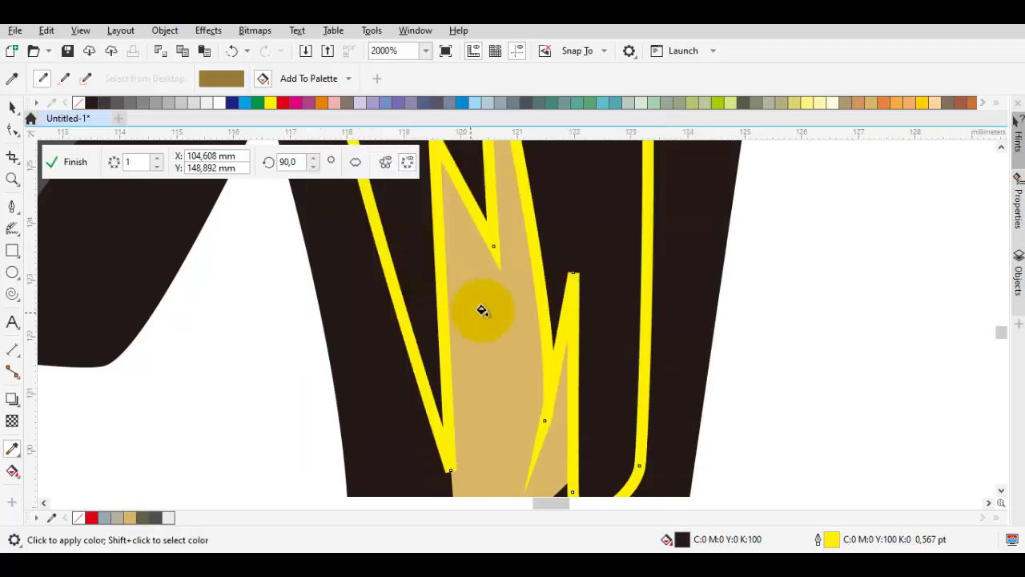
pyautogui.click(582, 209)
# Order the brown jaw shadow directly in front of the tan jaw shape and remove its yellow outline
pyautogui.rightClick(583, 211)
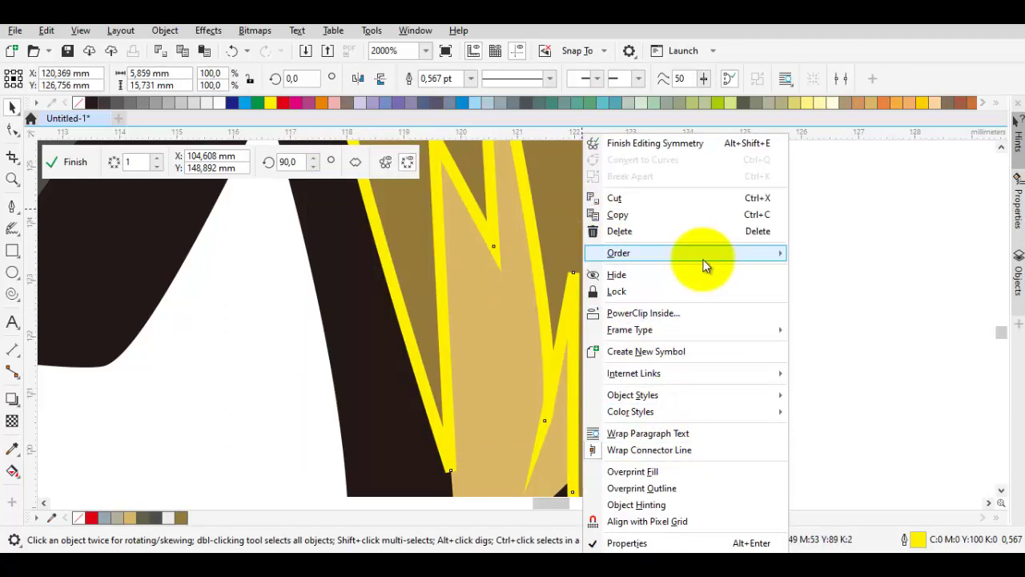
pyautogui.moveTo(702, 256)
pyautogui.click(841, 366)
pyautogui.click(497, 359)
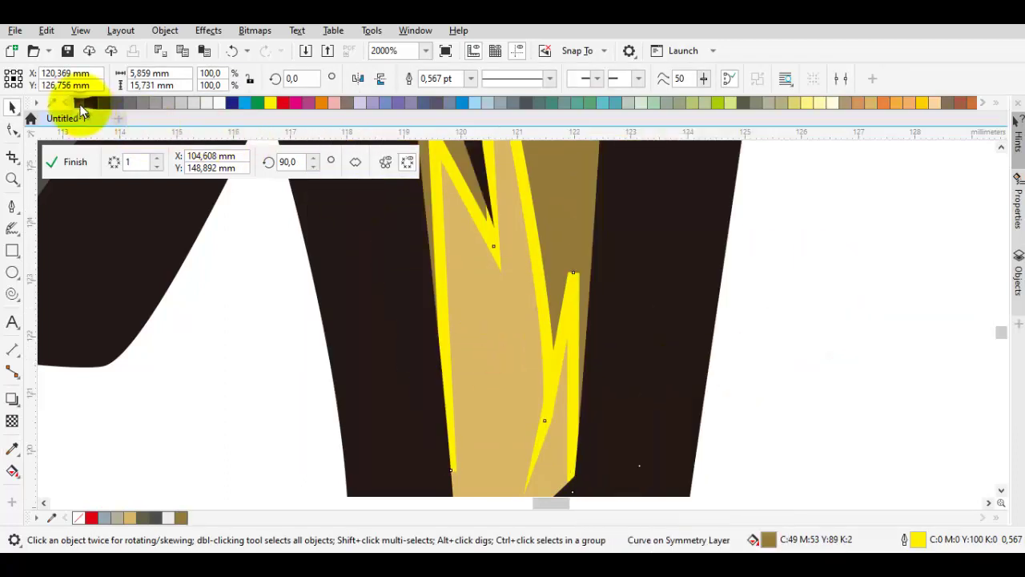
pyautogui.rightClick(80, 104)
# Darken the jaw shadow's uniform fill to C:58 M:60 Y:100 K:14 (#7C6736)
pyautogui.press('F3')
pyautogui.press('F3')
pyautogui.press('F3')
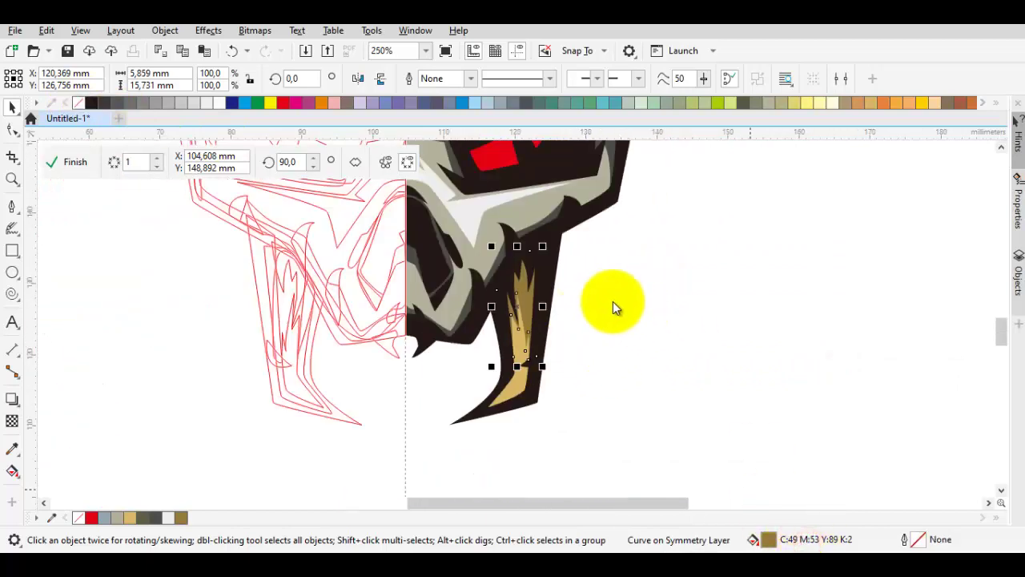
pyautogui.hotkey('shift', 'F11')
pyautogui.moveTo(394, 269); pyautogui.dragTo(403, 269)
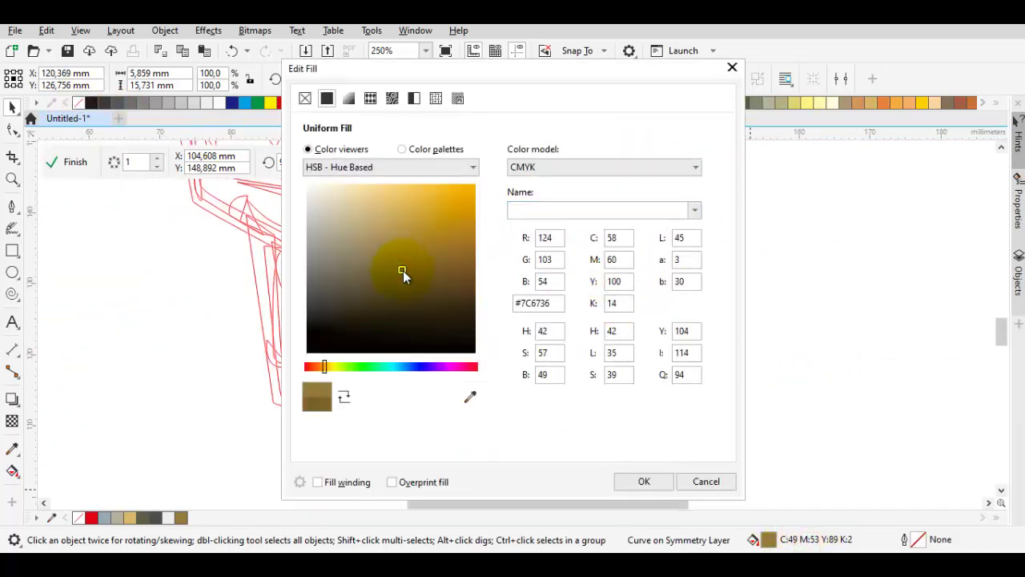
pyautogui.press('Return')
# Draw a closed pointed highlight along the lower tip of the tan jaw, about 5.8 by 4.9 mm, and fill it white
pyautogui.scroll(-1, 536, 427)
pyautogui.scroll(1, 558, 334)
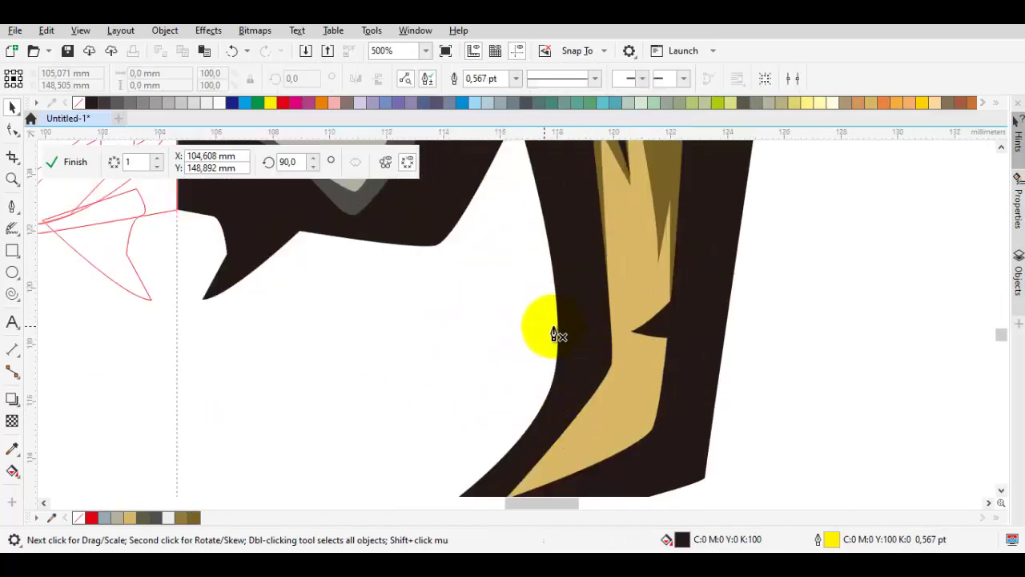
pyautogui.click(596, 244)
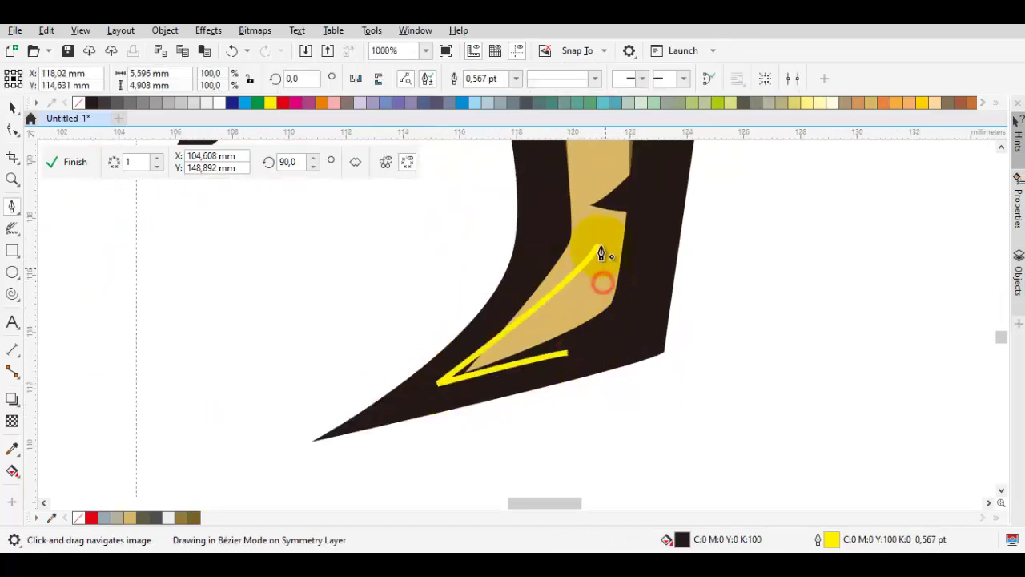
# Order the white highlight directly in front of the tan jaw shape and remove its yellow outline
pyautogui.rightClick(584, 293)
pyautogui.moveTo(683, 253)
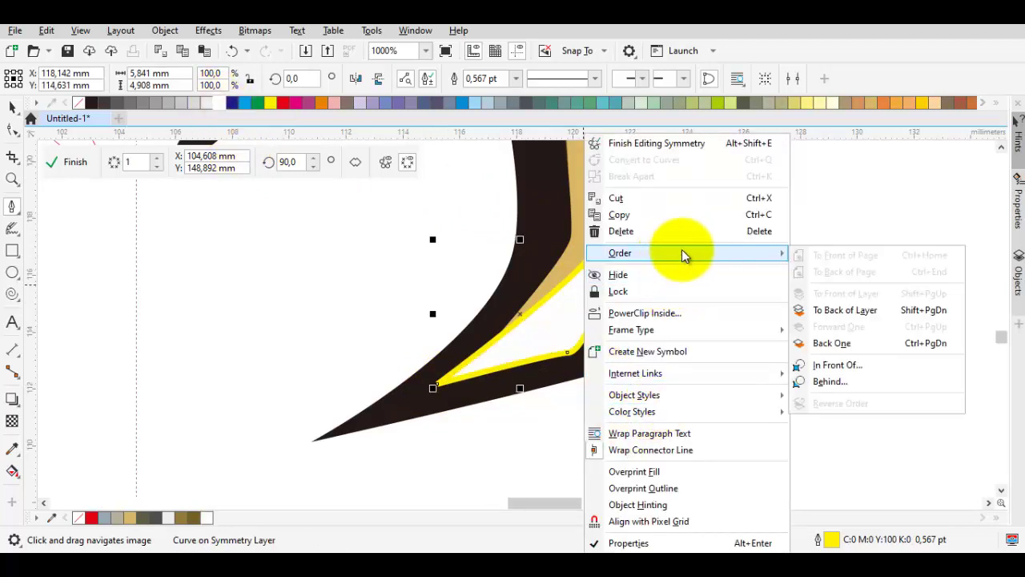
pyautogui.click(833, 365)
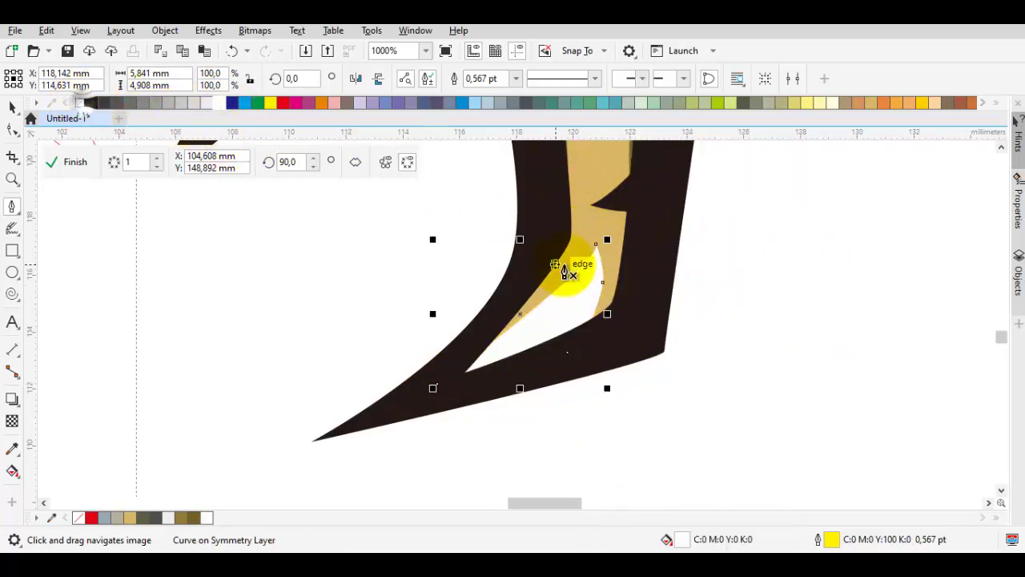
# Reshape the white jaw highlight by moving its upper node about 0.98 mm up and outward toward the jaw's outer edge
pyautogui.press('F10')
pyautogui.click(606, 239)
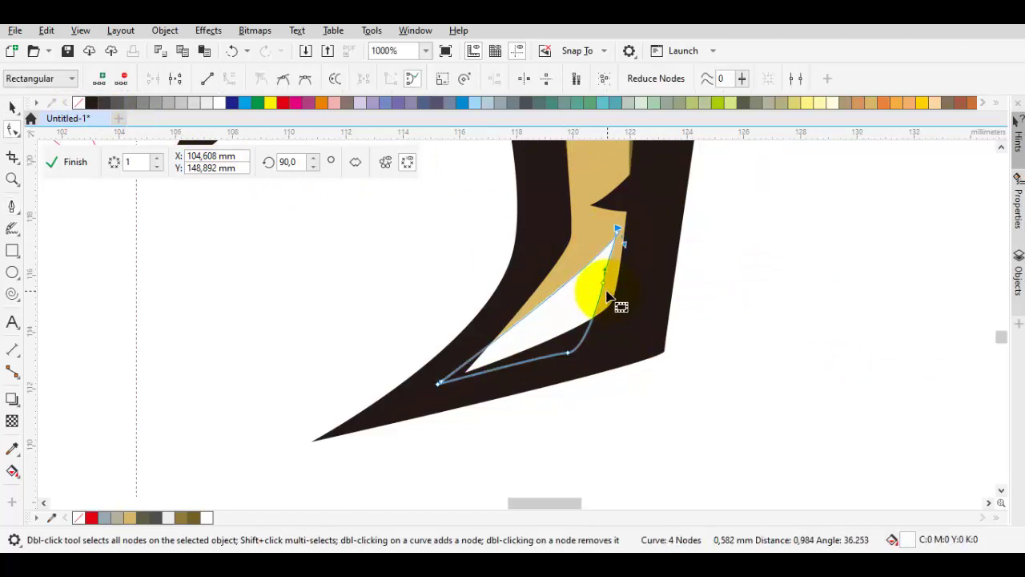
pyautogui.press('Escape')
# Examine the coloured skull half from the jaw up to the forehead
pyautogui.scroll(-8, 650, 344)
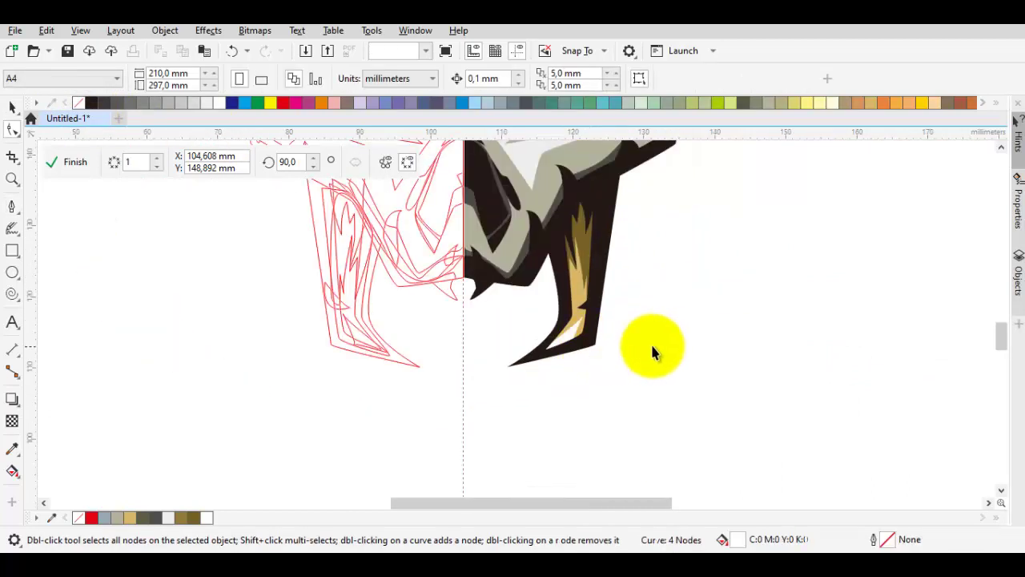
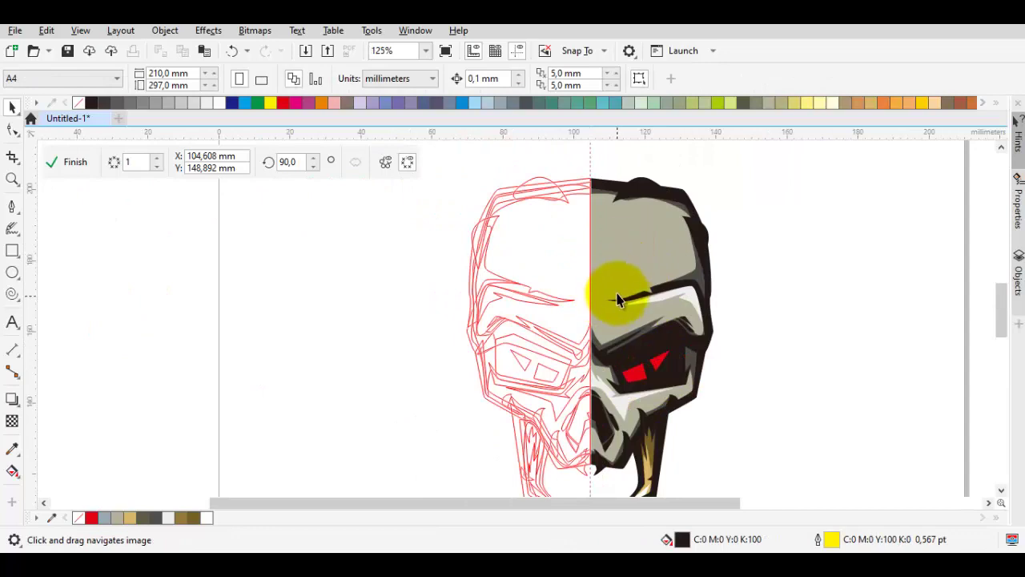
pyautogui.scroll(5, 617, 300)
pyautogui.press('space')
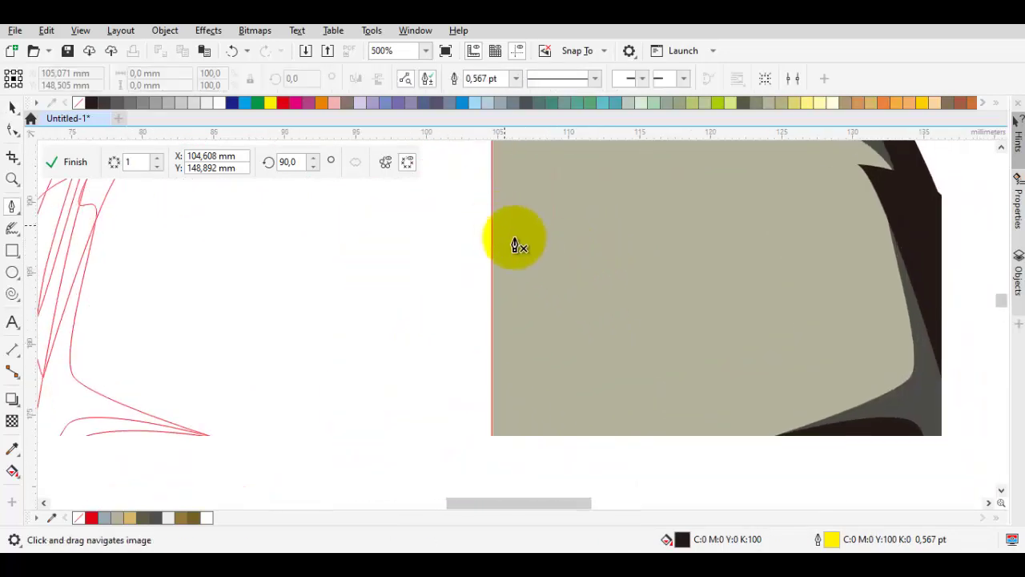
pyautogui.scroll(-5, 787, 328)
pyautogui.scroll(-3, 759, 365)
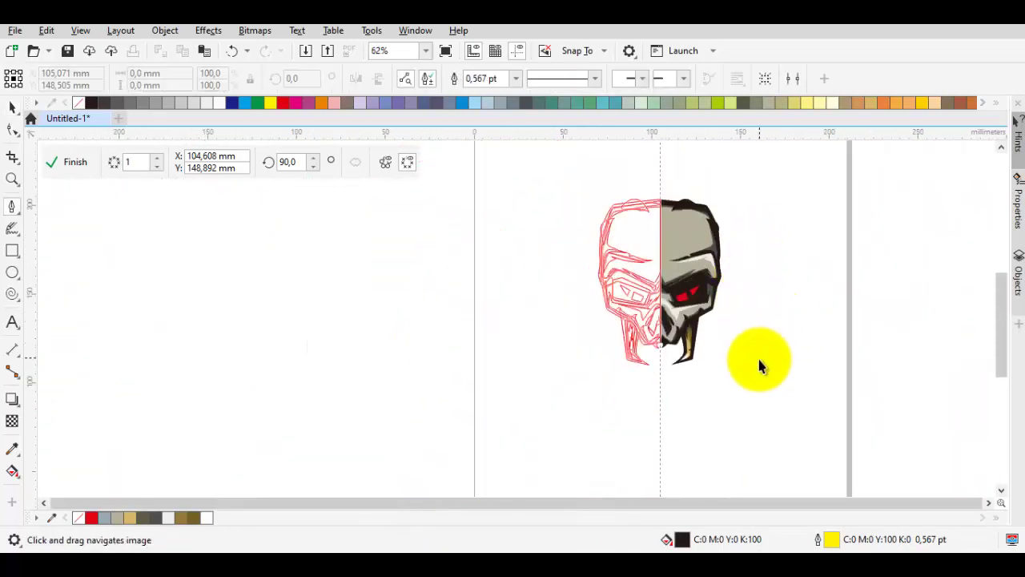
pyautogui.press('space')
pyautogui.scroll(3, 768, 370)
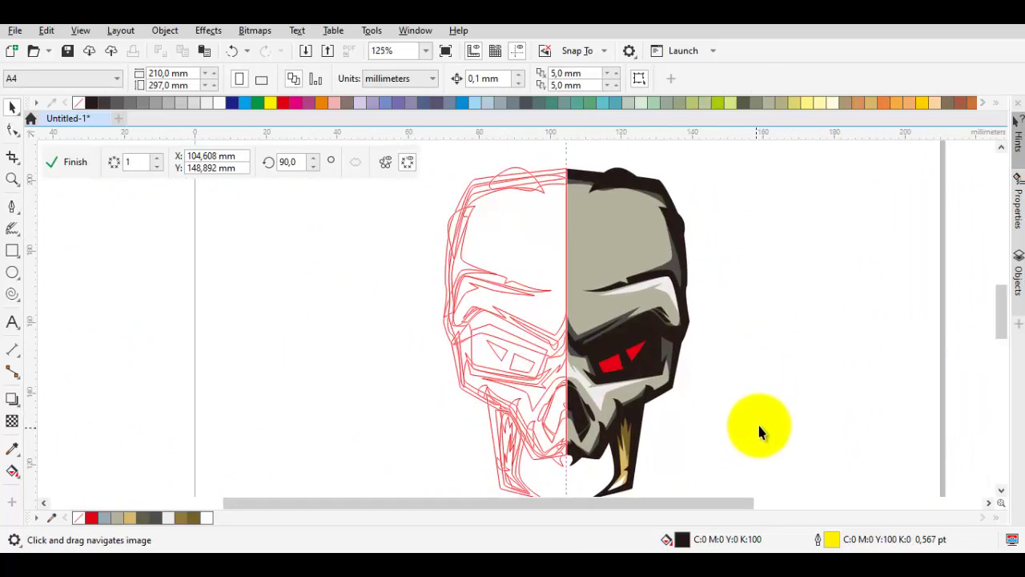
pyautogui.scroll(3, 680, 328)
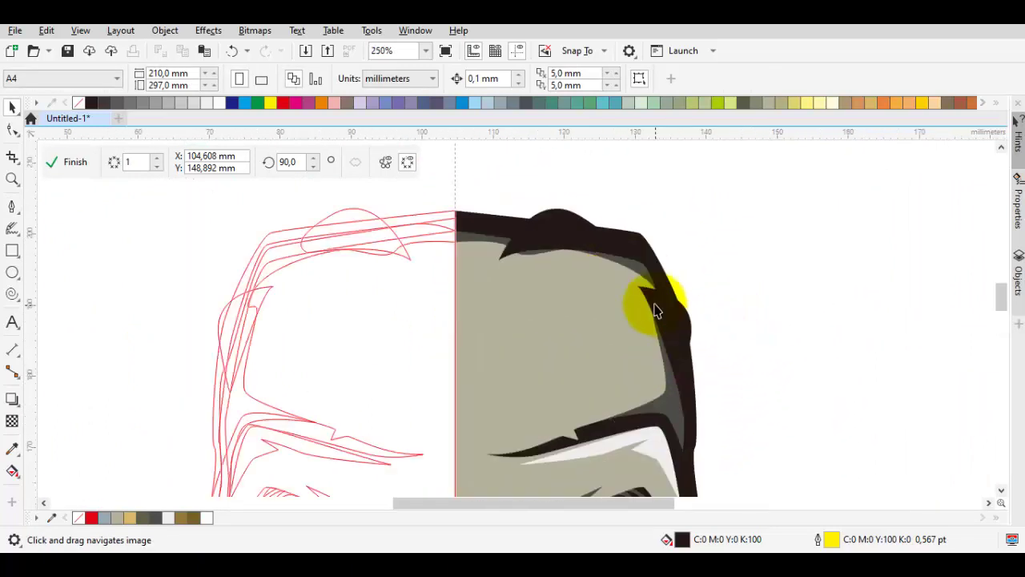
# Start a horn contour with a curve rising from the forehead, arching past the skull's upper edge and down to the temple's outer edge, about 22 by 28 mm
pyautogui.press('space')
pyautogui.scroll(3, 665, 381)
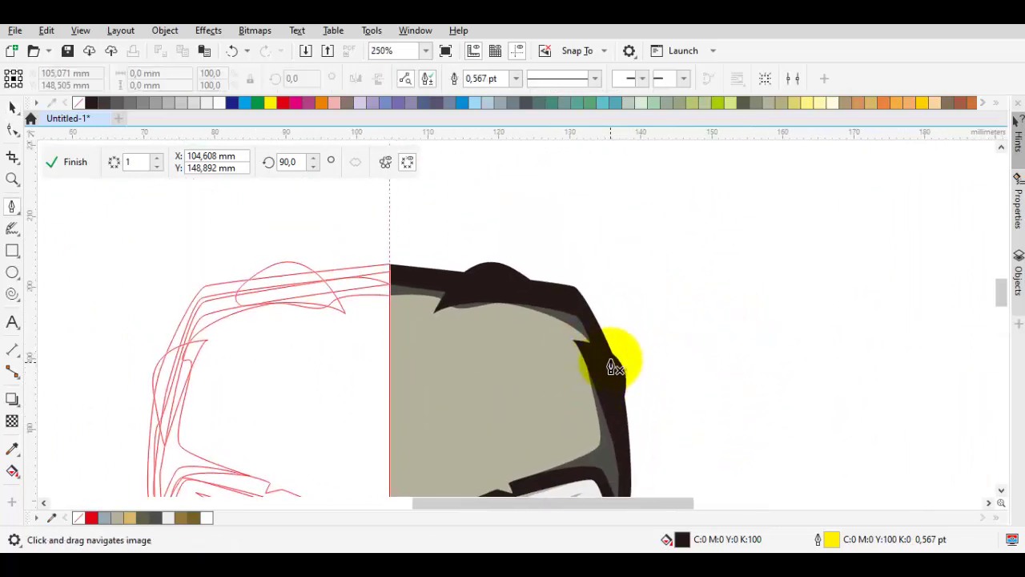
pyautogui.moveTo(630, 422); pyautogui.dragTo(613, 263)
pyautogui.scroll(-3, 475, 328)
pyautogui.moveTo(476, 328); pyautogui.dragTo(440, 400)
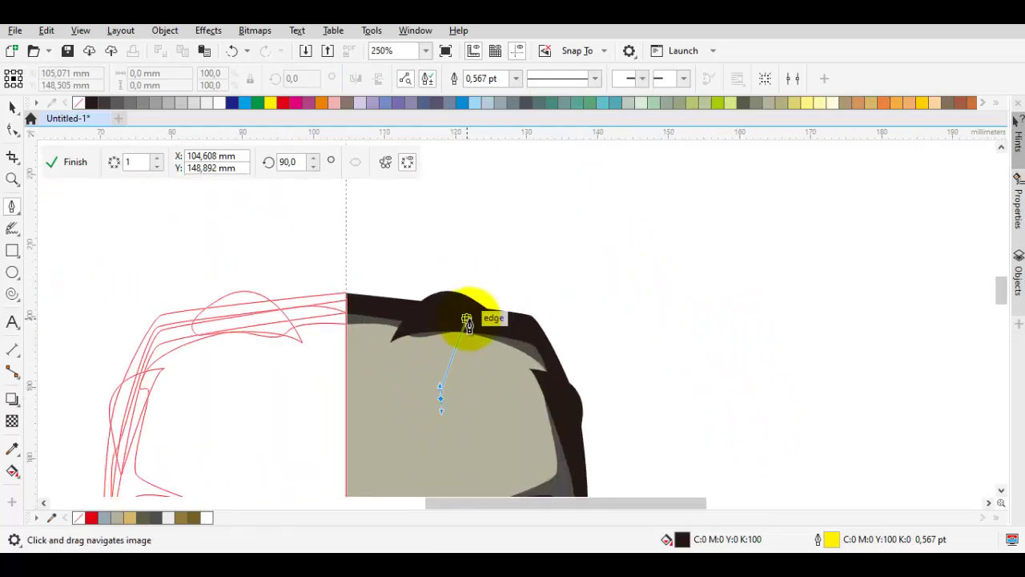
pyautogui.moveTo(534, 295); pyautogui.dragTo(535, 302)
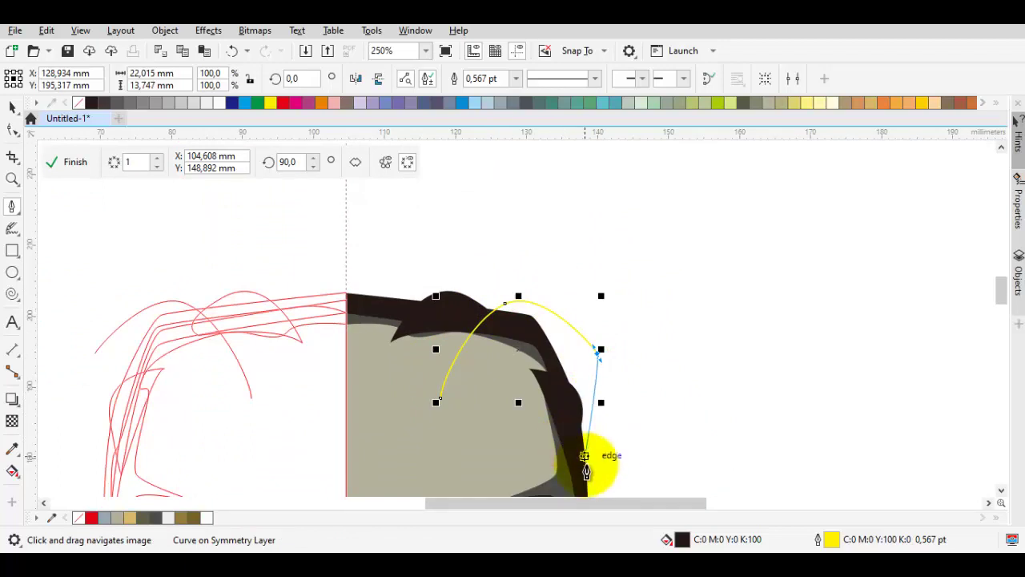
pyautogui.moveTo(585, 472); pyautogui.dragTo(563, 343)
pyautogui.scroll(2, 543, 352)
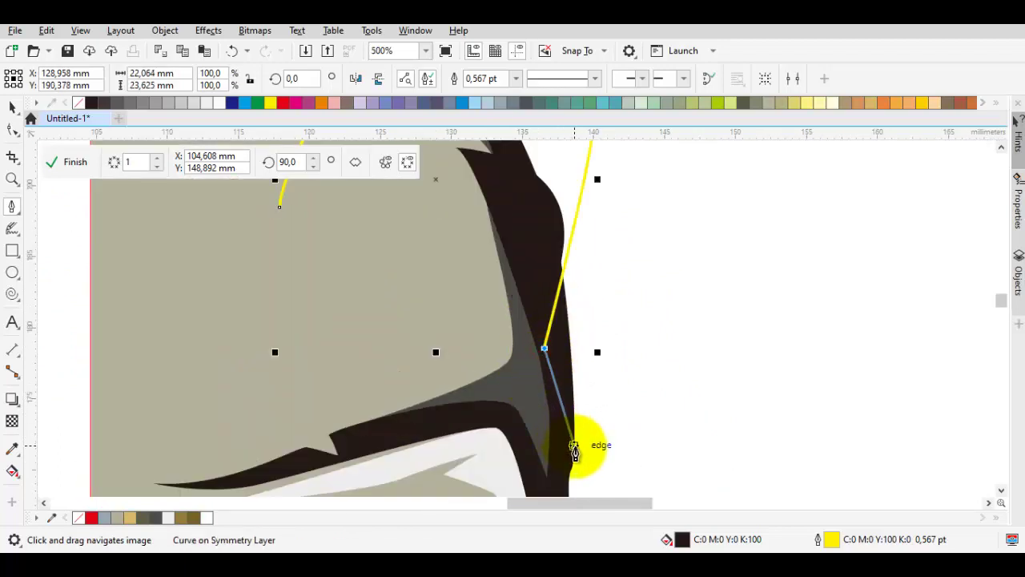
pyautogui.scroll(-1, 556, 357)
pyautogui.scroll(1, 549, 349)
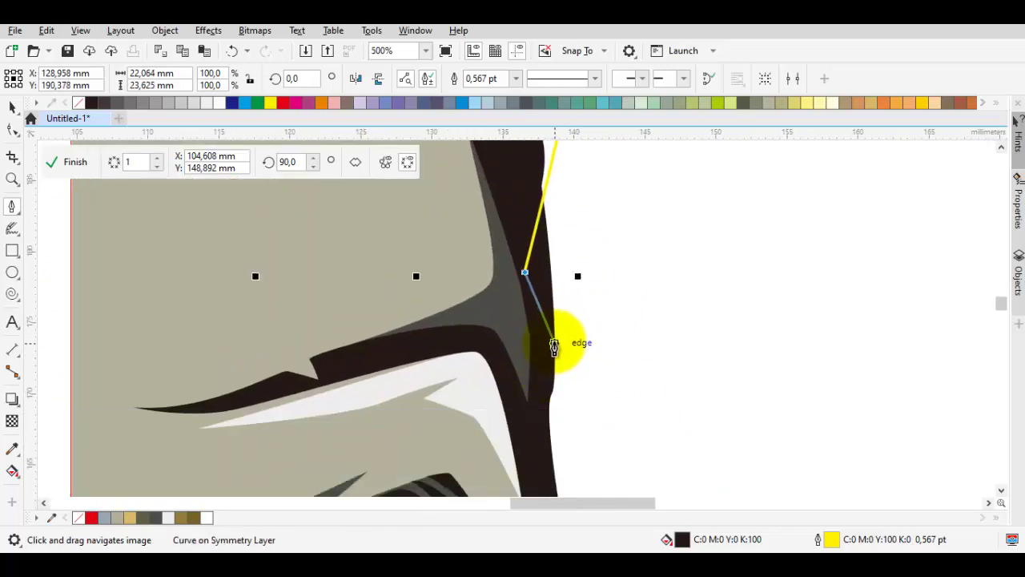
pyautogui.scroll(3, 599, 233)
pyautogui.scroll(-2, 552, 264)
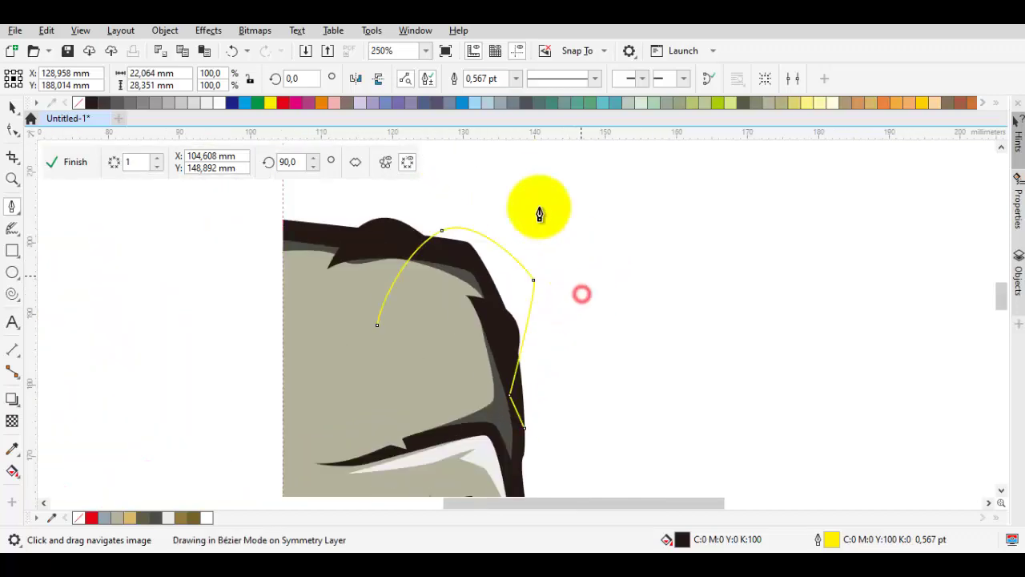
# Continue the contour around the horn's outer side, over its peak and down to a pointed foot on the forehead, about 38 by 39 mm overall
pyautogui.scroll(-2, 471, 150)
pyautogui.scroll(2, 425, 217)
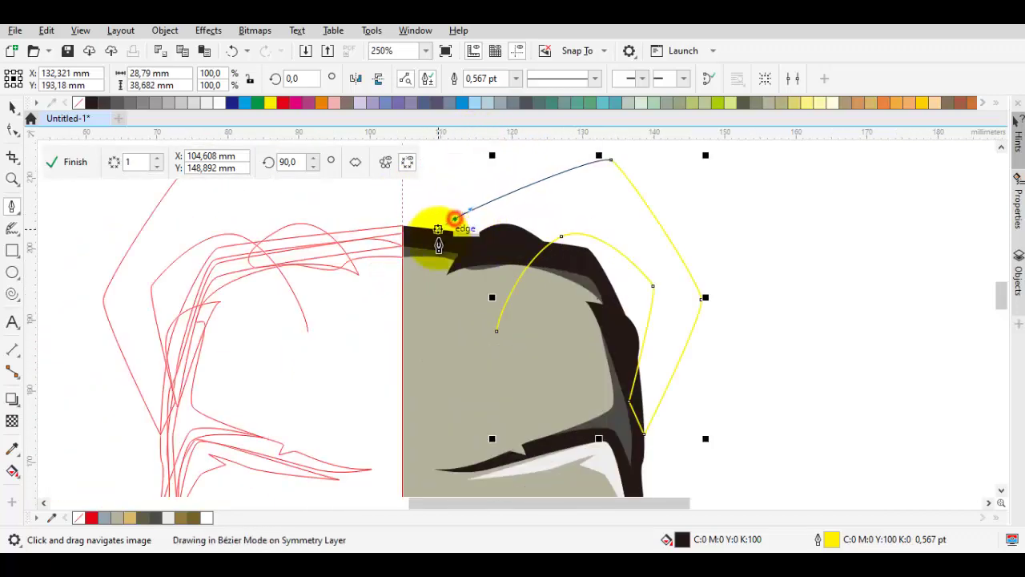
pyautogui.scroll(2, 438, 244)
pyautogui.click(437, 298)
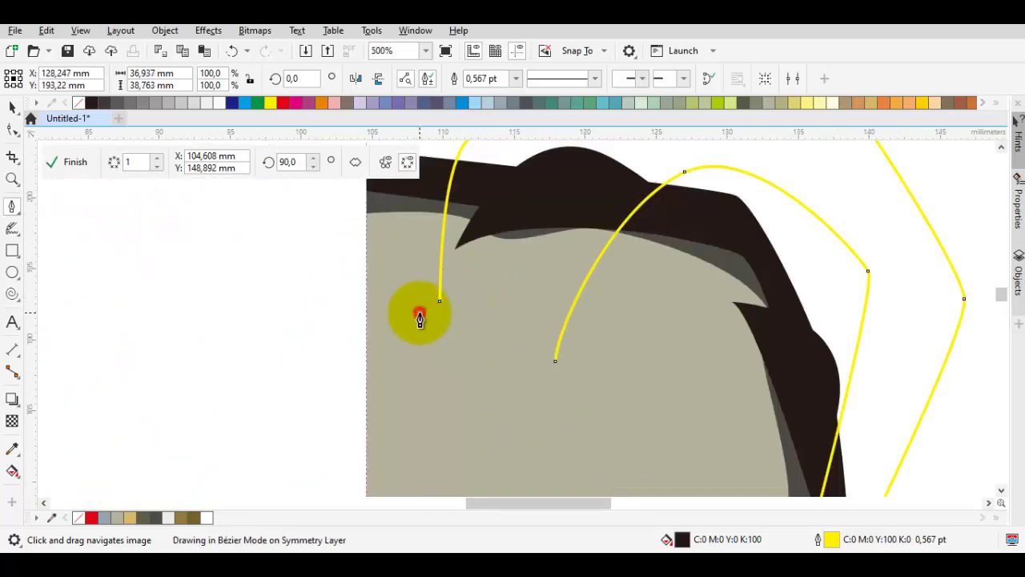
pyautogui.click(419, 312)
pyautogui.click(469, 326)
pyautogui.click(458, 305)
pyautogui.scroll(2, 436, 297)
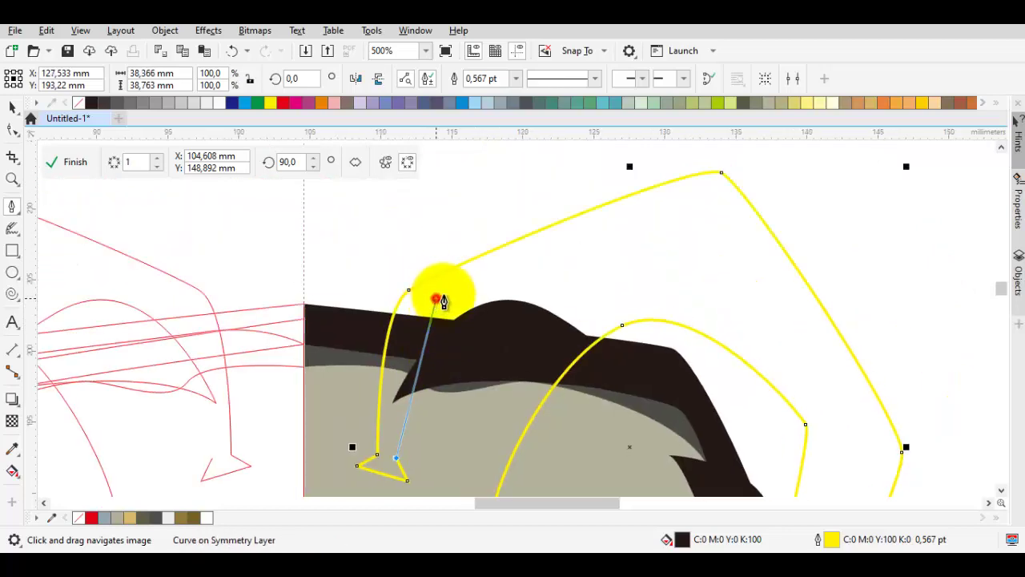
# Run the horn contour back inside the outer edge to the lower junction, then up and over the inner arch toward the starting point
pyautogui.moveTo(437, 298); pyautogui.dragTo(709, 197)
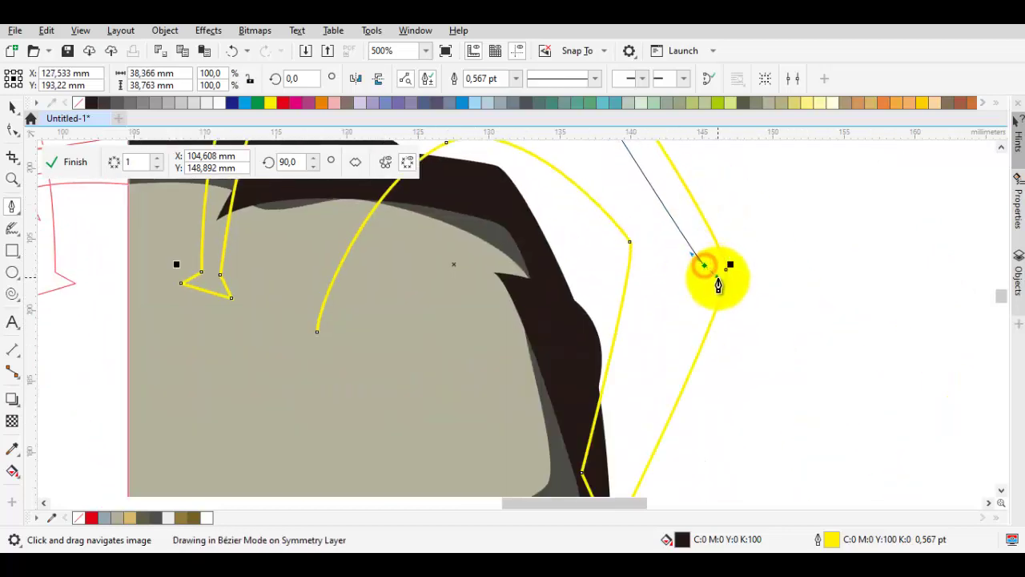
pyautogui.click(647, 409)
pyautogui.scroll(4, 674, 255)
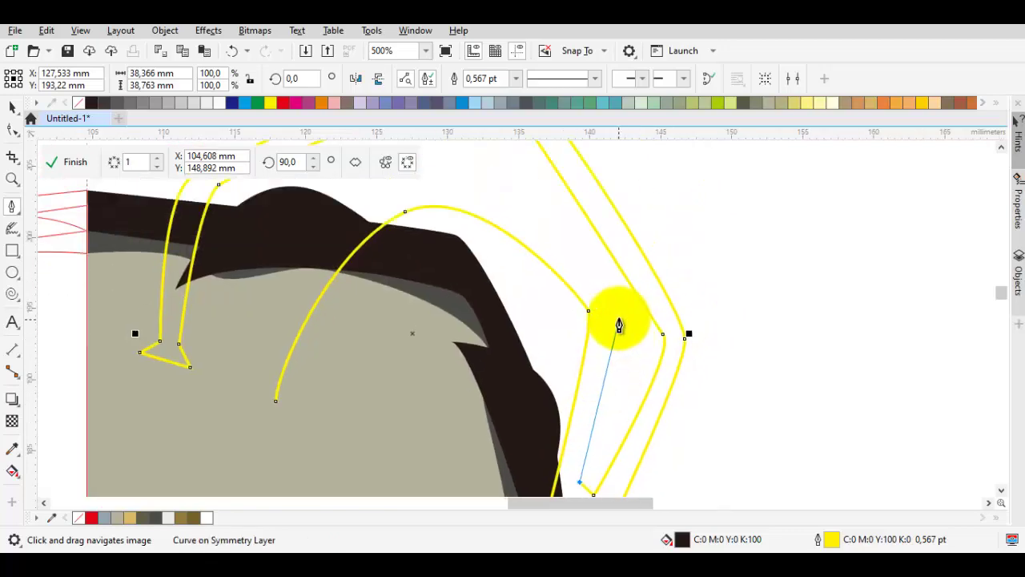
pyautogui.moveTo(542, 284); pyautogui.dragTo(678, 343)
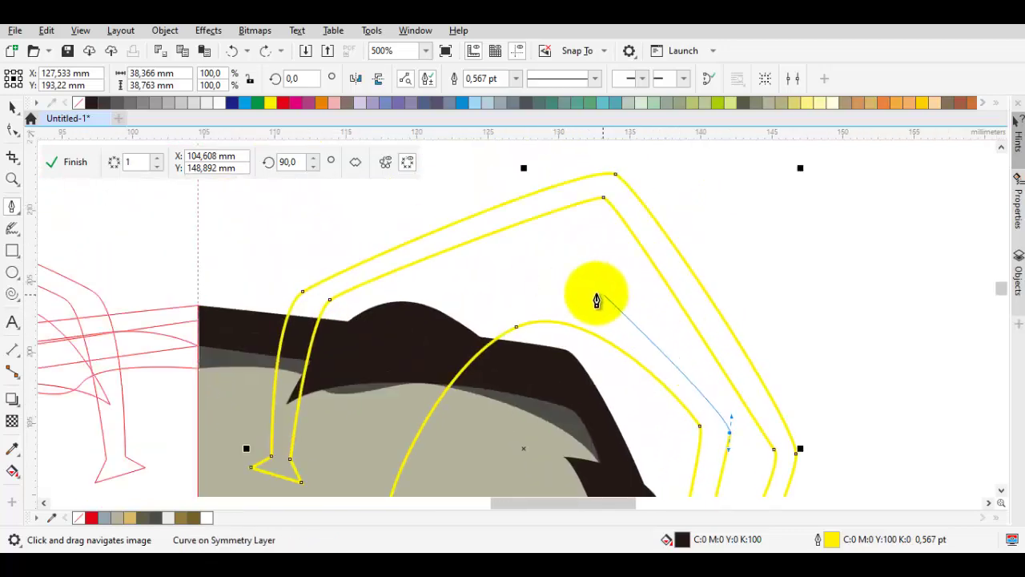
pyautogui.moveTo(597, 300); pyautogui.dragTo(533, 293)
pyautogui.scroll(2, 478, 291)
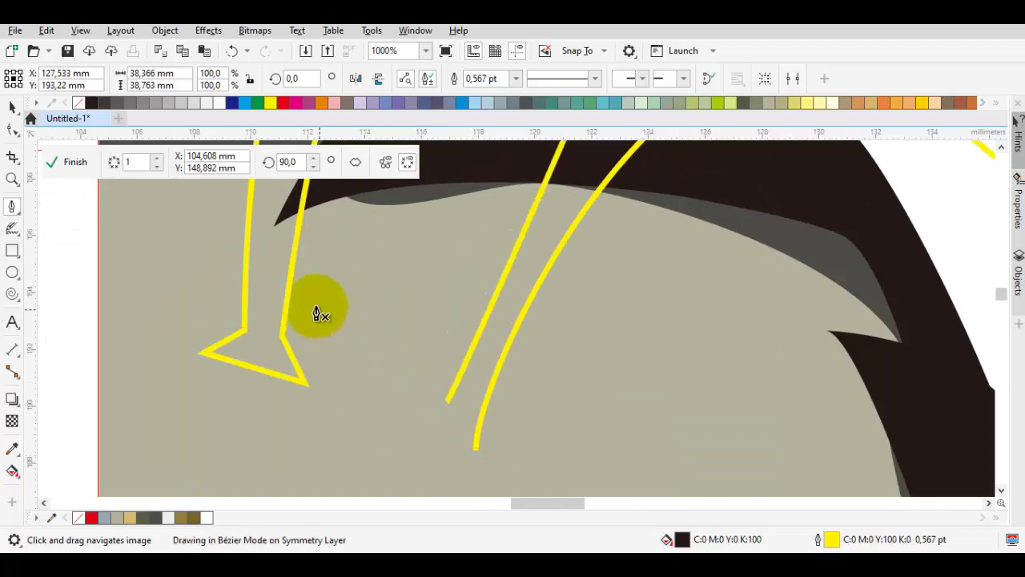
# Fill the closed horn contour black and remove its yellow outline
pyautogui.click(91, 104)
pyautogui.scroll(-3, 406, 291)
pyautogui.press('Escape')
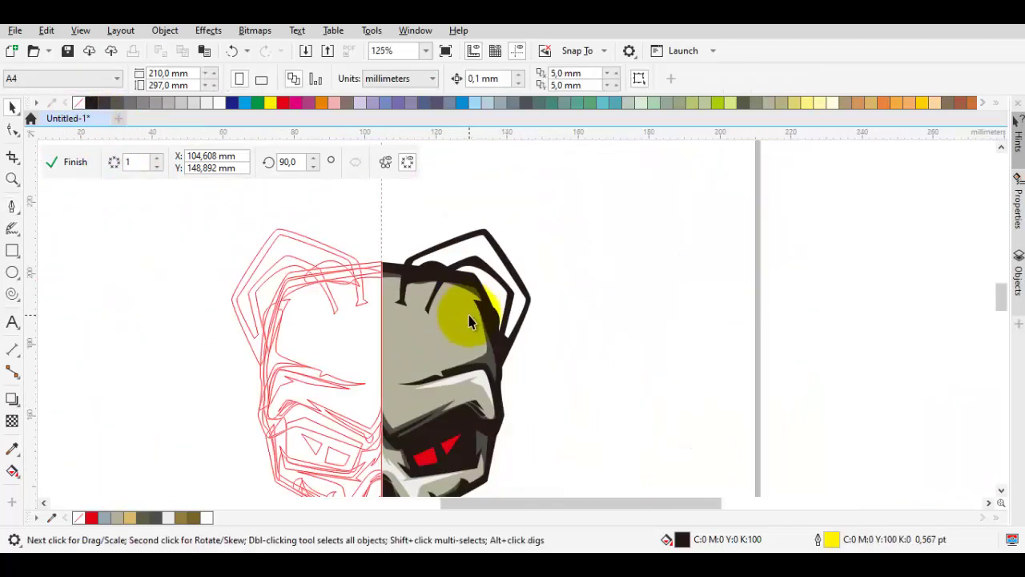
pyautogui.scroll(2, 473, 313)
pyautogui.scroll(-1, 535, 364)
pyautogui.scroll(2, 385, 291)
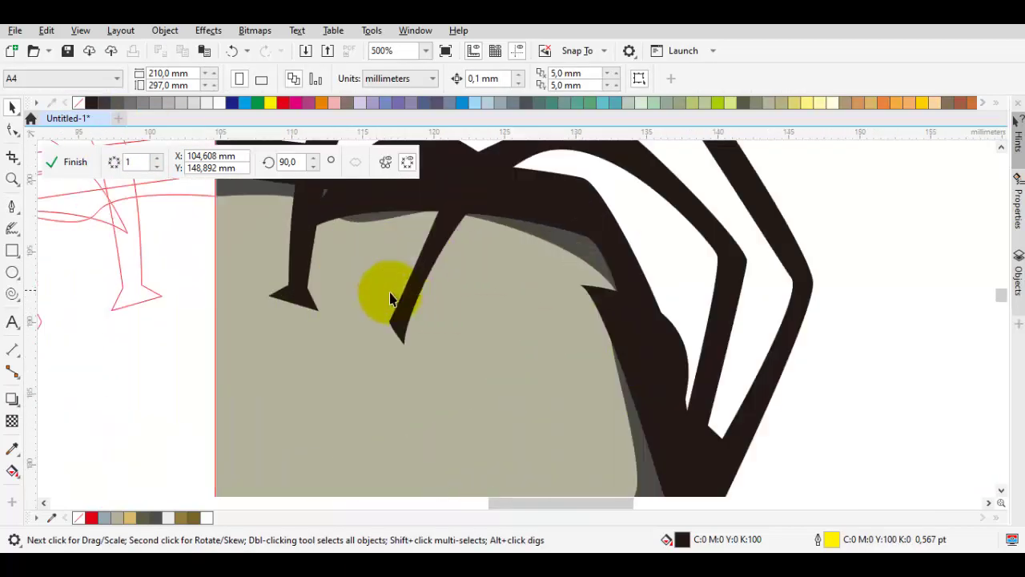
pyautogui.press('p')
pyautogui.scroll(-2, 512, 296)
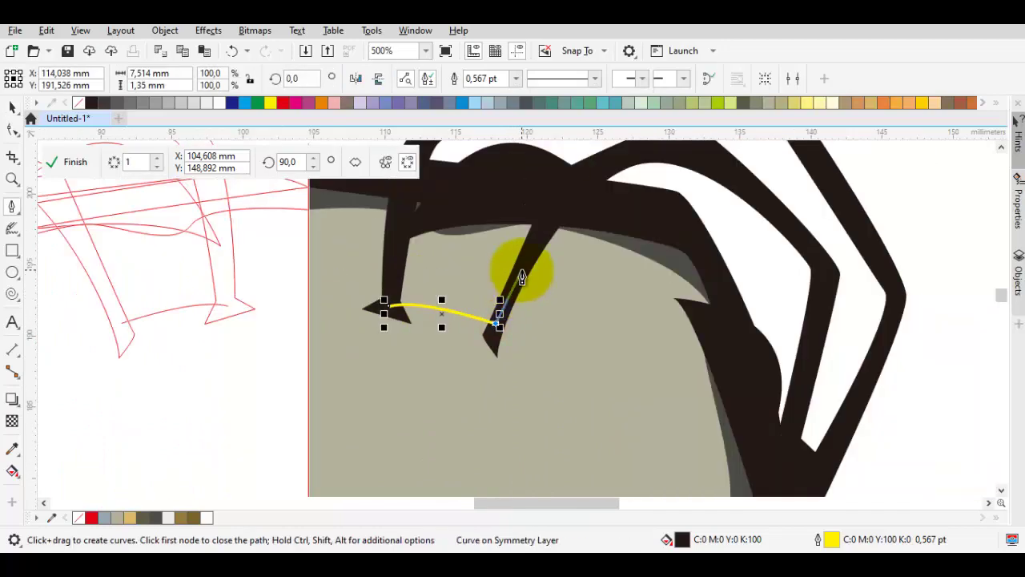
# Select the black horn contour and give it a yellow outline
pyautogui.press('space')
pyautogui.click(499, 261)
pyautogui.rightClick(270, 103)
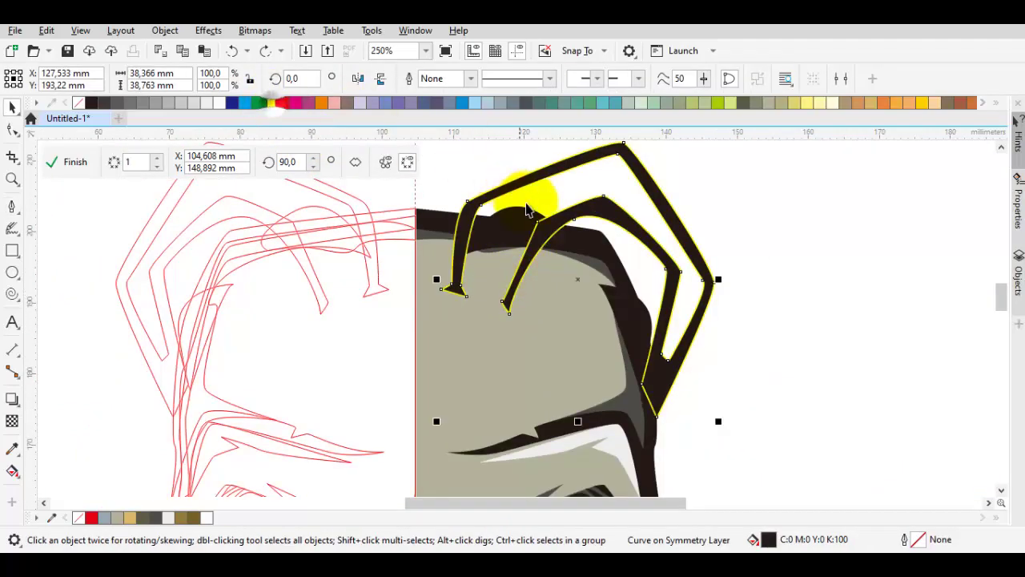
# Begin the horn's inner colour shape with a curve from the contour's pointed foot to the second tip and up through the inner band
pyautogui.scroll(2, 529, 240)
pyautogui.press('space')
pyautogui.scroll(2, 376, 343)
pyautogui.click(375, 338)
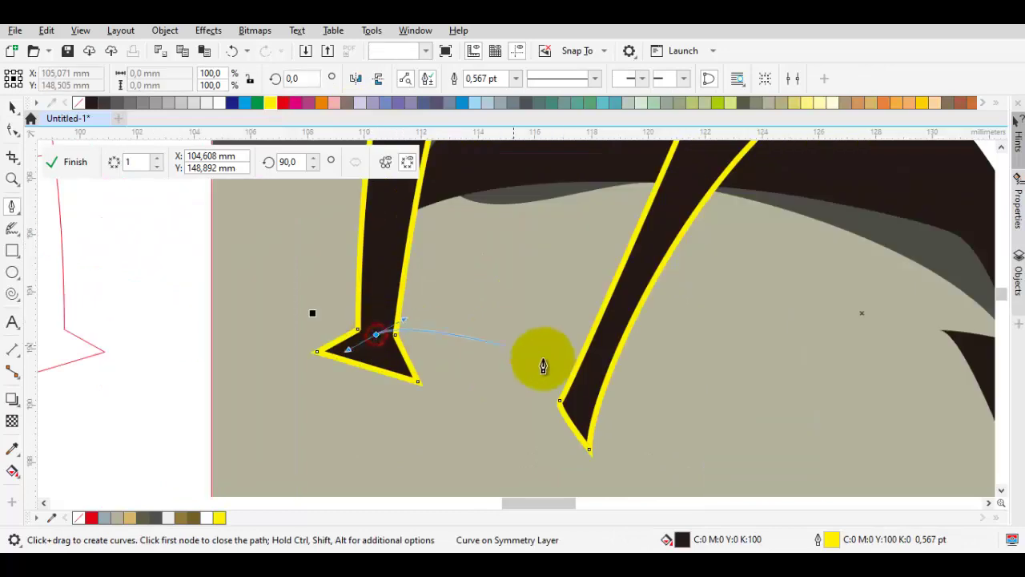
pyautogui.scroll(-2, 588, 384)
pyautogui.click(531, 291)
pyautogui.scroll(1, 535, 293)
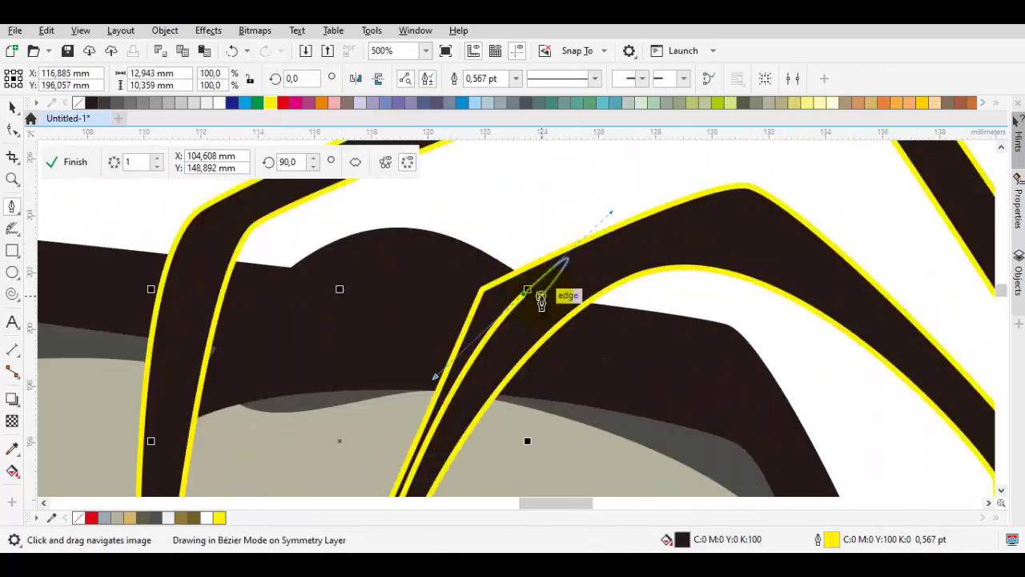
pyautogui.scroll(-2, 611, 253)
pyautogui.scroll(2, 716, 279)
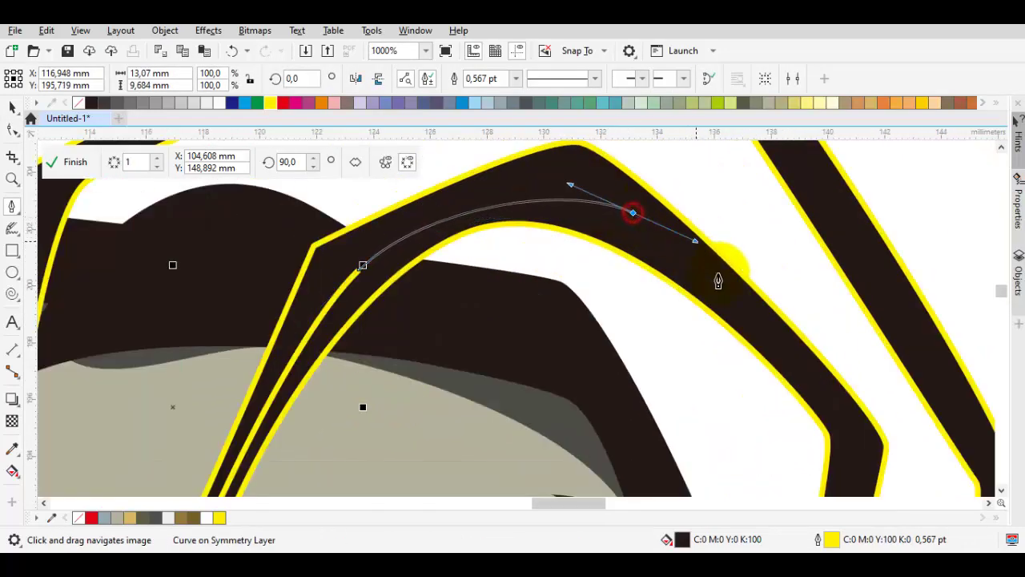
# Continue the inner colour shape around the inner band's bend, down to the lower junction and up through the outer band
pyautogui.moveTo(716, 278); pyautogui.dragTo(699, 330)
pyautogui.scroll(-3, 700, 331)
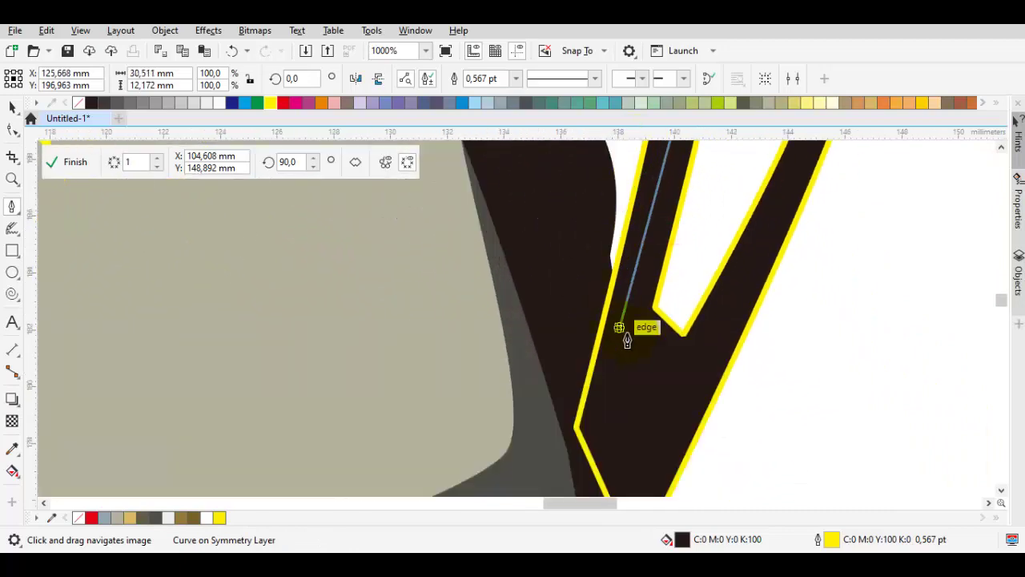
pyautogui.scroll(-2, 684, 380)
pyautogui.scroll(1, 713, 304)
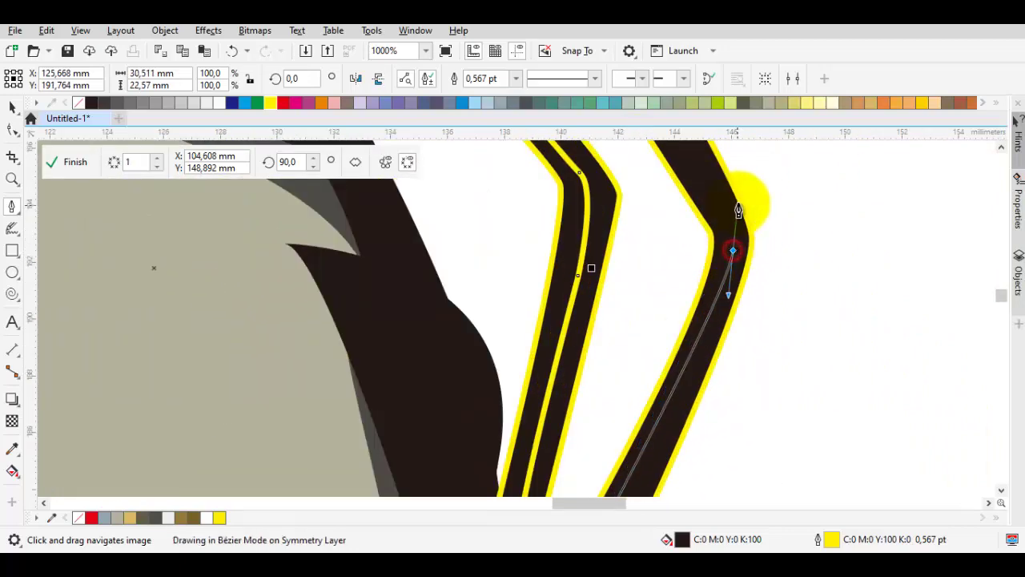
# Complete the horn's inner colour shape over the peak and back to the foot, closing it at about 36 by 31 mm
pyautogui.scroll(-2, 738, 210)
pyautogui.scroll(2, 700, 366)
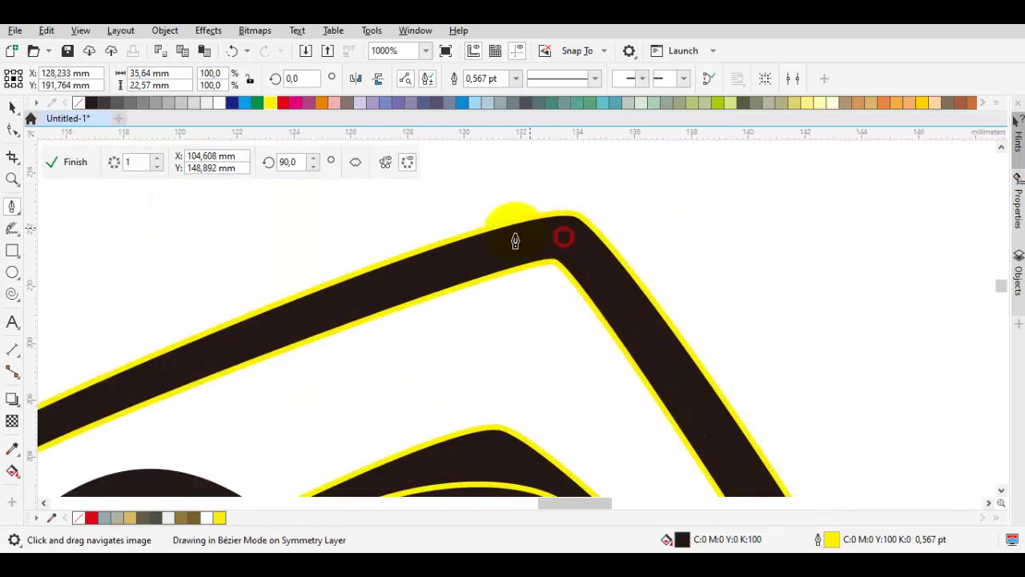
pyautogui.scroll(-2, 515, 242)
pyautogui.scroll(2, 230, 344)
pyautogui.scroll(-1, 320, 313)
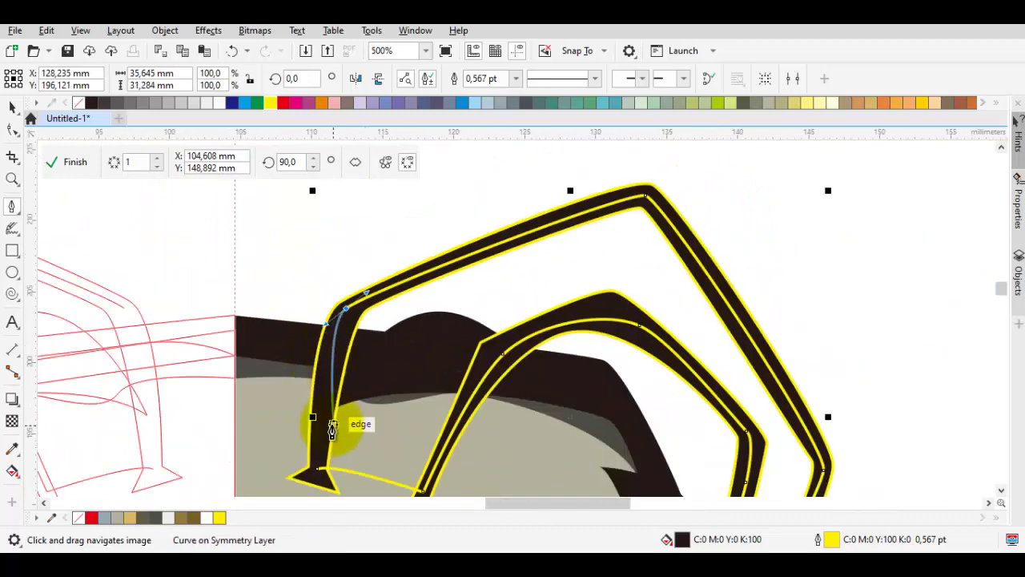
pyautogui.click(319, 481)
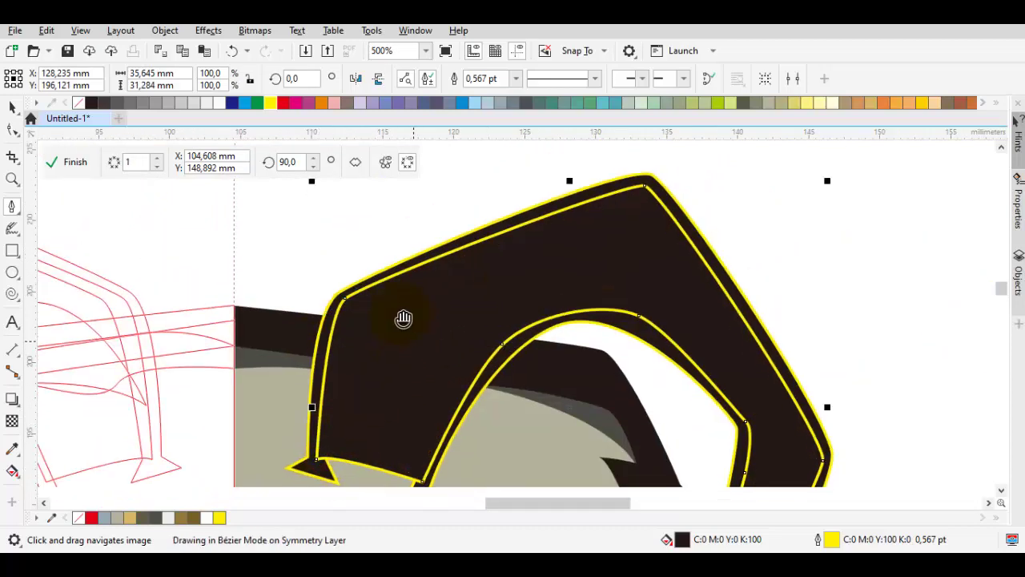
# Sample the khaki colour from the forehead and apply it to the horn's inner shape
pyautogui.press('i')
pyautogui.click(223, 349)
pyautogui.click(315, 310)
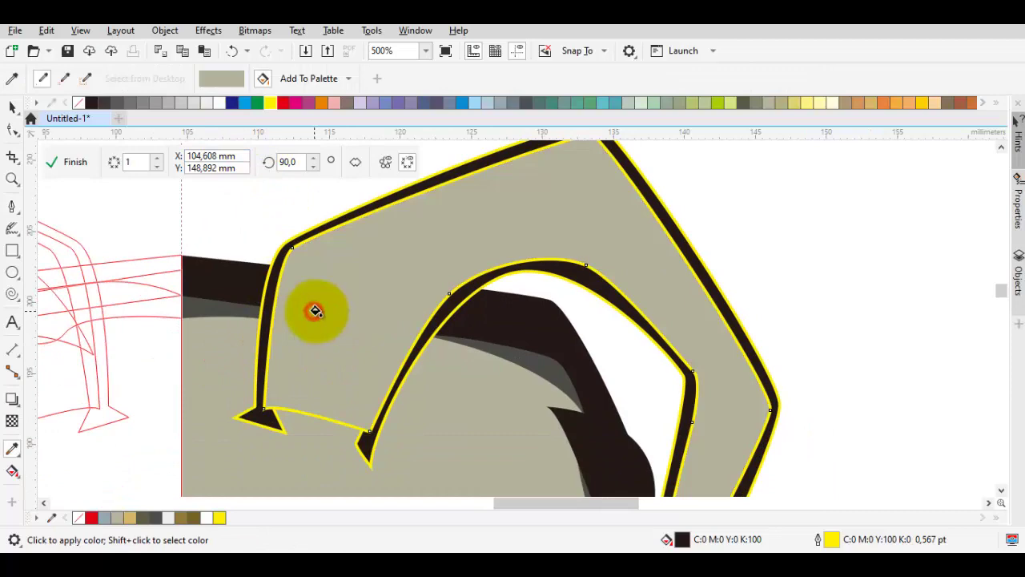
# Select all objects of the skull half and remove the yellow outlines
pyautogui.press('space')
pyautogui.click(556, 270)
pyautogui.scroll(-2, 552, 272)
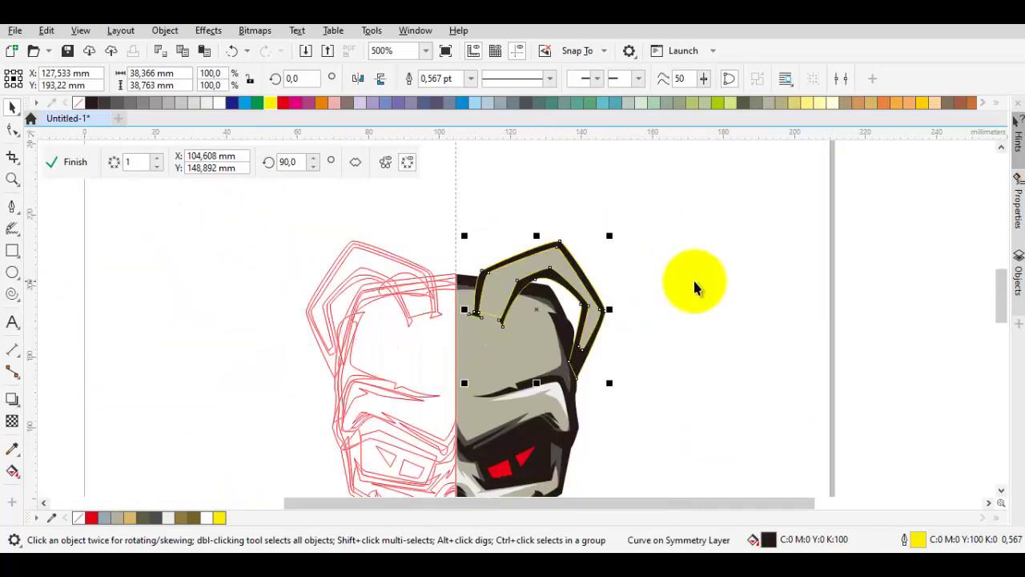
pyautogui.click(694, 287)
pyautogui.hotkey('ctrl', 'a')
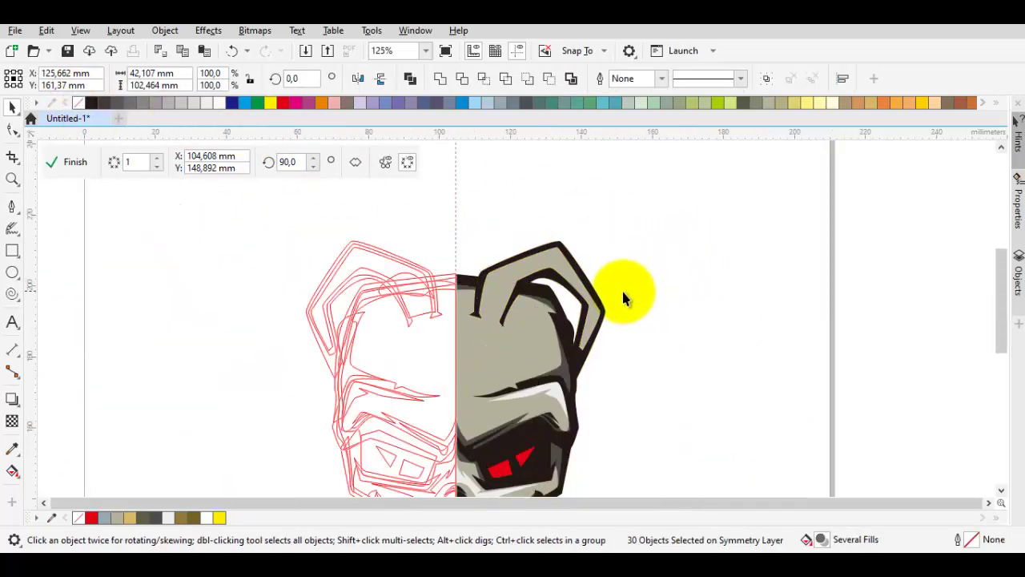
# Draw a closed black notch across the horn's upper edge, about 7.4 by 6.5 mm, and remove its outline
pyautogui.scroll(3, 625, 298)
pyautogui.press('F5')
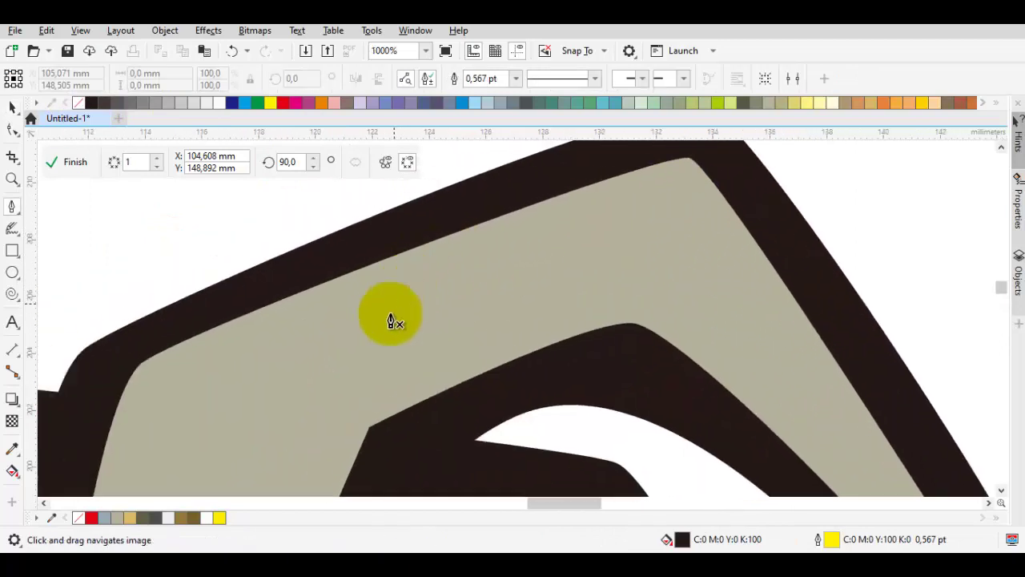
pyautogui.moveTo(390, 320); pyautogui.dragTo(392, 280)
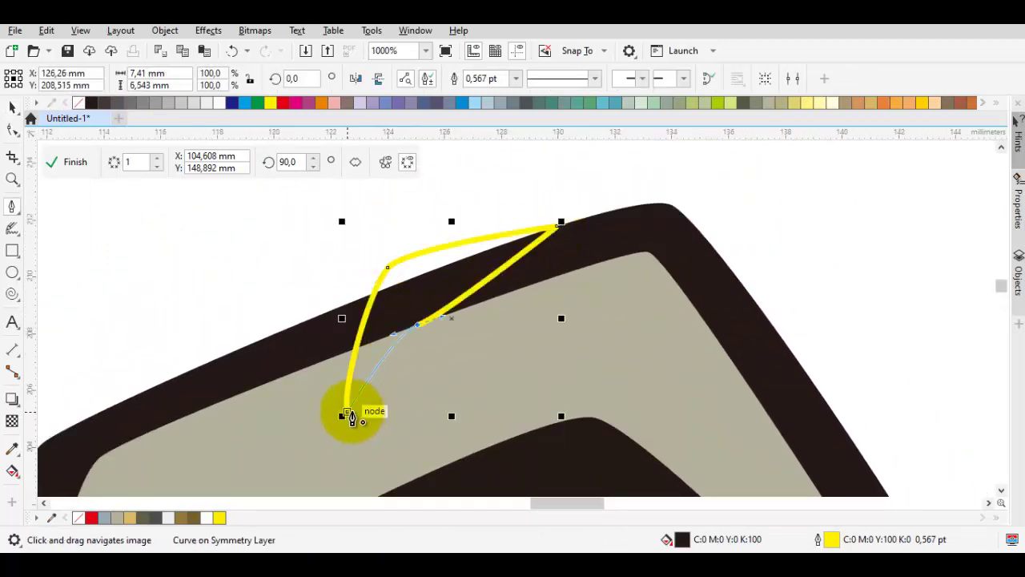
pyautogui.click(347, 415)
pyautogui.rightClick(78, 103)
# Draw a closed black pointed shape over the horn's inner upper bend, about 5 by 8.5 mm
pyautogui.scroll(-5, 324, 324)
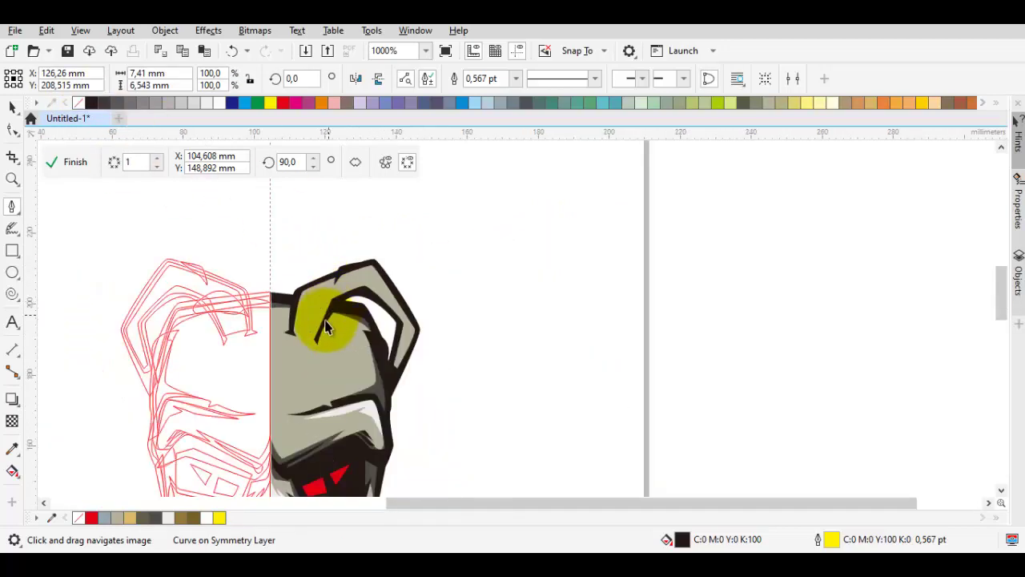
pyautogui.scroll(5, 324, 324)
pyautogui.scroll(-2, 265, 423)
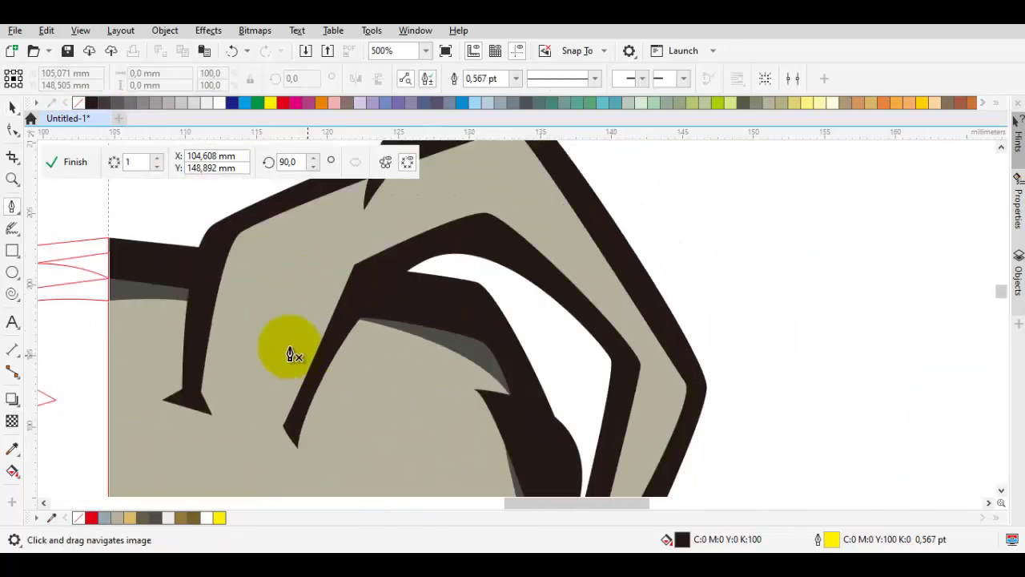
pyautogui.scroll(2, 264, 390)
pyautogui.scroll(1, 254, 282)
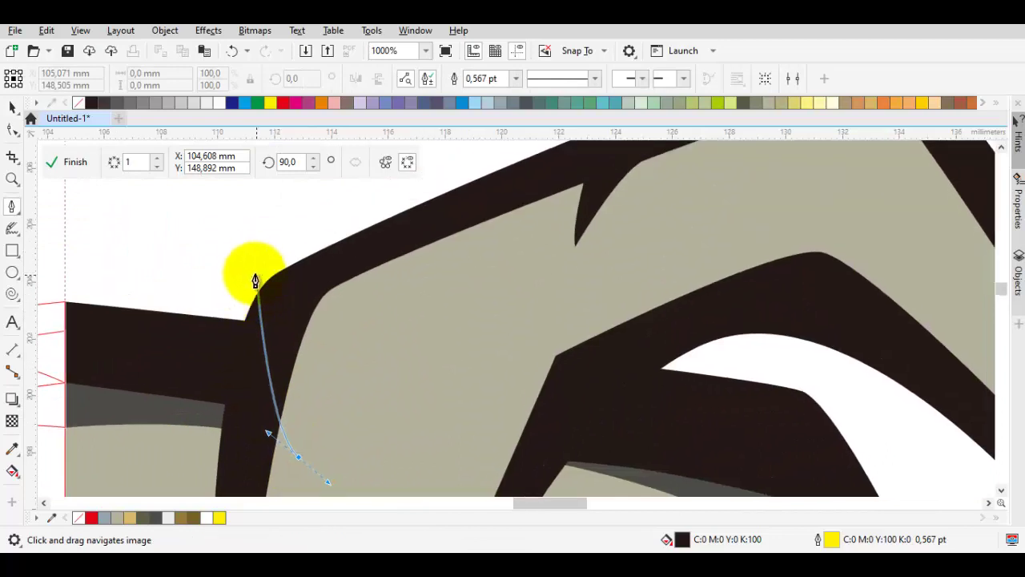
pyautogui.click(393, 220)
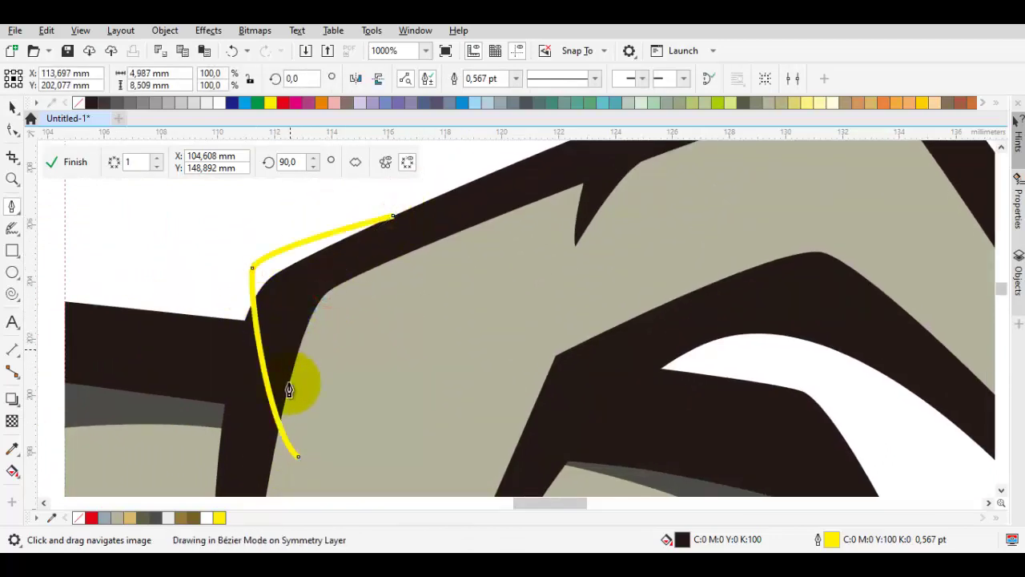
pyautogui.click(303, 460)
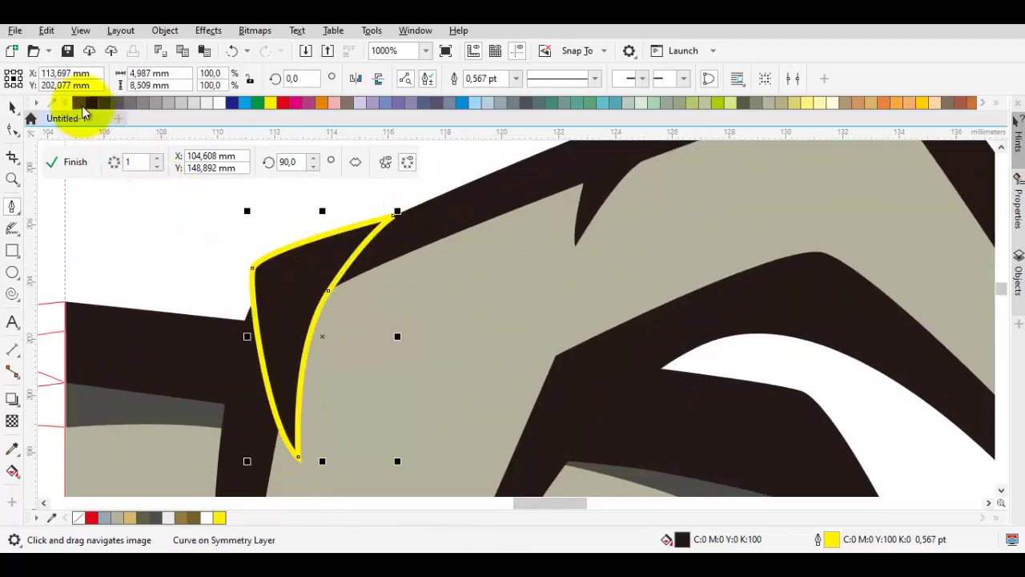
# Draw a closed black pointed shape across the horn's outer edge below the top bend, about 9.8 by 9.5 mm, and remove its outline
pyautogui.scroll(-4, 321, 279)
pyautogui.scroll(3, 389, 275)
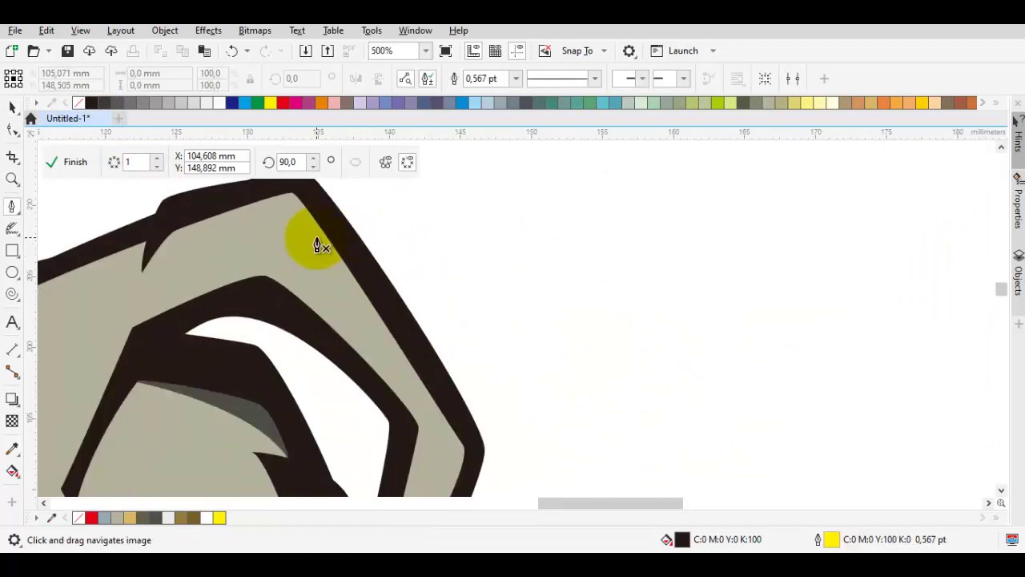
pyautogui.scroll(2, 436, 399)
pyautogui.click(459, 411)
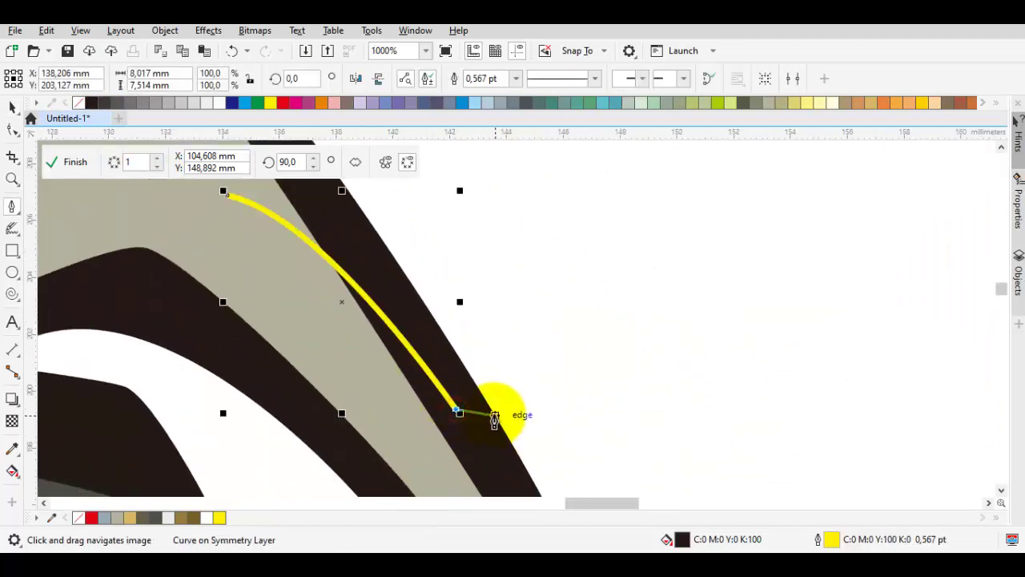
pyautogui.scroll(3, 426, 334)
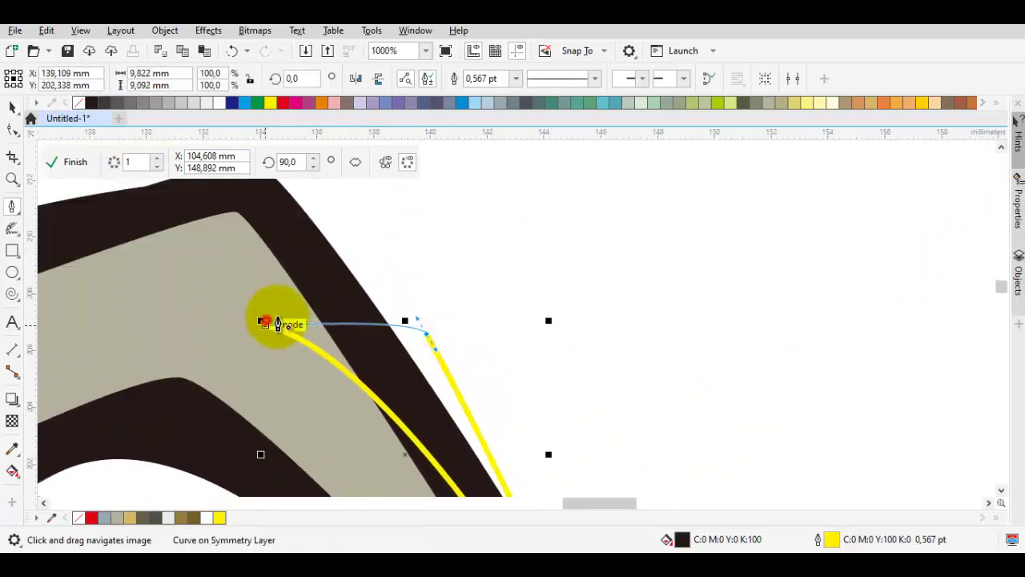
pyautogui.click(318, 308)
pyautogui.scroll(-4, 326, 309)
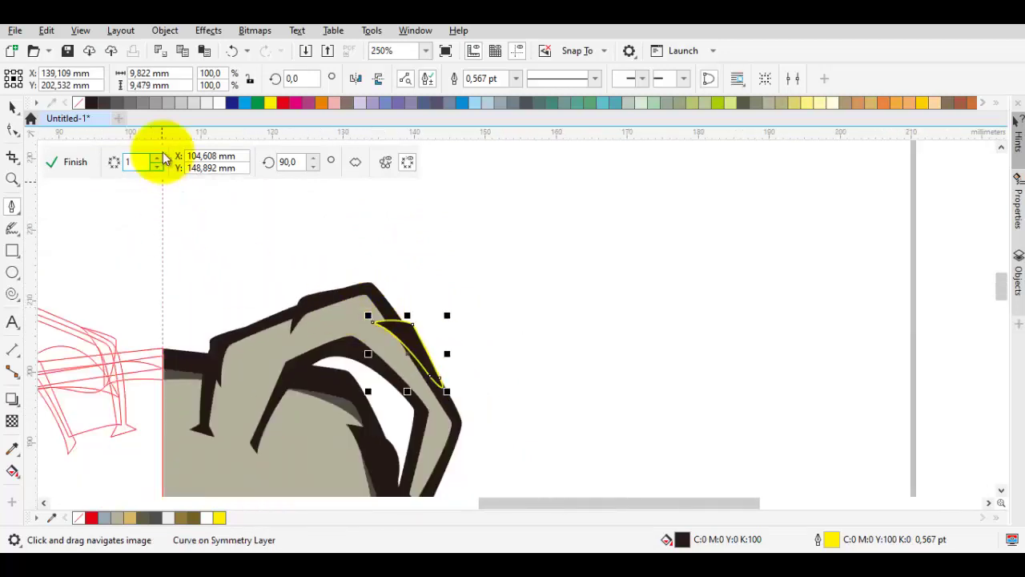
pyautogui.press('Escape')
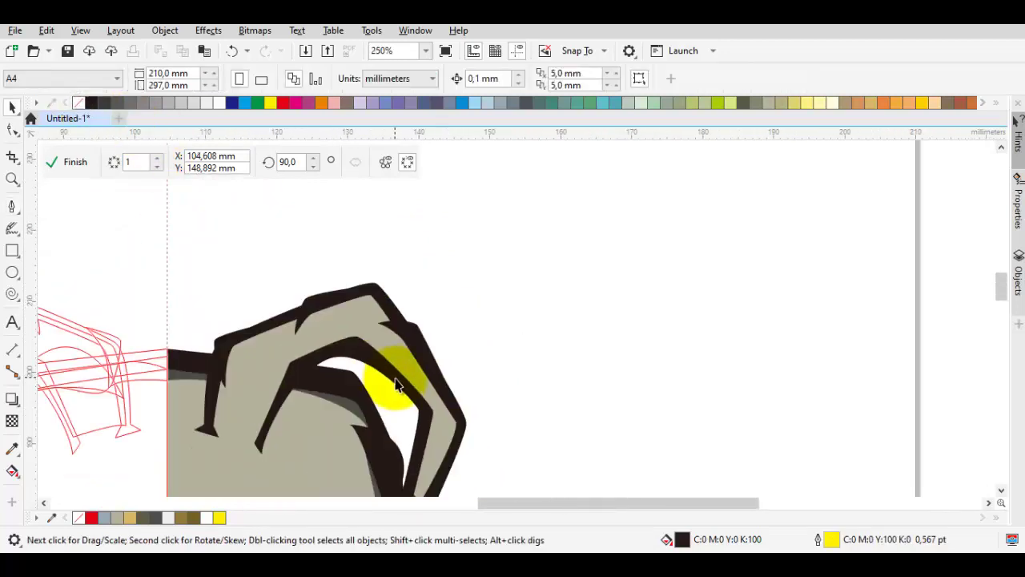
# Draw a closed black pointed shape across the black band at the horn's inner base, about 6.2 by 6.8 mm, and remove its outline
pyautogui.scroll(-2, 417, 353)
pyautogui.scroll(-2, 488, 368)
pyautogui.scroll(6, 427, 358)
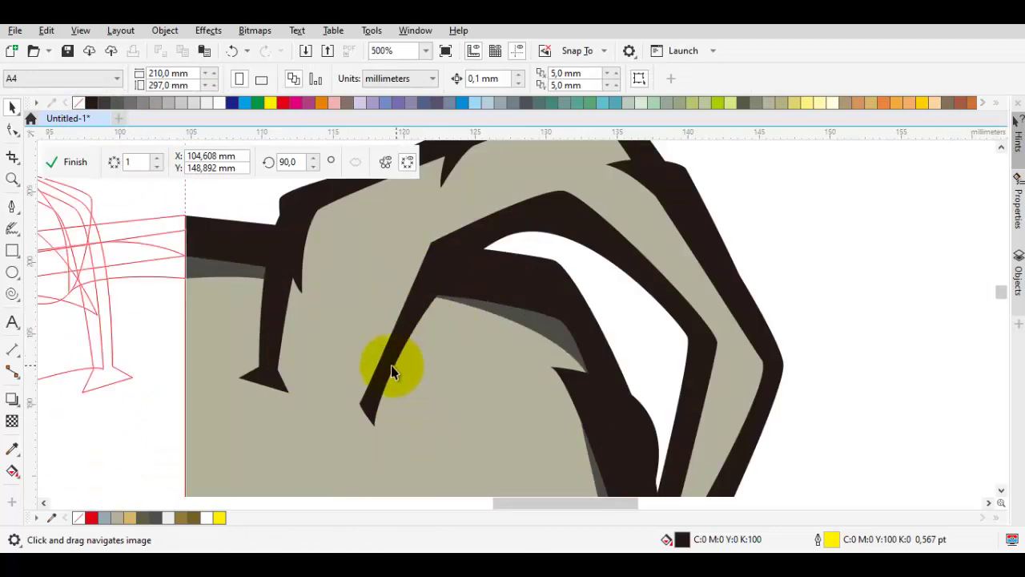
pyautogui.press('space')
pyautogui.moveTo(368, 400); pyautogui.dragTo(442, 394)
pyautogui.moveTo(502, 315); pyautogui.dragTo(430, 353)
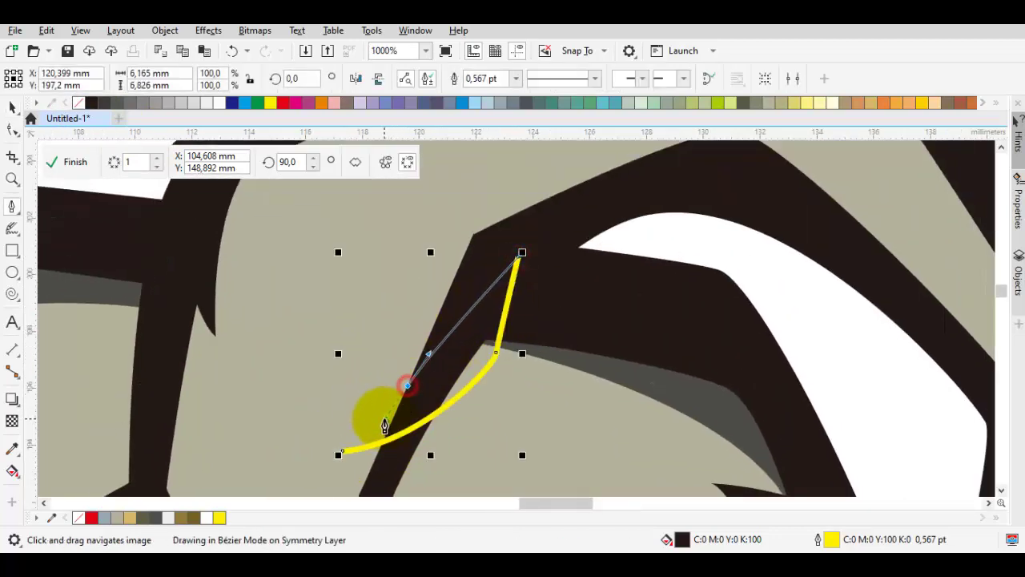
pyautogui.click(345, 453)
pyautogui.scroll(-2, 545, 299)
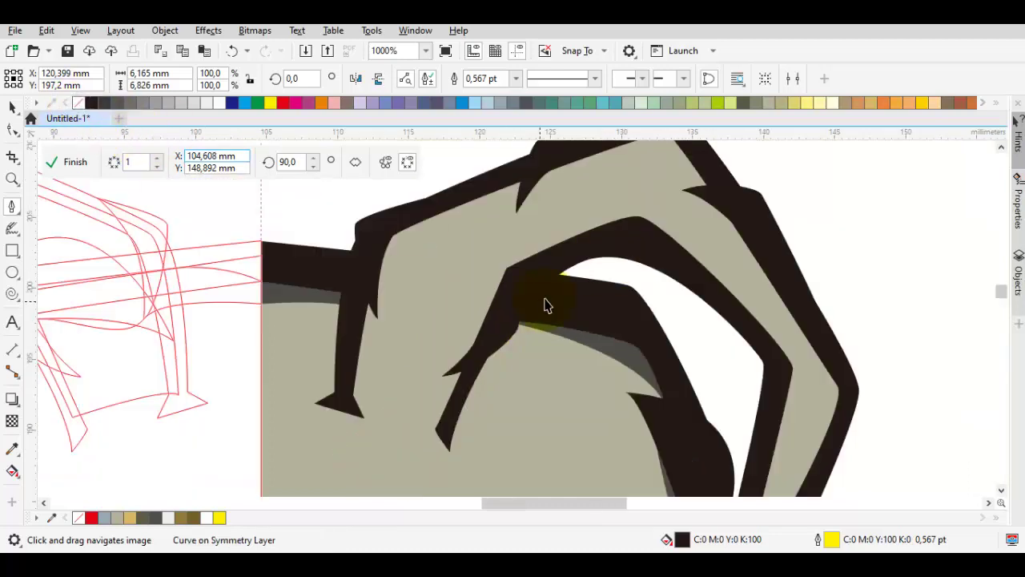
# Draw a closed black pointed shape over the horn's inner edge above the white opening and remove its outline
pyautogui.scroll(2, 451, 256)
pyautogui.moveTo(300, 285); pyautogui.dragTo(335, 274)
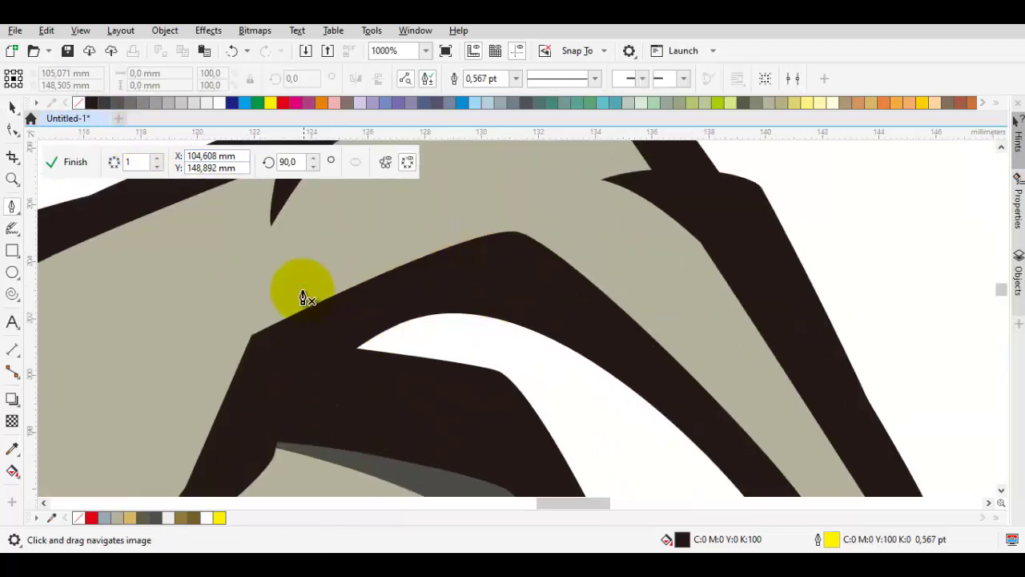
pyautogui.moveTo(536, 350); pyautogui.dragTo(575, 315)
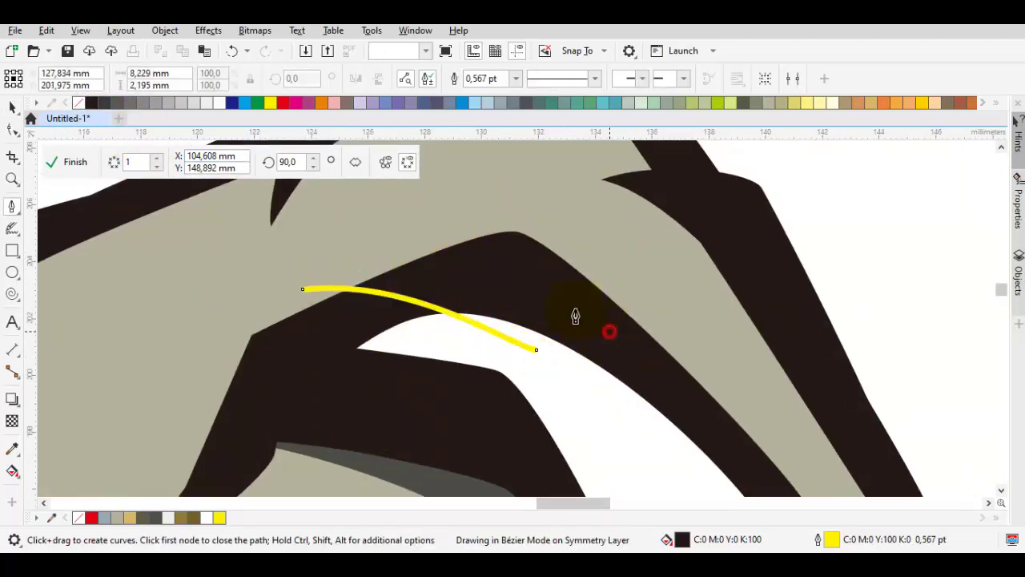
pyautogui.click(301, 290)
pyautogui.press('space')
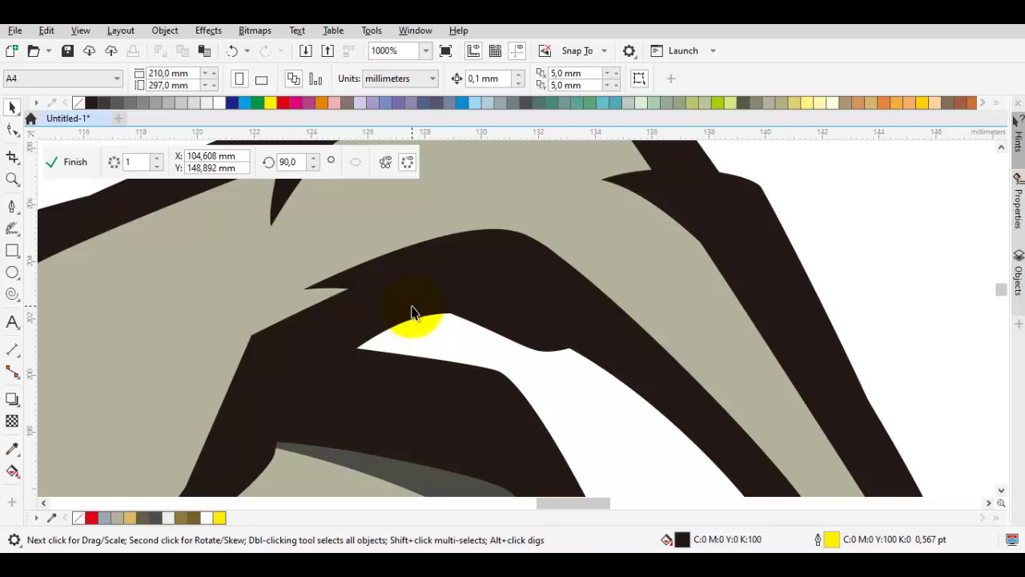
# Draw a closed black shape on the inner edge just above the horn's outer bend, about 3.6 by 5.7 mm, and remove its outline
pyautogui.scroll(-4, 542, 341)
pyautogui.press('space')
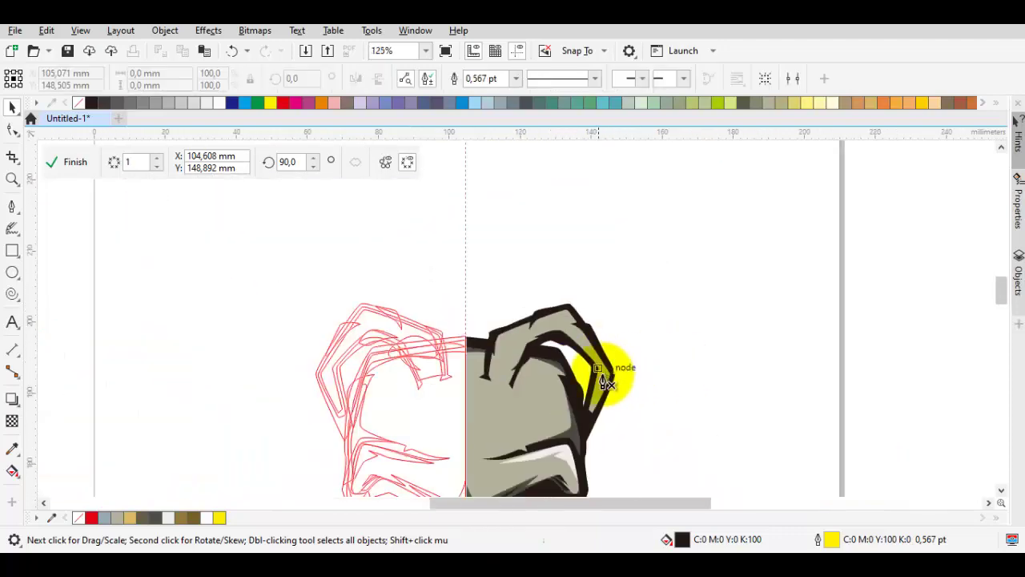
pyautogui.scroll(4, 567, 396)
pyautogui.scroll(2, 560, 336)
pyautogui.click(495, 227)
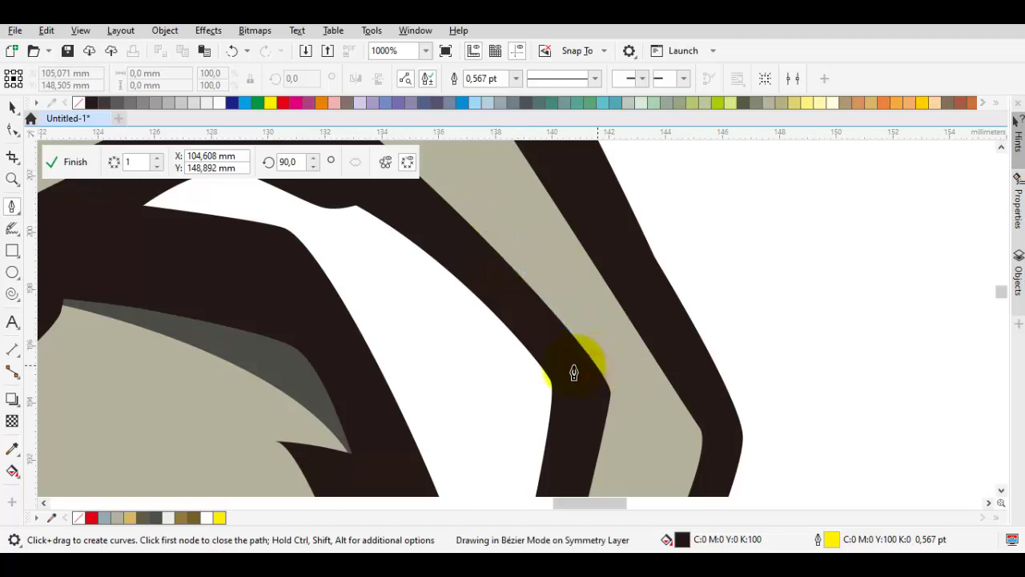
pyautogui.moveTo(599, 368); pyautogui.dragTo(526, 363)
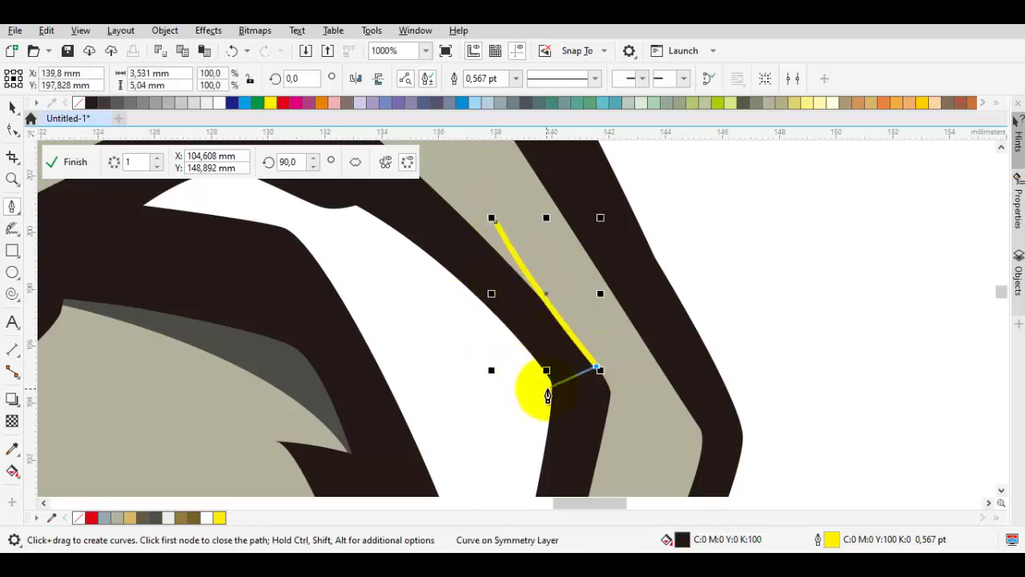
pyautogui.moveTo(489, 332); pyautogui.dragTo(489, 333)
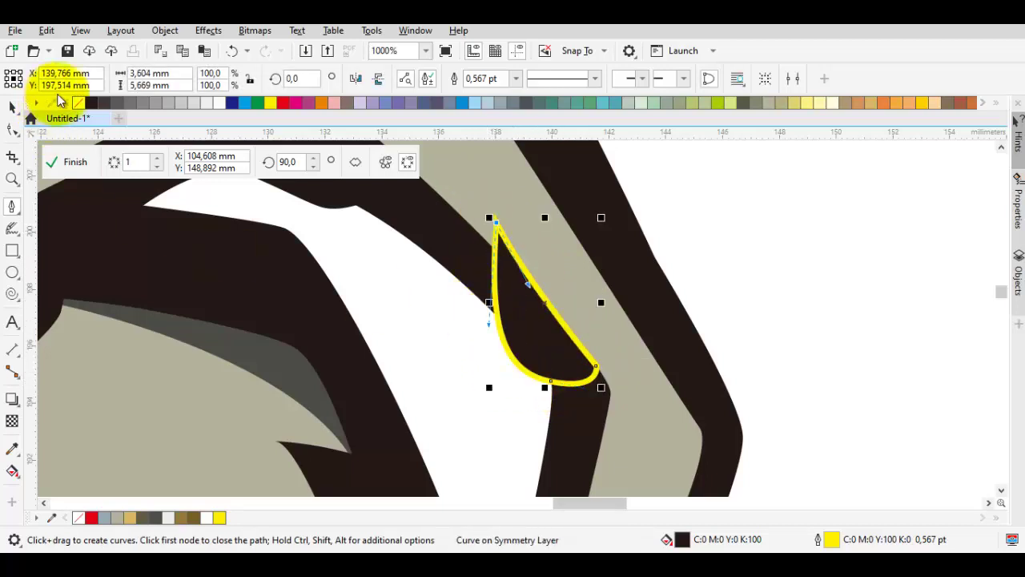
pyautogui.scroll(-3, 618, 297)
pyautogui.press('space')
# Draw a closed black pointed shape over the horn's outer edge near the tip, about 11.6 mm tall, and remove its outline
pyautogui.scroll(-2, 617, 334)
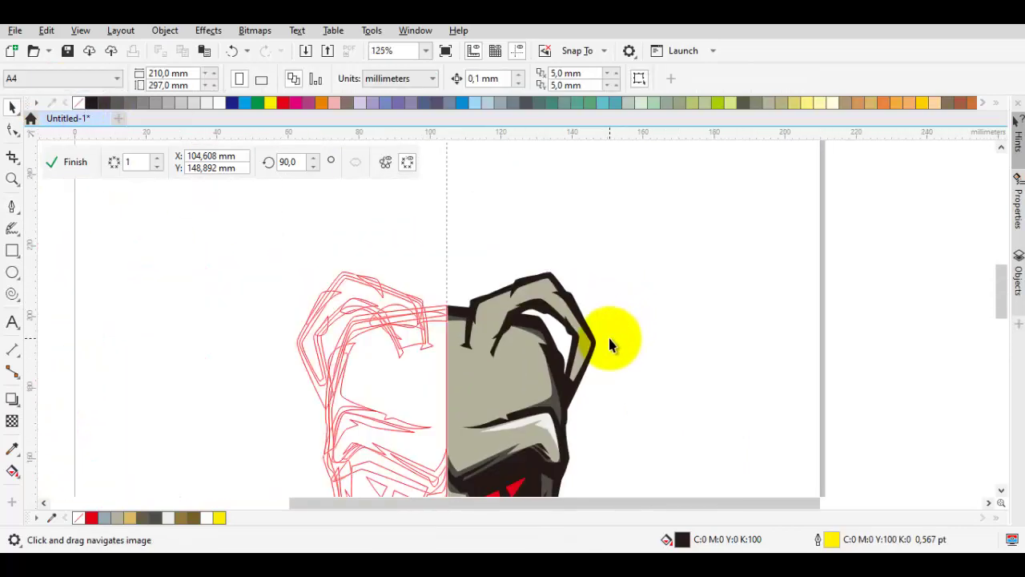
pyautogui.scroll(4, 613, 334)
pyautogui.scroll(2, 635, 332)
pyautogui.press('space')
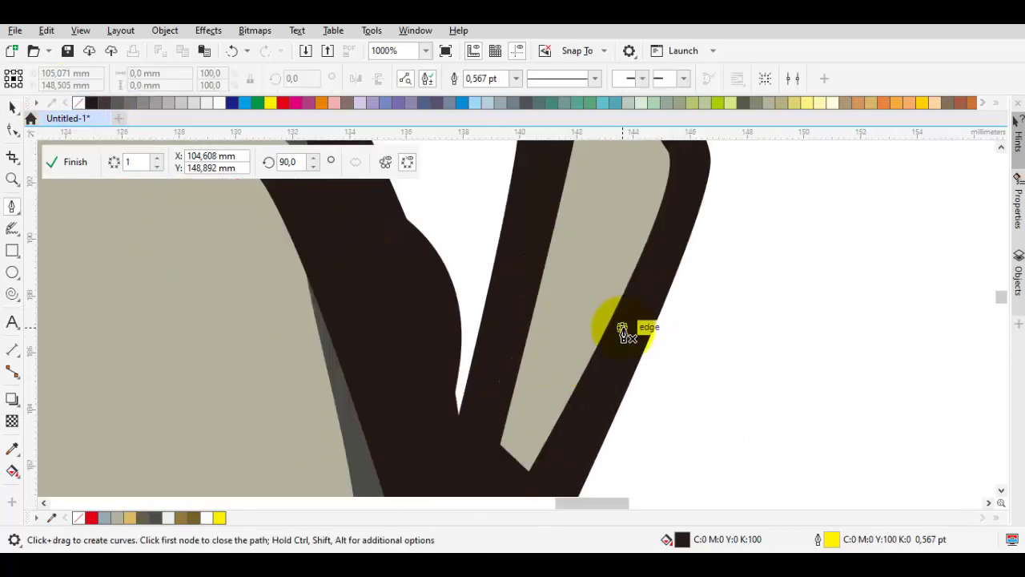
pyautogui.moveTo(634, 240); pyautogui.dragTo(681, 295)
pyautogui.scroll(-5, 620, 276)
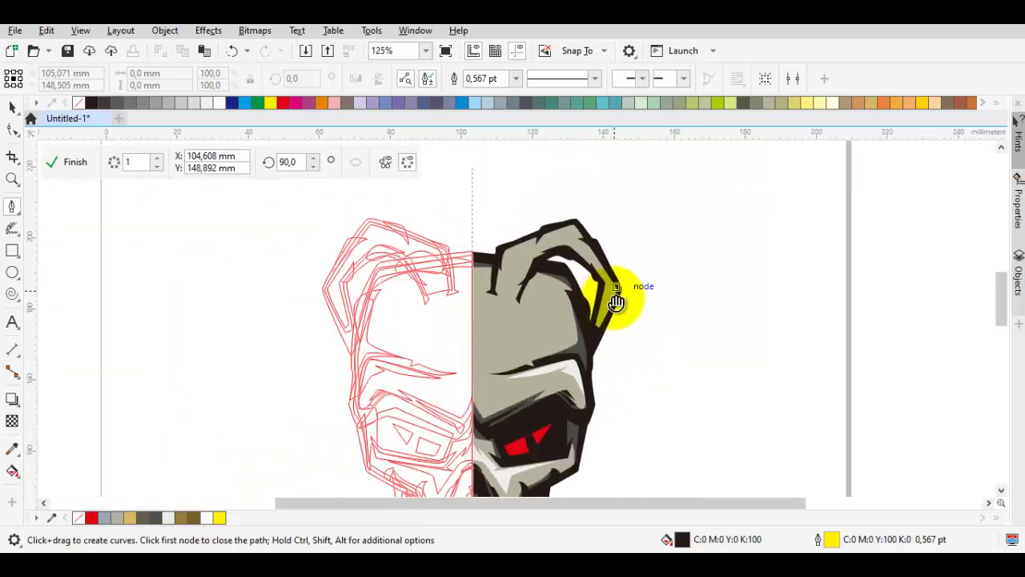
pyautogui.scroll(4, 623, 286)
pyautogui.moveTo(606, 258); pyautogui.dragTo(614, 284)
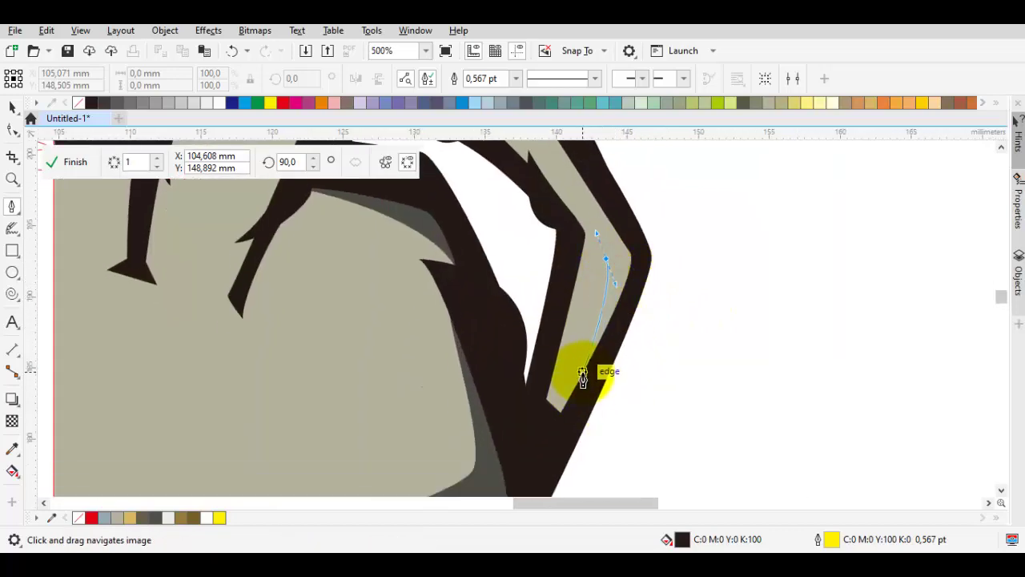
pyautogui.moveTo(587, 365)
pyautogui.mouseDown()
pyautogui.moveTo(582, 393)
pyautogui.moveTo(575, 384)
pyautogui.moveTo(598, 409)
pyautogui.mouseUp()
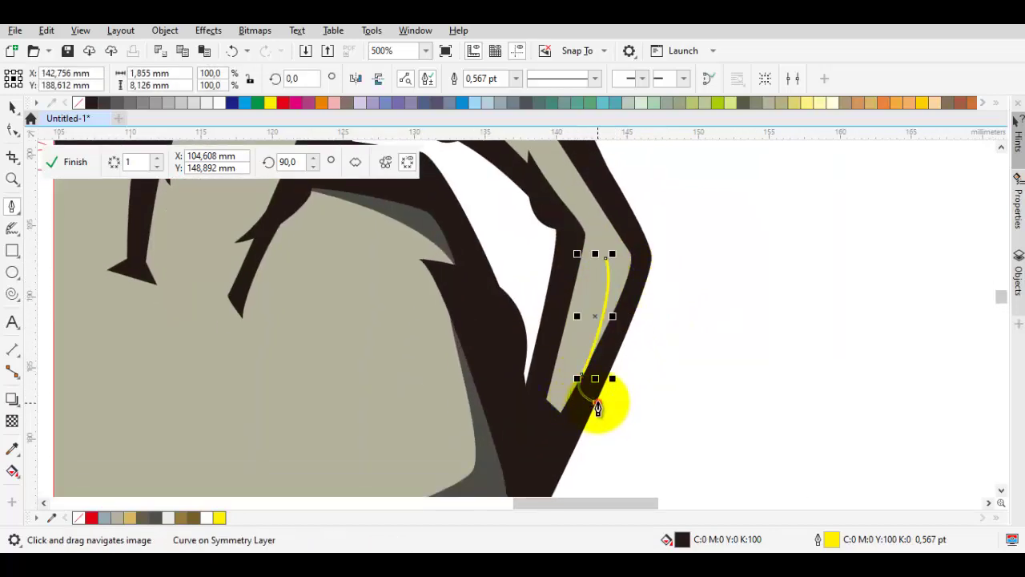
pyautogui.scroll(2, 608, 260)
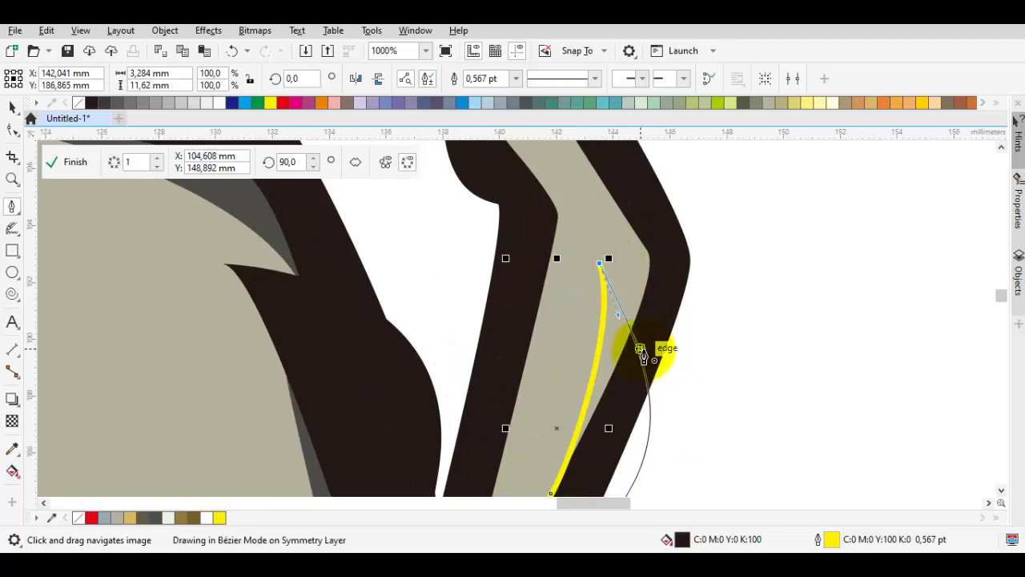
pyautogui.rightClick(79, 103)
pyautogui.scroll(-2, 566, 286)
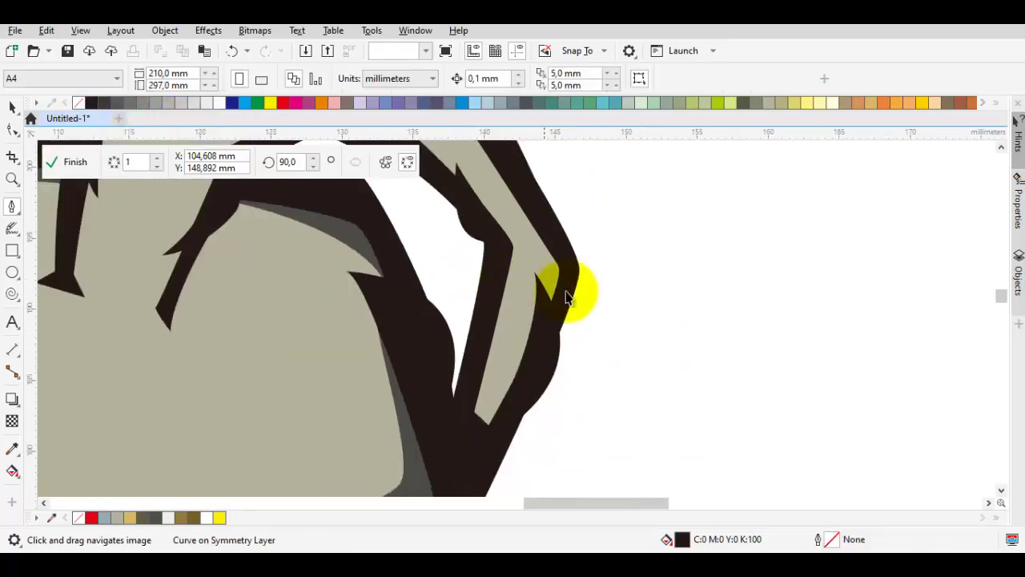
# Start a long shading contour at the horn's base and trace it along the upper edge to the notch past the top bend
pyautogui.scroll(-5, 661, 309)
pyautogui.scroll(3, 595, 343)
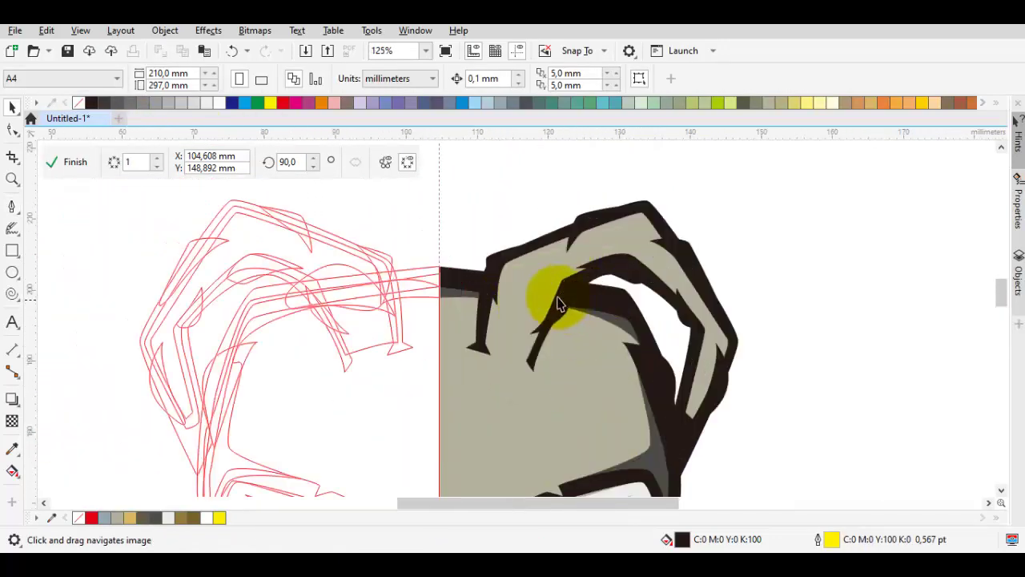
pyautogui.press('space')
pyautogui.scroll(2, 479, 341)
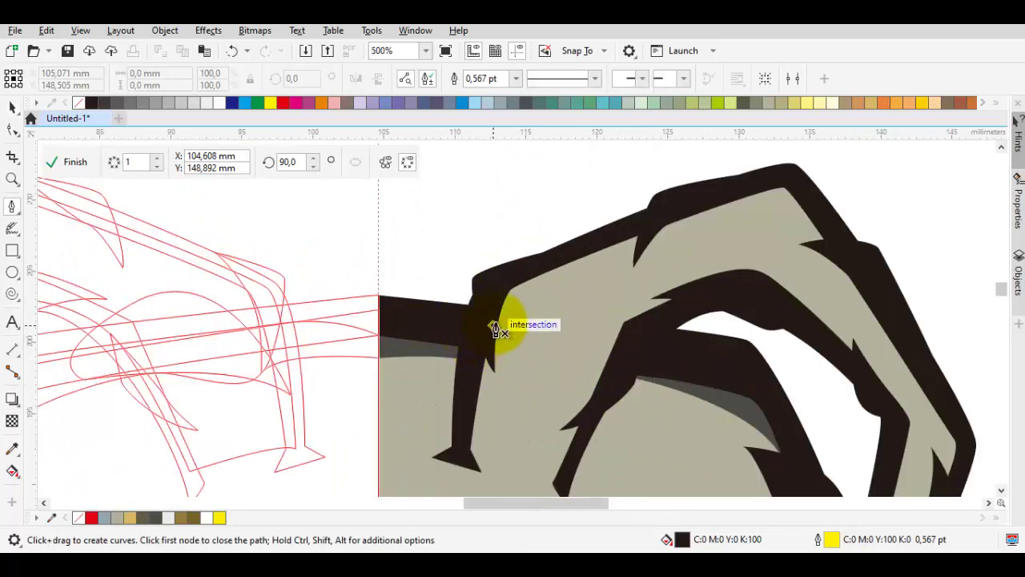
pyautogui.scroll(2, 495, 329)
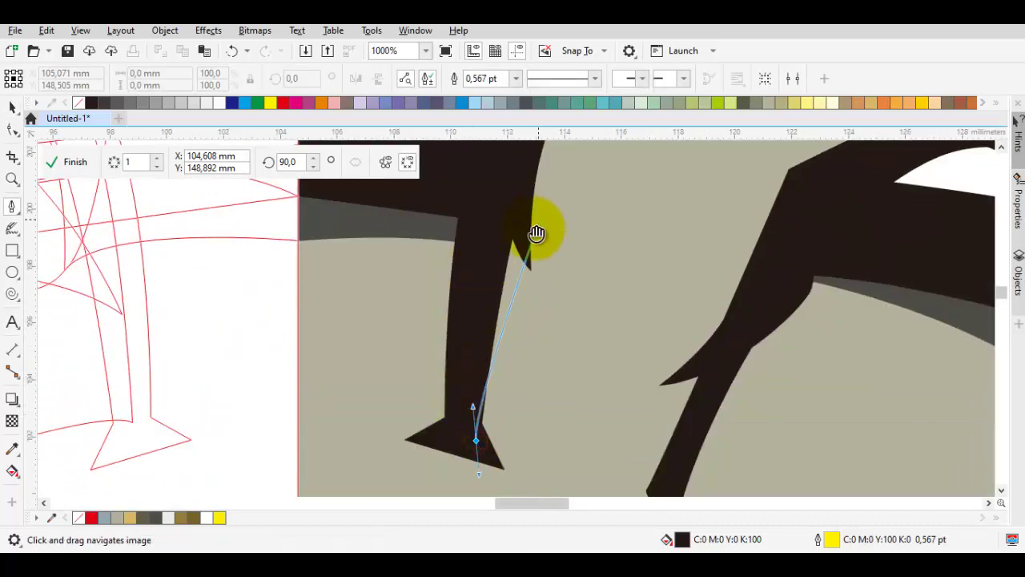
pyautogui.moveTo(536, 233); pyautogui.dragTo(441, 316)
pyautogui.click(436, 328)
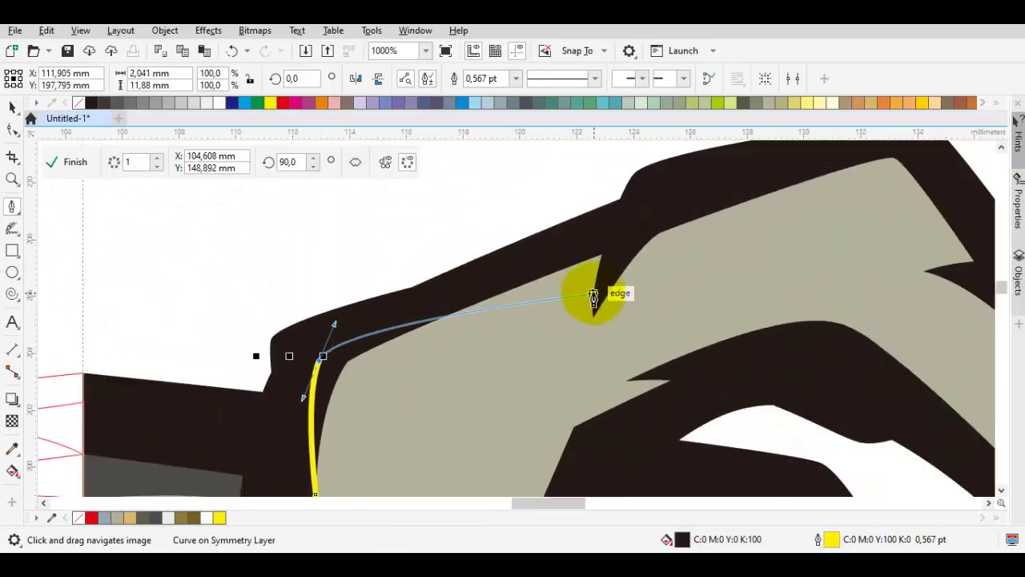
pyautogui.click(594, 298)
pyautogui.moveTo(593, 255); pyautogui.dragTo(652, 239)
pyautogui.click(801, 214)
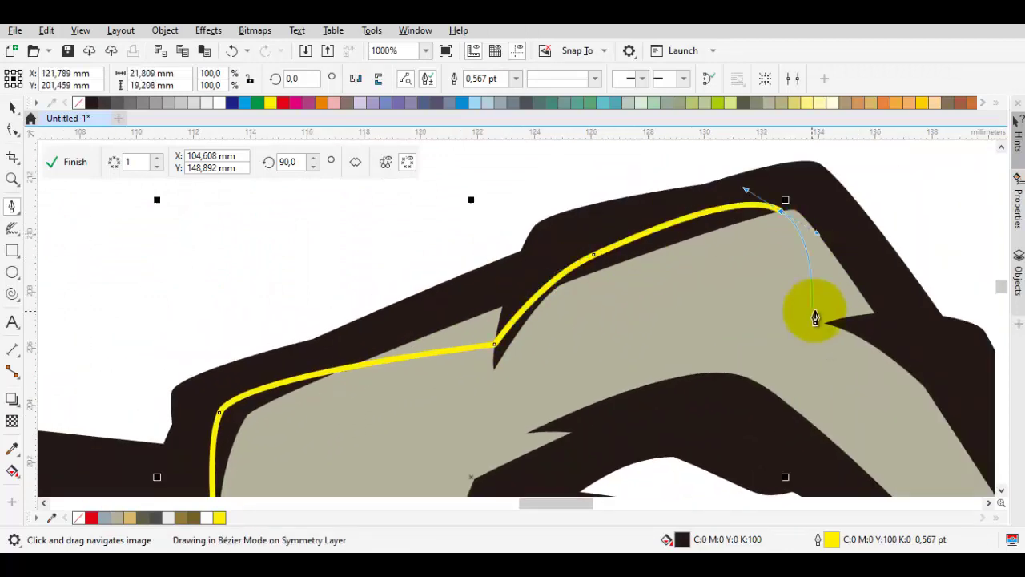
pyautogui.scroll(2, 825, 308)
pyautogui.moveTo(828, 306); pyautogui.dragTo(686, 293)
pyautogui.scroll(-2, 686, 293)
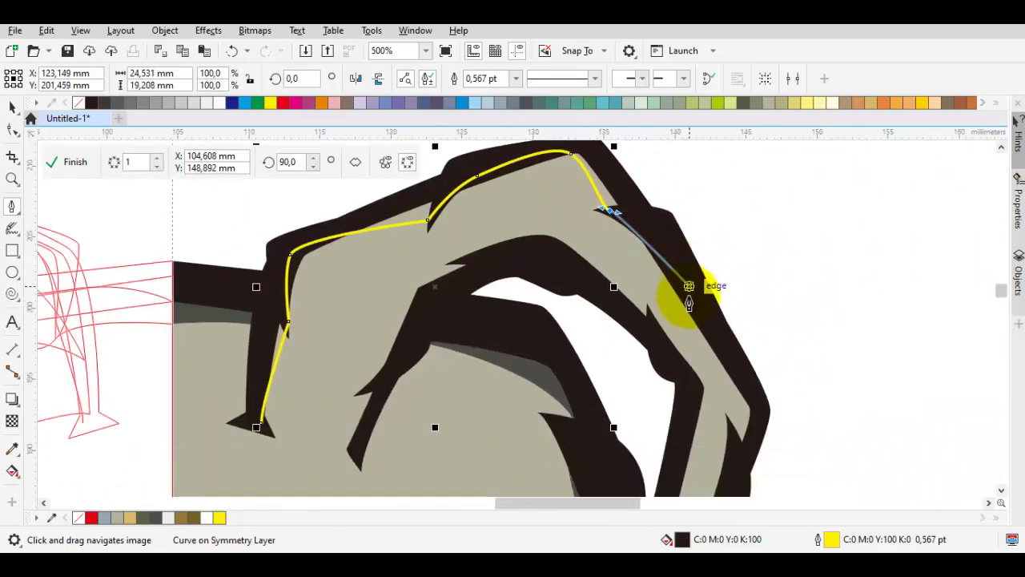
# Continue the shading contour down the horn's outer side, across near the tip, up to the inner bend and back down to the tip
pyautogui.scroll(1, 664, 235)
pyautogui.scroll(1, 721, 354)
pyautogui.moveTo(688, 339)
pyautogui.mouseDown()
pyautogui.moveTo(686, 377)
pyautogui.moveTo(737, 262)
pyautogui.mouseUp()
pyautogui.scroll(-1, 686, 377)
pyautogui.scroll(1, 670, 319)
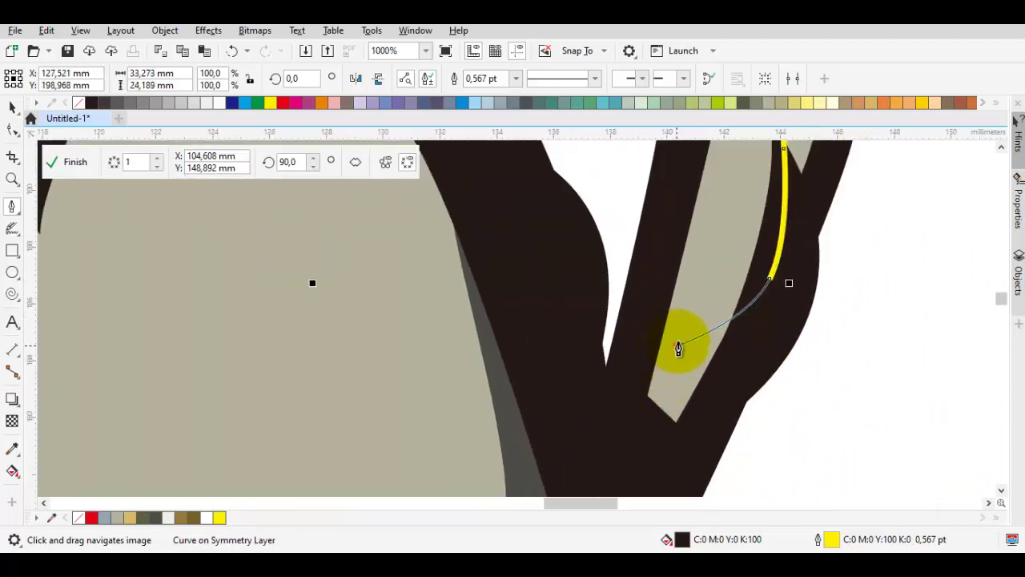
pyautogui.click(682, 298)
pyautogui.scroll(-1, 683, 297)
pyautogui.moveTo(666, 261); pyautogui.dragTo(607, 401)
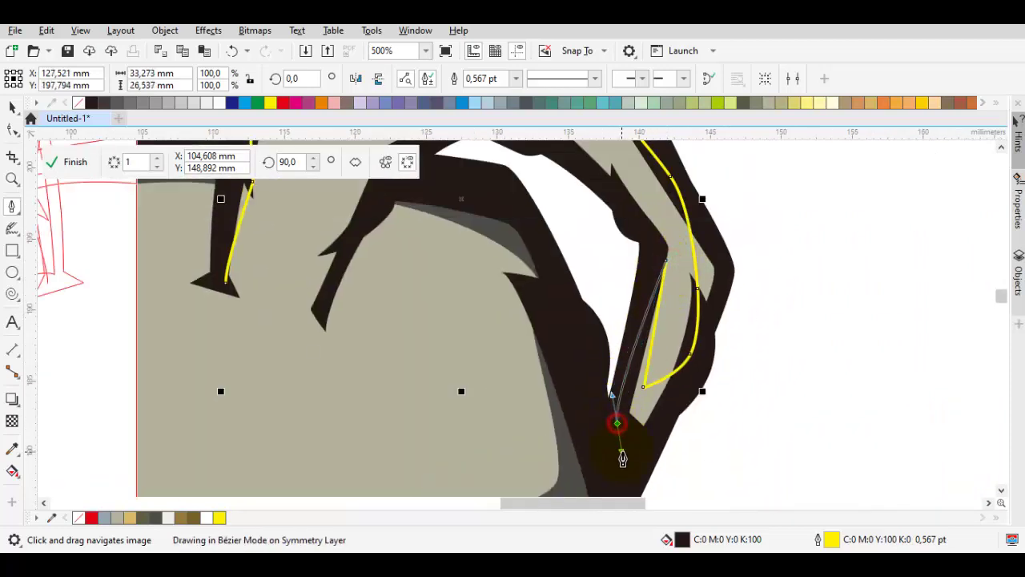
pyautogui.moveTo(622, 458); pyautogui.dragTo(623, 453)
# Run the shading contour back within the horn's black outer border and close it at the base, about 35.7 by 31.1 mm overall
pyautogui.scroll(1, 628, 448)
pyautogui.scroll(-1, 727, 408)
pyautogui.scroll(1, 737, 315)
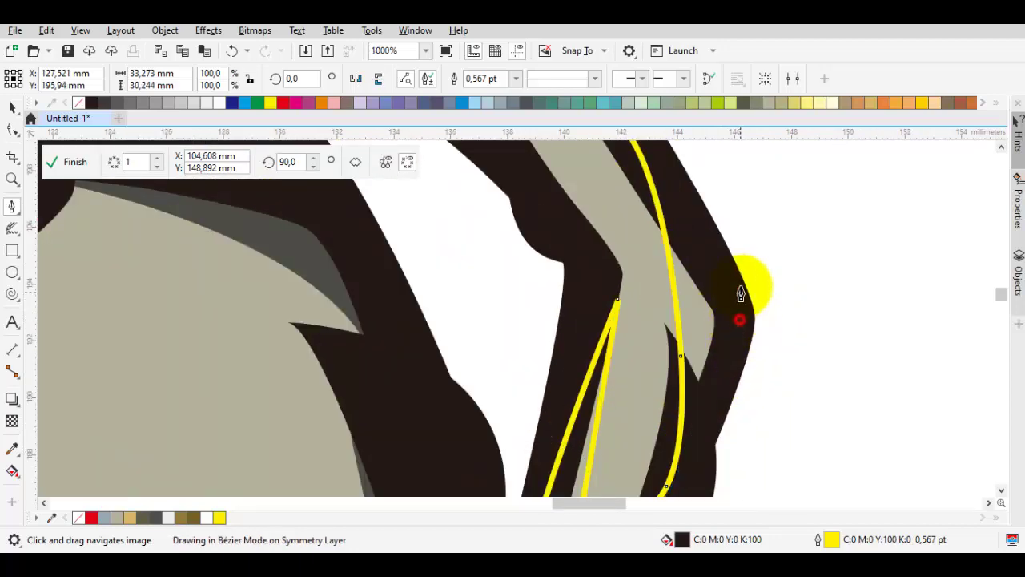
pyautogui.scroll(-1, 714, 344)
pyautogui.scroll(1, 616, 316)
pyautogui.scroll(1, 615, 317)
pyautogui.scroll(-1, 647, 304)
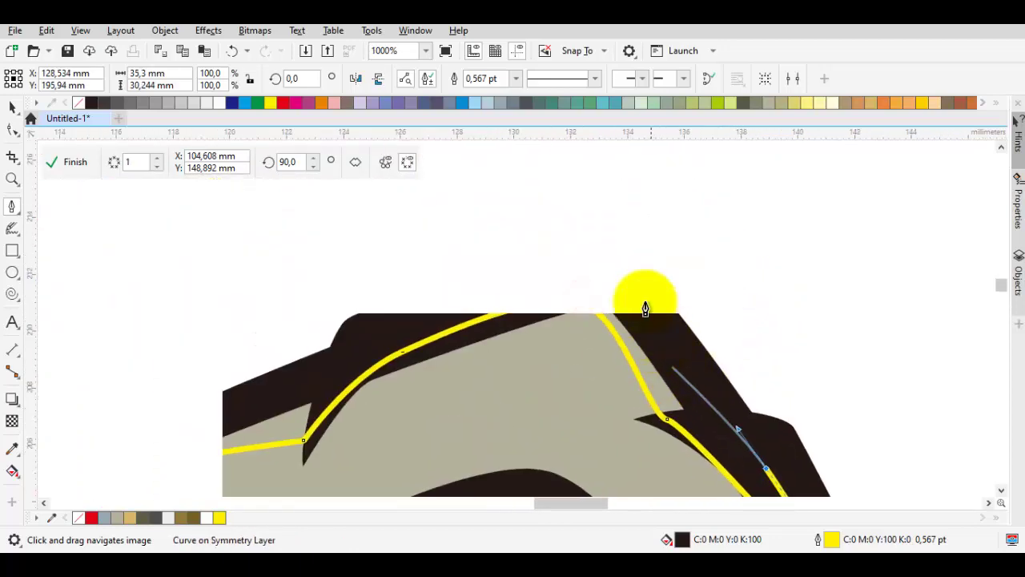
pyautogui.scroll(1, 602, 281)
pyautogui.scroll(-1, 601, 281)
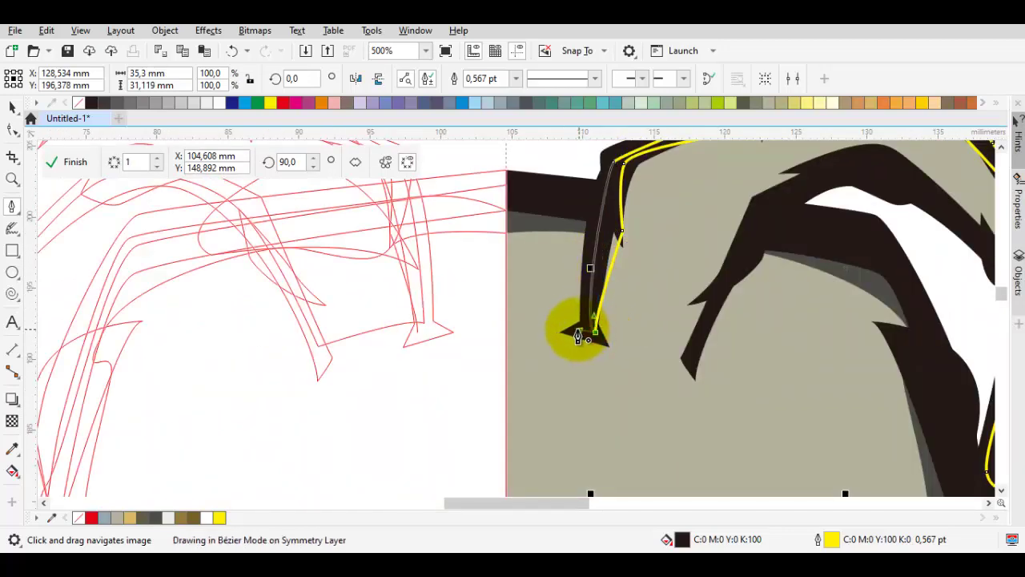
pyautogui.click(578, 335)
pyautogui.scroll(1, 773, 309)
pyautogui.scroll(-1, 790, 256)
# Fill the horn's shading contour with the sampled dark grey, place it directly in front of the khaki horn shape, and remove its outline
pyautogui.press('i')
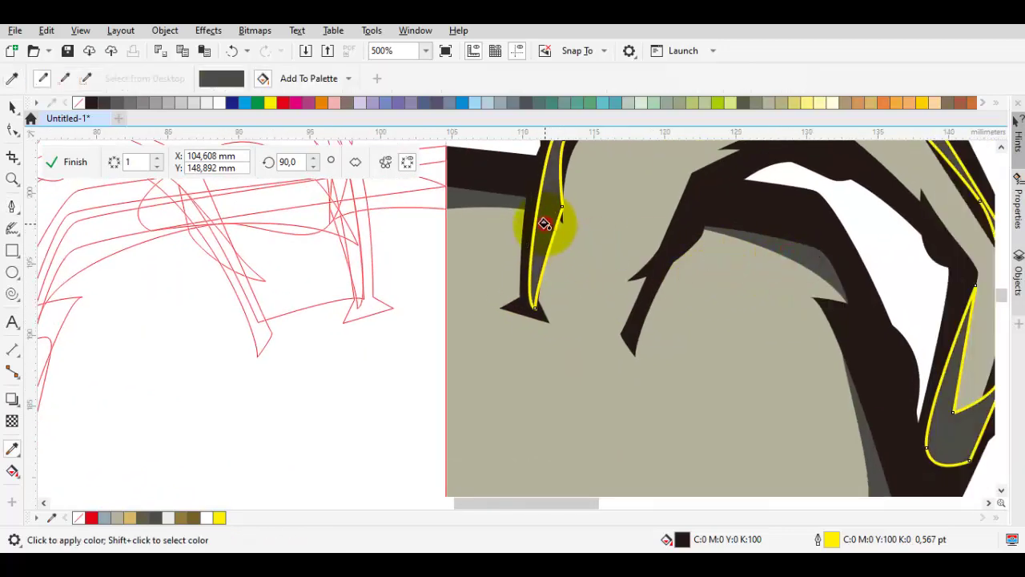
pyautogui.press('space')
pyautogui.rightClick(544, 225)
pyautogui.moveTo(647, 252)
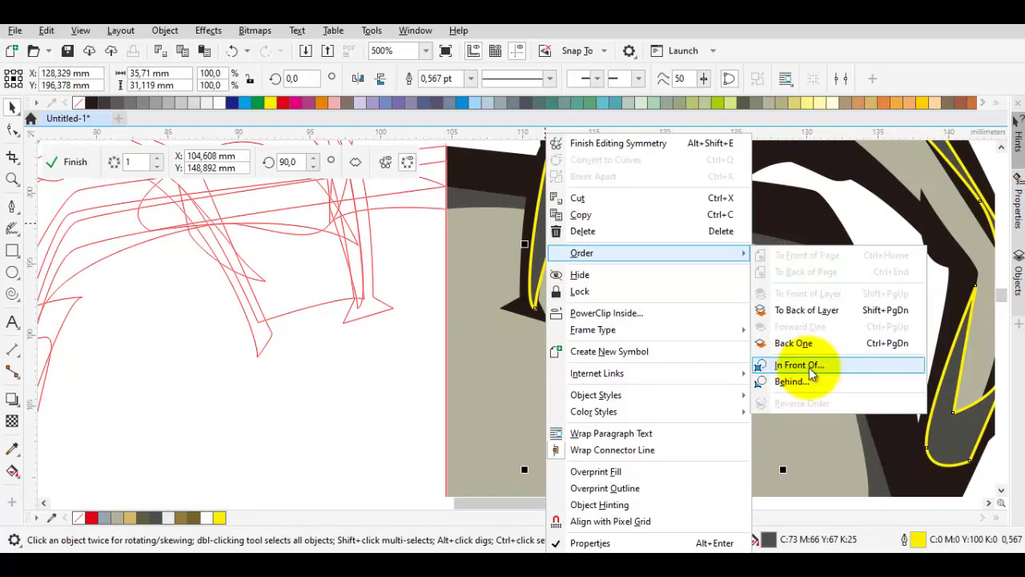
pyautogui.click(811, 370)
pyautogui.click(622, 201)
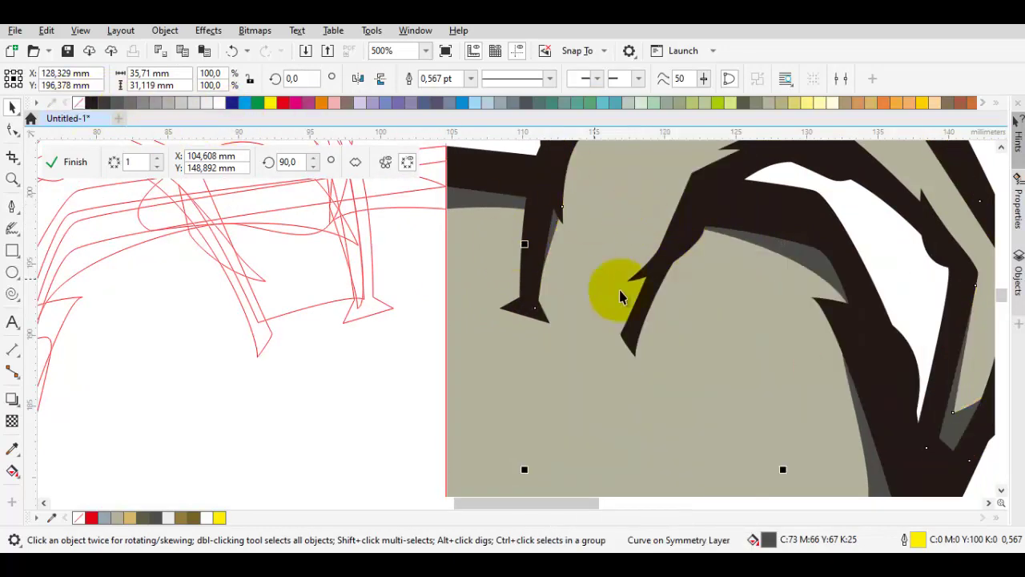
# Draw a narrow pointed shading shape about 10.3 by 4.8 mm along the horn's inner edge before the bend and weld it to the horn's grey shading
pyautogui.scroll(-2, 710, 291)
pyautogui.press('space')
pyautogui.scroll(4, 652, 264)
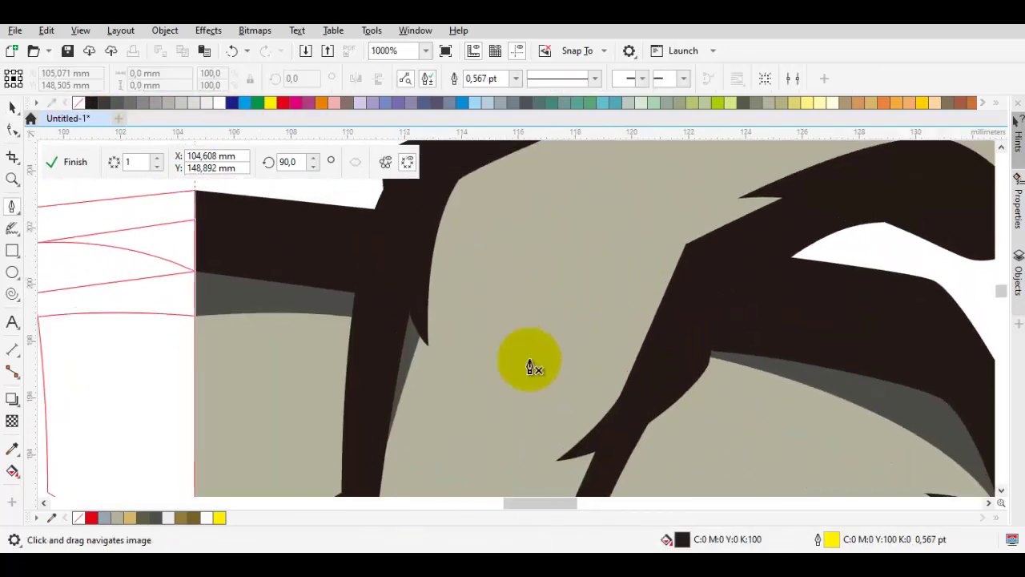
pyautogui.moveTo(519, 338); pyautogui.dragTo(612, 287)
pyautogui.click(755, 240)
pyautogui.click(813, 201)
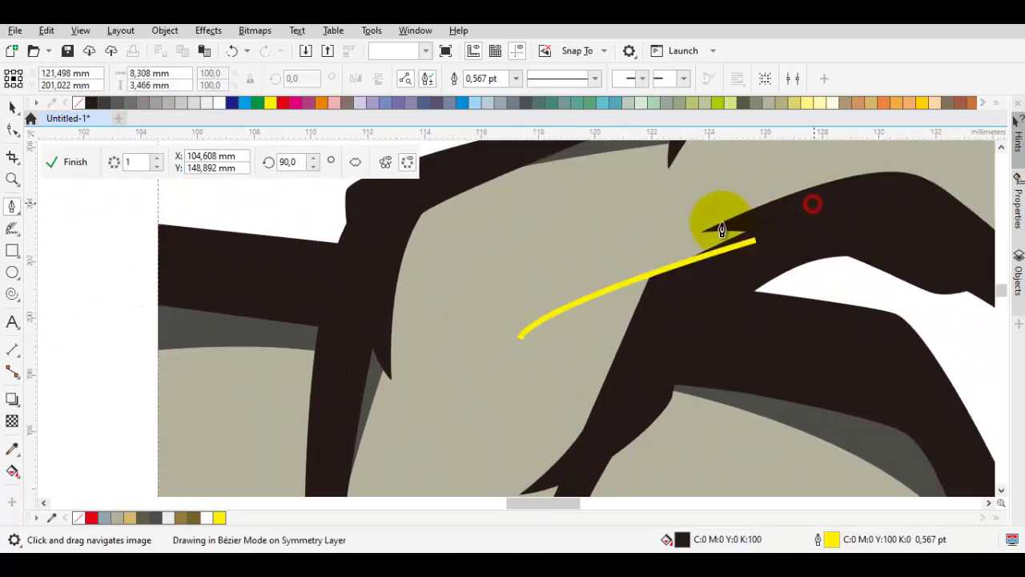
pyautogui.click(699, 234)
pyautogui.click(520, 337)
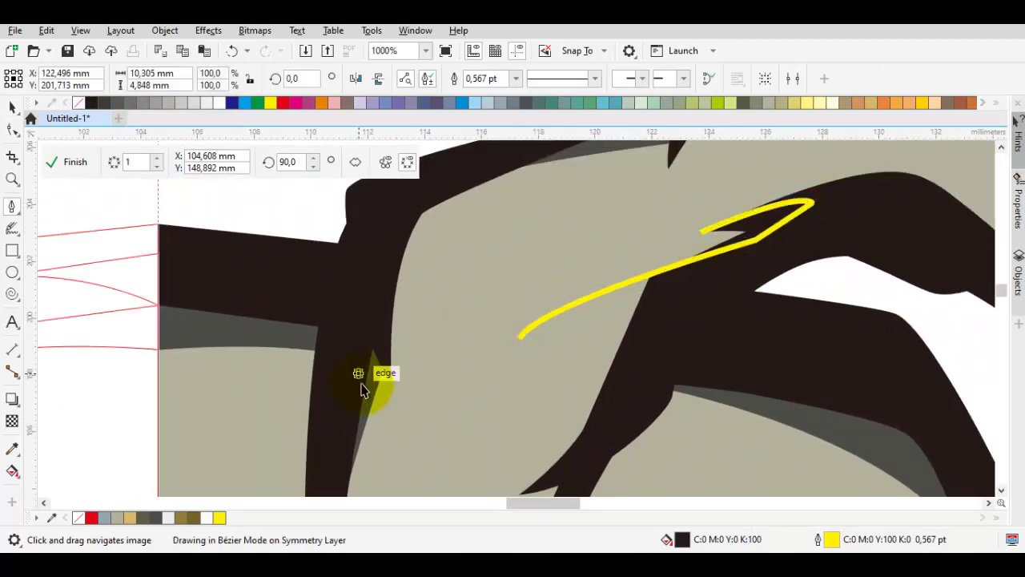
pyautogui.press('space')
pyautogui.click(442, 81)
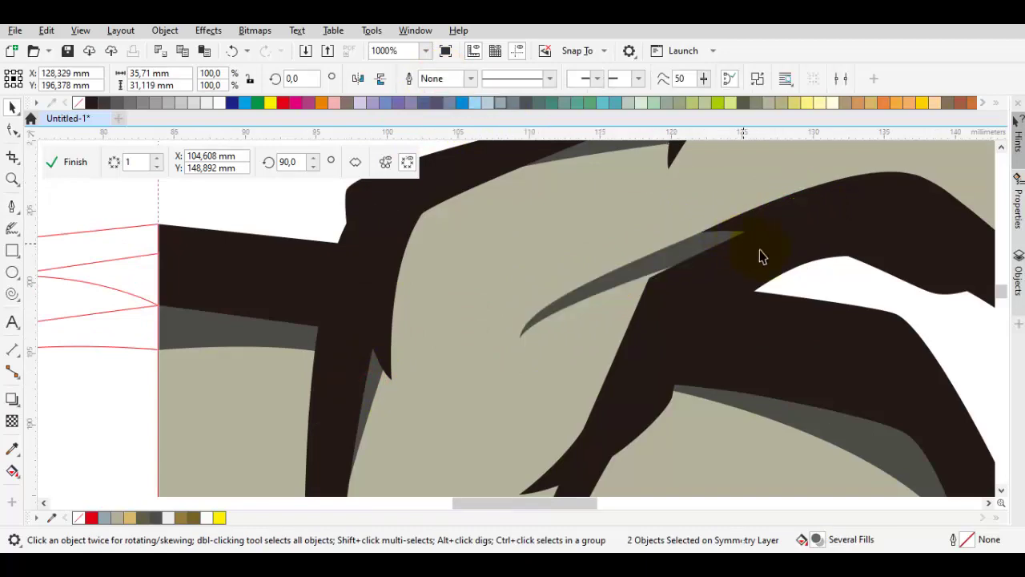
# Start another shading contour on the horn's inner edge past the bend and trace it down to the elbow, adding a sharp spike into the khaki
pyautogui.press('space')
pyautogui.moveTo(759, 251); pyautogui.dragTo(591, 229)
pyautogui.moveTo(617, 295); pyautogui.dragTo(526, 230)
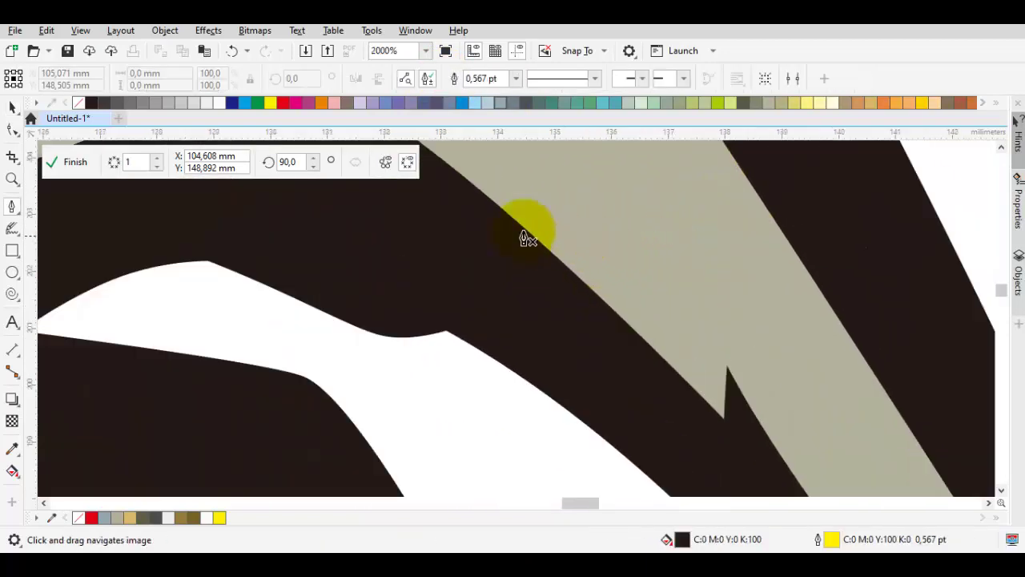
pyautogui.click(497, 226)
pyautogui.scroll(-2, 622, 263)
pyautogui.scroll(2, 613, 278)
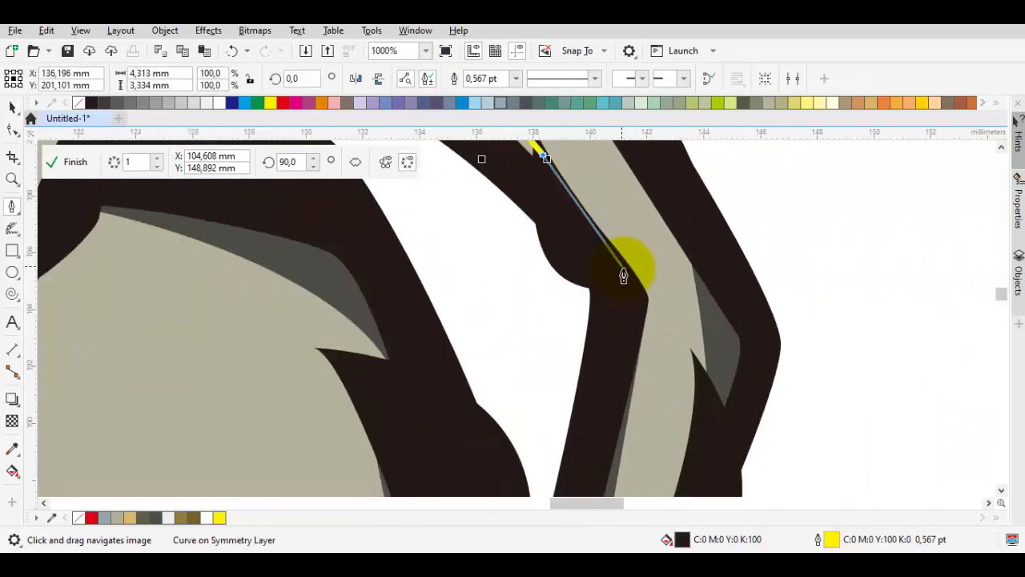
pyautogui.moveTo(617, 183)
pyautogui.mouseDown()
pyautogui.moveTo(614, 213)
pyautogui.moveTo(612, 177)
pyautogui.mouseUp()
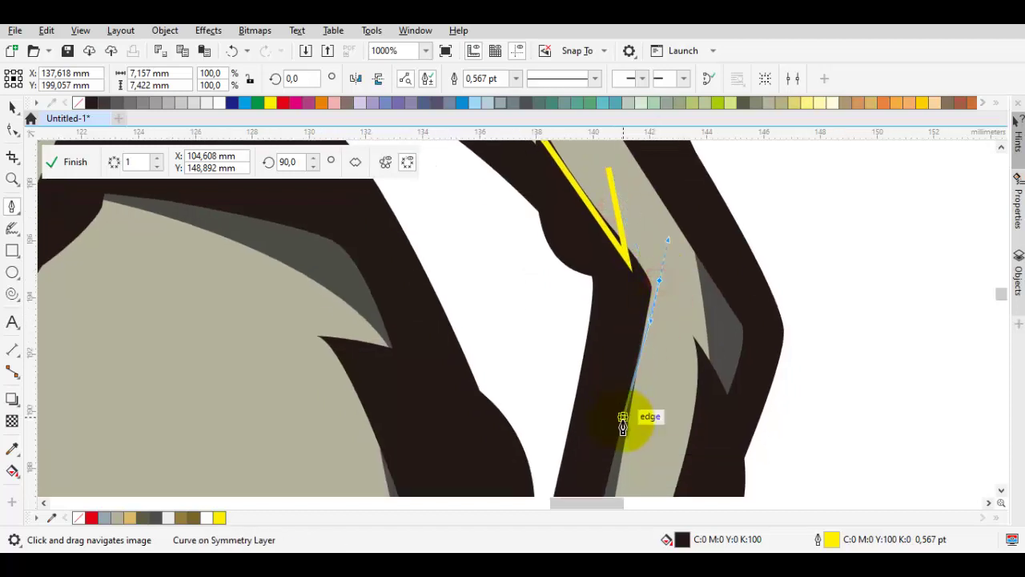
# Add a second spike near the horn's tip, close the contour along the inner black border, about 8.7 by 19.9 mm, and weld it to the grey shading
pyautogui.scroll(2, 650, 319)
pyautogui.scroll(-2, 636, 367)
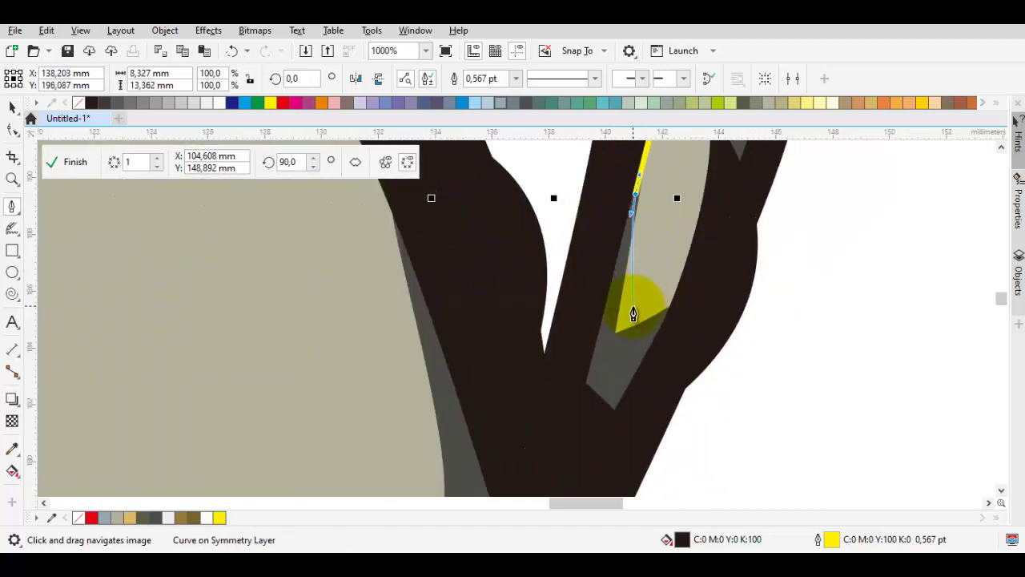
pyautogui.click(652, 212)
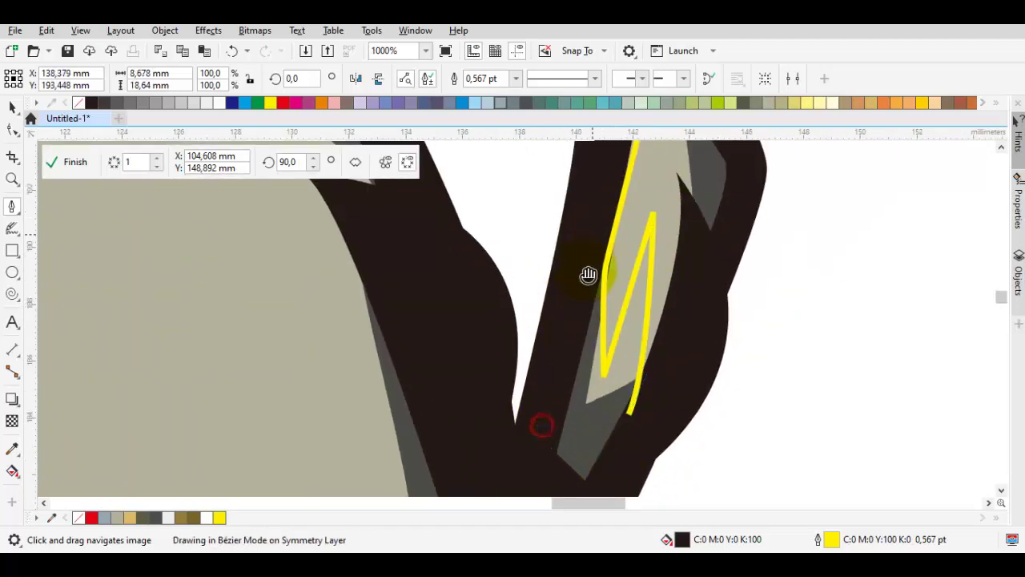
pyautogui.moveTo(589, 275); pyautogui.dragTo(559, 343)
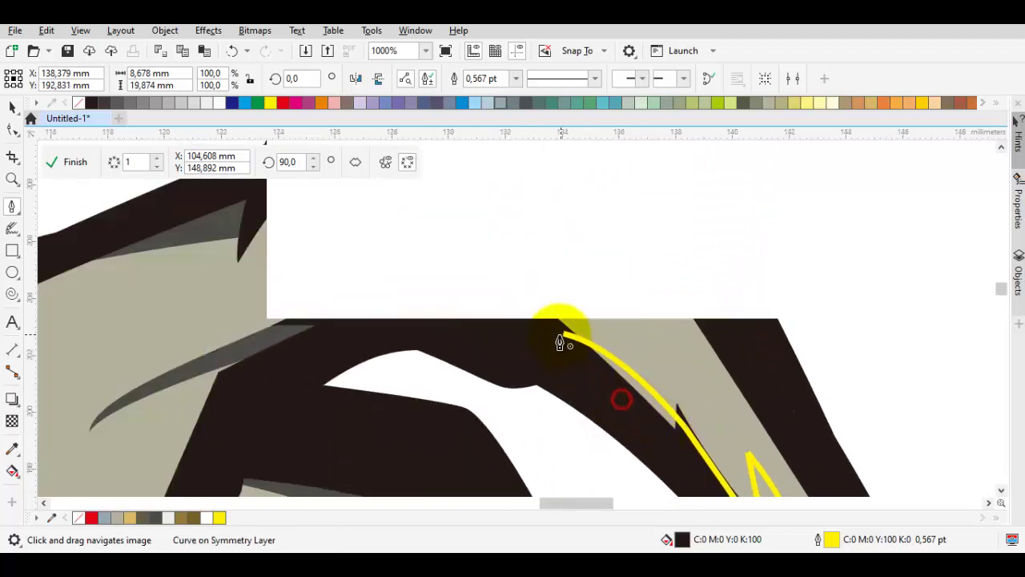
pyautogui.click(559, 331)
pyautogui.click(224, 357)
pyautogui.press('space')
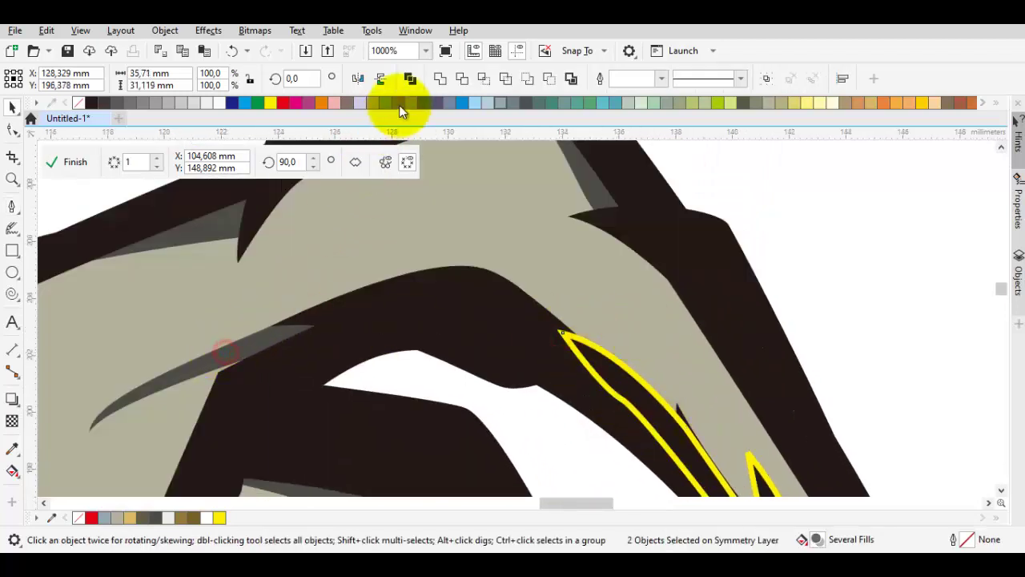
# Adjust the node at the wide end of the narrow shading on the horn's inner edge, moving it slightly deeper into the black border
pyautogui.doubleClick(258, 336)
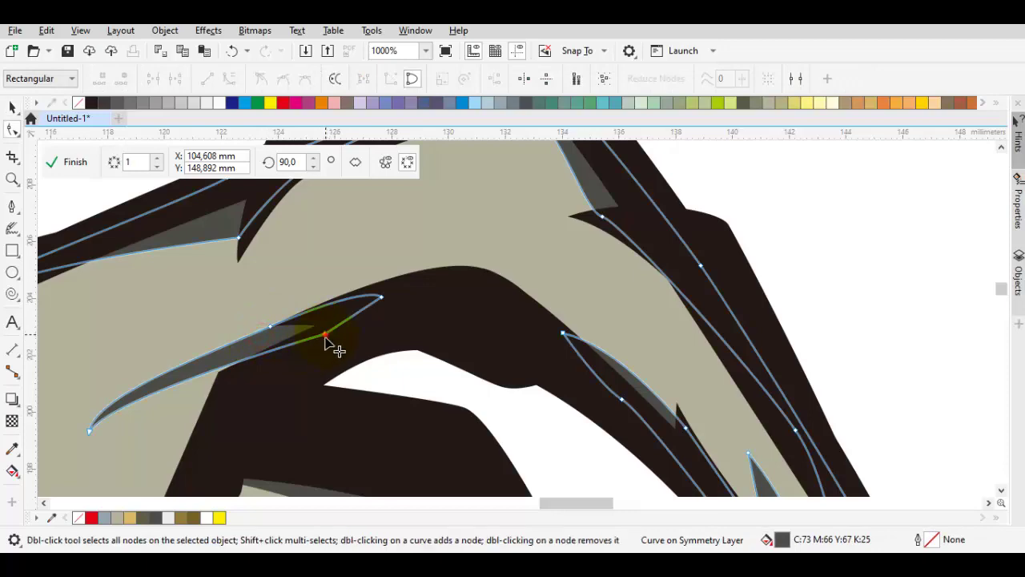
pyautogui.moveTo(325, 337); pyautogui.dragTo(336, 350)
pyautogui.scroll(-6, 389, 338)
pyautogui.click(487, 299)
# Start a shading contour in the black area under the horn's arch and trace it down along the forehead side of the curved spike past its tip
pyautogui.press('space')
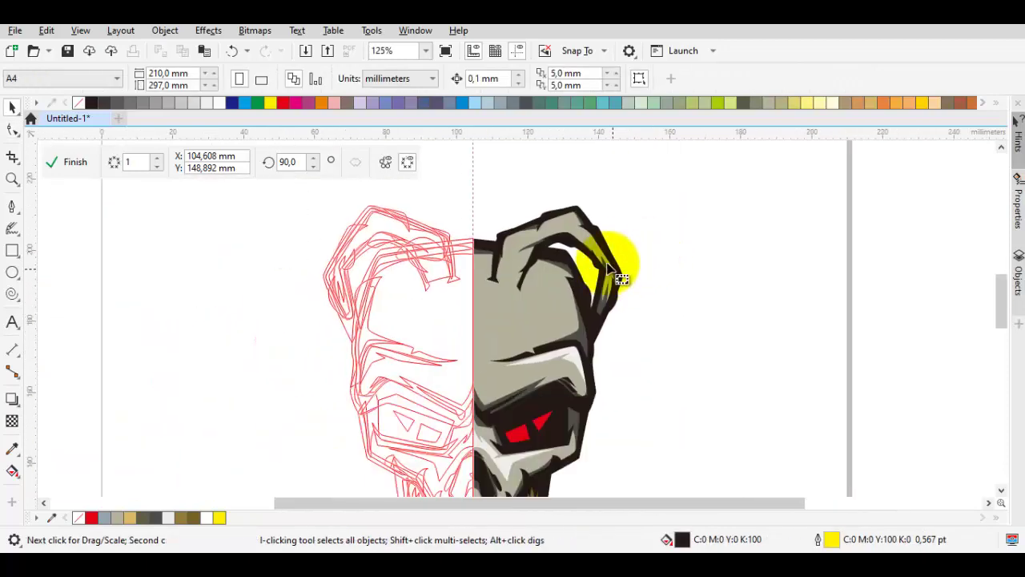
pyautogui.scroll(8, 620, 277)
pyautogui.press('space')
pyautogui.scroll(2, 414, 378)
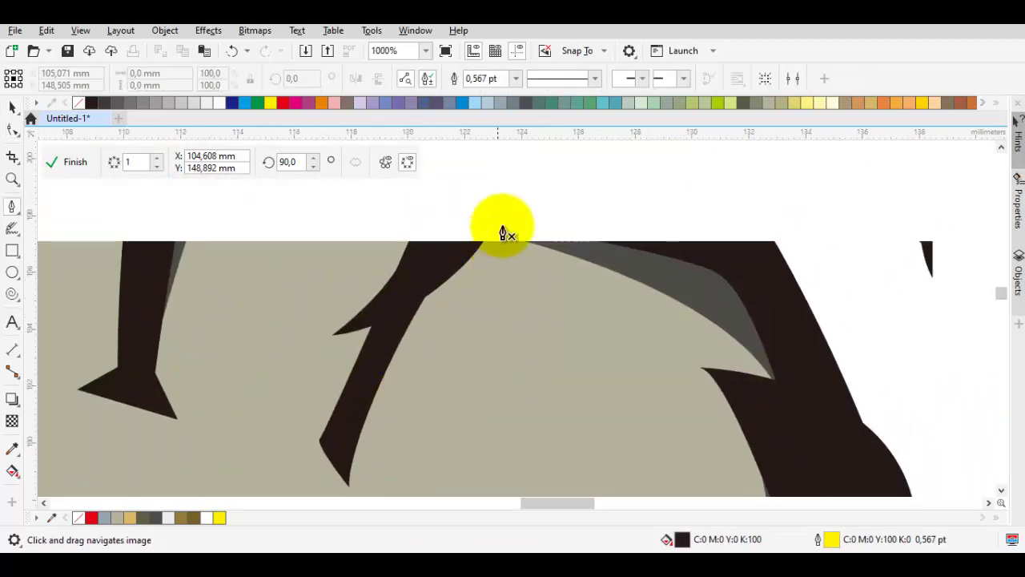
pyautogui.click(503, 234)
pyautogui.scroll(-3, 512, 216)
pyautogui.hscroll(-2, 435, 350)
pyautogui.moveTo(441, 300); pyautogui.dragTo(439, 316)
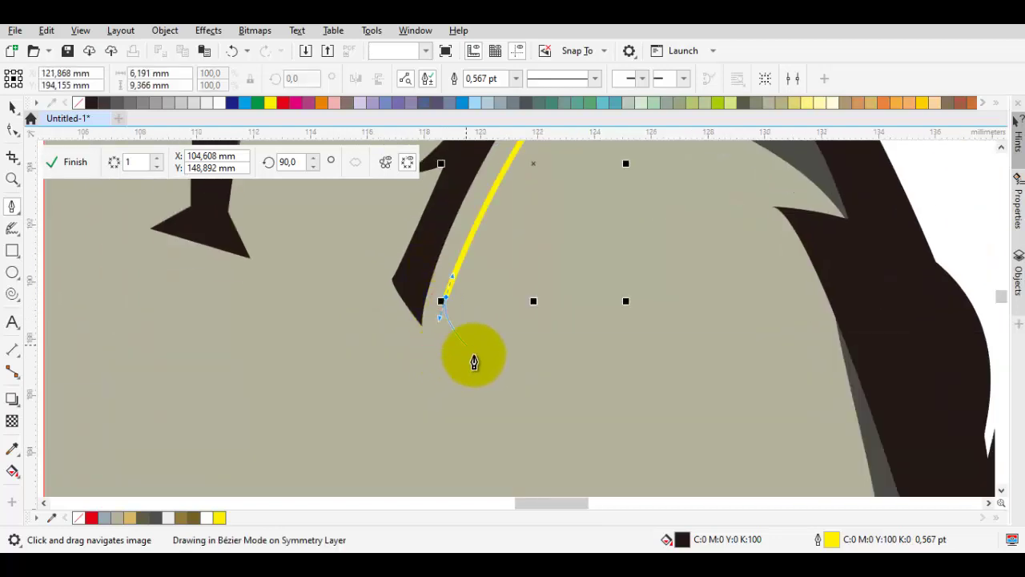
pyautogui.moveTo(474, 362); pyautogui.dragTo(428, 343)
# Run the contour back up inside the black spike, close it at its start, and weld it to the head's grey shading
pyautogui.scroll(3, 417, 304)
pyautogui.hscroll(2, 389, 274)
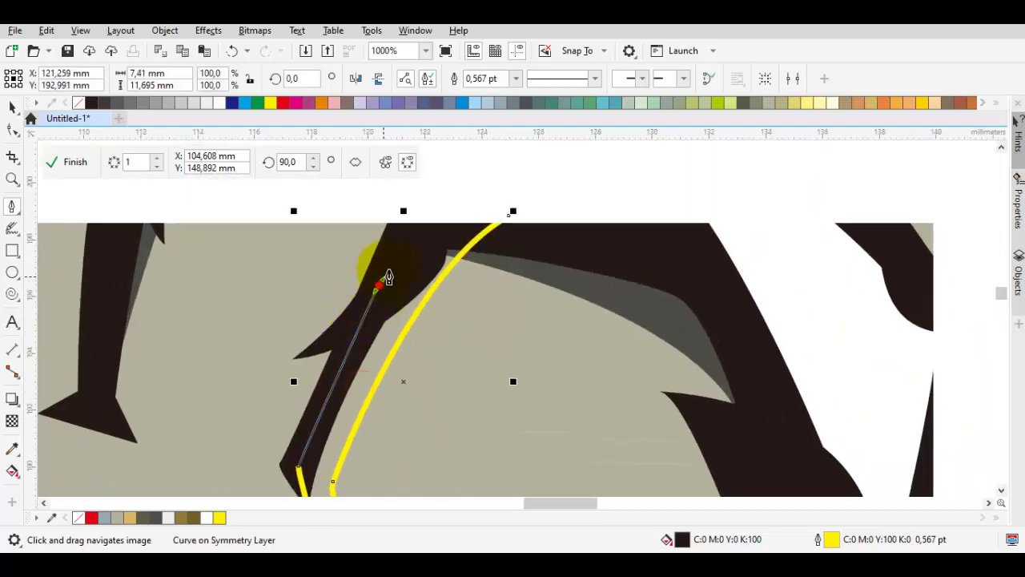
pyautogui.click(508, 215)
pyautogui.press('space')
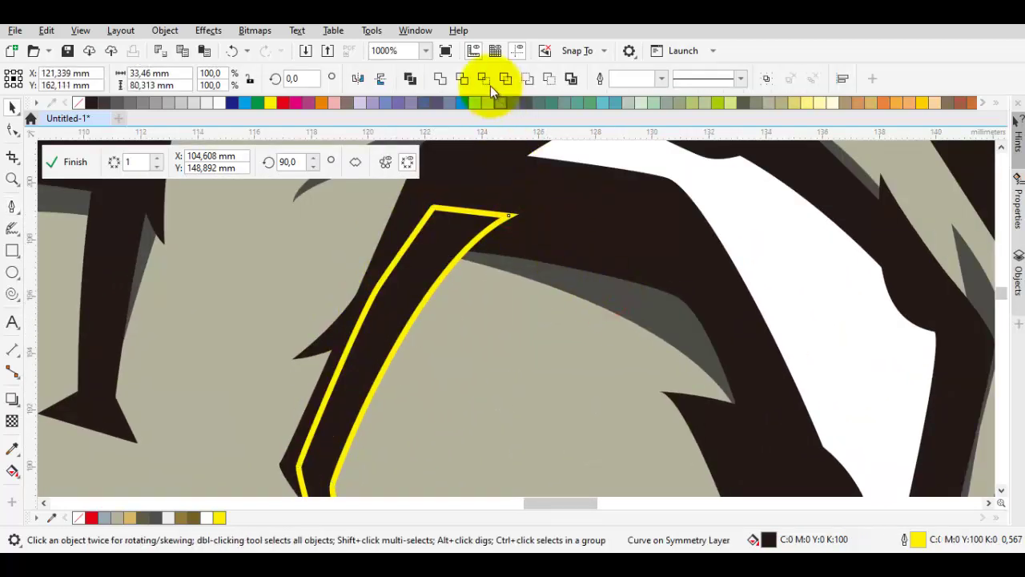
pyautogui.click(442, 80)
pyautogui.scroll(-5, 555, 237)
pyautogui.scroll(5, 561, 259)
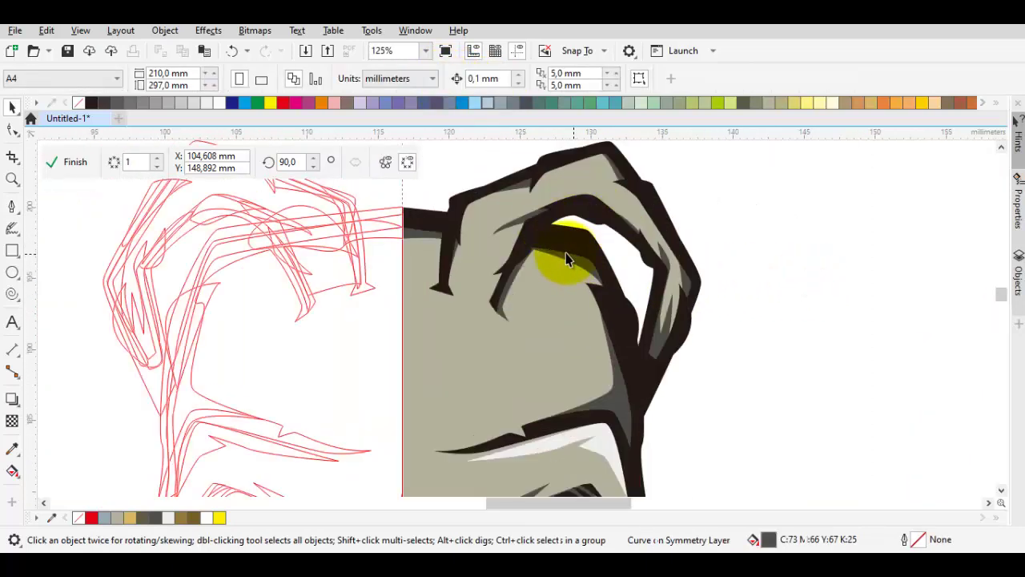
# Reshape the lower edge of the head's grey shading under the horn's arch into a wider curve that flows into the spike's shading
pyautogui.click(548, 262)
pyautogui.press('F10')
pyautogui.moveTo(473, 229); pyautogui.dragTo(494, 295)
pyautogui.scroll(-5, 494, 295)
pyautogui.press('space')
pyautogui.click(703, 301)
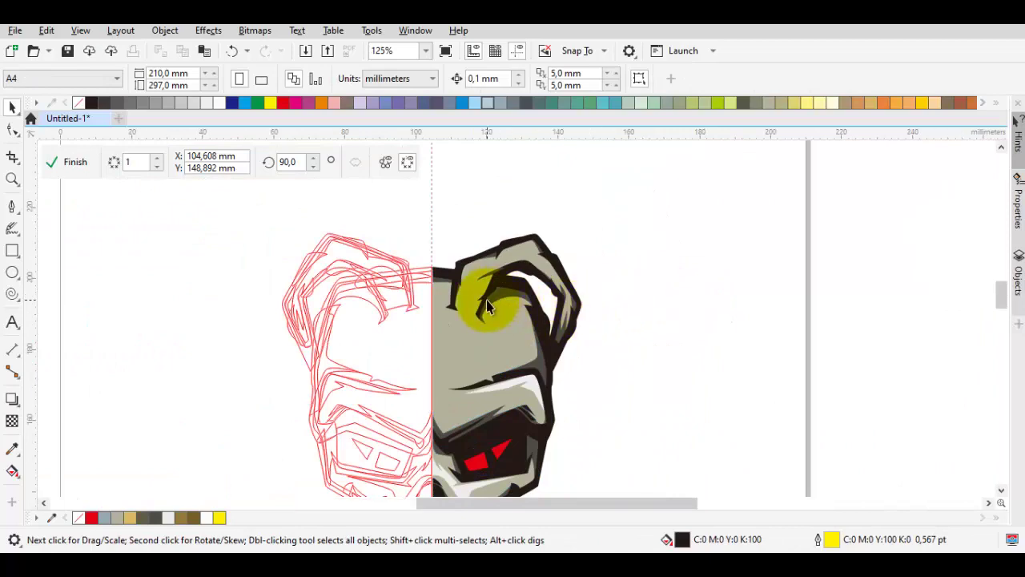
# Draw a narrow tapering shape about 1.8 by 6.8 mm beside the black spike nearest the symmetry axis and weld it to the forehead's grey shading
pyautogui.scroll(5, 486, 299)
pyautogui.click(460, 222)
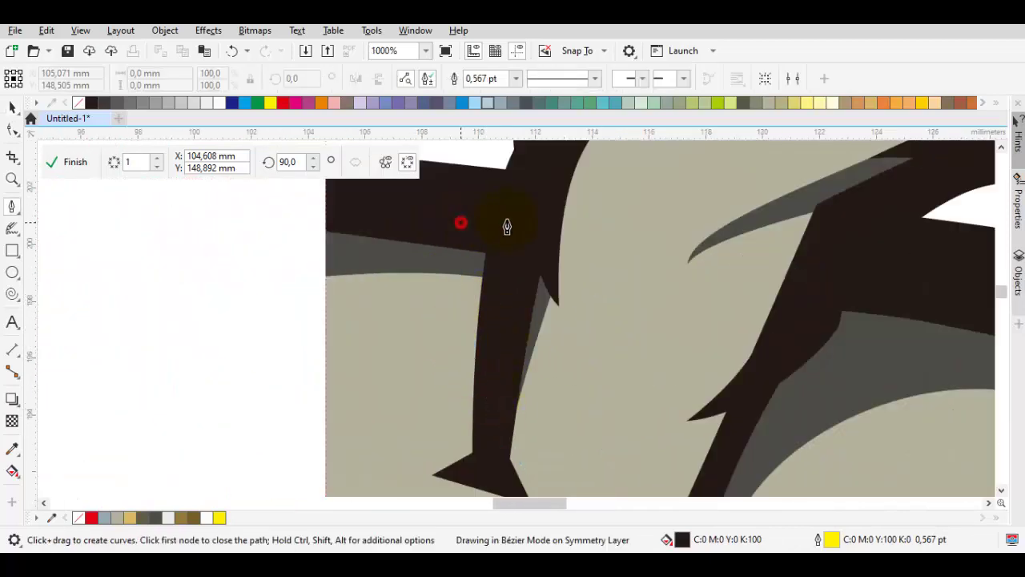
pyautogui.click(513, 214)
pyautogui.click(492, 430)
pyautogui.click(494, 410)
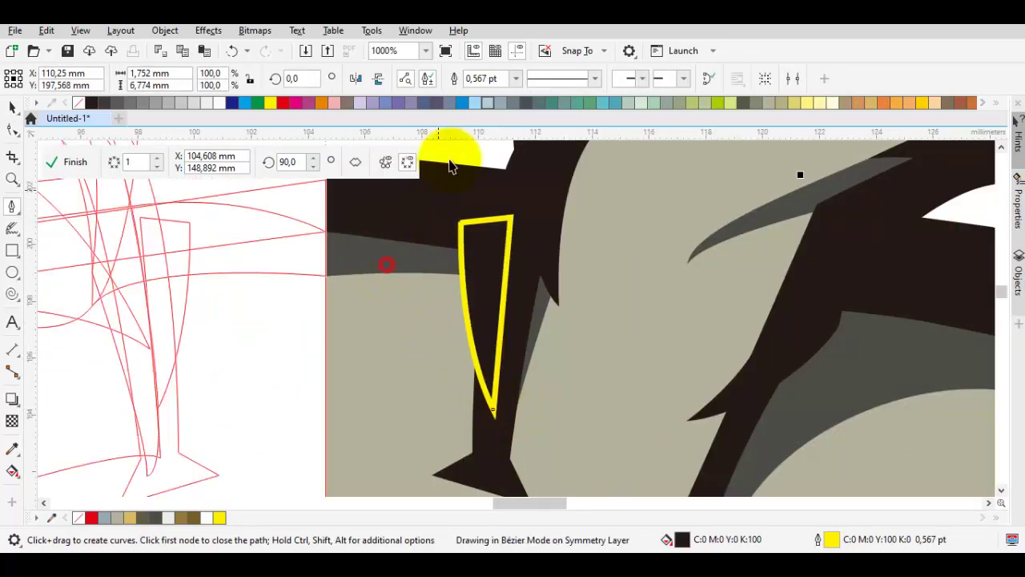
pyautogui.press('space')
pyautogui.scroll(-5, 552, 318)
pyautogui.scroll(4, 680, 219)
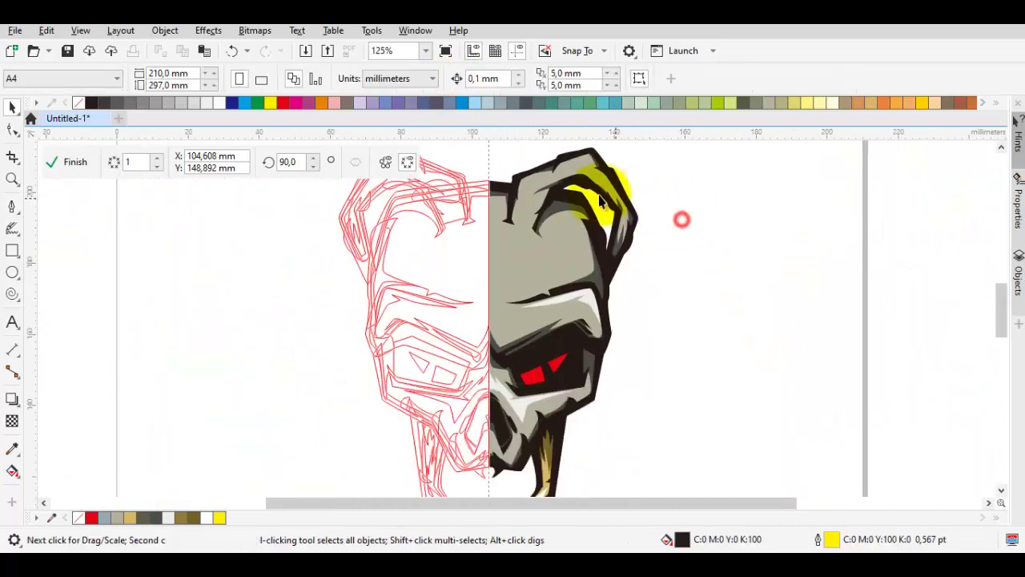
# Draw a closed pointed highlight shape about 8.8 by 11.4 mm on the khaki base of the horn
pyautogui.press('space')
pyautogui.click(392, 405)
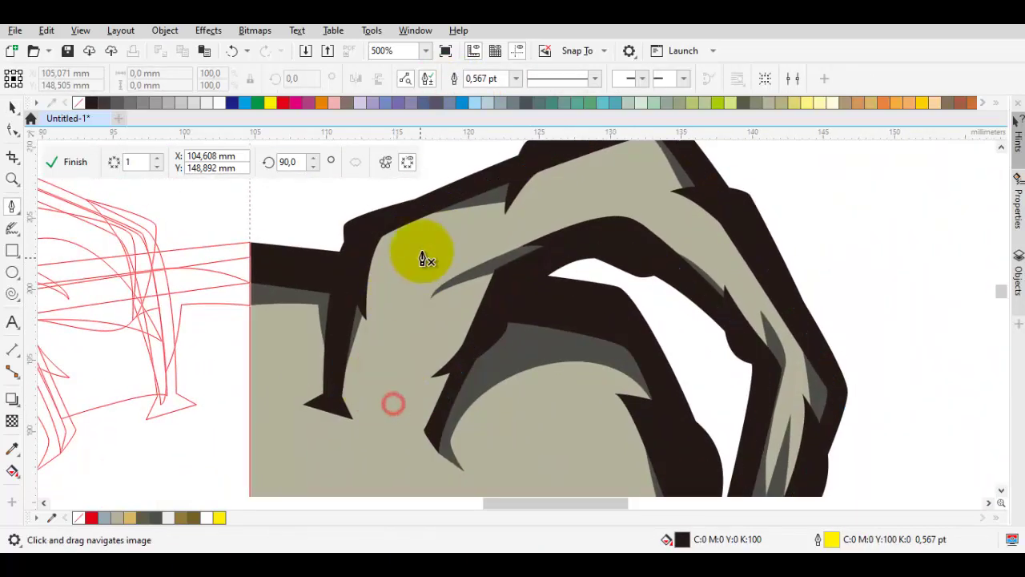
pyautogui.moveTo(398, 371); pyautogui.dragTo(381, 324)
pyautogui.scroll(2, 454, 238)
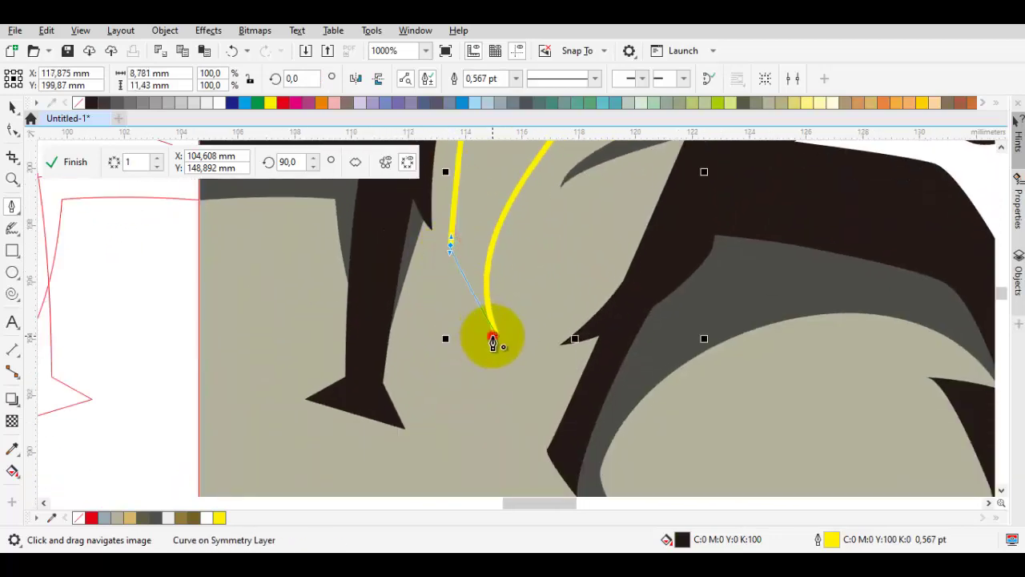
# Fill the horn-base highlight with the light grey (K 10) sampled from the brow highlight and remove its outline
pyautogui.scroll(-7, 481, 332)
pyautogui.scroll(3, 632, 272)
pyautogui.press('i')
pyautogui.click(643, 313)
pyautogui.scroll(3, 528, 304)
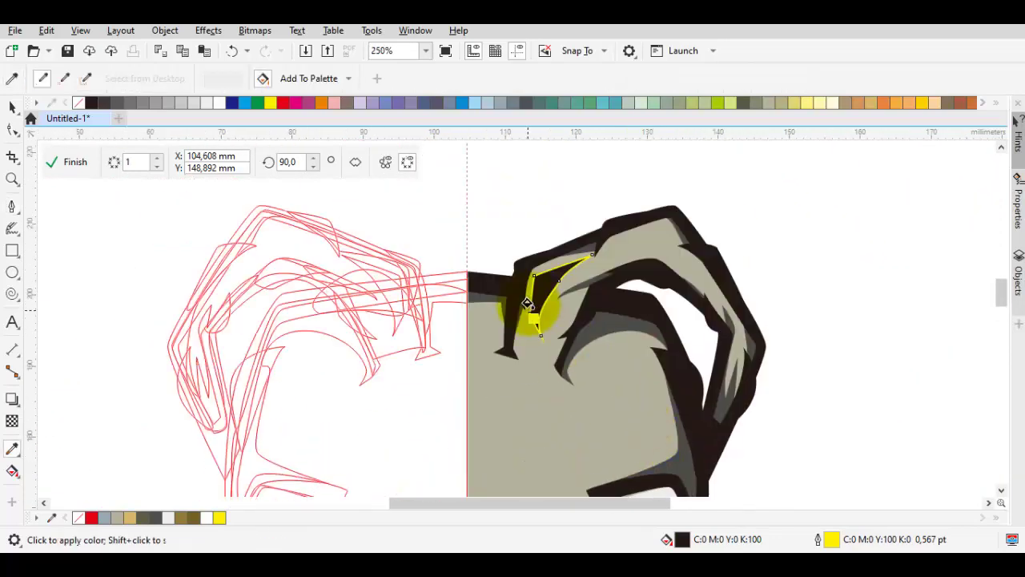
pyautogui.click(546, 290)
pyautogui.press('space')
# Draw a curved highlight about 15.1 by 6.7 mm with pointed ends over the horn's top bend and weld it to the horn-base highlight
pyautogui.scroll(3, 664, 229)
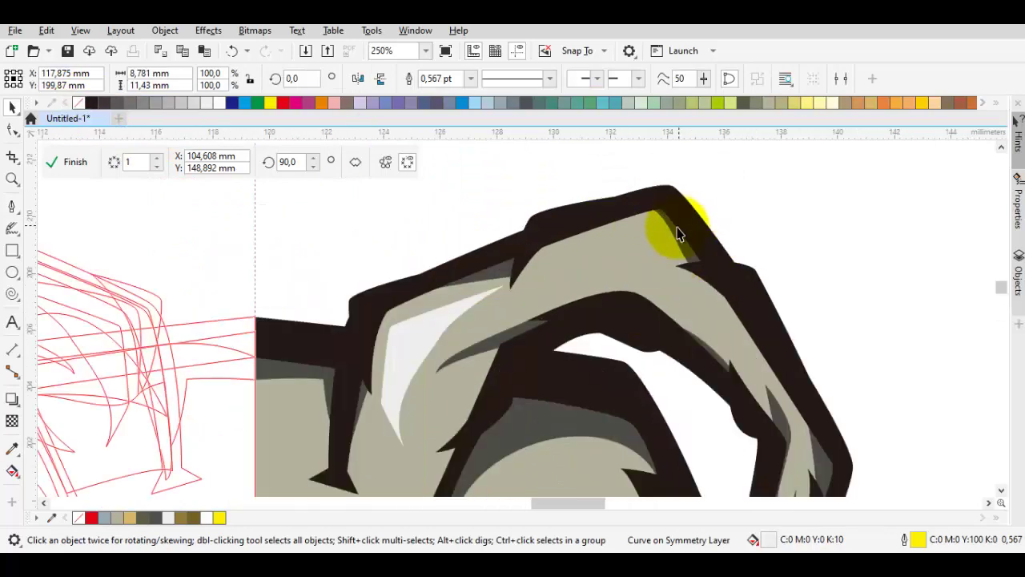
pyautogui.scroll(1, 388, 382)
pyautogui.click(388, 382)
pyautogui.click(595, 336)
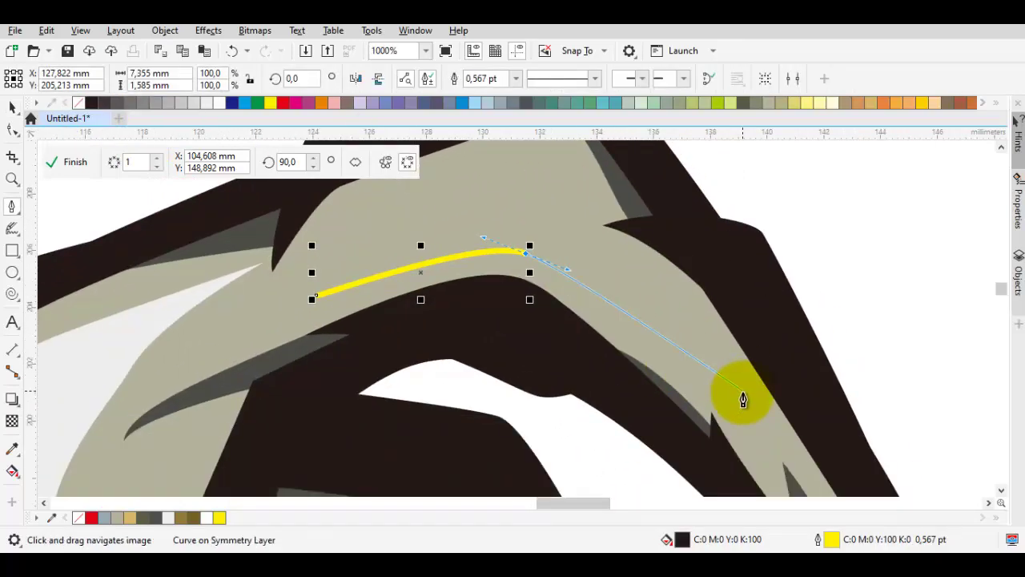
pyautogui.click(744, 396)
pyautogui.moveTo(529, 203); pyautogui.dragTo(461, 173)
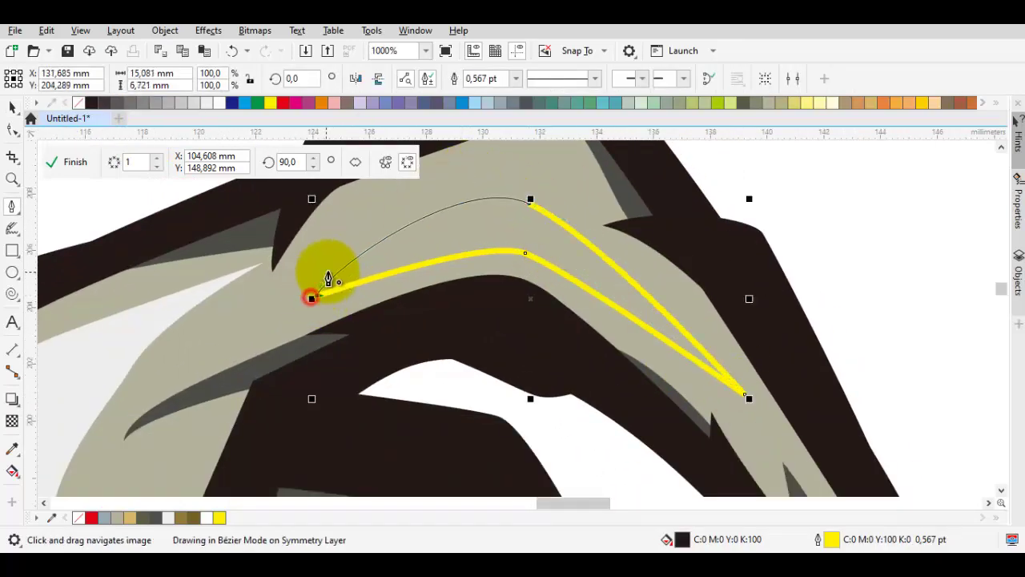
pyautogui.click(311, 298)
pyautogui.press('space')
pyautogui.scroll(-4, 609, 401)
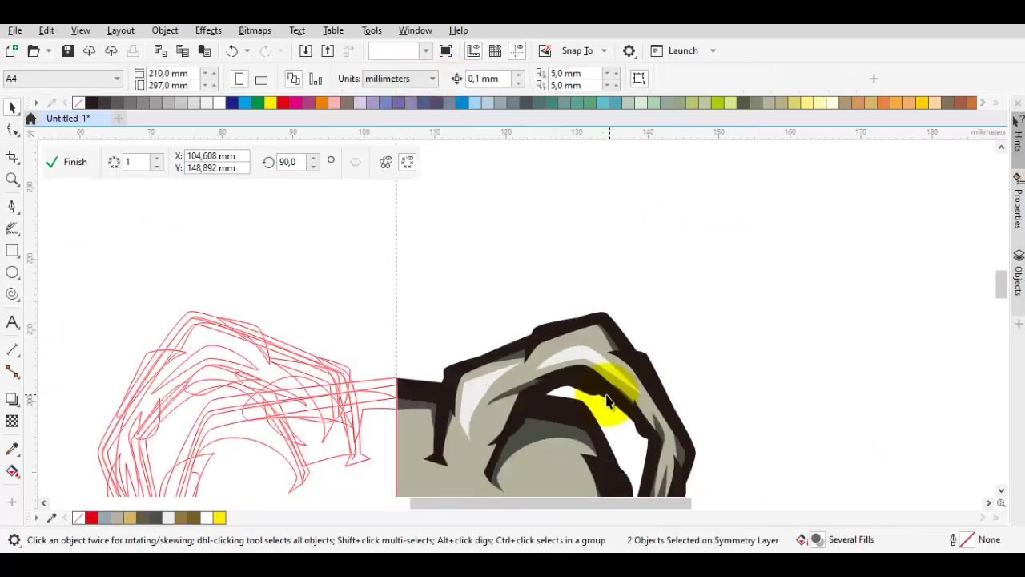
# Finish editing the symmetry so the skull is completed as a full mirrored illustration
pyautogui.scroll(-5, 693, 328)
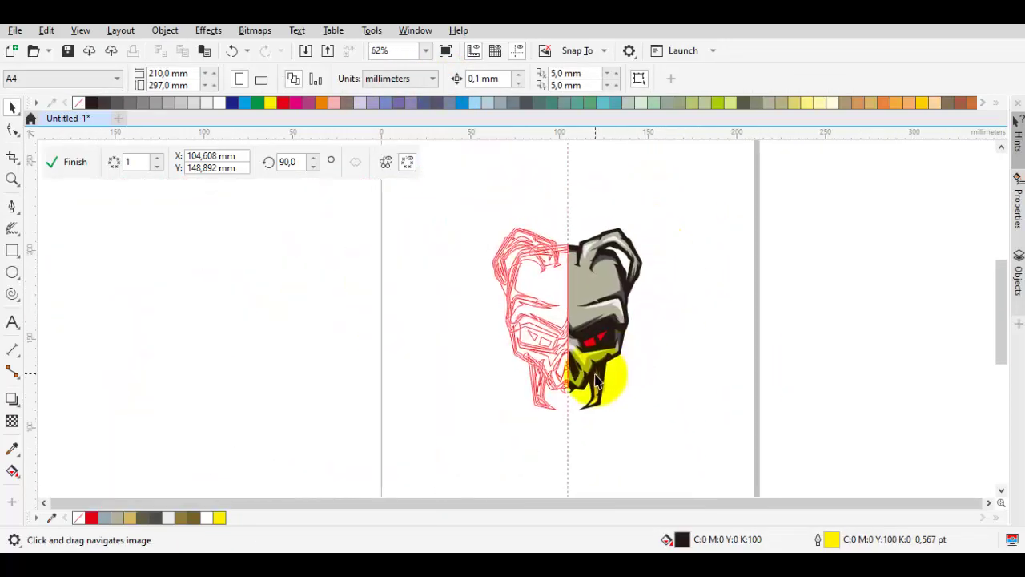
pyautogui.scroll(2, 597, 383)
pyautogui.scroll(-2, 625, 346)
pyautogui.moveTo(745, 454); pyautogui.dragTo(493, 264)
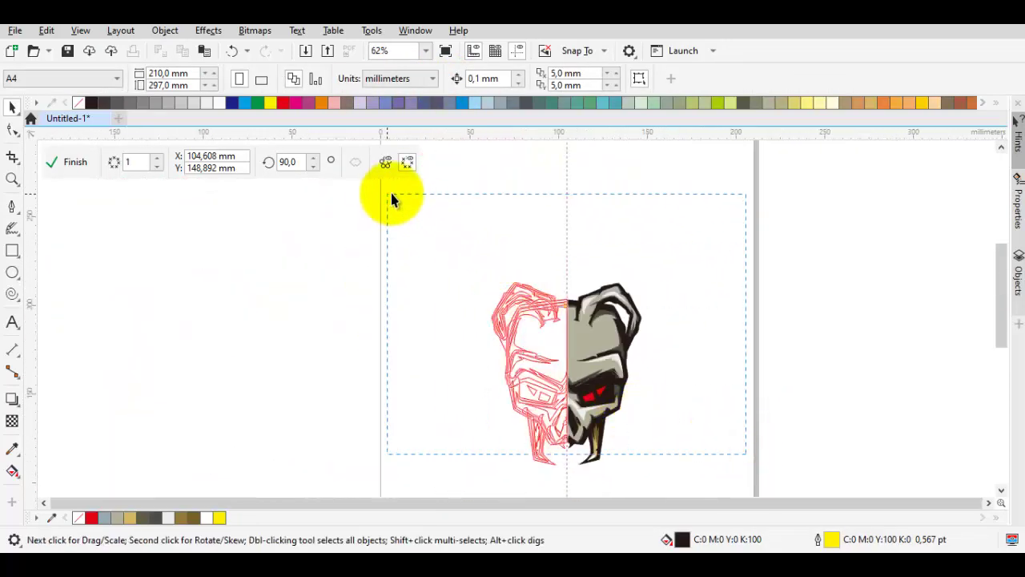
pyautogui.click(74, 162)
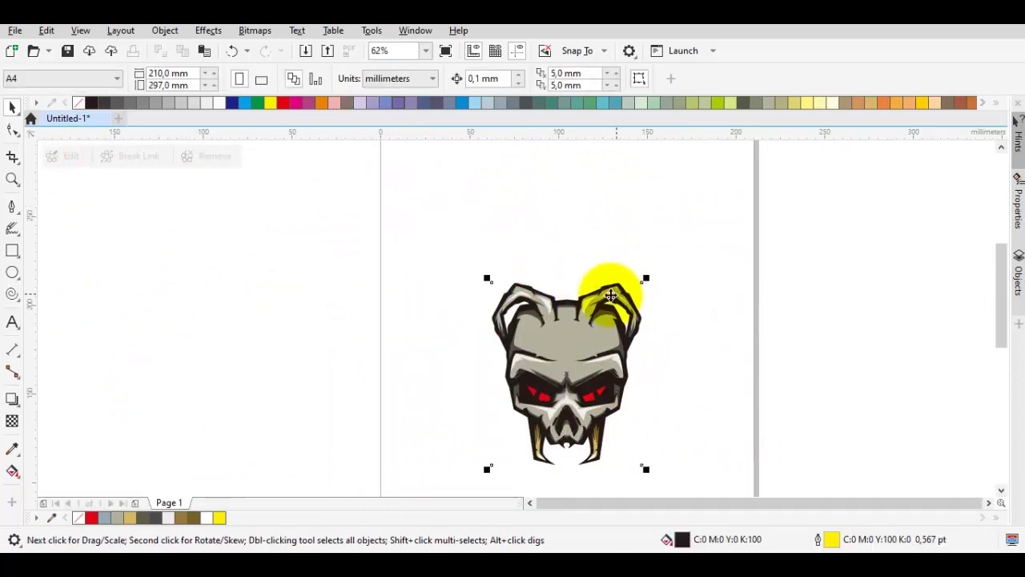
# Break the skull's symmetry link and ungroup all of its objects
pyautogui.click(712, 301)
pyautogui.scroll(4, 605, 383)
pyautogui.scroll(3, 572, 366)
pyautogui.doubleClick(572, 366)
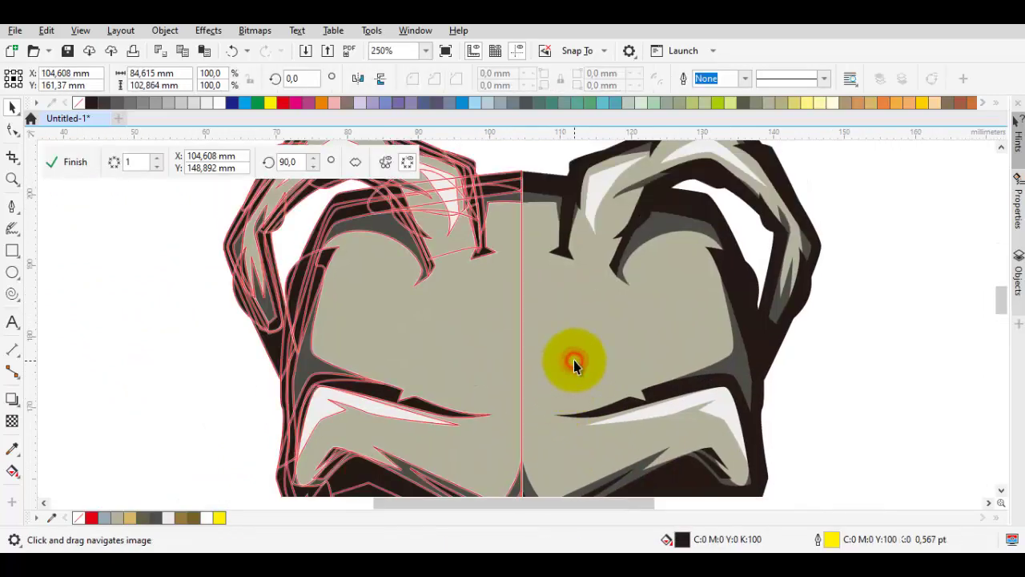
pyautogui.press('Escape')
pyautogui.rightClick(563, 320)
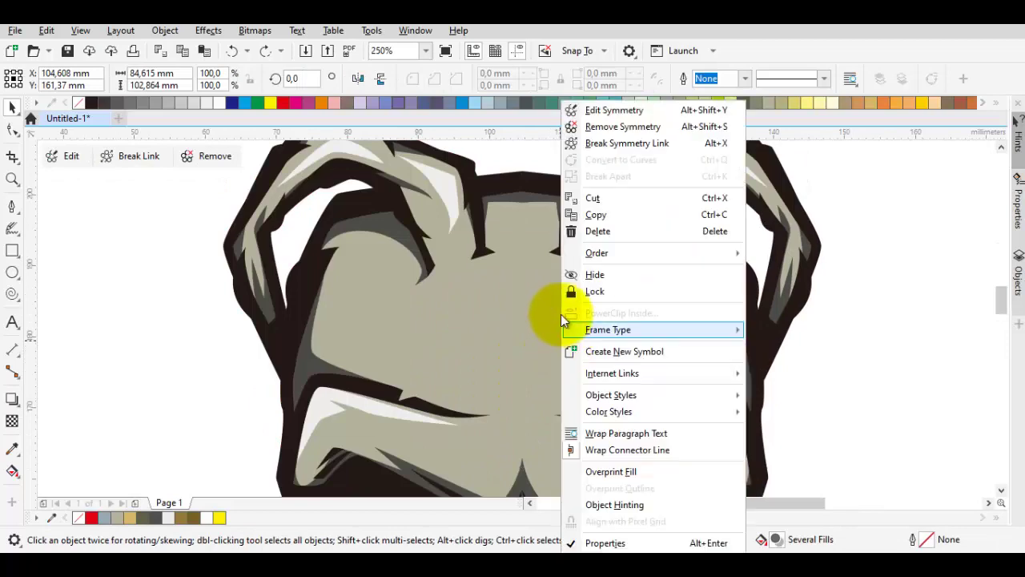
pyautogui.click(658, 144)
pyautogui.rightClick(518, 224)
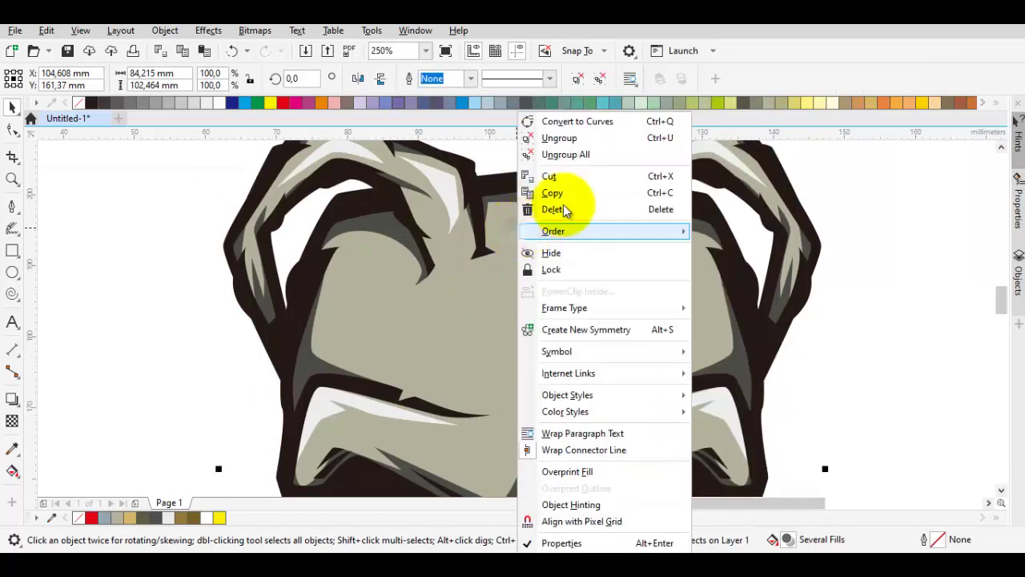
pyautogui.press('Escape')
# Weld the mirrored halves of the khaki face into one shape
pyautogui.doubleClick(595, 352)
pyautogui.hotkey('ctrl', 'a')
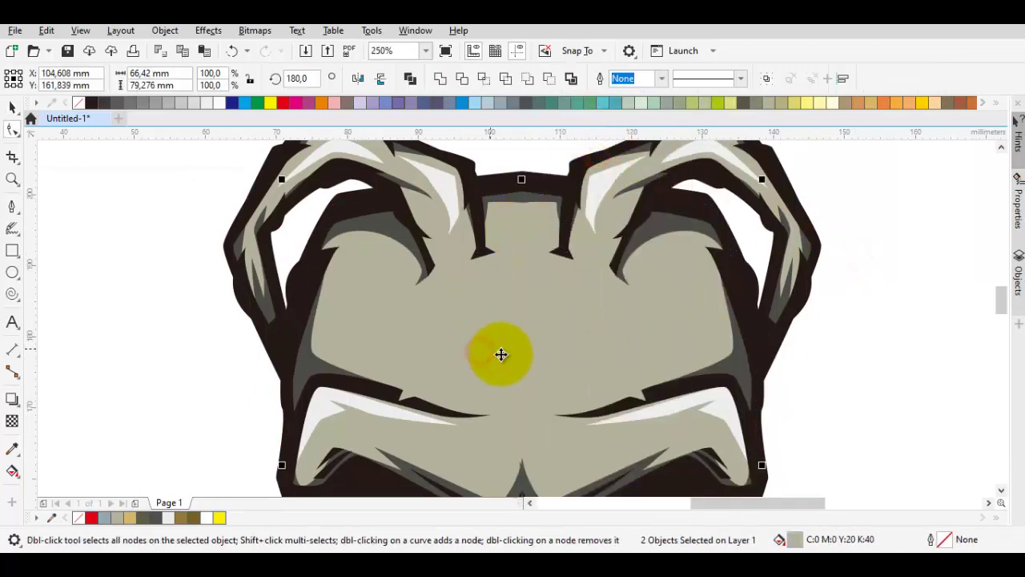
pyautogui.scroll(-5, 501, 355)
pyautogui.scroll(5, 551, 345)
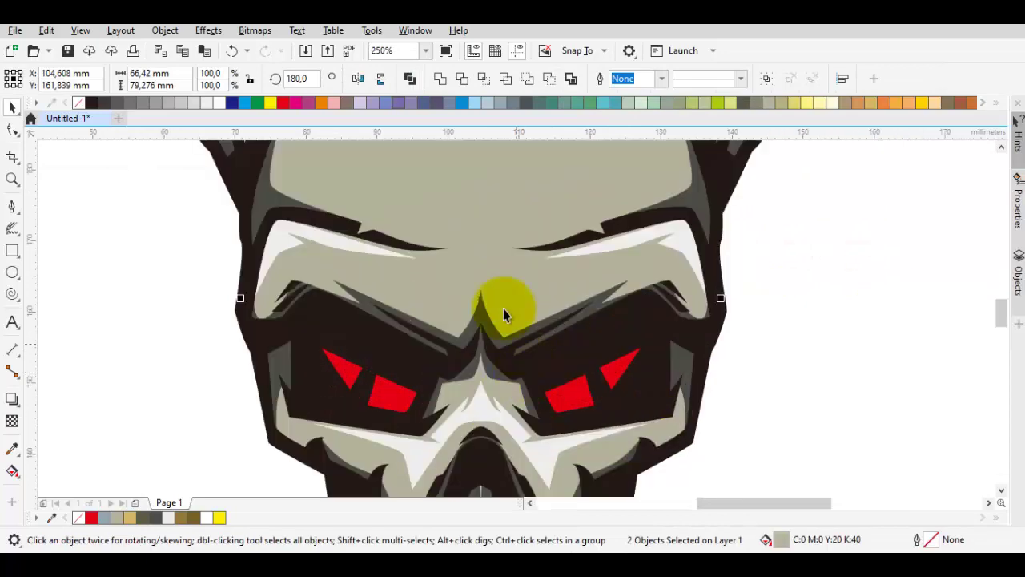
pyautogui.click(432, 80)
# Weld the mirrored black halves of the nose cavity into one shape
pyautogui.scroll(-3, 483, 270)
pyautogui.doubleClick(483, 270)
pyautogui.press('space')
pyautogui.scroll(3, 536, 411)
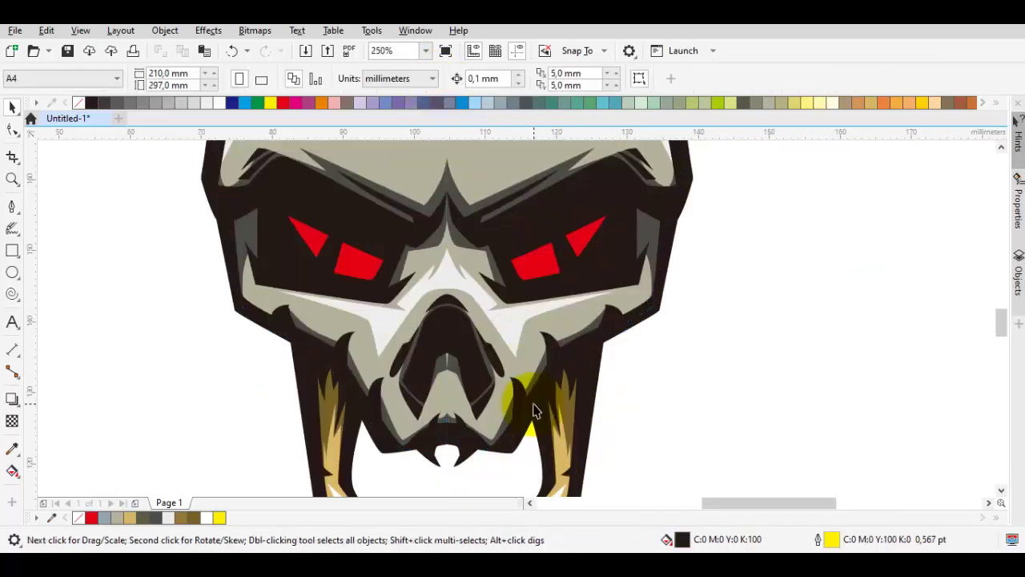
pyautogui.scroll(4, 446, 344)
pyautogui.doubleClick(446, 332)
pyautogui.press('space')
pyautogui.keyDown('shift'); pyautogui.click(551, 314); pyautogui.keyUp('shift')
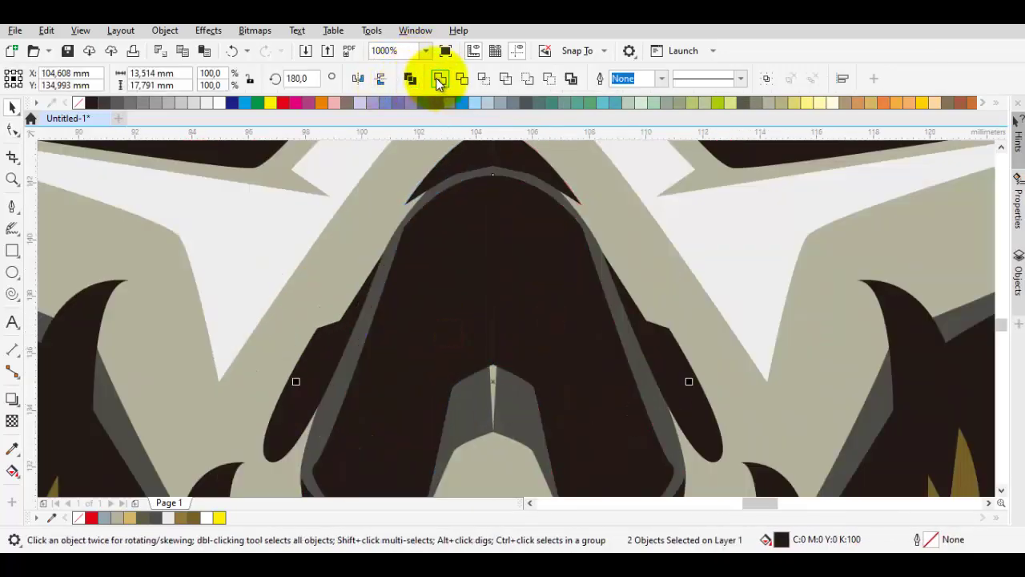
pyautogui.click(439, 80)
# Weld the mirrored halves of the dark grey face shading that meet between the brows into one shape
pyautogui.scroll(-4, 522, 231)
pyautogui.moveTo(515, 385); pyautogui.dragTo(501, 248)
pyautogui.scroll(4, 503, 253)
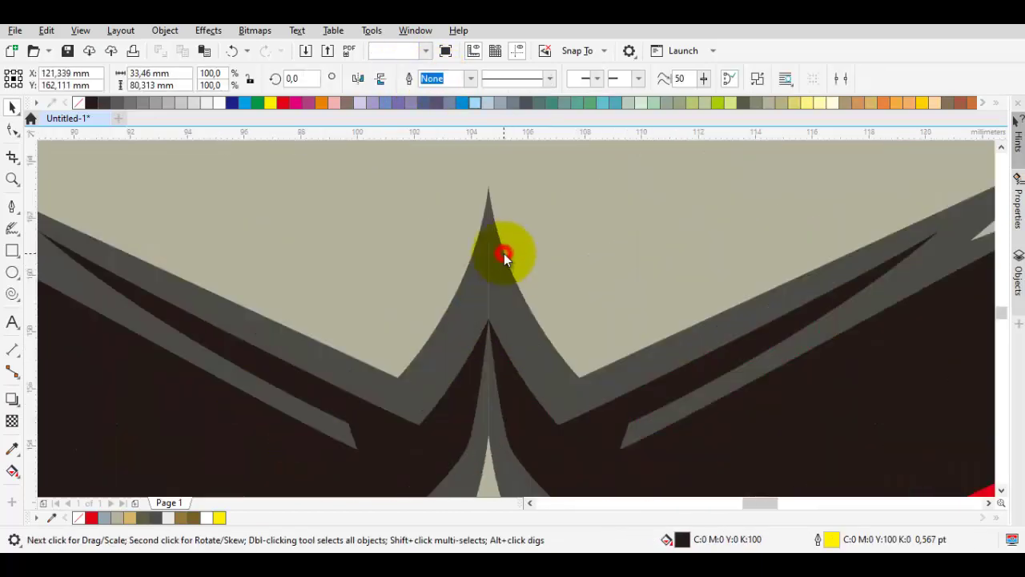
pyautogui.doubleClick(504, 253)
pyautogui.press('space')
pyautogui.click(442, 78)
pyautogui.scroll(-6, 489, 293)
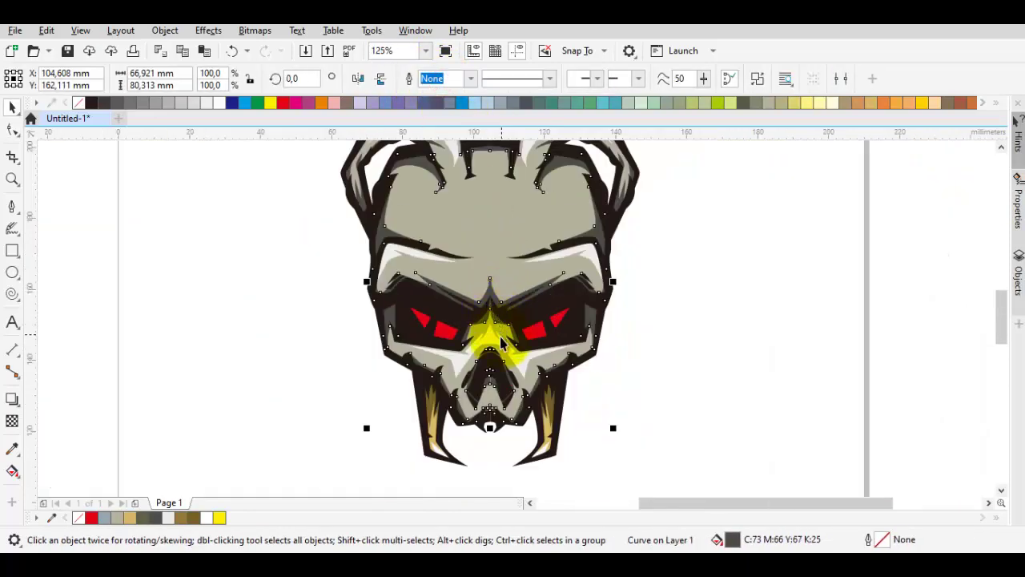
pyautogui.click(742, 361)
pyautogui.scroll(-2, 656, 423)
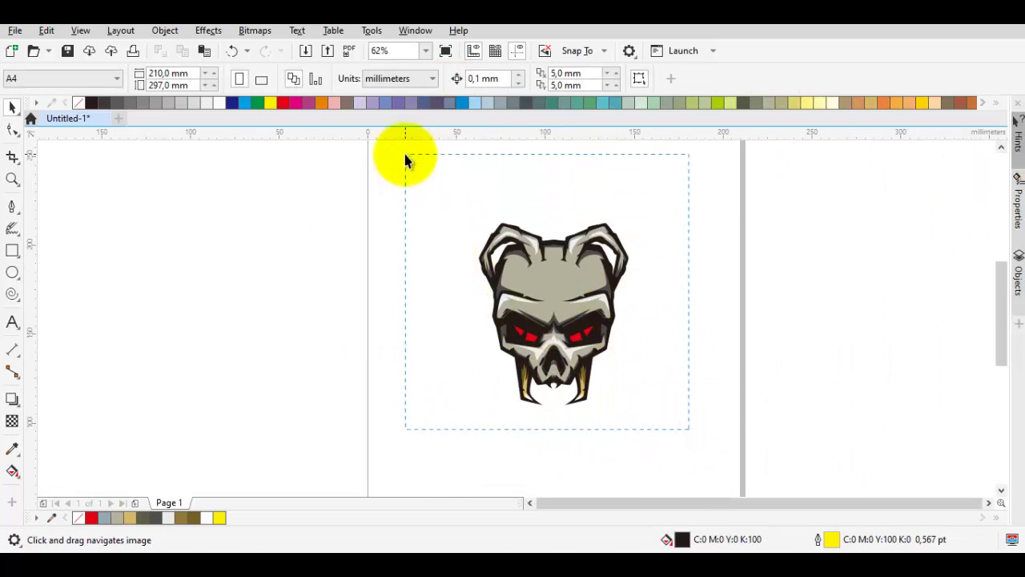
# Group all the skull's objects and add a page-sized black background rectangle behind them
pyautogui.hotkey('ctrl', 'a')
pyautogui.rightClick(536, 255)
pyautogui.click(590, 191)
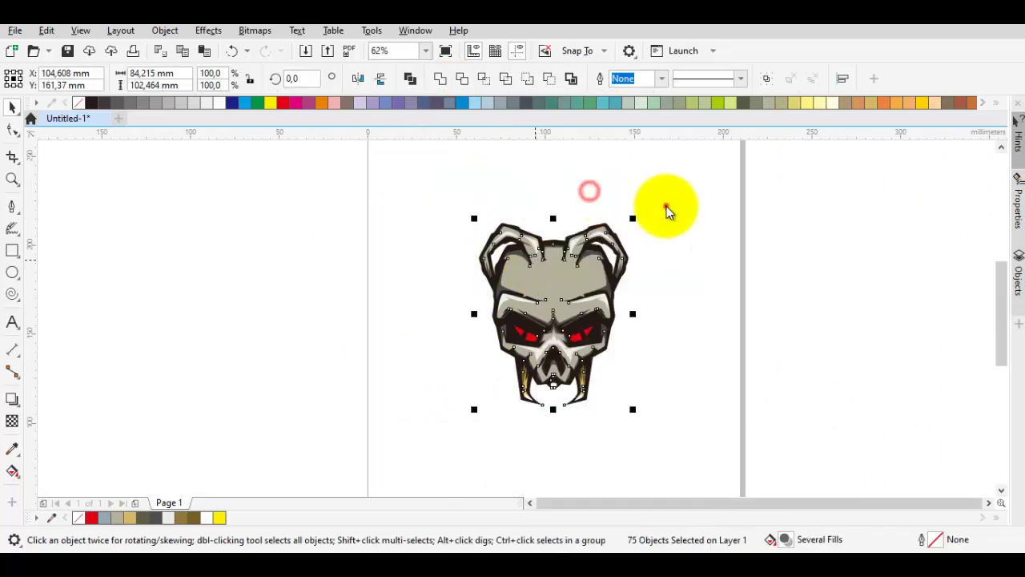
pyautogui.click(250, 237)
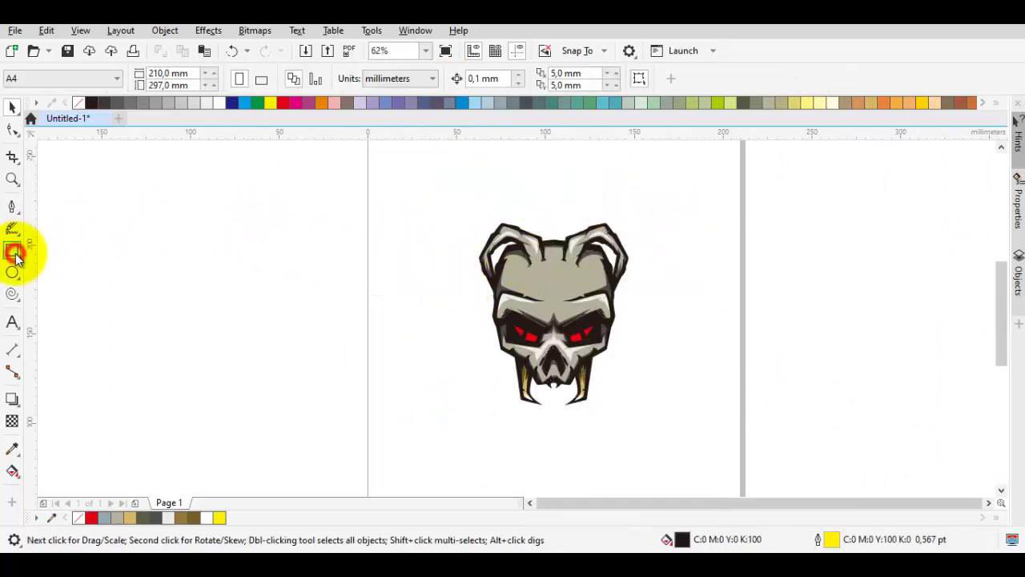
pyautogui.doubleClick(14, 252)
pyautogui.scroll(2, 573, 273)
# Paste a copy of the skull group in place, ungroup all of it and weld it into one silhouette
pyautogui.rightClick(574, 274)
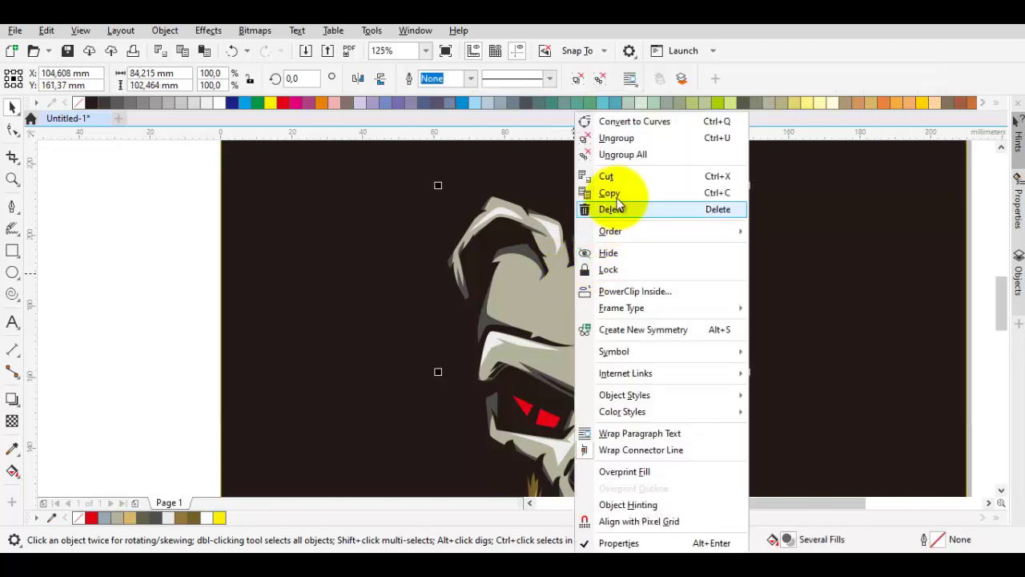
pyautogui.click(363, 269)
pyautogui.rightClick(125, 261)
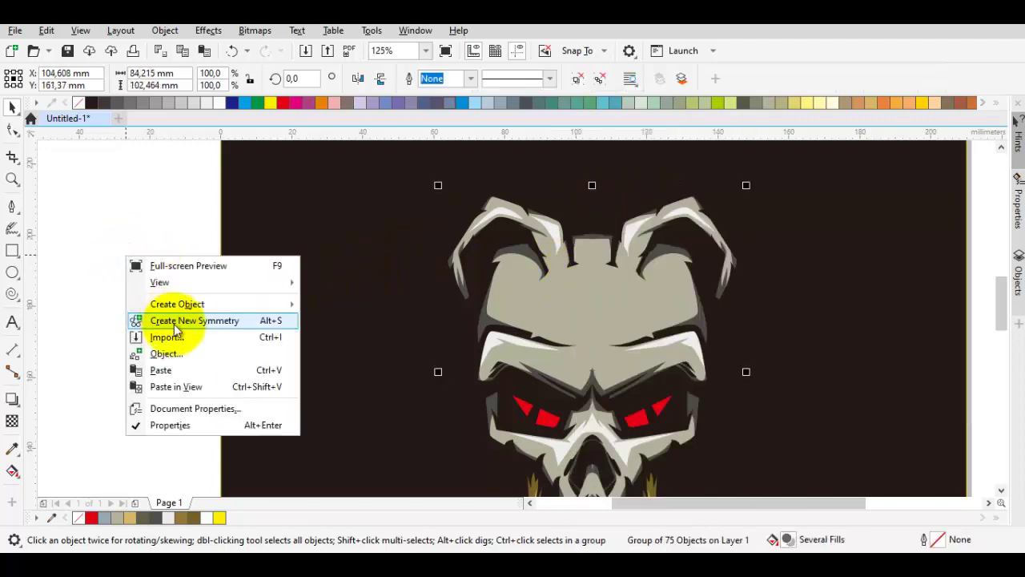
pyautogui.click(186, 368)
pyautogui.rightClick(587, 303)
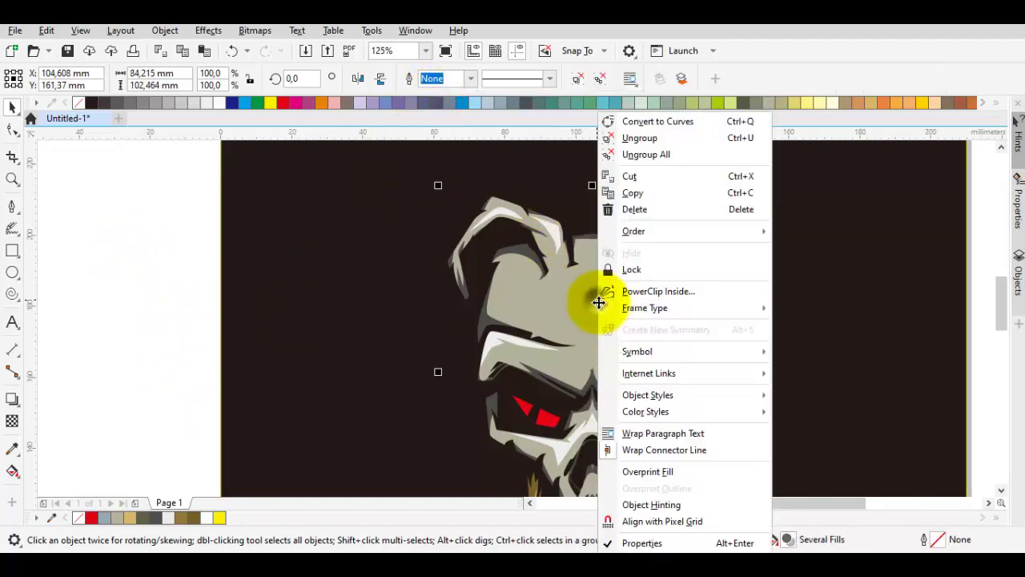
pyautogui.click(676, 155)
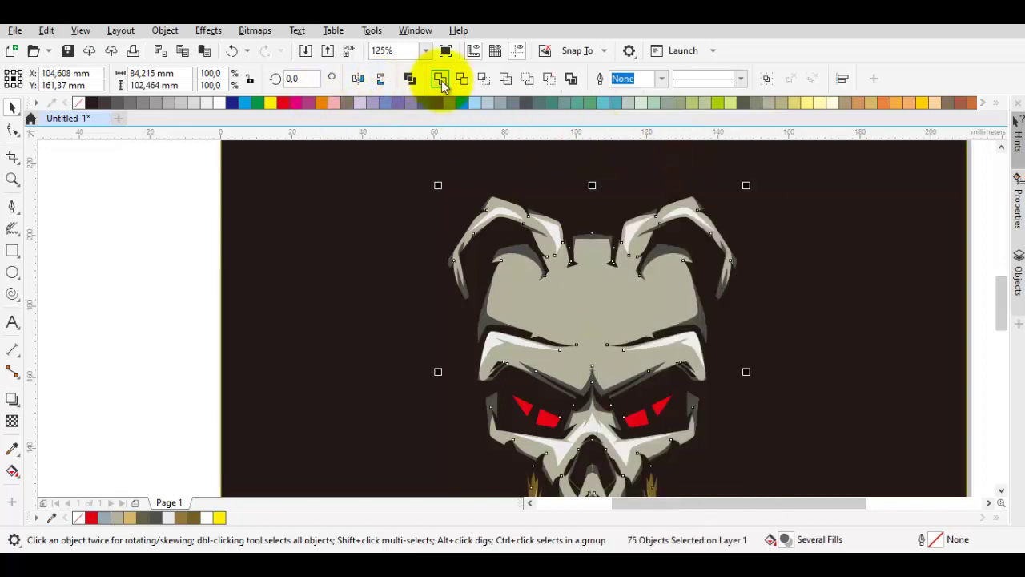
pyautogui.click(440, 79)
# Give the welded silhouette an 8 pt outline and place it behind the skull group
pyautogui.click(471, 79)
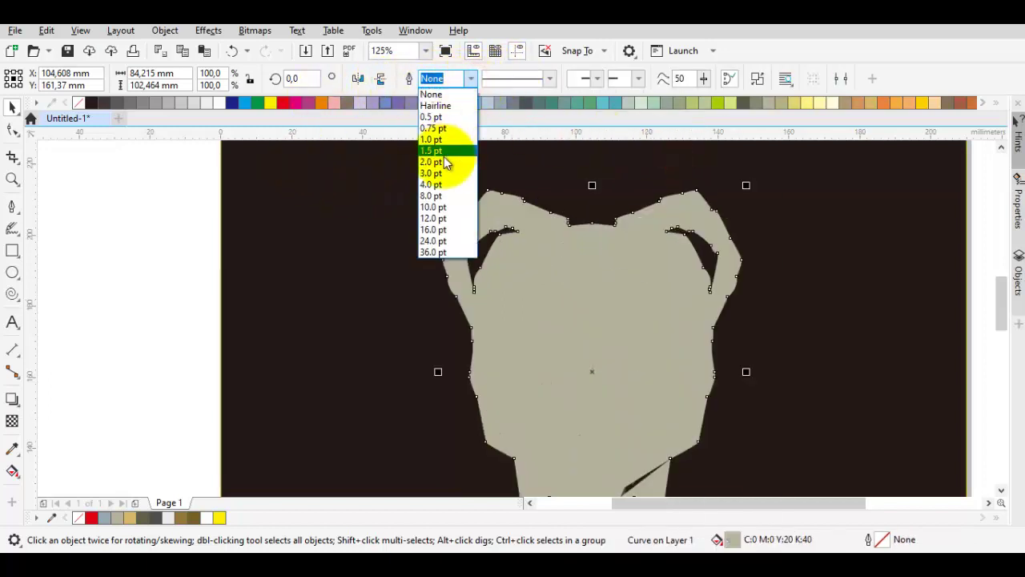
pyautogui.click(434, 196)
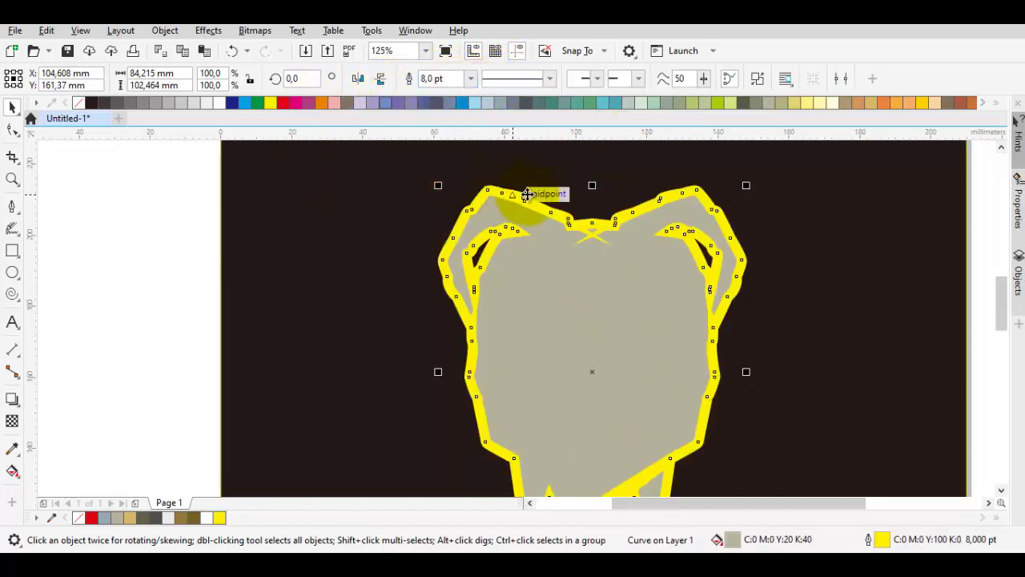
pyautogui.keyDown('shift'); pyautogui.click(867, 304); pyautogui.keyUp('shift')
# Set the silhouette's outline to 10 pt in white and convert the outline to an object
pyautogui.scroll(4, 740, 274)
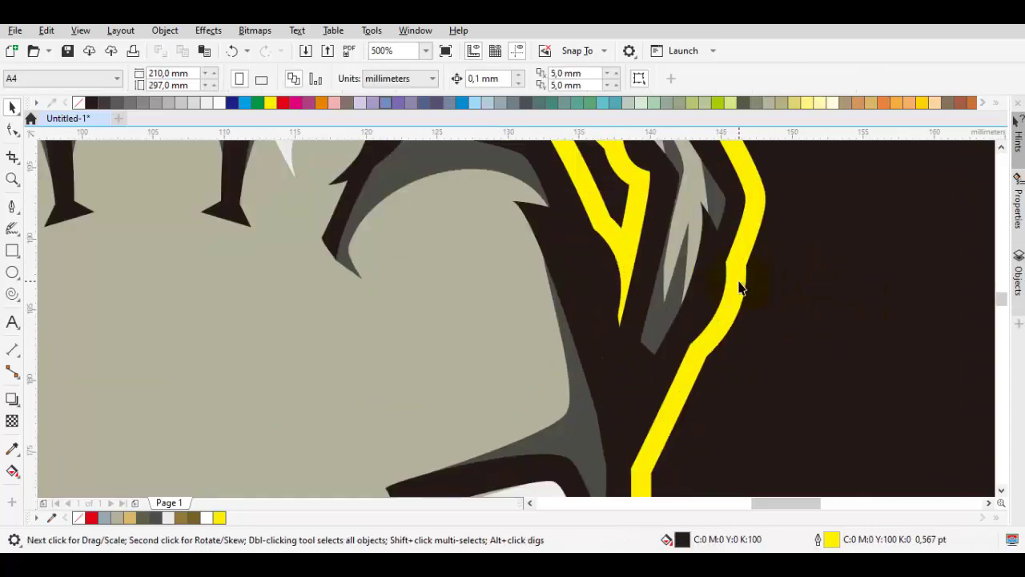
pyautogui.click(739, 275)
pyautogui.click(467, 79)
pyautogui.click(450, 207)
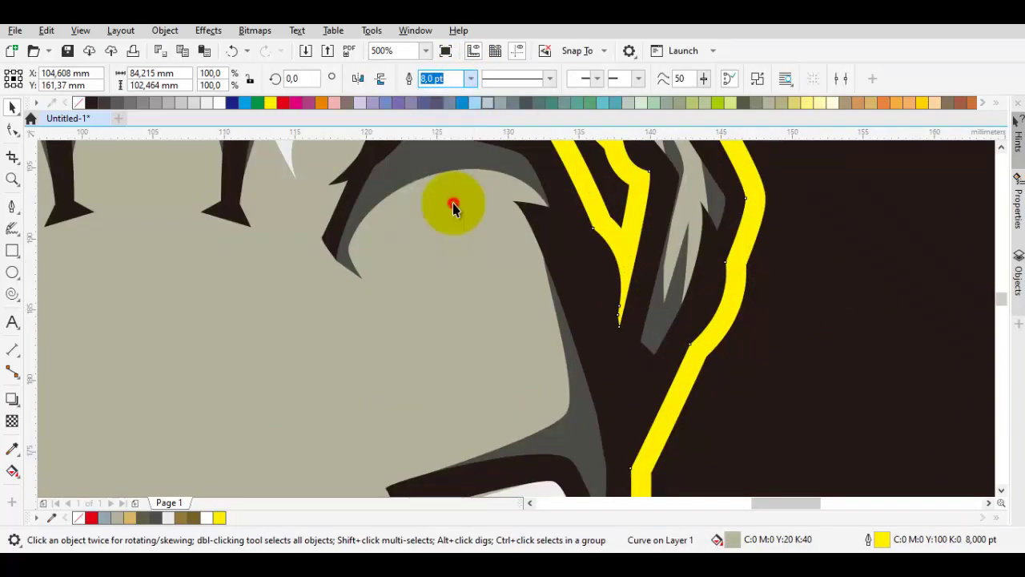
pyautogui.scroll(-2, 640, 245)
pyautogui.scroll(2, 773, 282)
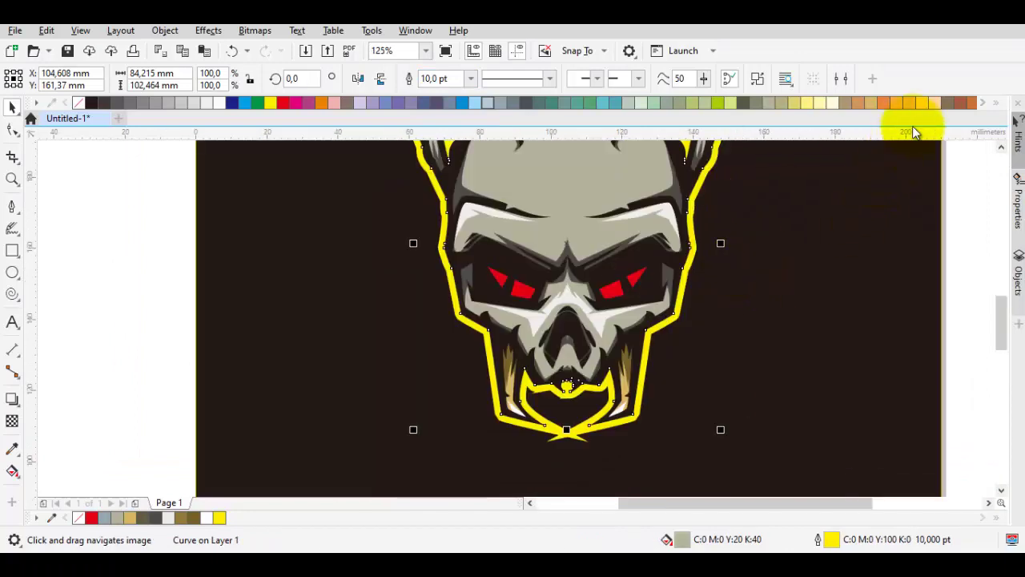
pyautogui.rightClick(220, 102)
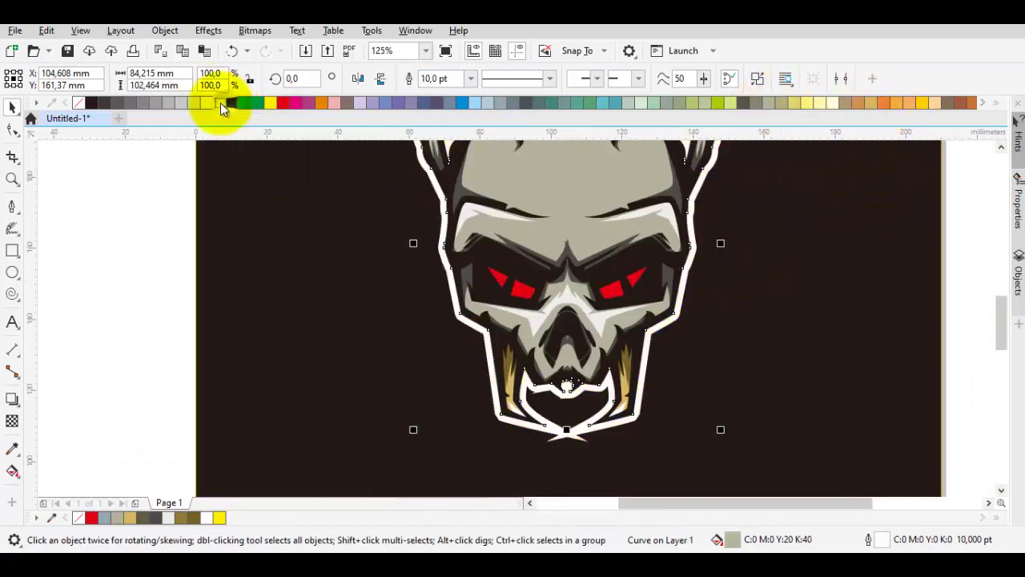
pyautogui.scroll(3, 567, 439)
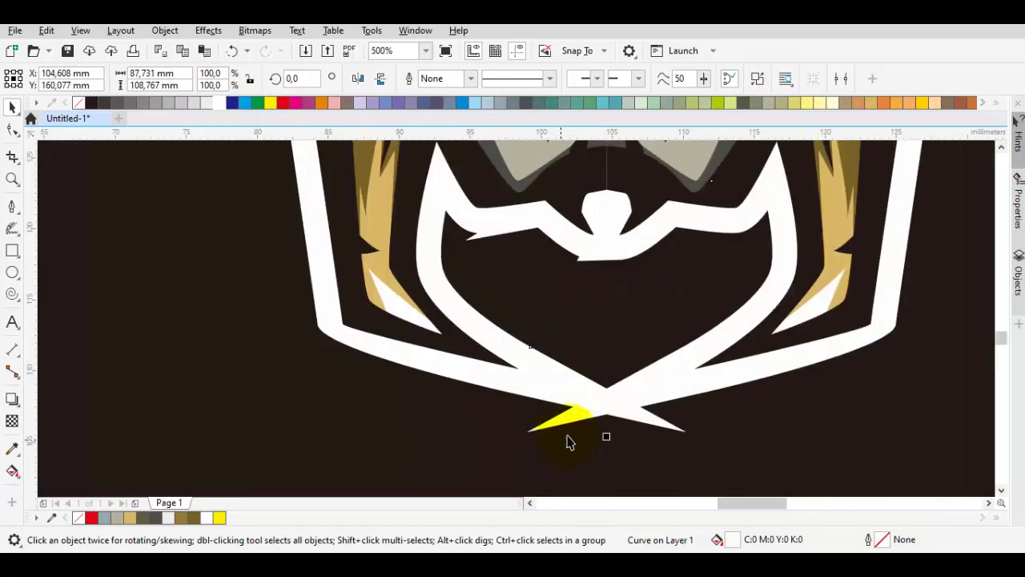
# Delete the tip nodes of the two pointed spikes on the white border below the chin
pyautogui.click(590, 419)
pyautogui.press('F10')
pyautogui.scroll(4, 488, 412)
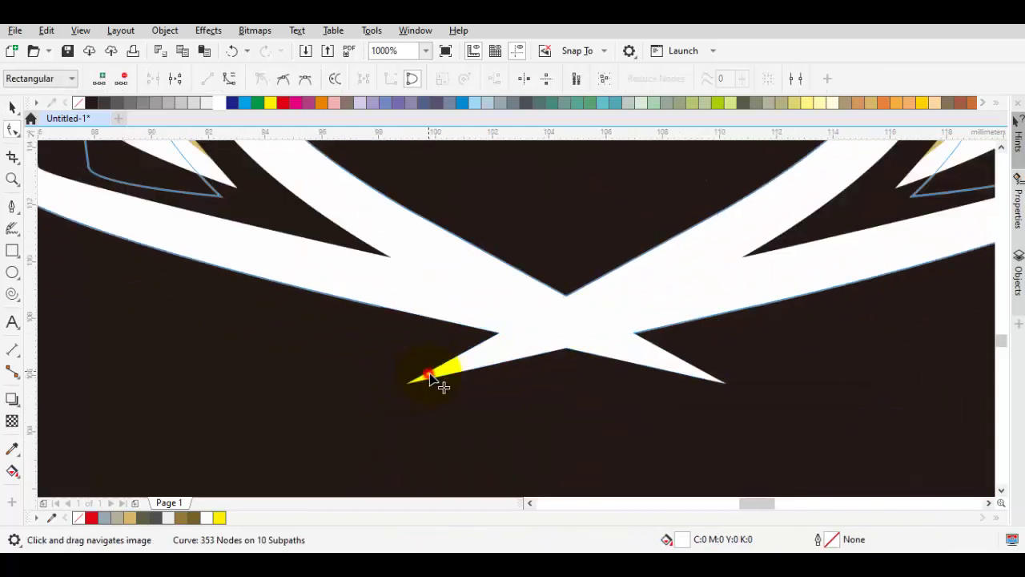
pyautogui.click(449, 370)
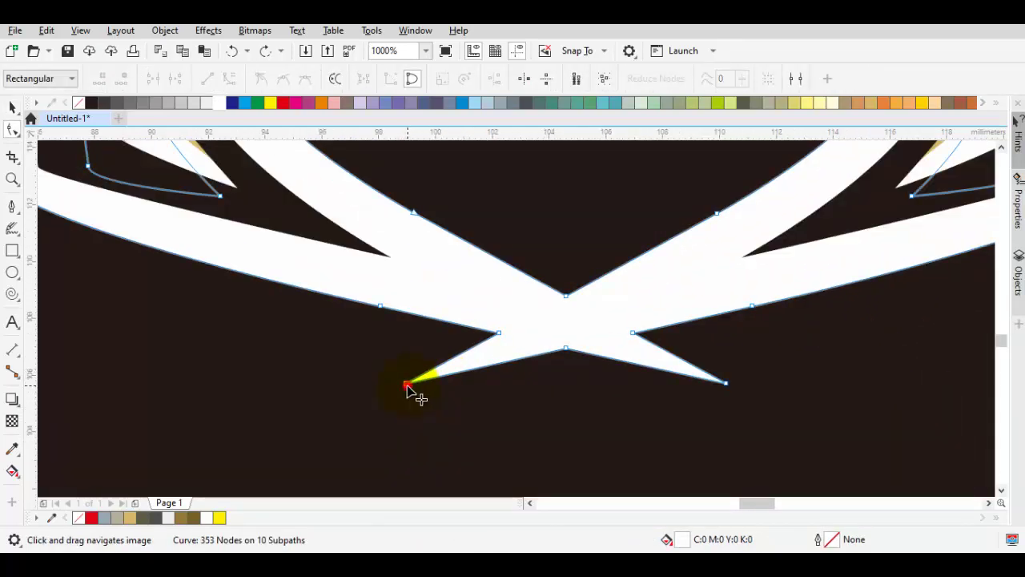
pyautogui.press('Delete')
pyautogui.click(727, 384)
pyautogui.press('Delete')
pyautogui.scroll(-10, 713, 384)
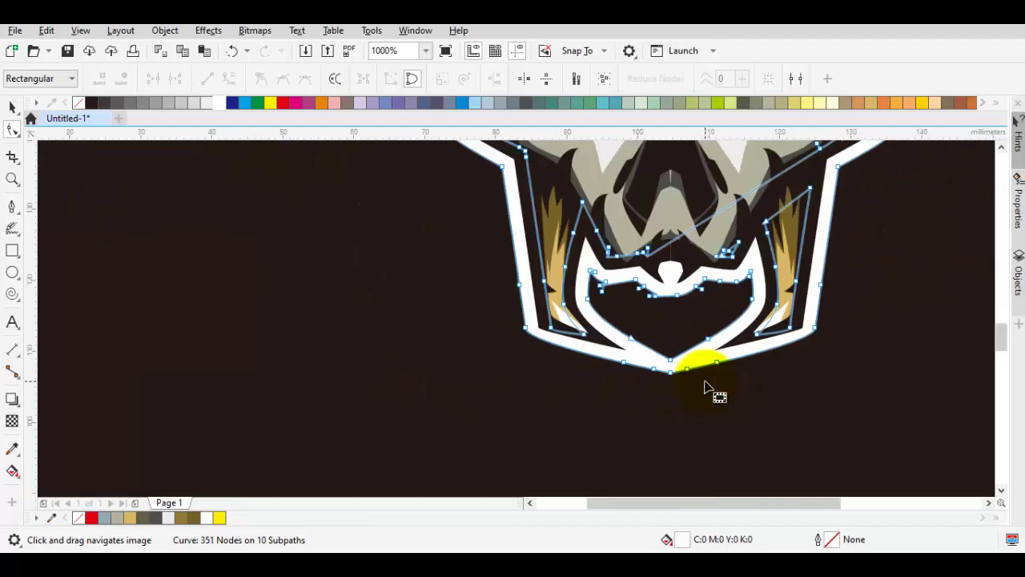
pyautogui.press('space')
pyautogui.press('Escape')
pyautogui.scroll(2, 738, 368)
pyautogui.click(811, 402)
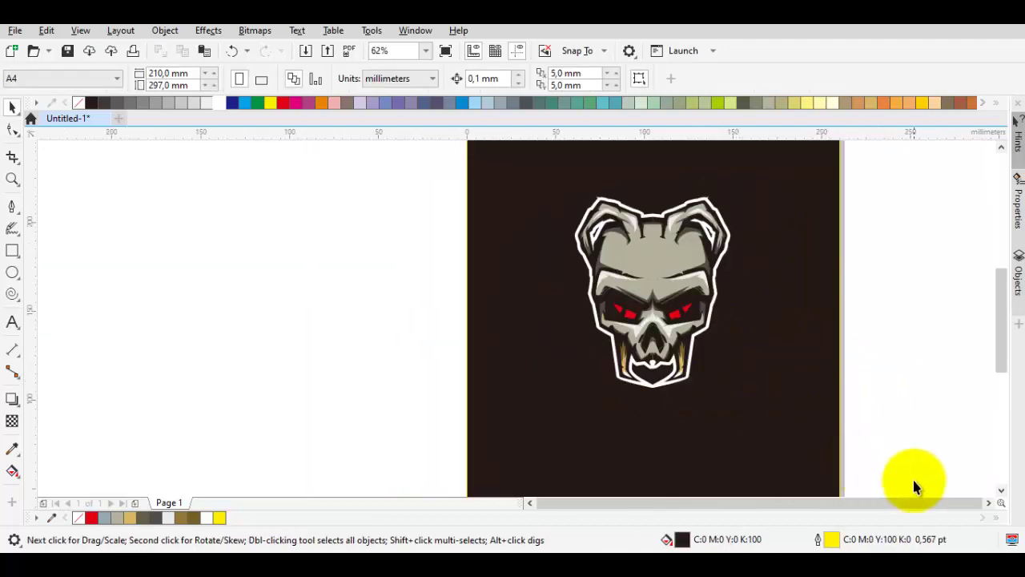
# Group the skull, its silhouette and the white border
pyautogui.moveTo(915, 486); pyautogui.dragTo(513, 173)
pyautogui.rightClick(682, 272)
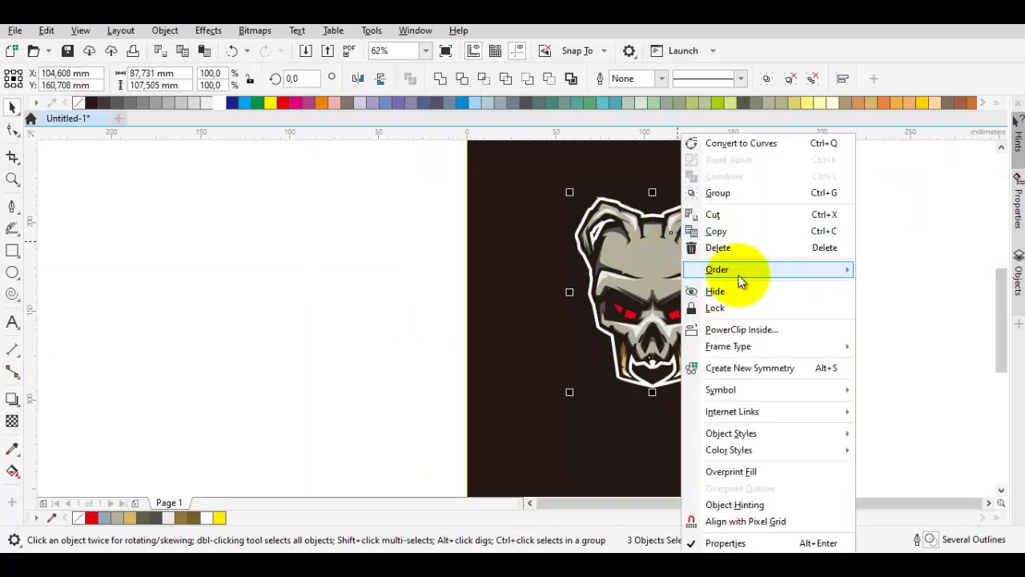
pyautogui.click(717, 192)
pyautogui.scroll(2, 707, 184)
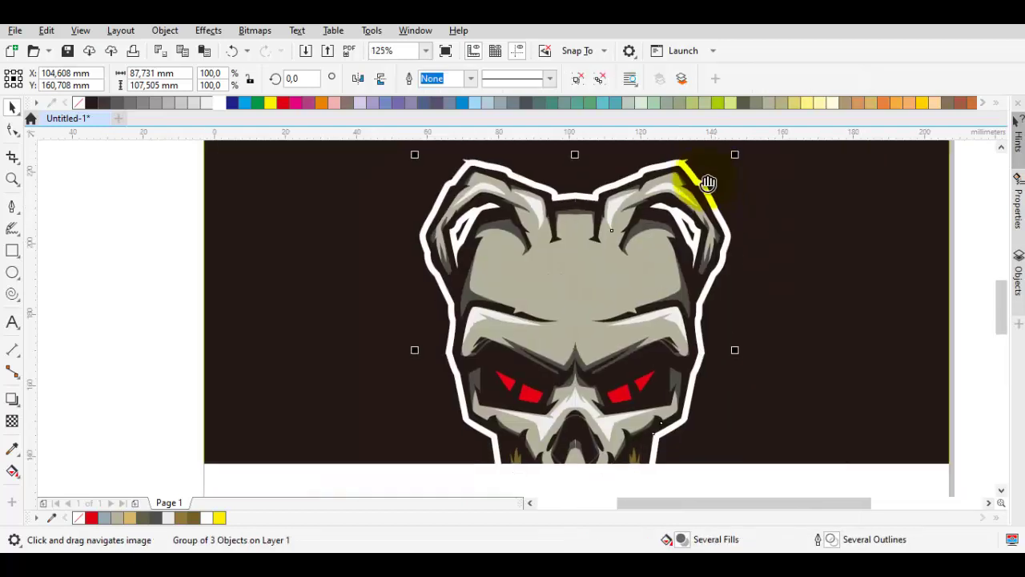
# Shorten the black background rectangle from above and below to a band about 119 mm high around the skull
pyautogui.scroll(-2, 708, 183)
pyautogui.scroll(-2, 704, 337)
pyautogui.click(732, 325)
pyautogui.moveTo(671, 167); pyautogui.dragTo(671, 232)
pyautogui.moveTo(670, 378); pyautogui.dragTo(670, 338)
pyautogui.click(915, 392)
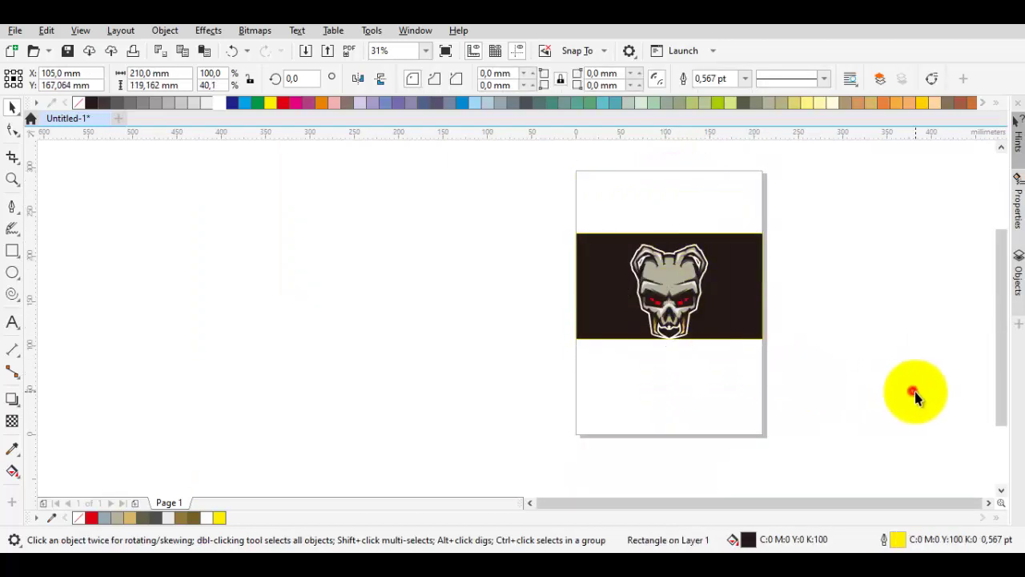